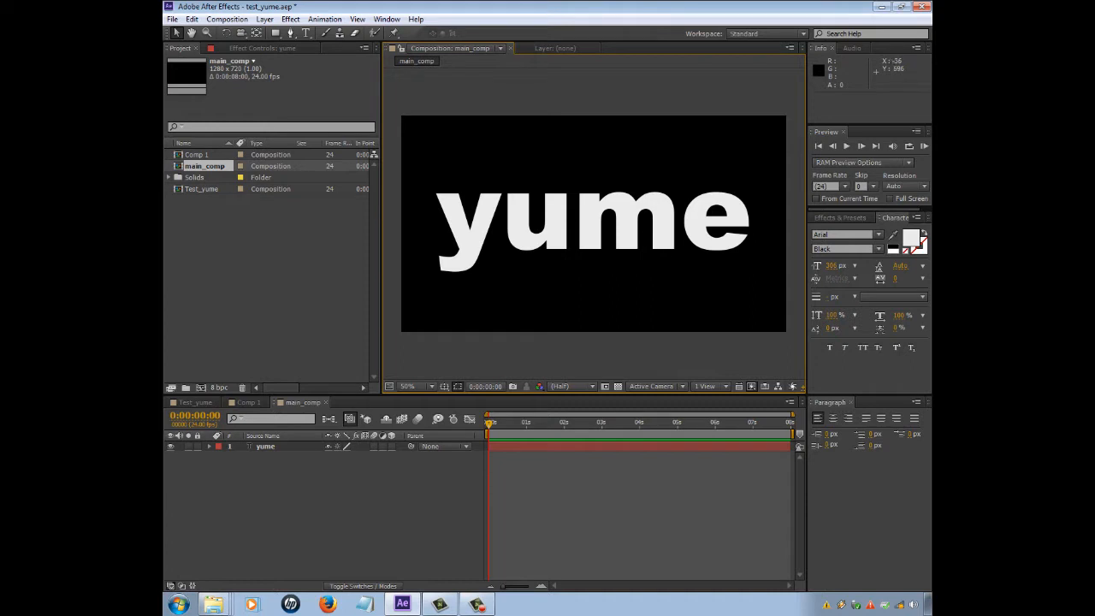
Step: Reopen the recent project test_yume.aep, discarding the unsaved changes
left_click(172, 19)
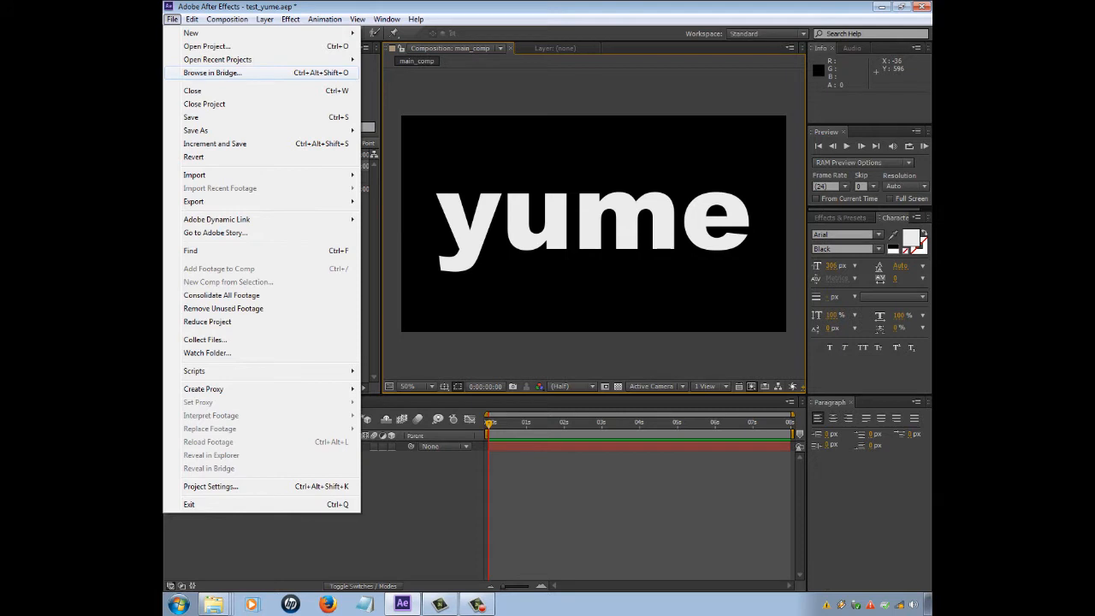
mouse_move(218, 59)
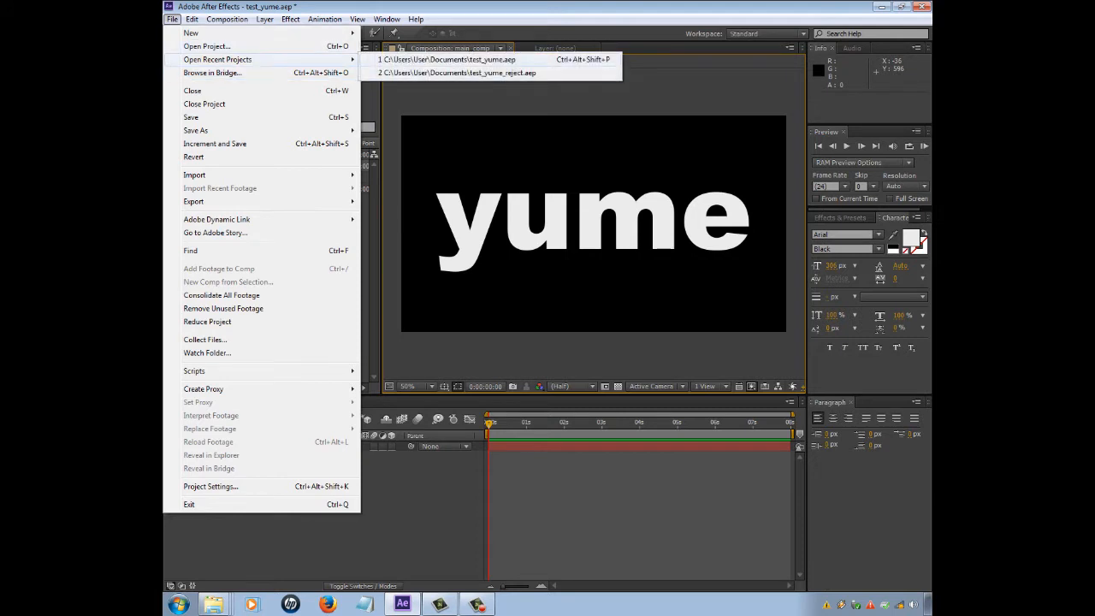
left_click(450, 60)
left_click(562, 317)
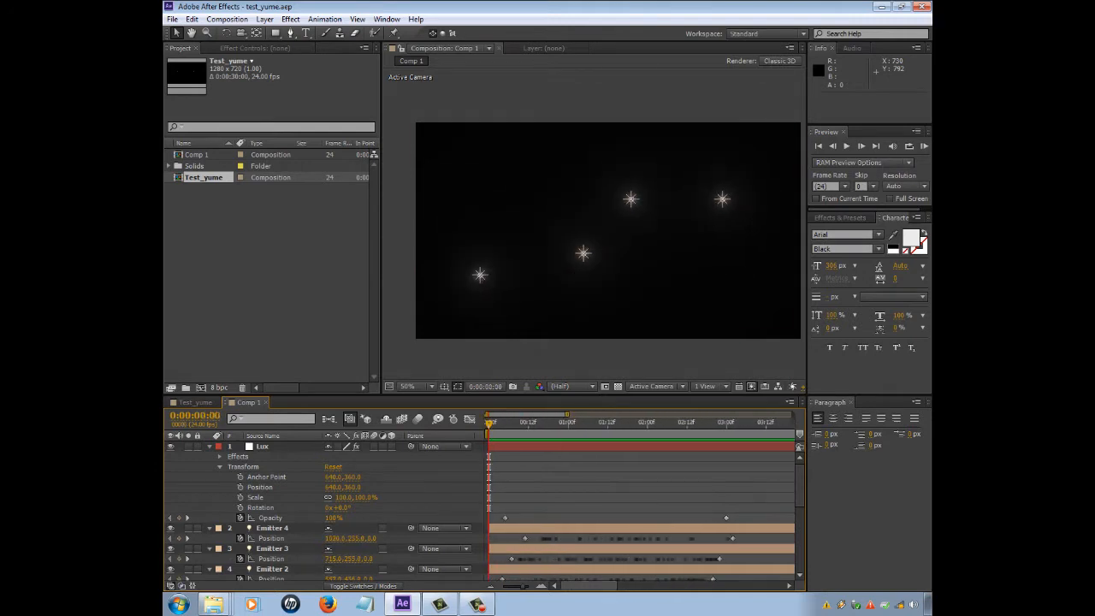
Step: Play a RAM preview of the finished light animation in Comp 1
left_click(924, 146)
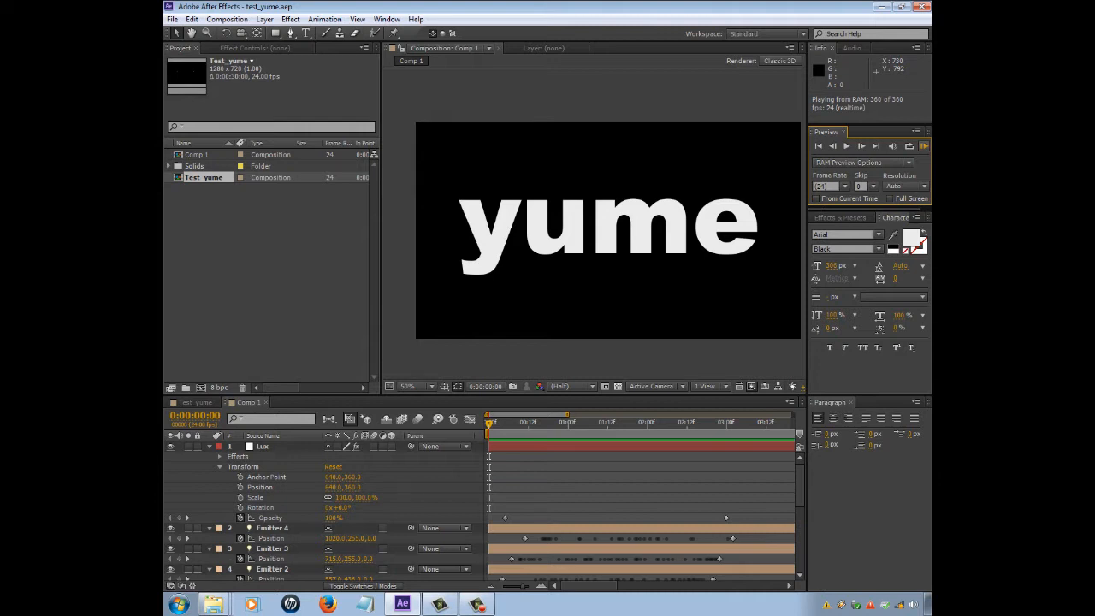
left_click(172, 19)
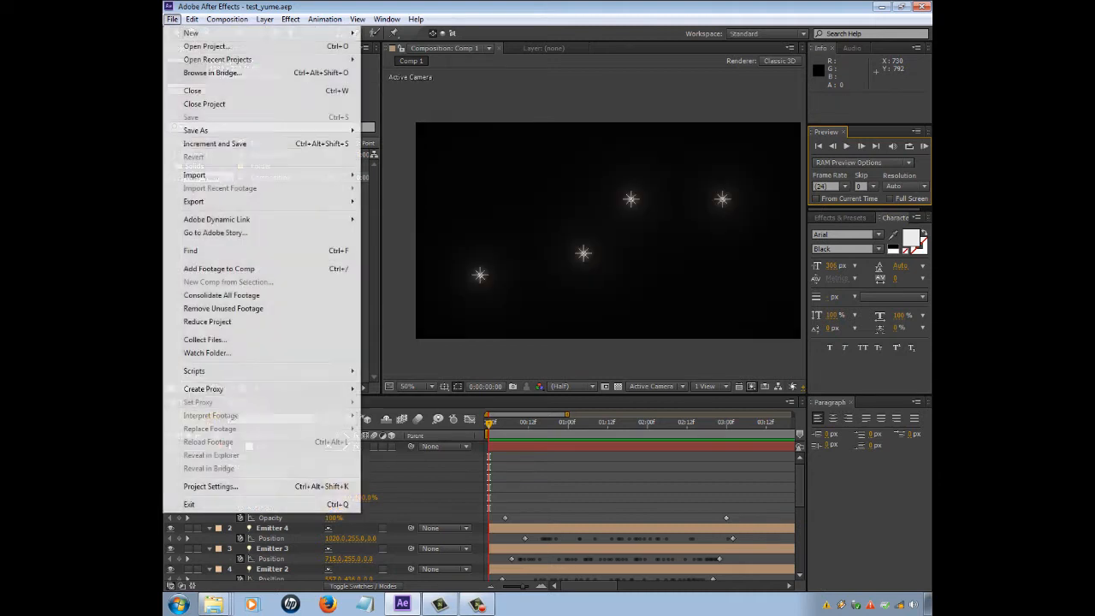
left_click(545, 104)
left_click(544, 100)
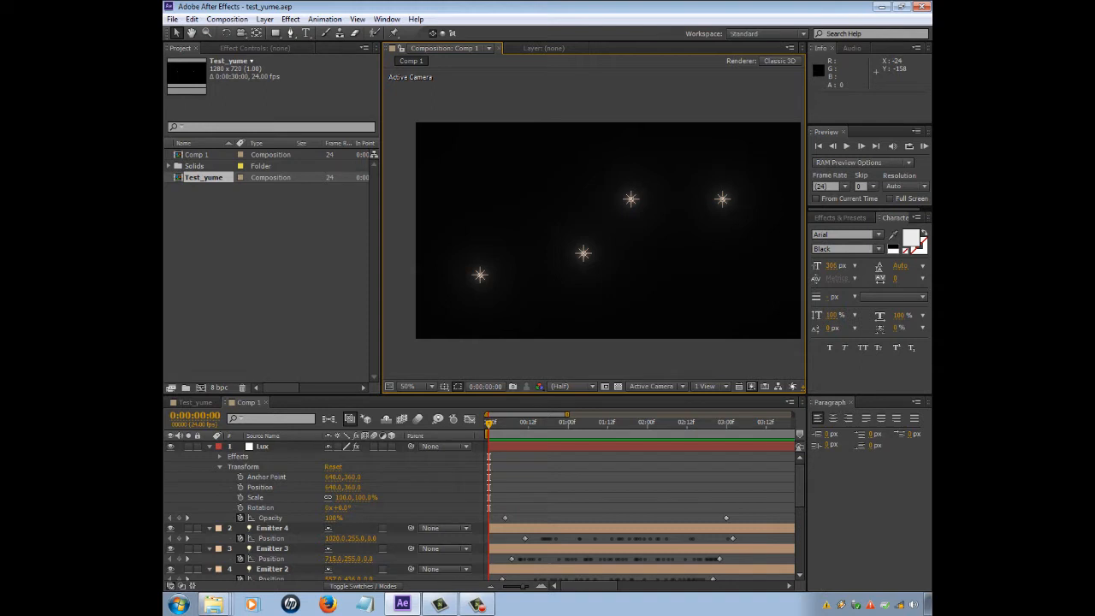
left_click(227, 19)
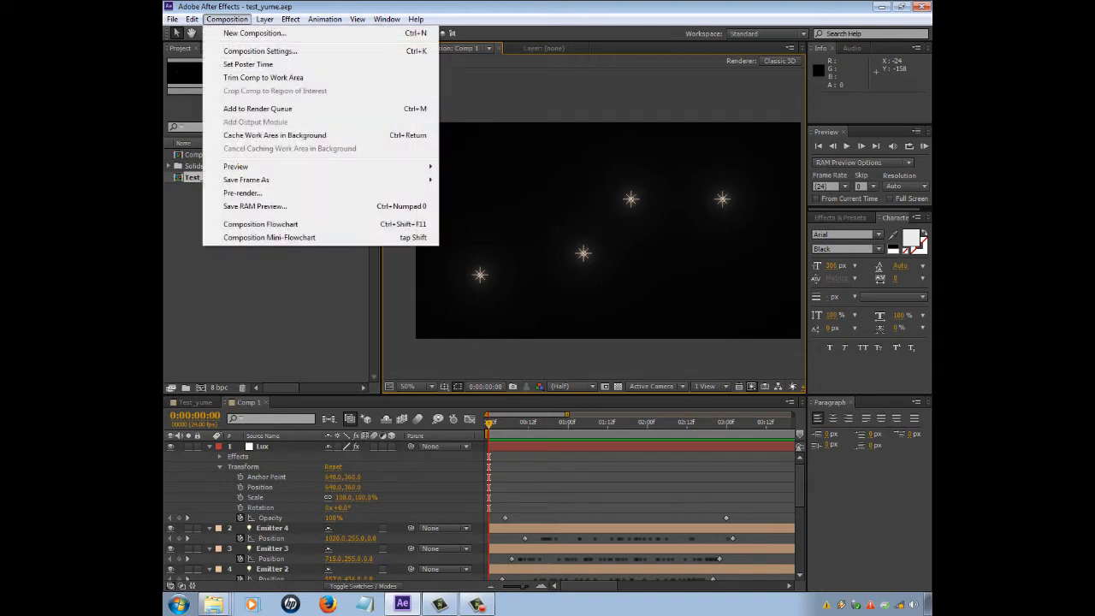
left_click(254, 33)
left_click(227, 19)
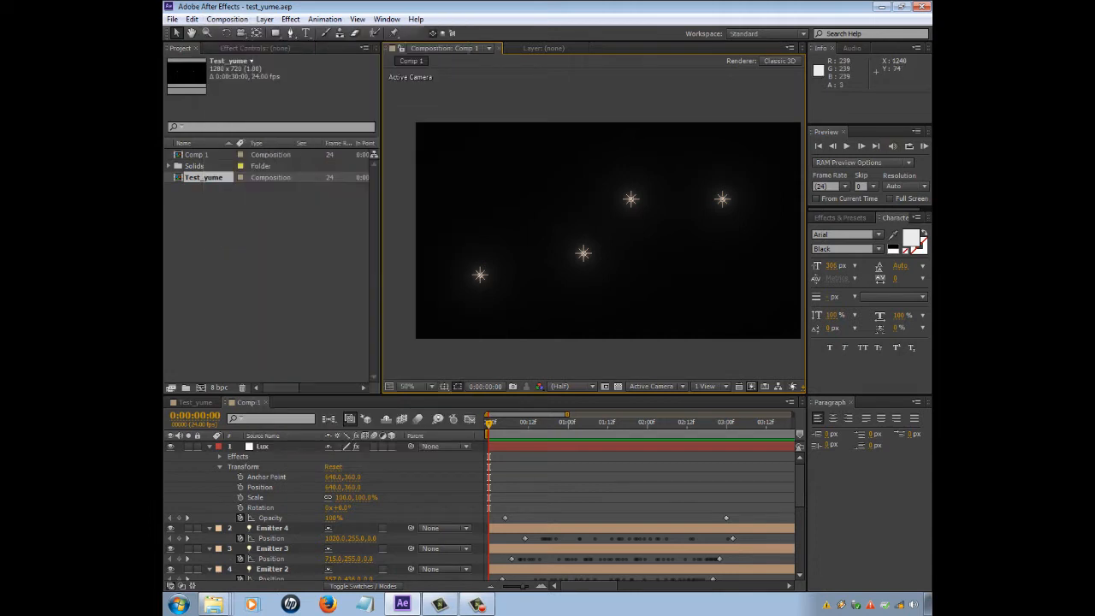
left_click(925, 146)
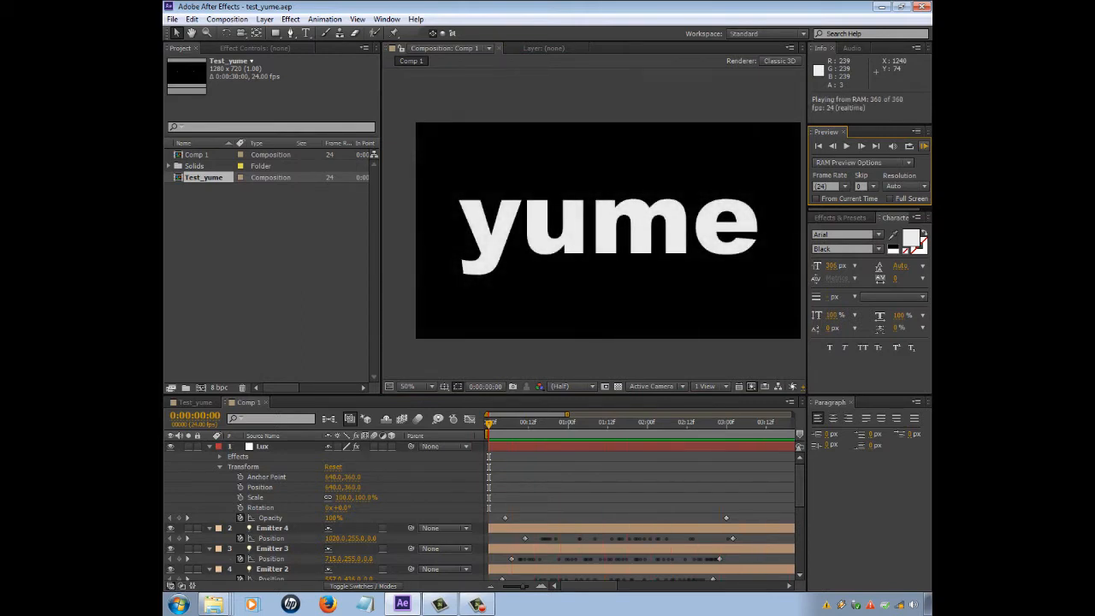
Step: Create a 1280 x 720 composition named main_comp at 24 fps with a duration of 0:00:08:00
left_click(227, 19)
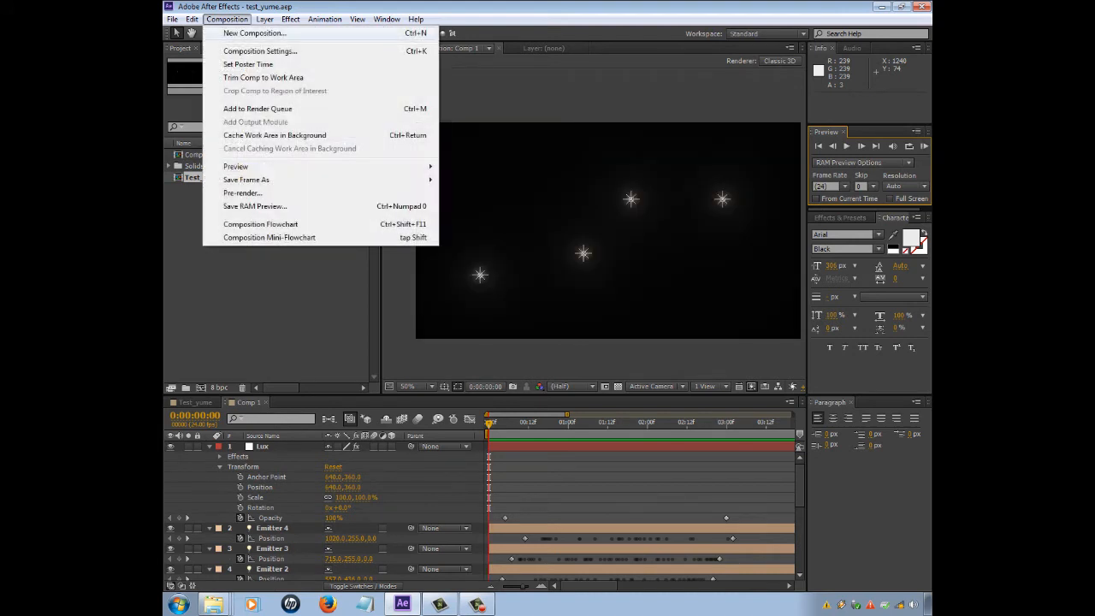
left_click(255, 33)
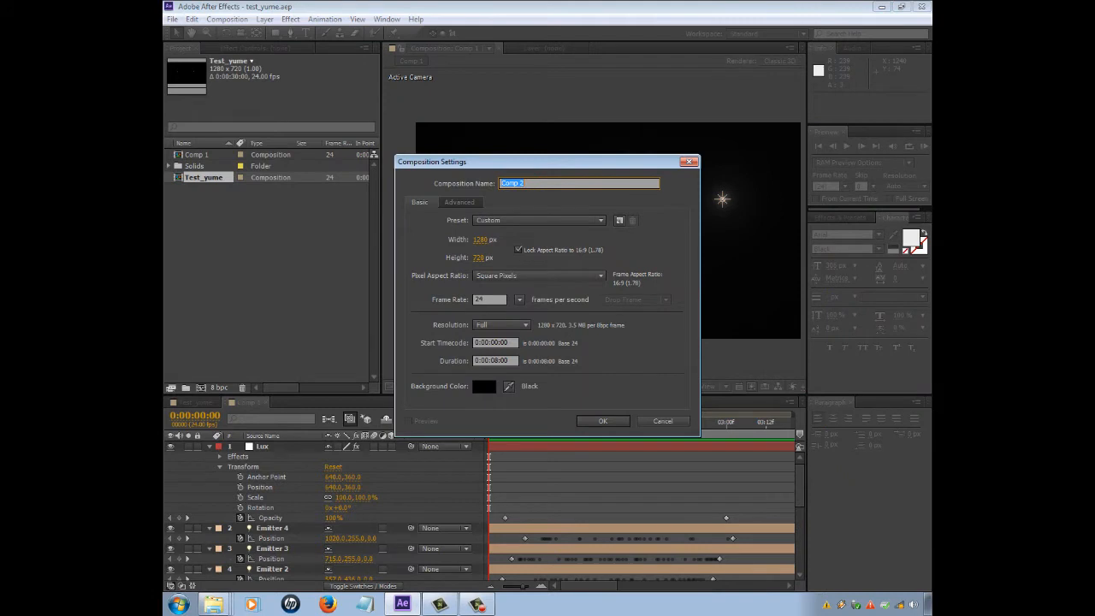
type("main_comp")
key("Return")
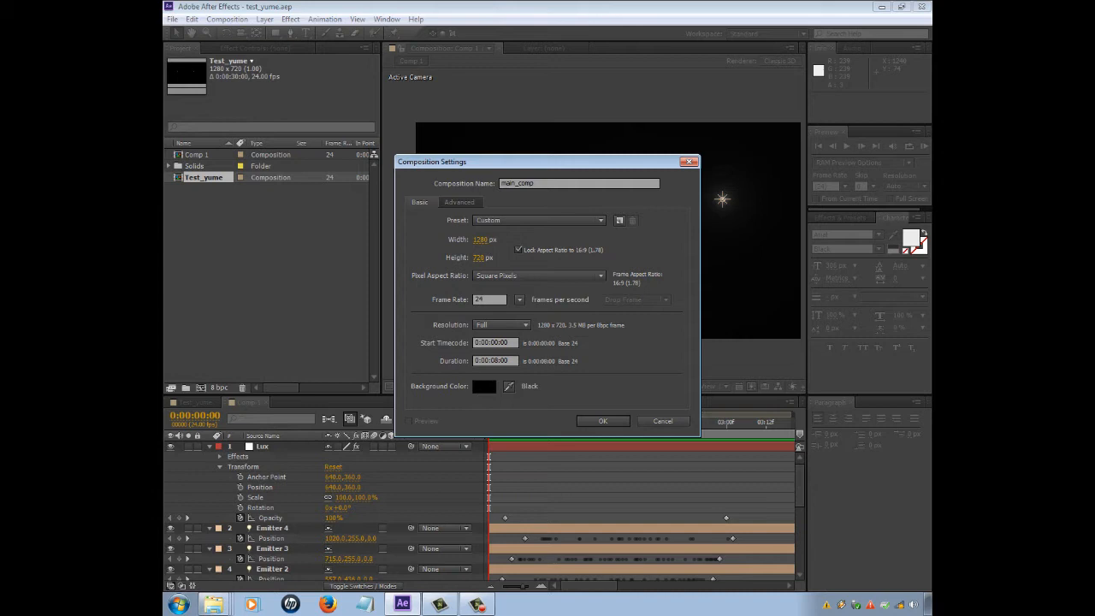
key("Tab")
key("Tab")
double_click(479, 299)
type("2")
left_click(510, 361)
key("Return")
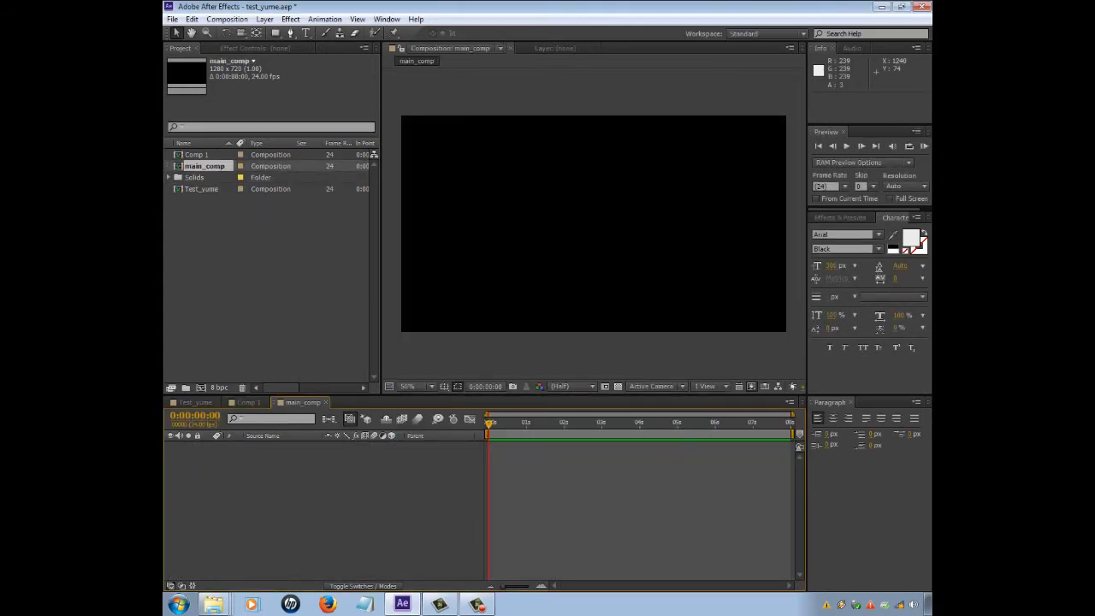
Step: Add a text layer reading "yume" to main_comp
right_click(242, 487)
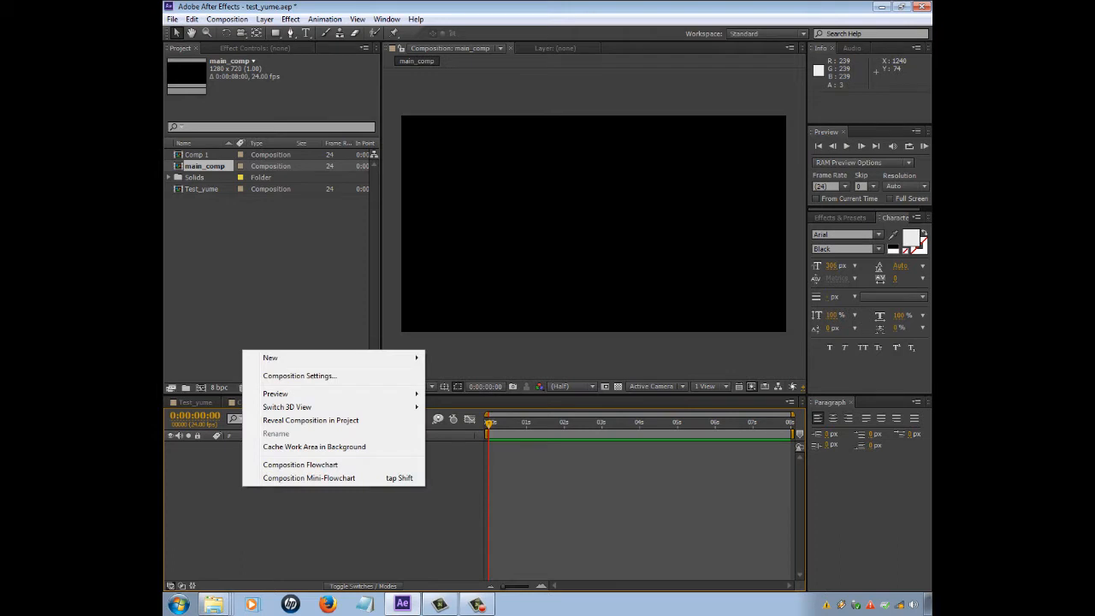
right_click(237, 498)
mouse_move(282, 369)
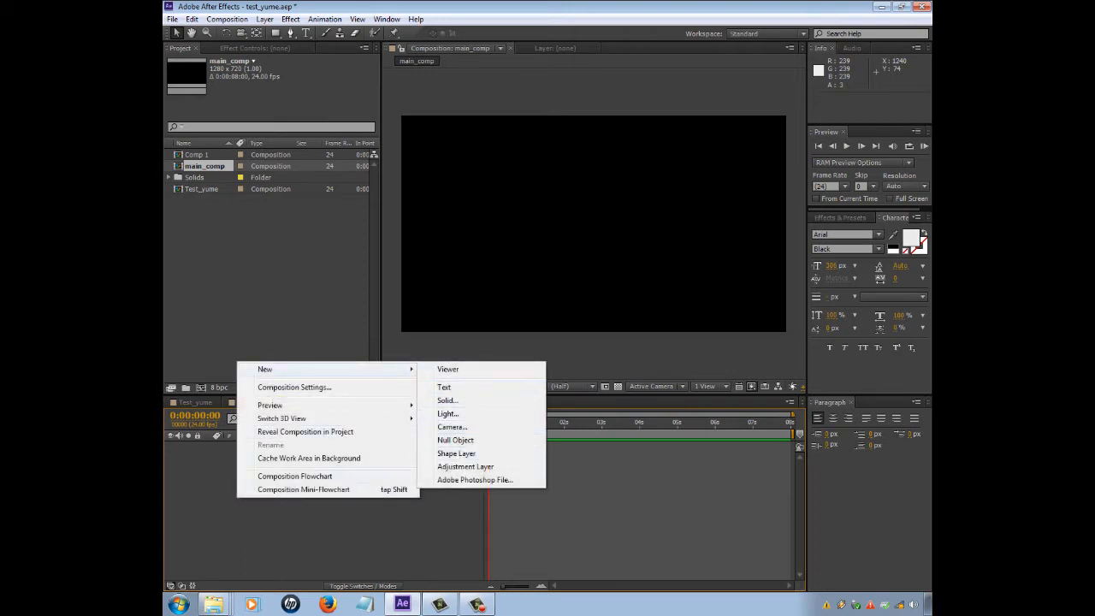
right_click(334, 518)
mouse_move(479, 389)
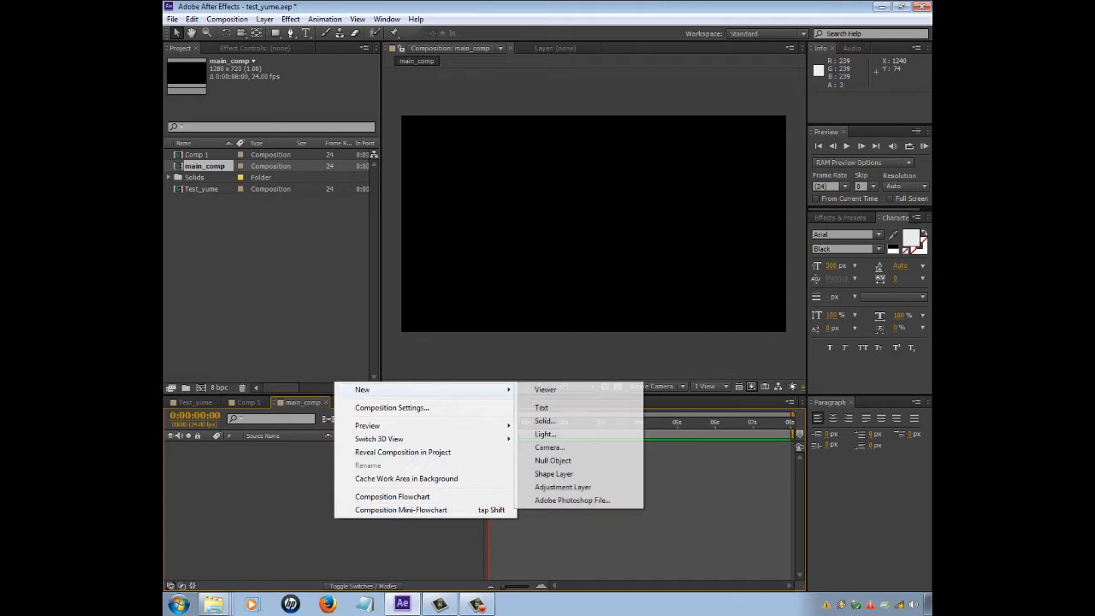
left_click(541, 407)
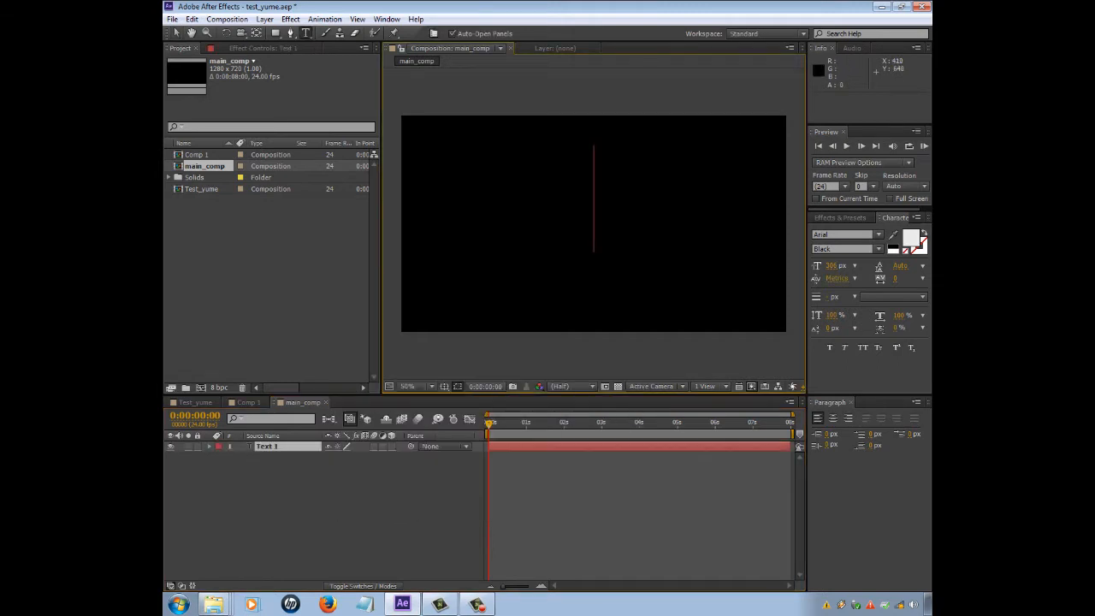
type("y")
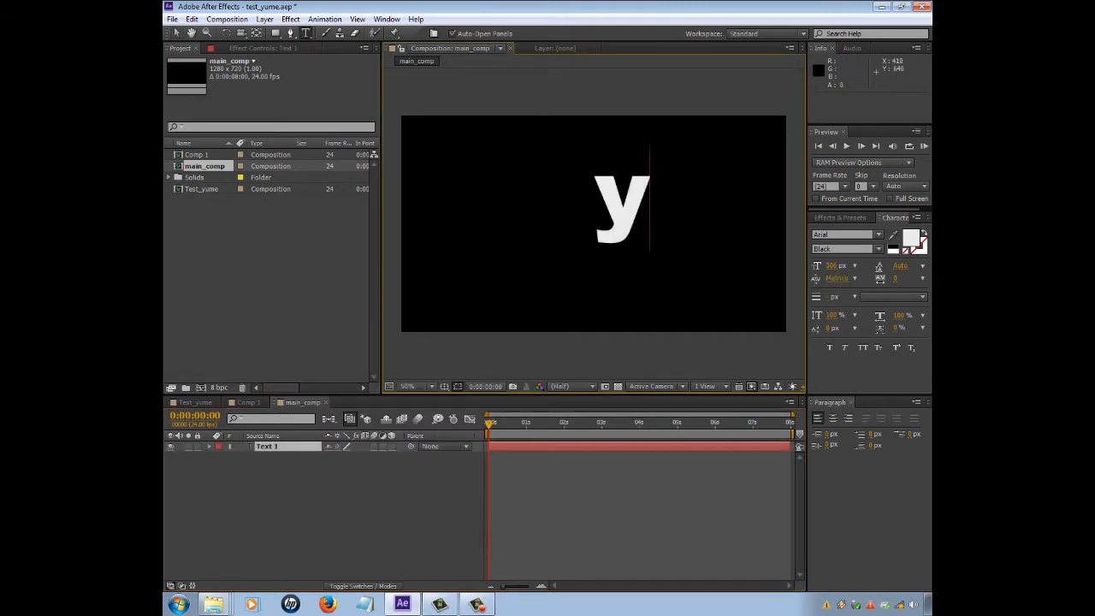
type("um")
Step: Move the yume text to the middle of the frame, at about 212, 436, and deselect it
left_click(177, 32)
left_click_drag(721, 234, 538, 266)
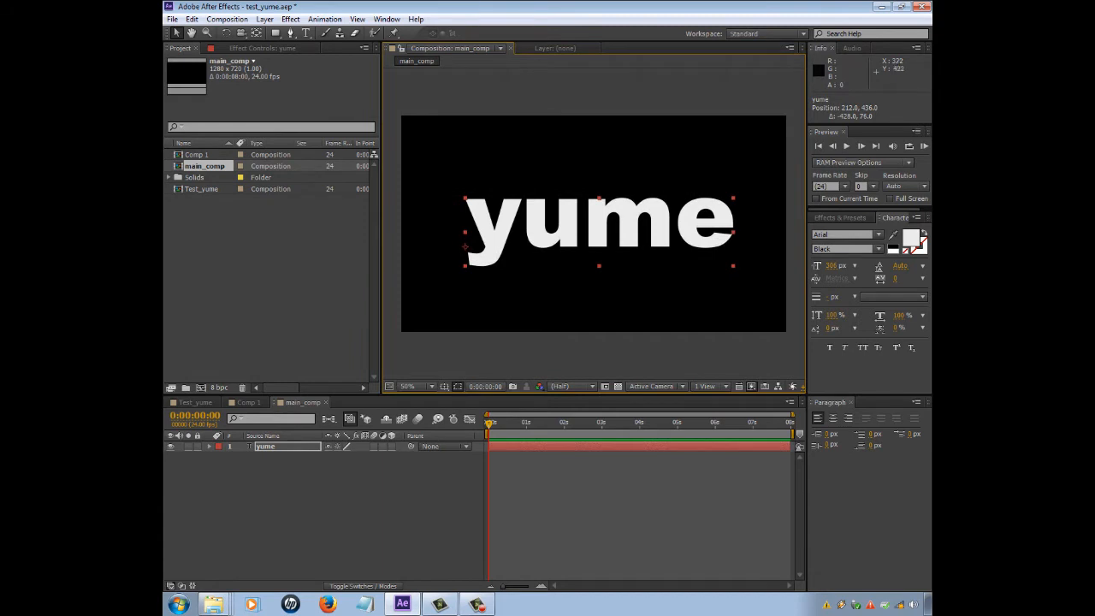
left_click(567, 351)
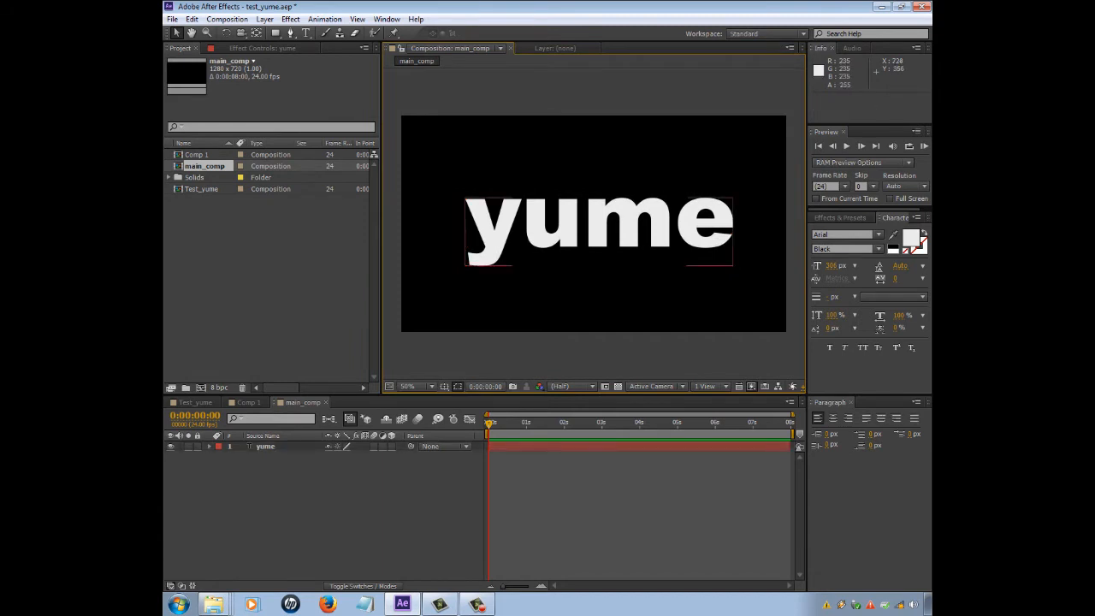
left_click(620, 222)
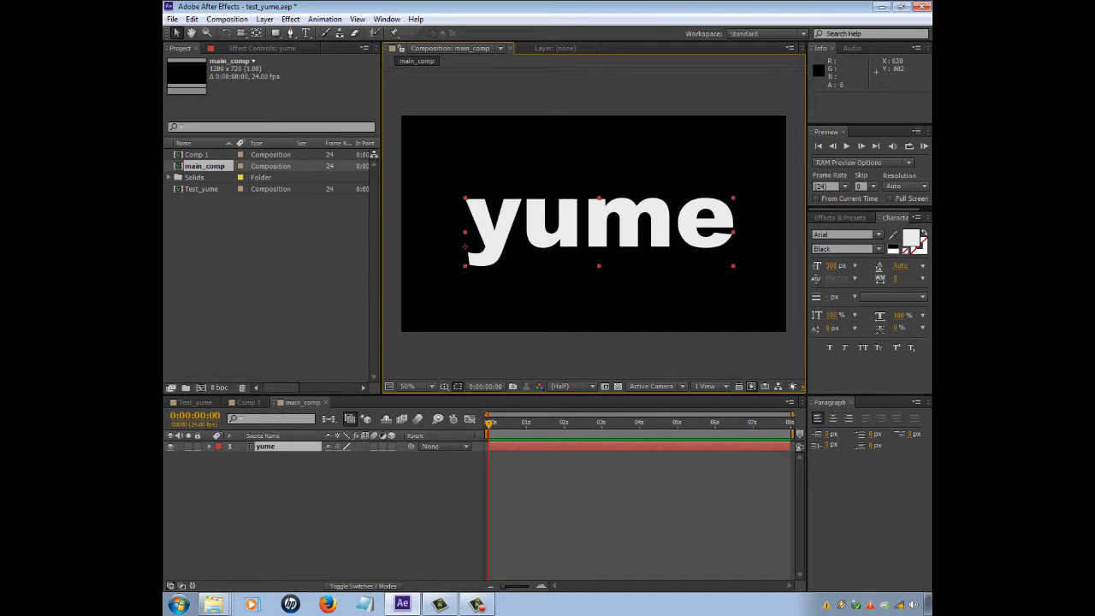
left_click(591, 357)
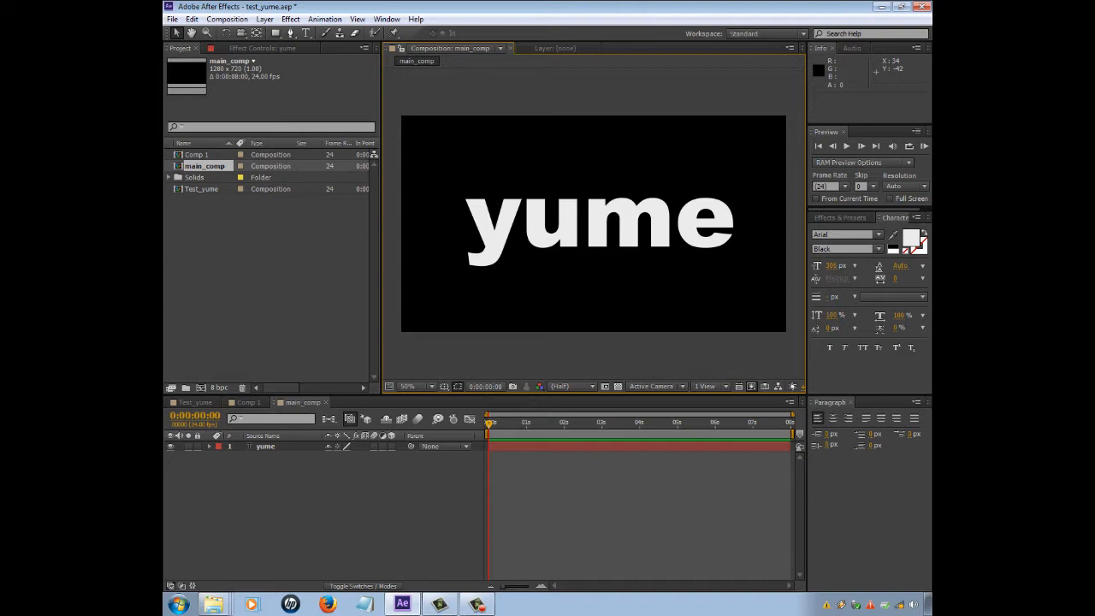
left_click(465, 246)
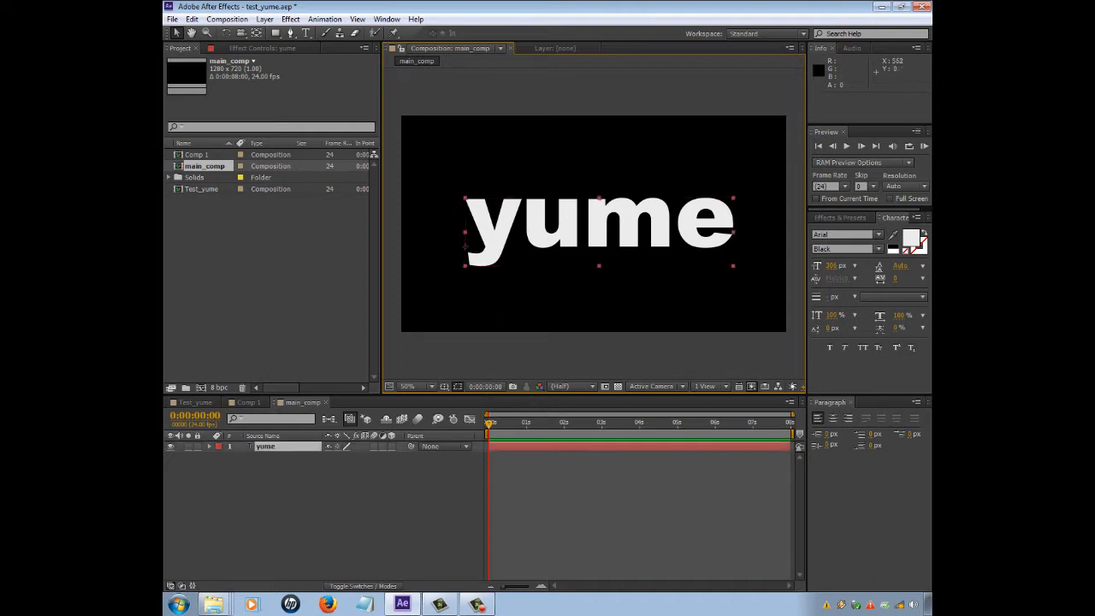
left_click(574, 99)
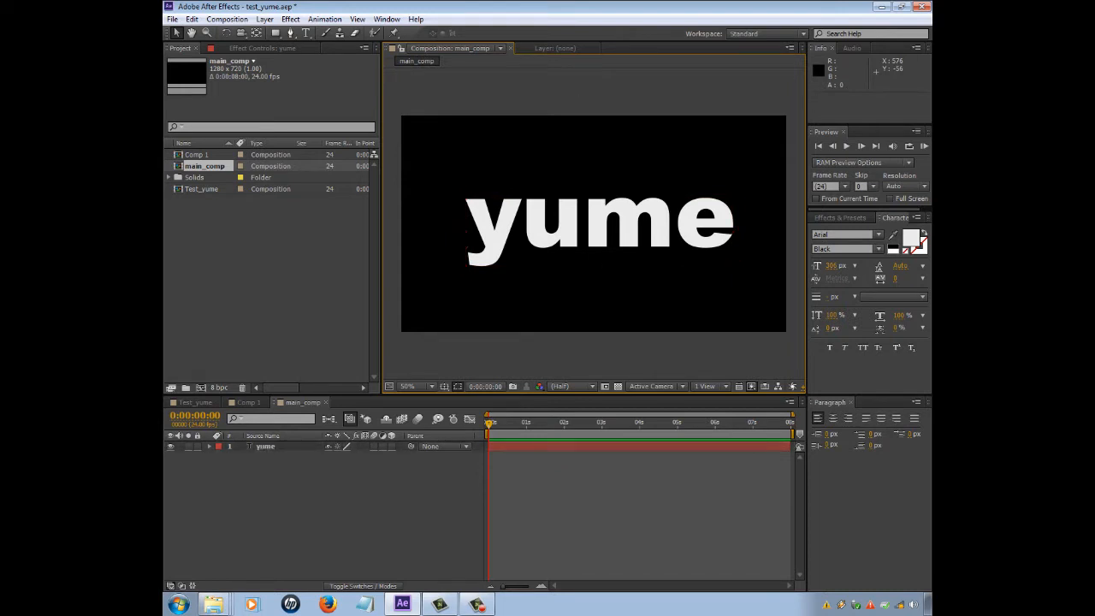
left_click(471, 216)
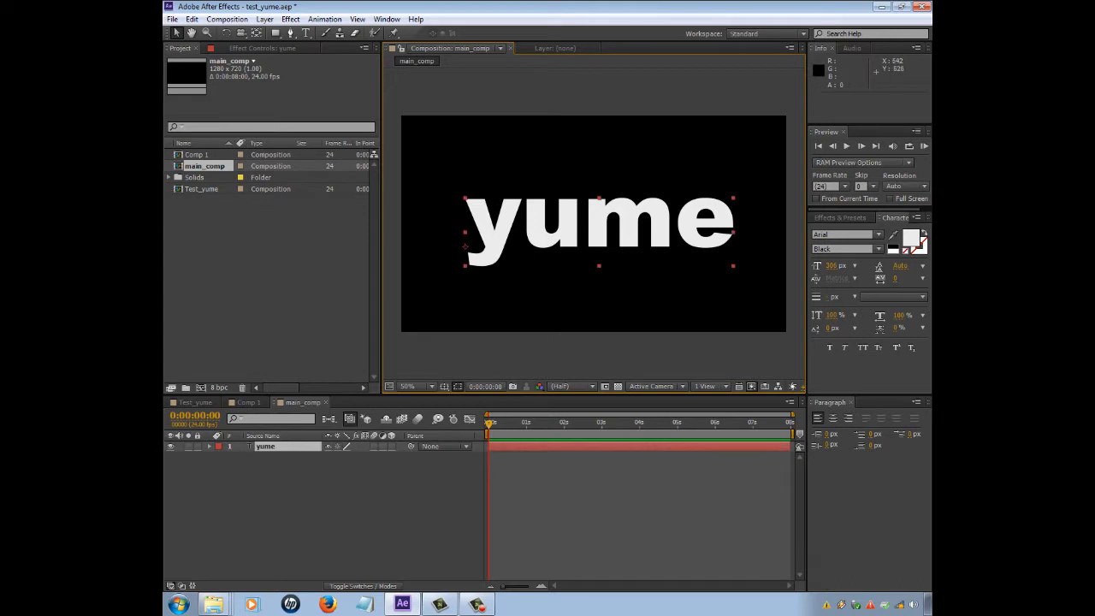
left_click(595, 305)
left_click(598, 211)
left_click(598, 94)
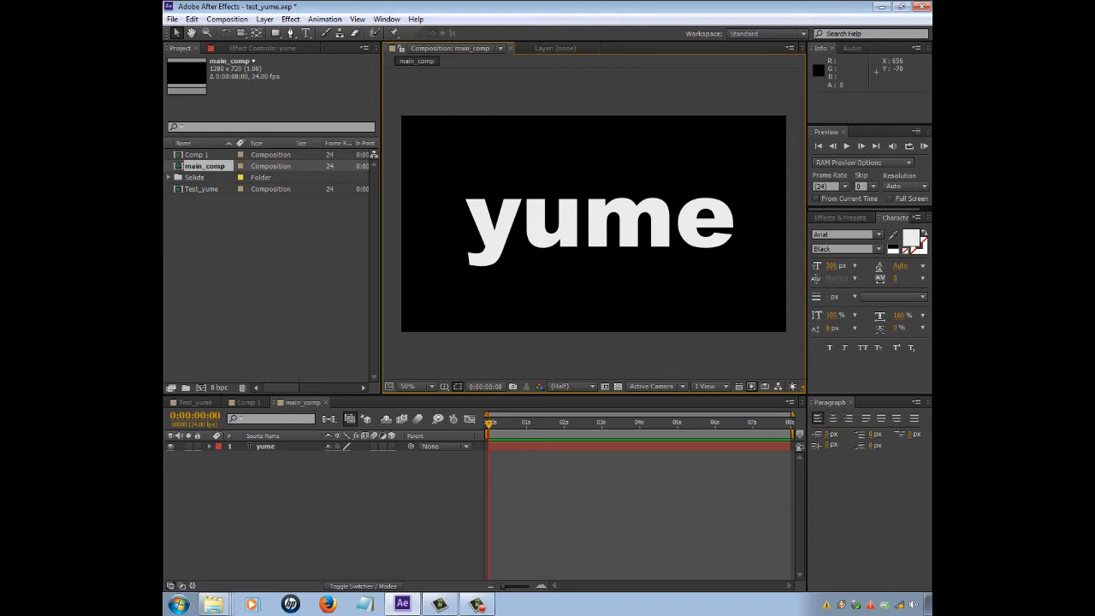
left_click(514, 221)
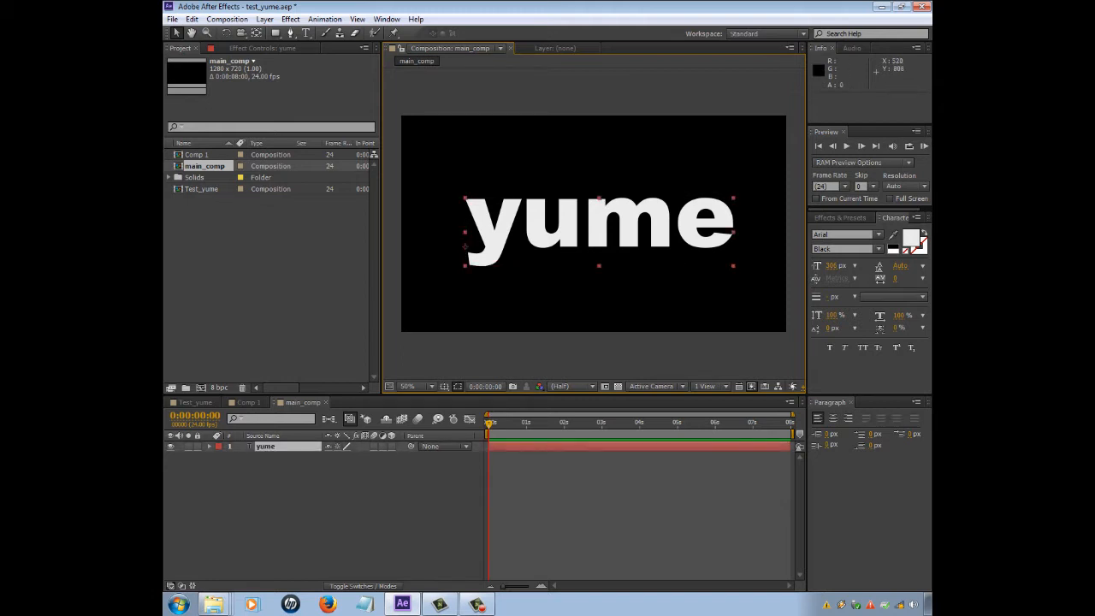
left_click(558, 355)
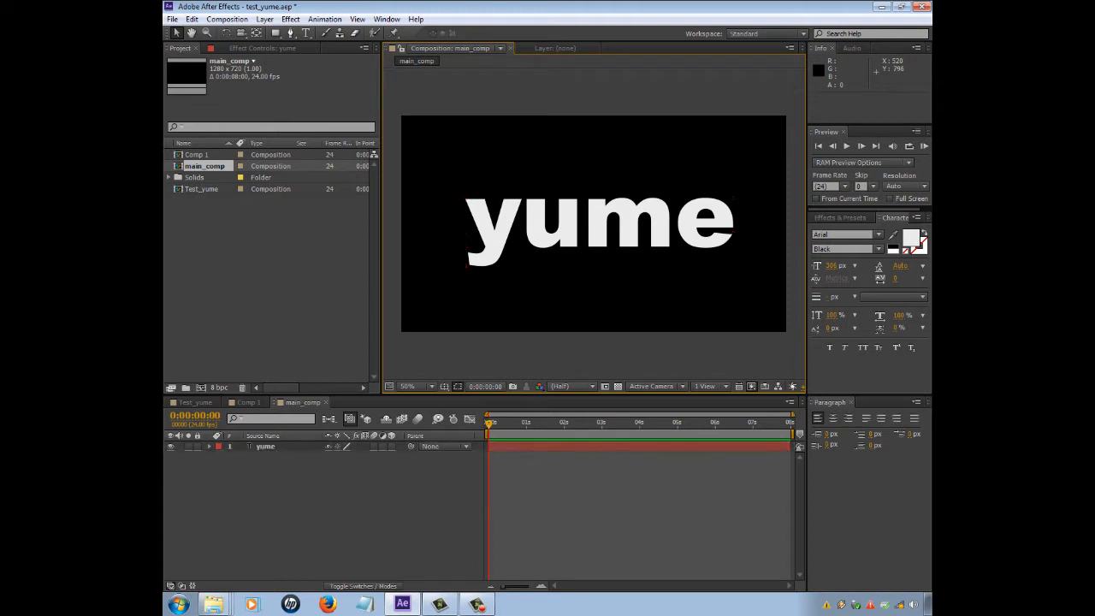
left_click(516, 225)
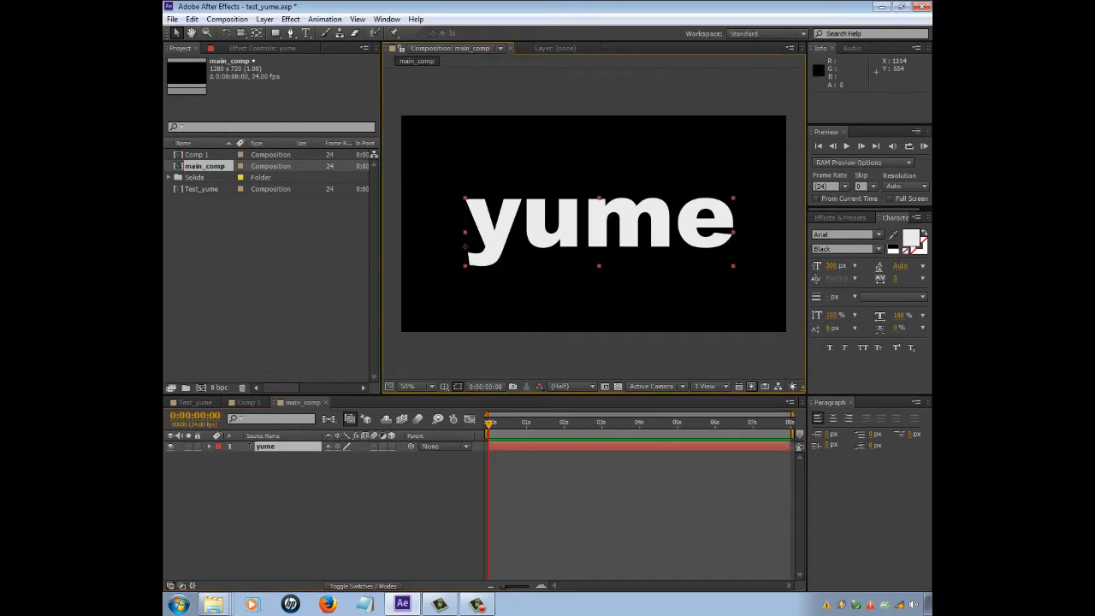
left_click(719, 348)
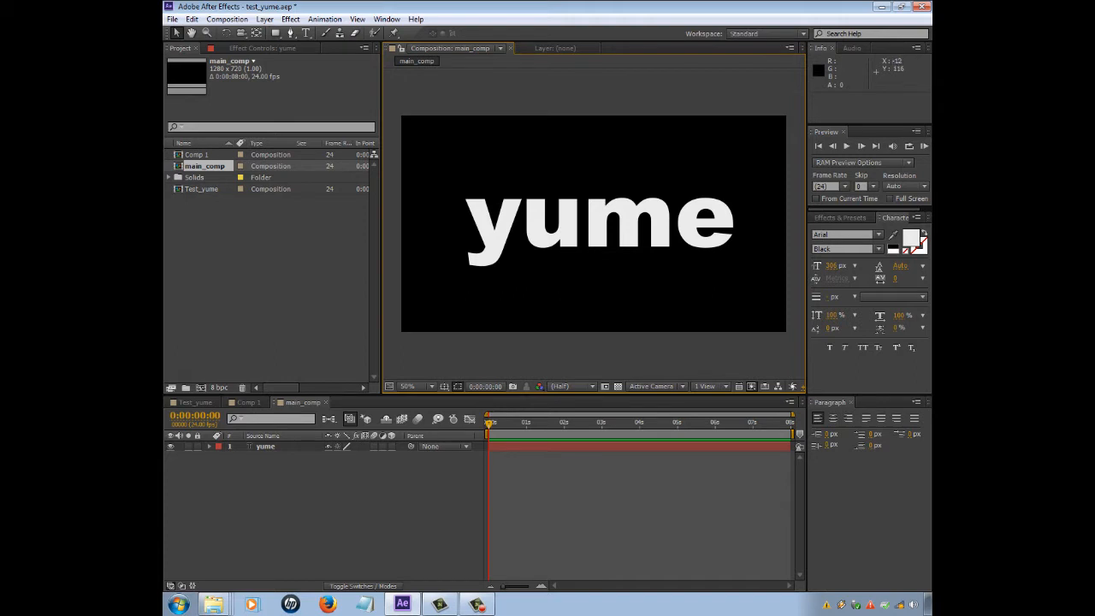
left_click(475, 230)
left_click(515, 347)
right_click(319, 480)
key("Escape")
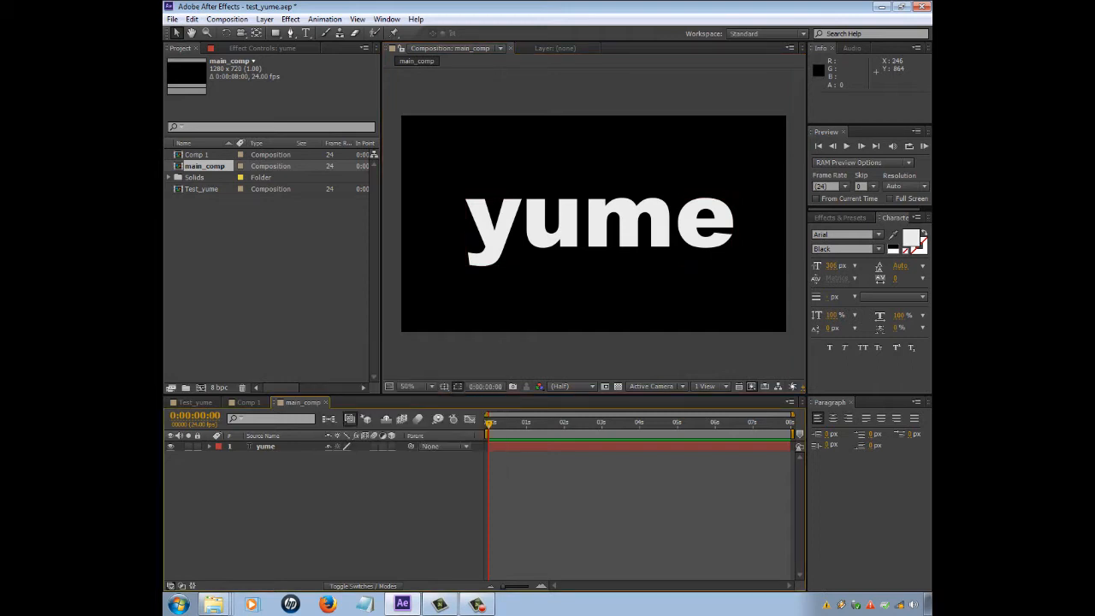
Step: Start a Pen tool mask on the yume text layer along the top edge of the y's left arm
left_click(530, 166)
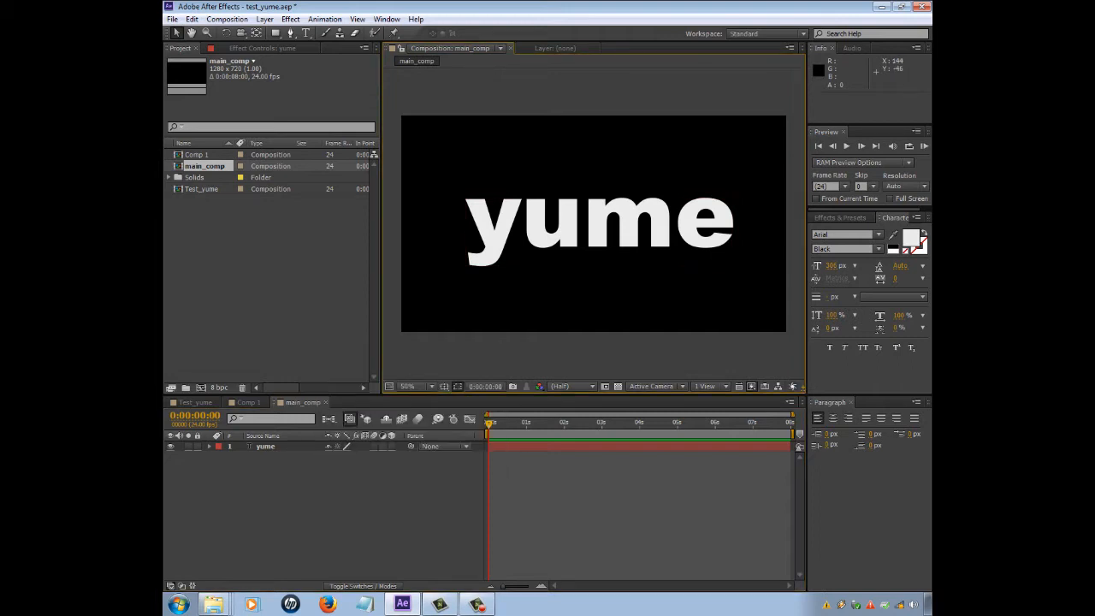
scroll(531, 166, "up", 1)
scroll(530, 166, "up", 1)
key("space")
left_click_drag(503, 206, 683, 212)
left_click_drag(399, 231, 534, 209)
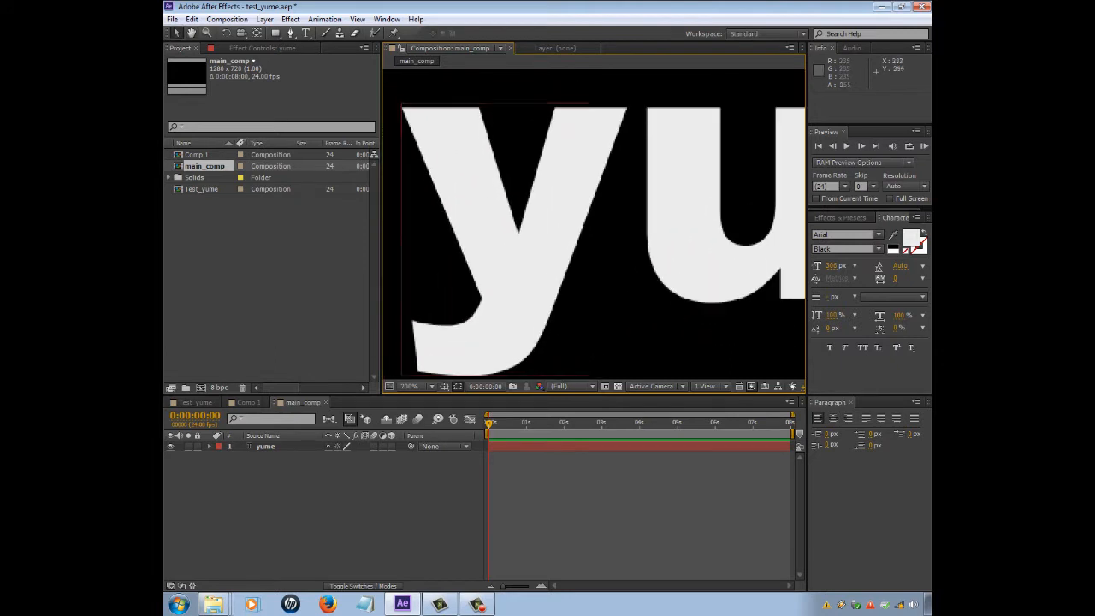
left_click(290, 33)
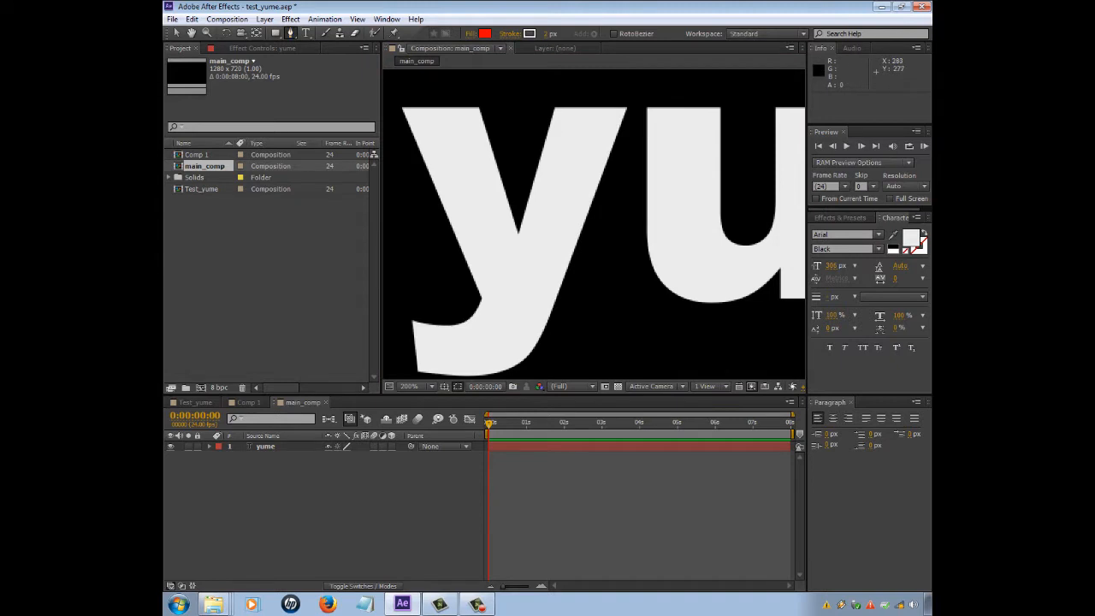
left_click(266, 447)
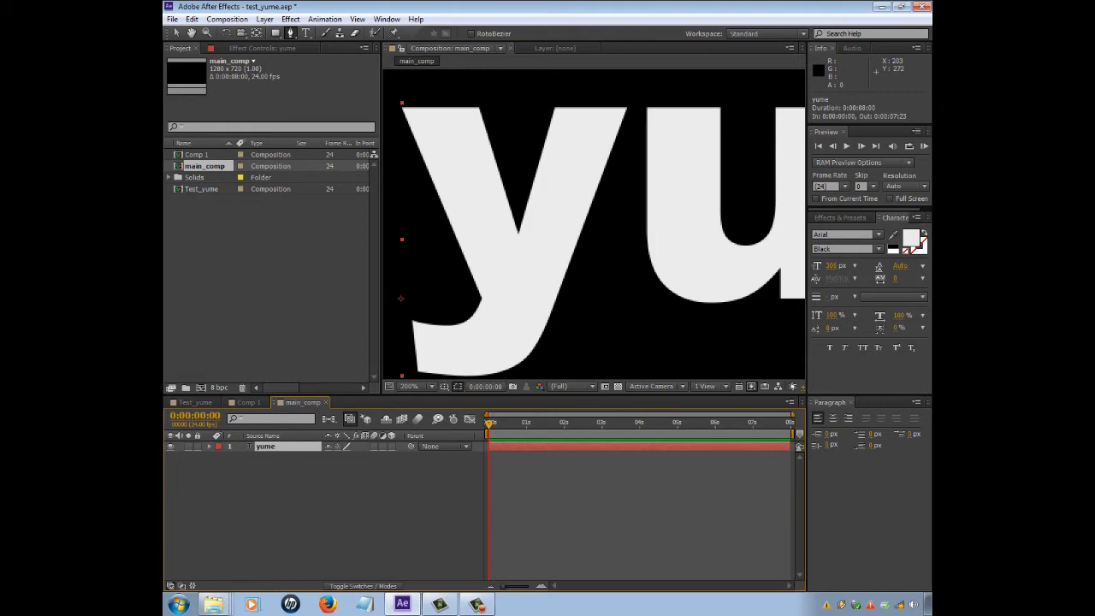
key("space")
left_click_drag(489, 154, 518, 221)
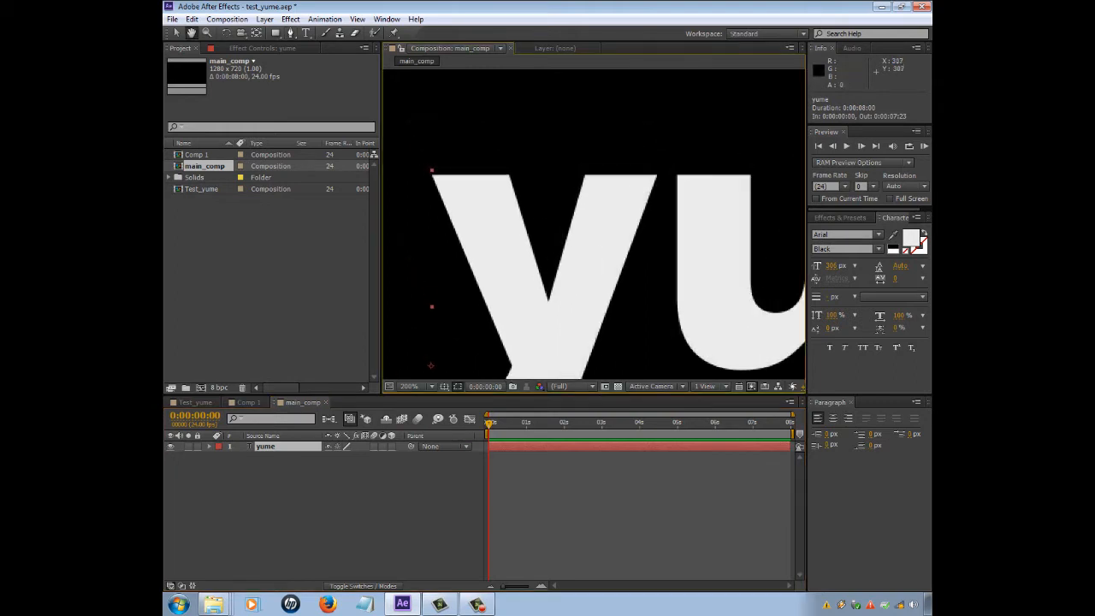
left_click(508, 175)
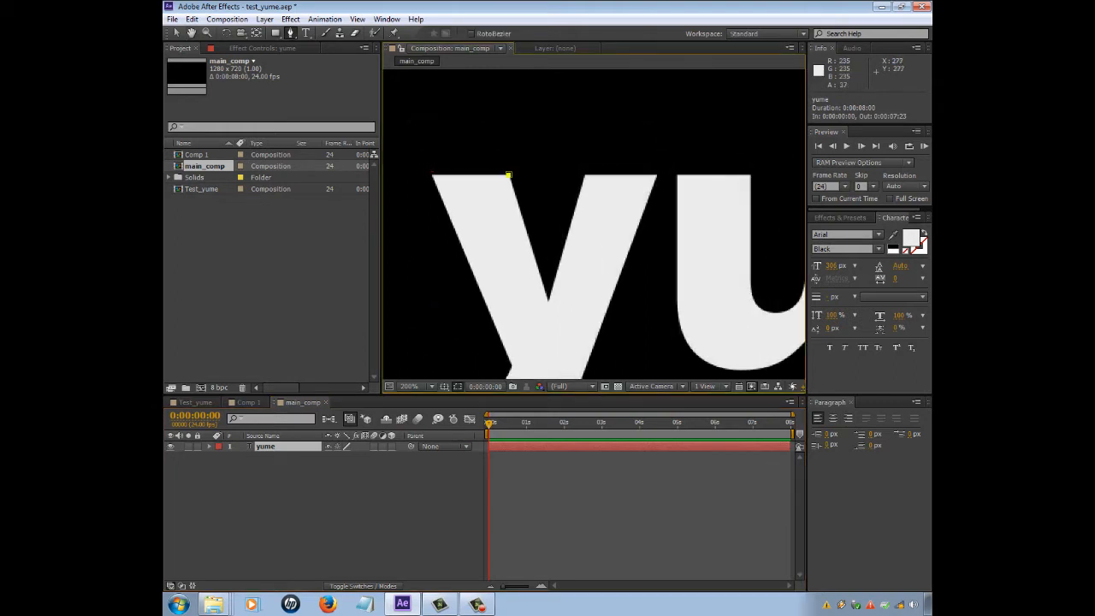
left_click(431, 176)
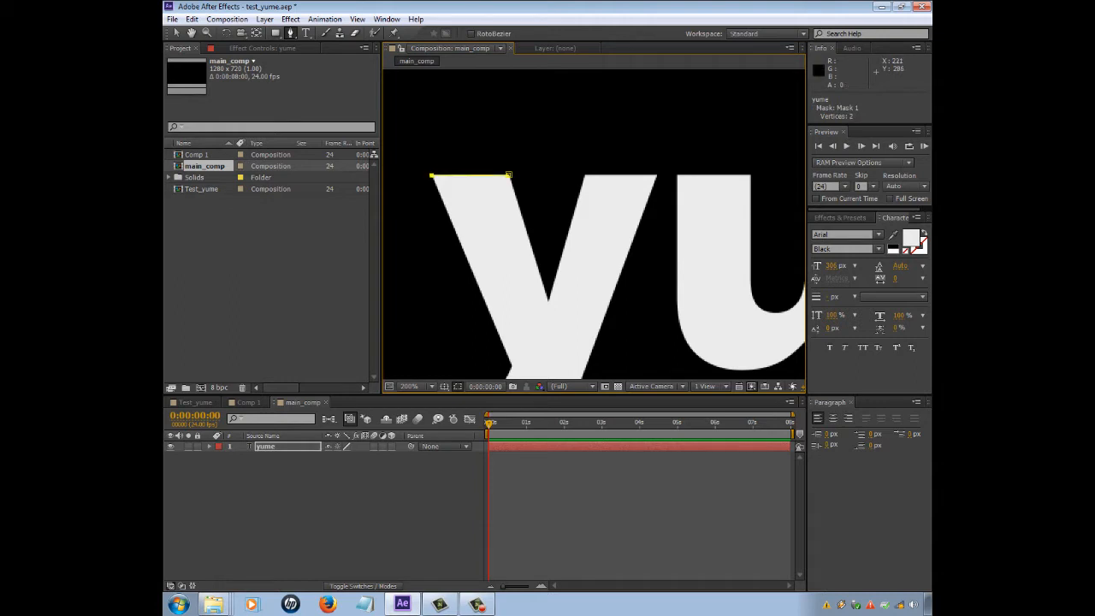
Step: Continue the mask down the left side of the y and around the inner curve of its tail to the lower-left corner
key("space")
left_click_drag(494, 327, 495, 240)
left_click(511, 279)
left_click_drag(445, 301, 569, 301)
left_click(572, 353)
left_click_drag(664, 349, 687, 333)
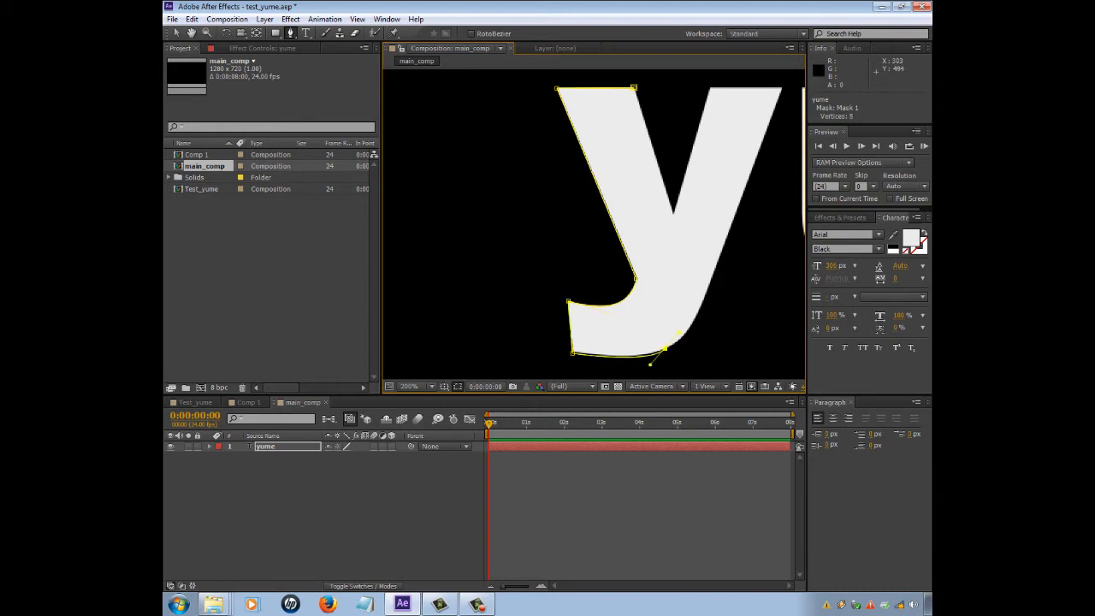
key("ctrl+z")
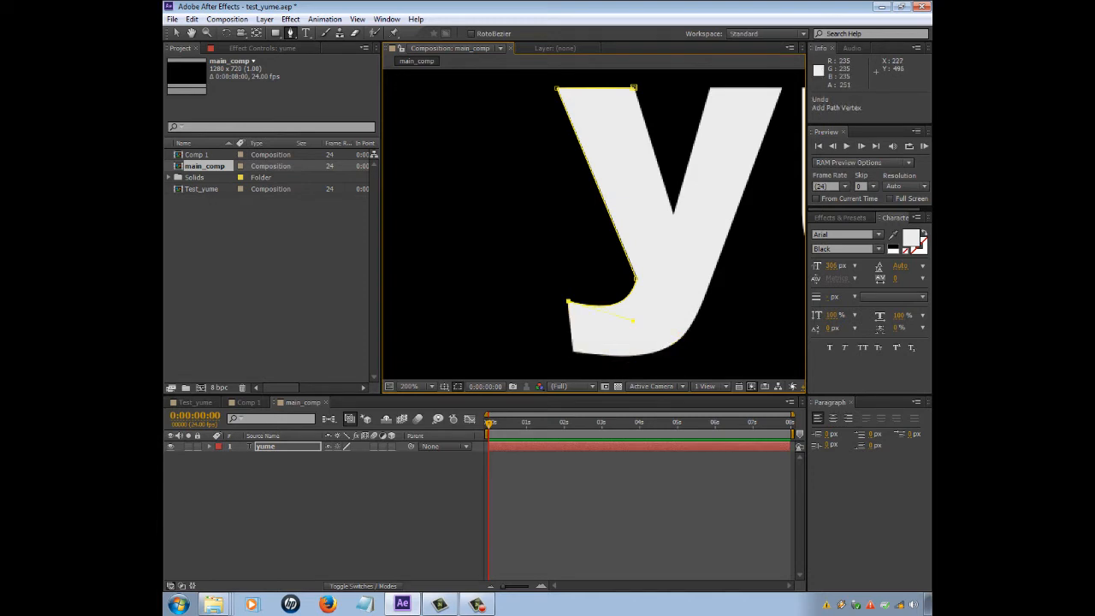
left_click(573, 351)
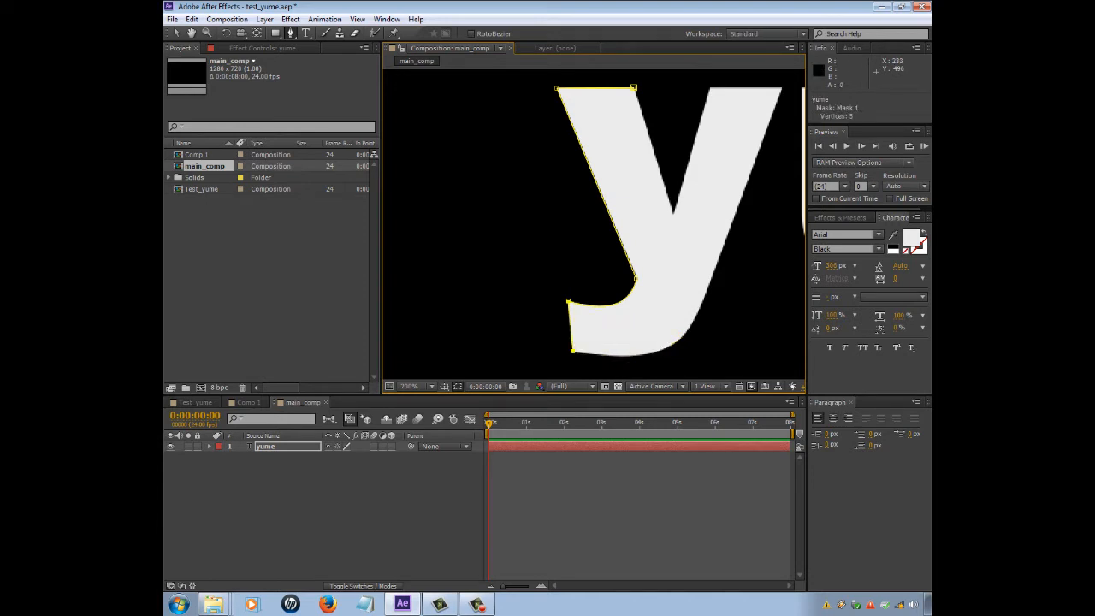
Step: Trace the y's bottom curve, right side and top notch, closing the mask at its starting point
left_click_drag(641, 355, 662, 348)
key("space")
left_click_drag(680, 310, 600, 376)
left_click_drag(632, 267, 595, 348)
key("space")
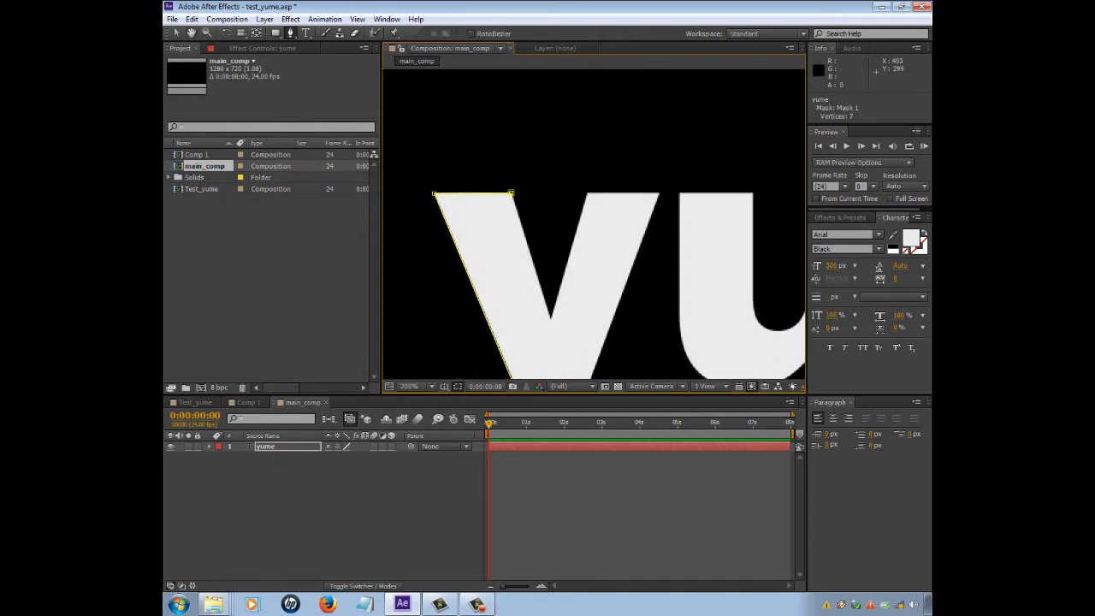
left_click(659, 194)
left_click(587, 193)
left_click(549, 318)
left_click(512, 193)
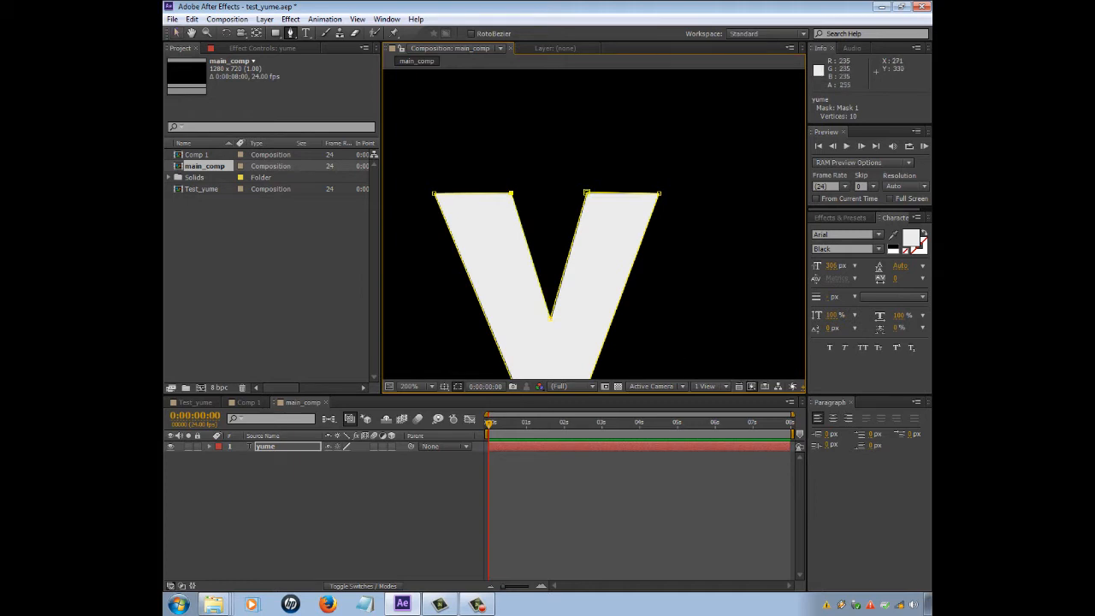
Step: Invert Mask 1 on the yume layer and start a second mask along the left edge of the u
scroll(621, 299, "down", 1)
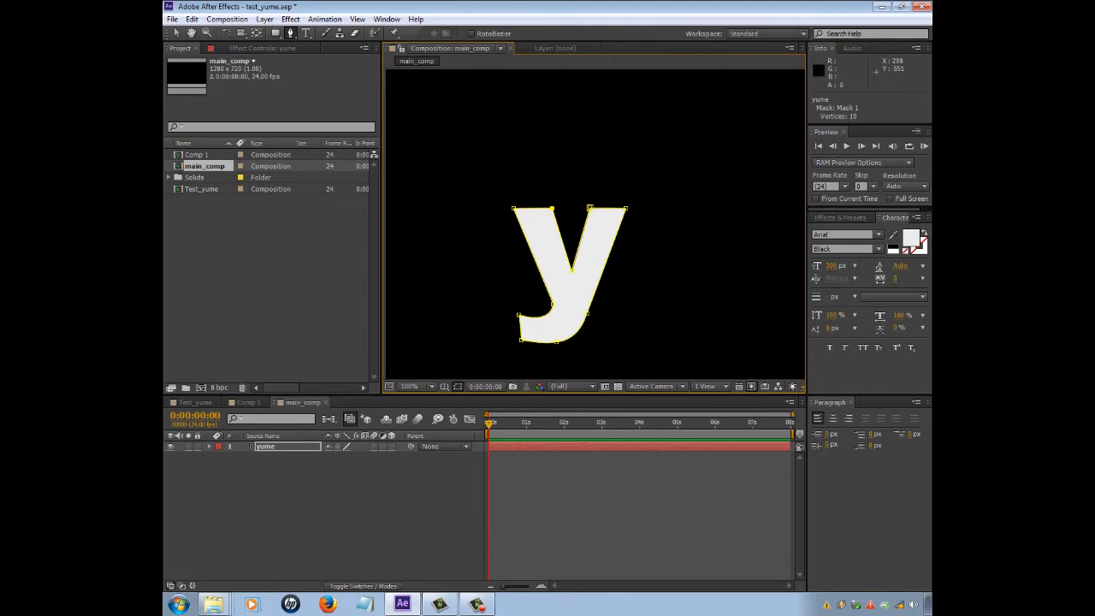
left_click(209, 446)
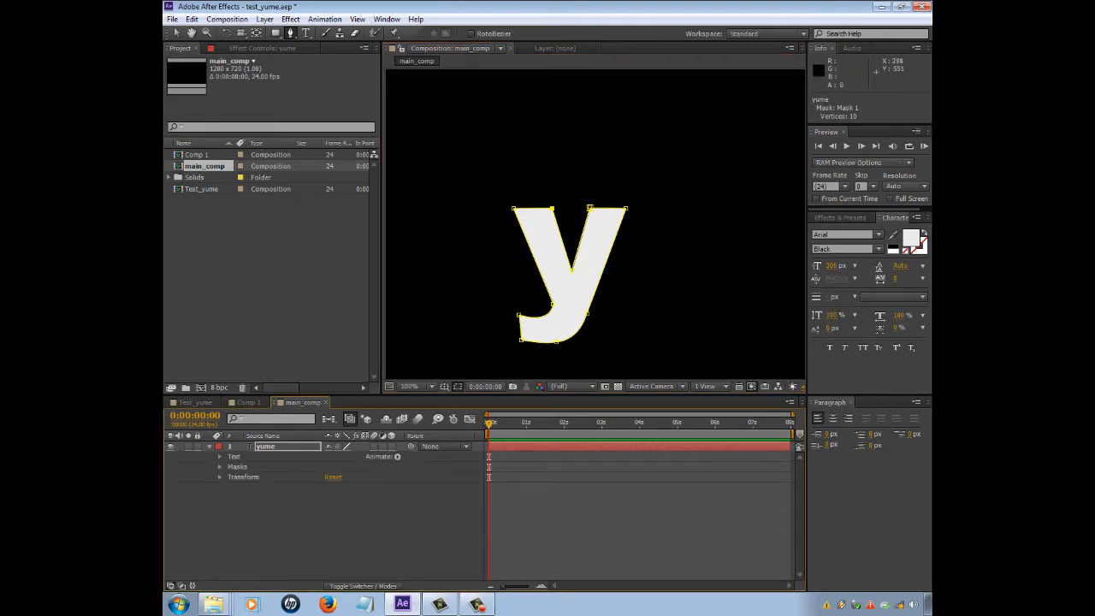
left_click(219, 466)
left_click(635, 208)
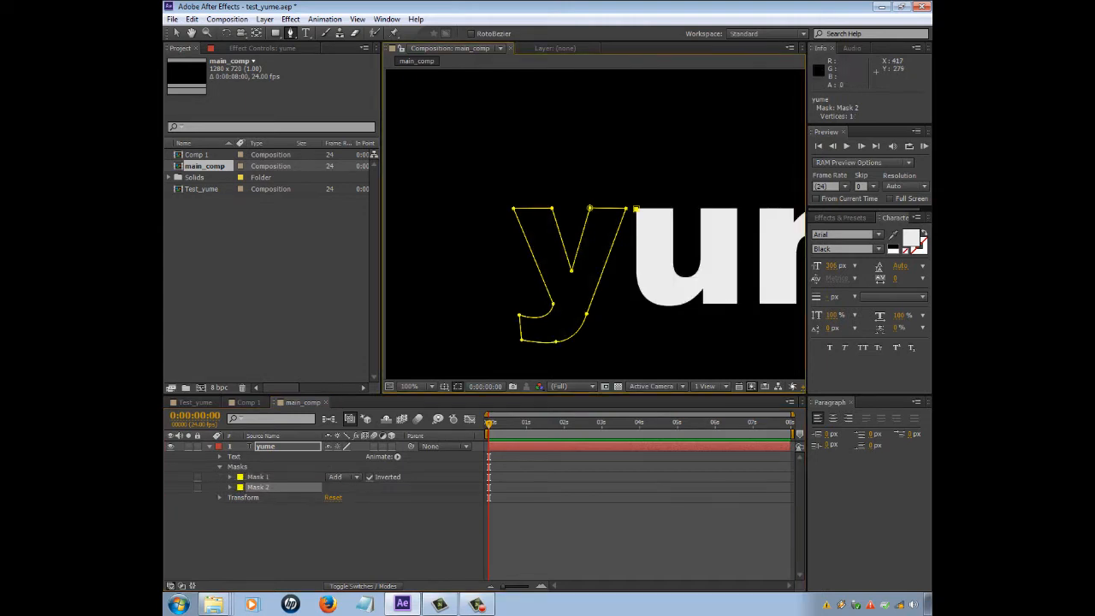
left_click_drag(658, 306, 677, 308)
Step: Delete all masks from the yume layer and collapse its properties
right_click(306, 470)
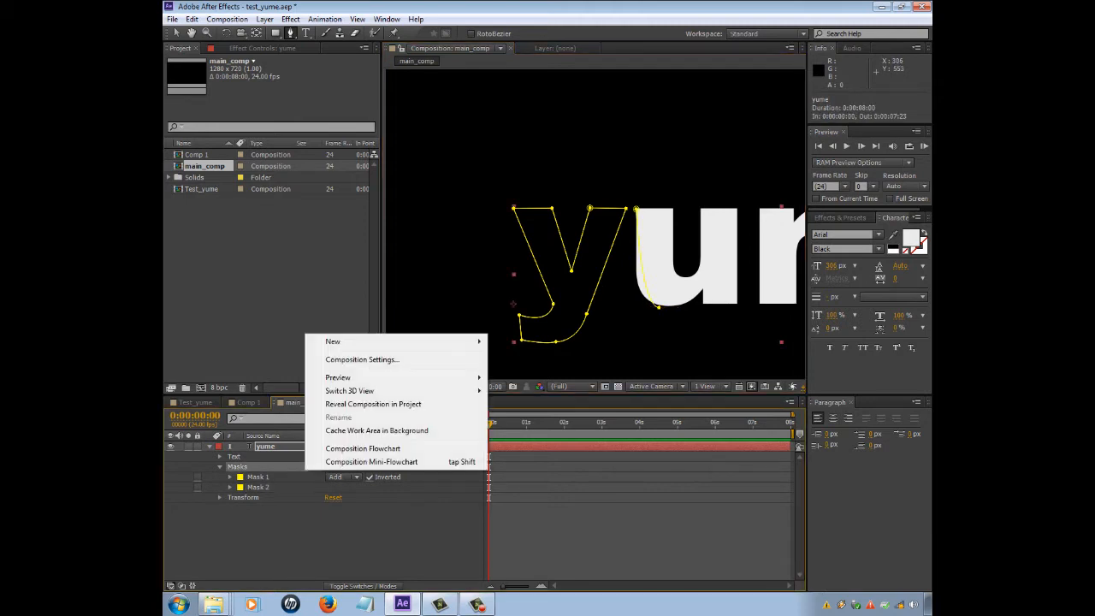
key("Escape")
key("Delete")
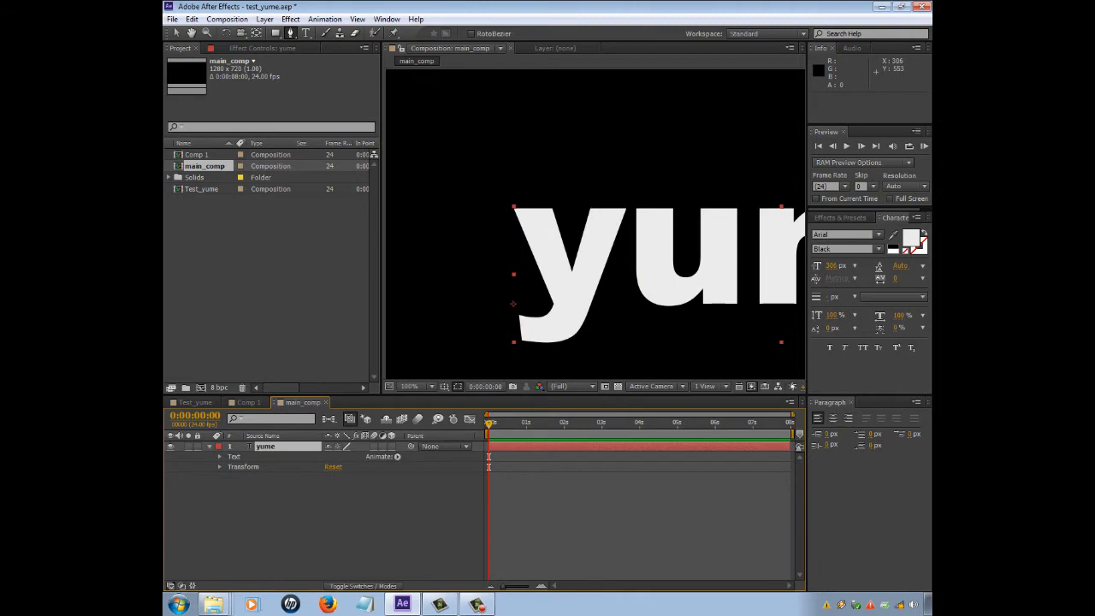
key("ctrl+shift+a")
left_click(209, 447)
Step: Auto-trace the yume text layer for the current frame, using the Alpha channel with a 1 px tolerance
left_click(266, 446)
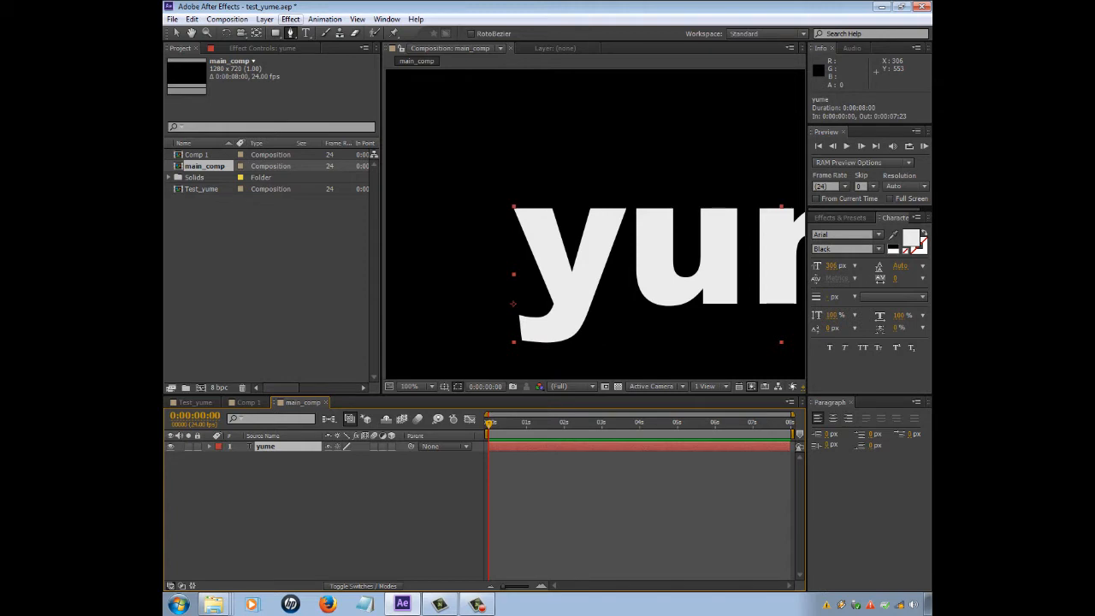
left_click(264, 19)
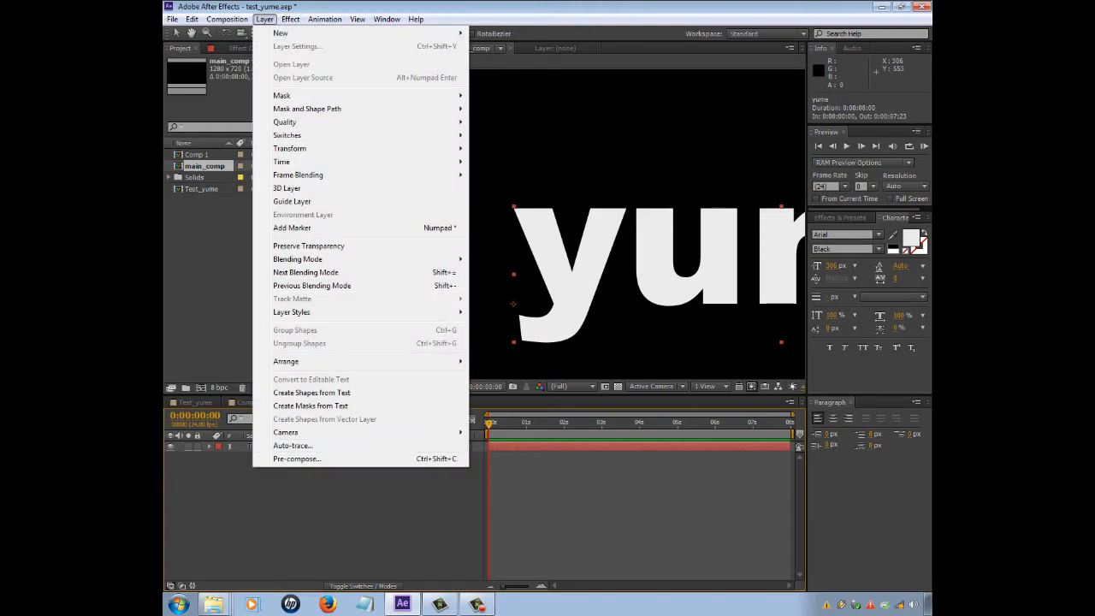
left_click(299, 514)
left_click(266, 447)
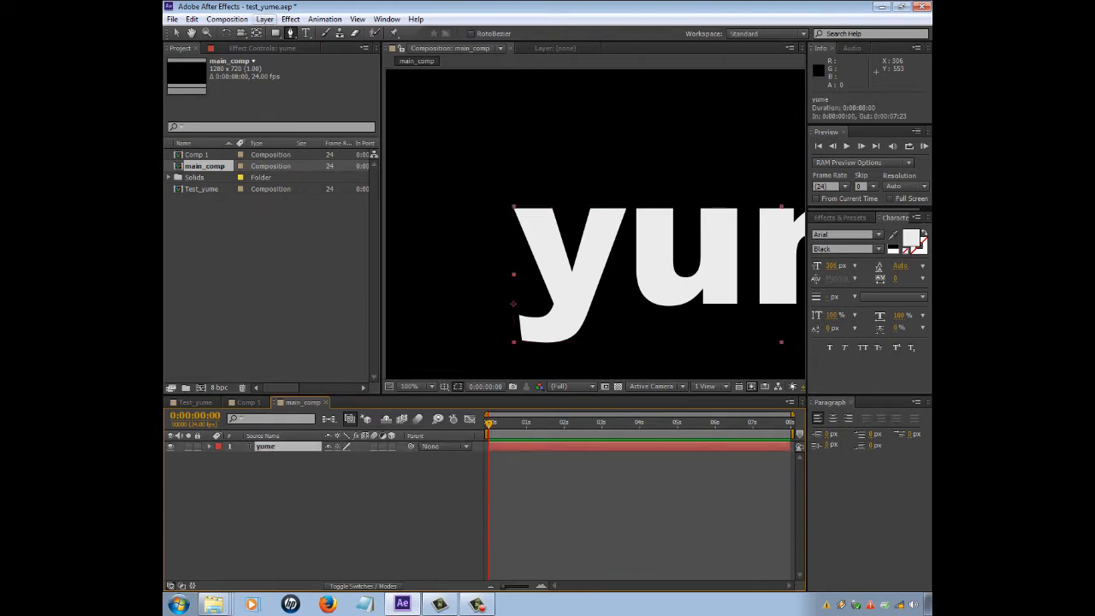
left_click(264, 19)
left_click(292, 446)
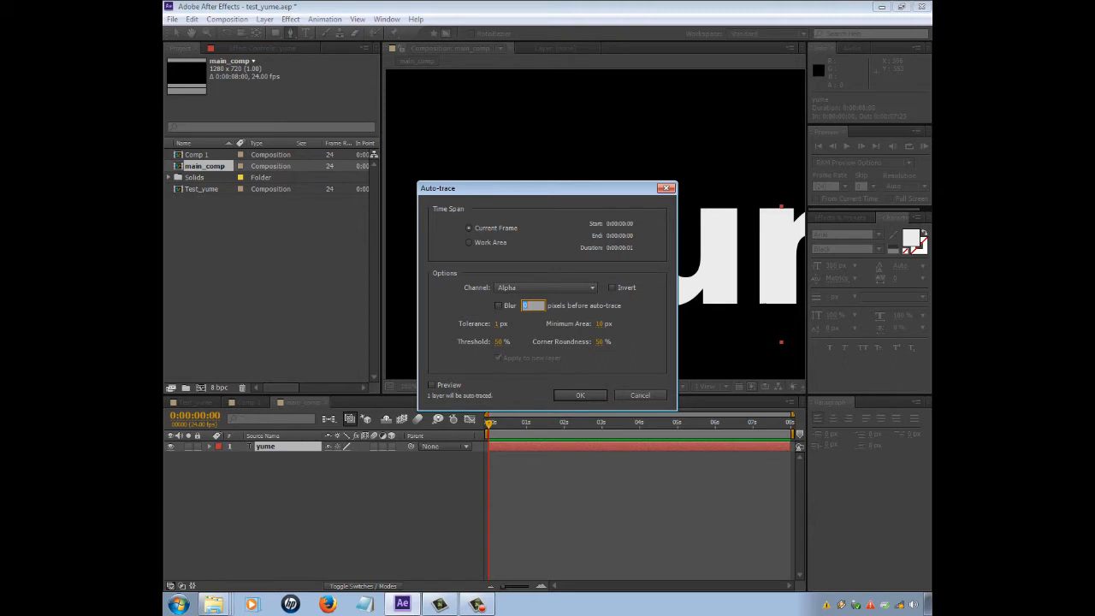
key("Return")
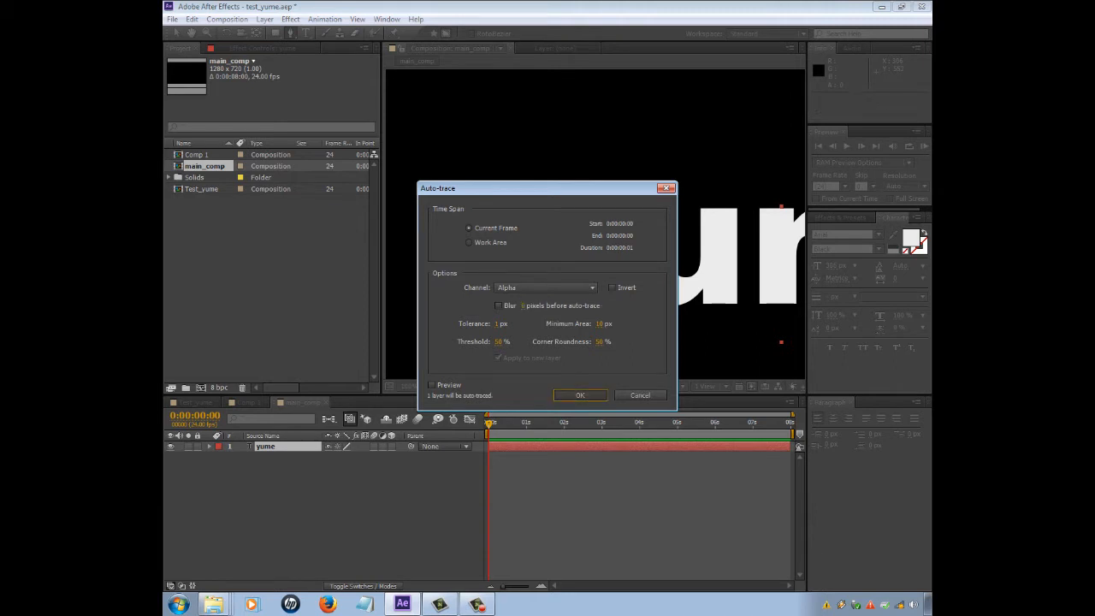
Step: Examine the auto-traced mask outlines around the yume letters up close and across the whole word
key("space")
left_click_drag(669, 231, 623, 248)
scroll(623, 251, "down", 1)
scroll(623, 251, "up", 2)
key("space")
left_click_drag(461, 286, 776, 290)
scroll(592, 224, "up", 3)
key("space")
left_click_drag(582, 296, 684, 215)
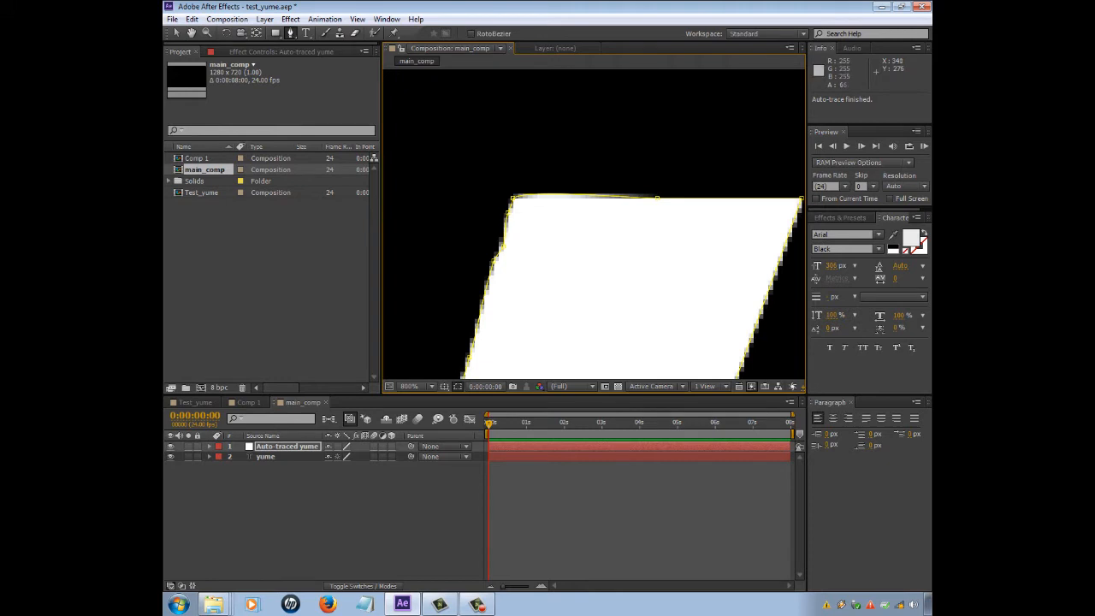
scroll(593, 225, "down", 8)
key("space")
left_click_drag(642, 251, 566, 246)
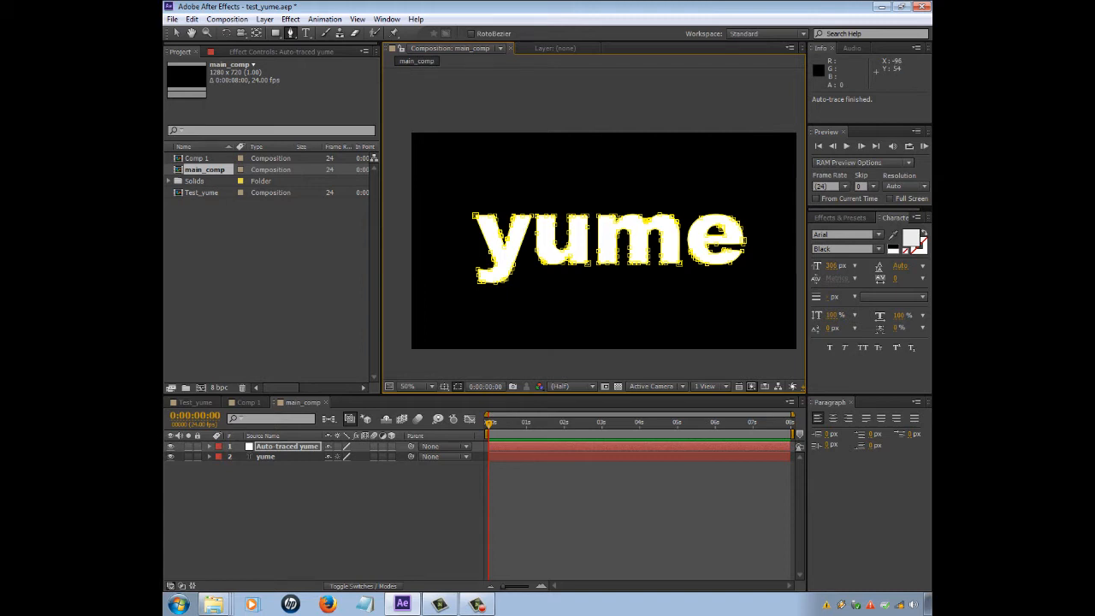
Step: Create a white 1280 x 720 solid named "particular" in main_comp
left_click(176, 32)
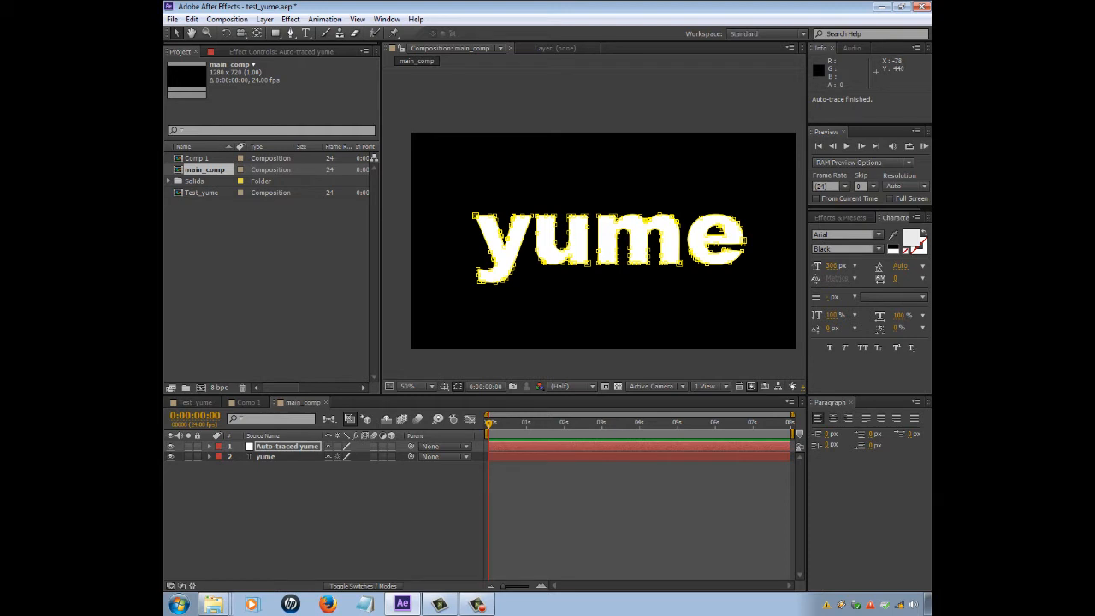
left_click(325, 509)
left_click(286, 446)
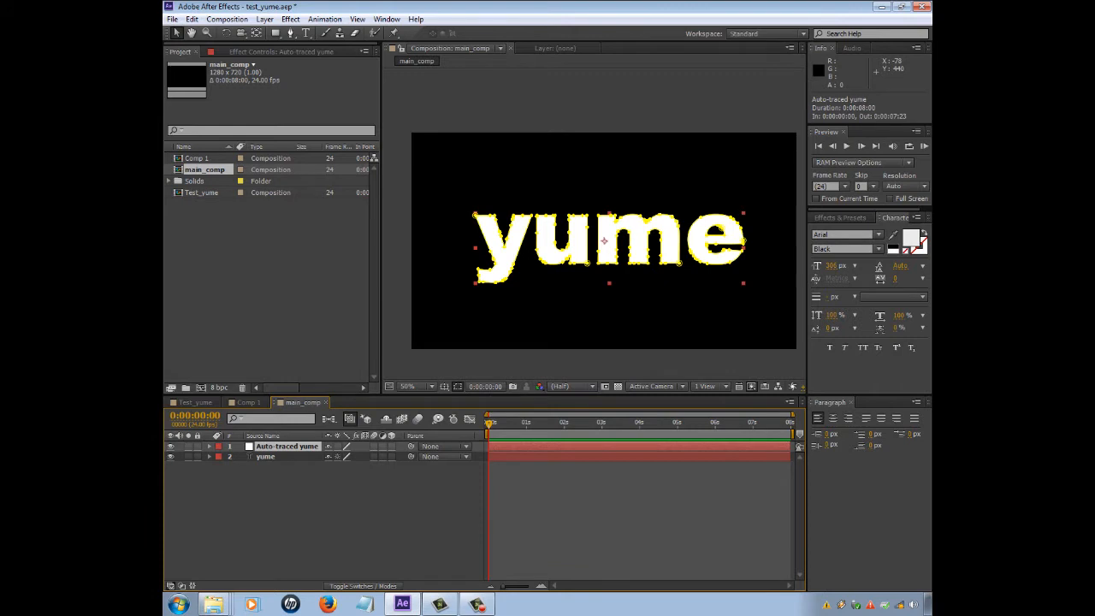
left_click(315, 491)
right_click(315, 490)
mouse_move(342, 362)
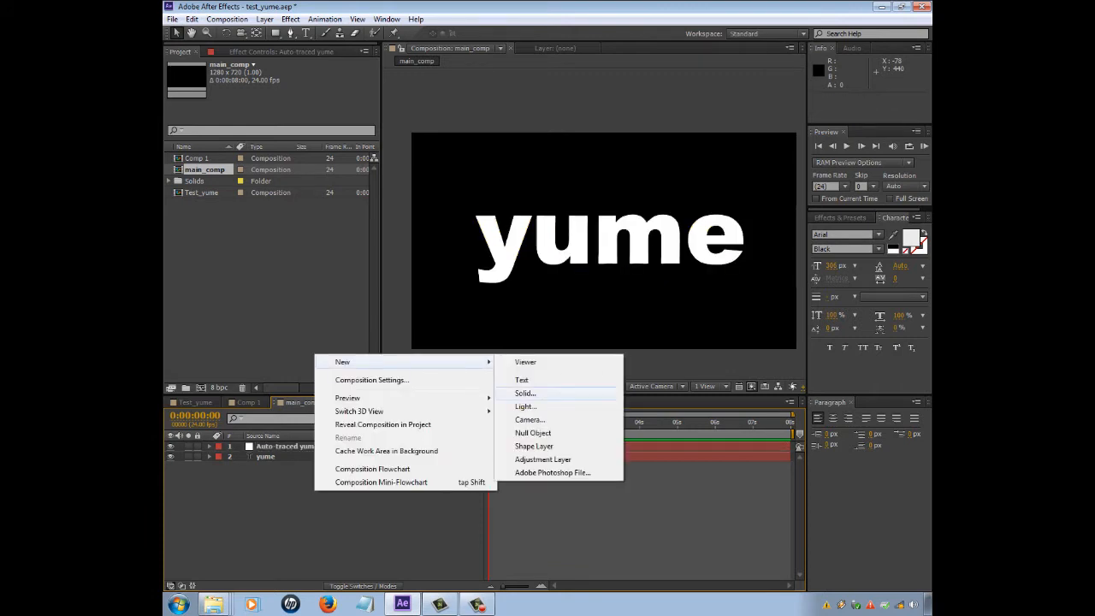
left_click(522, 394)
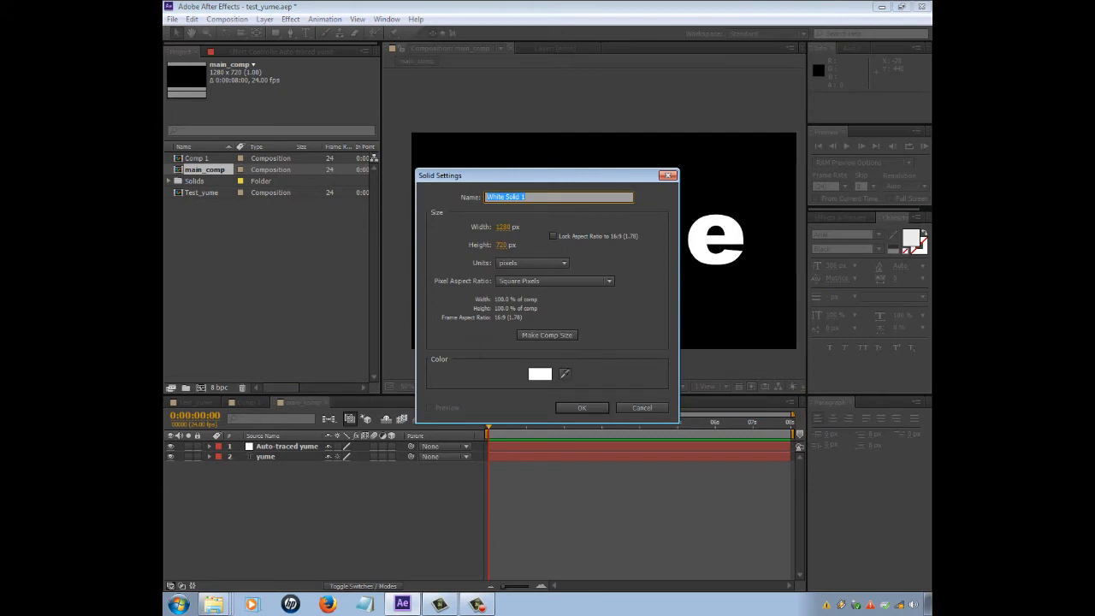
type("particular")
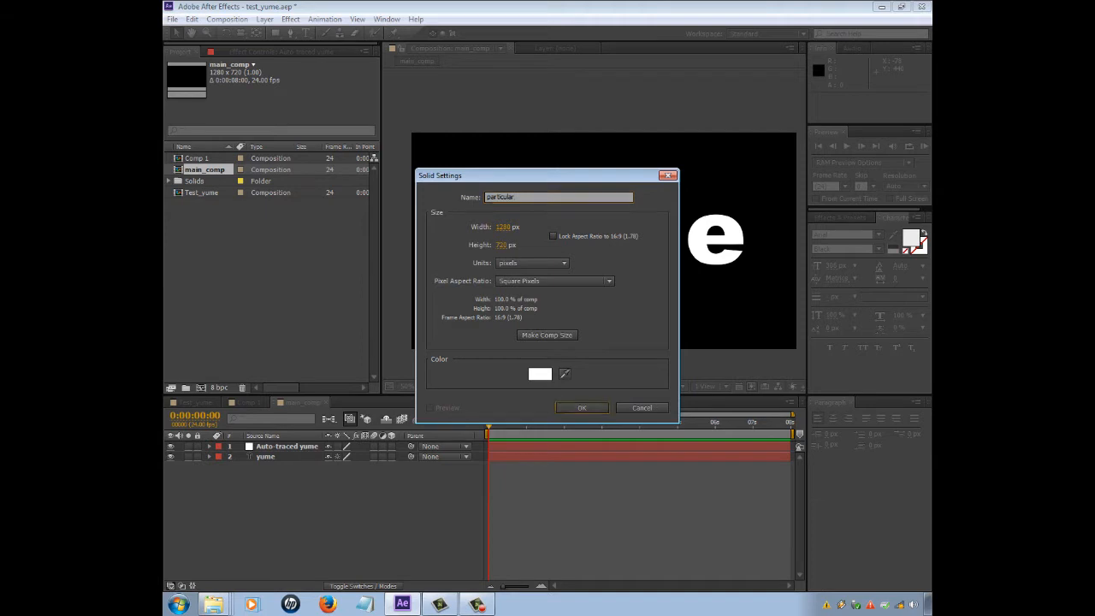
key("Return")
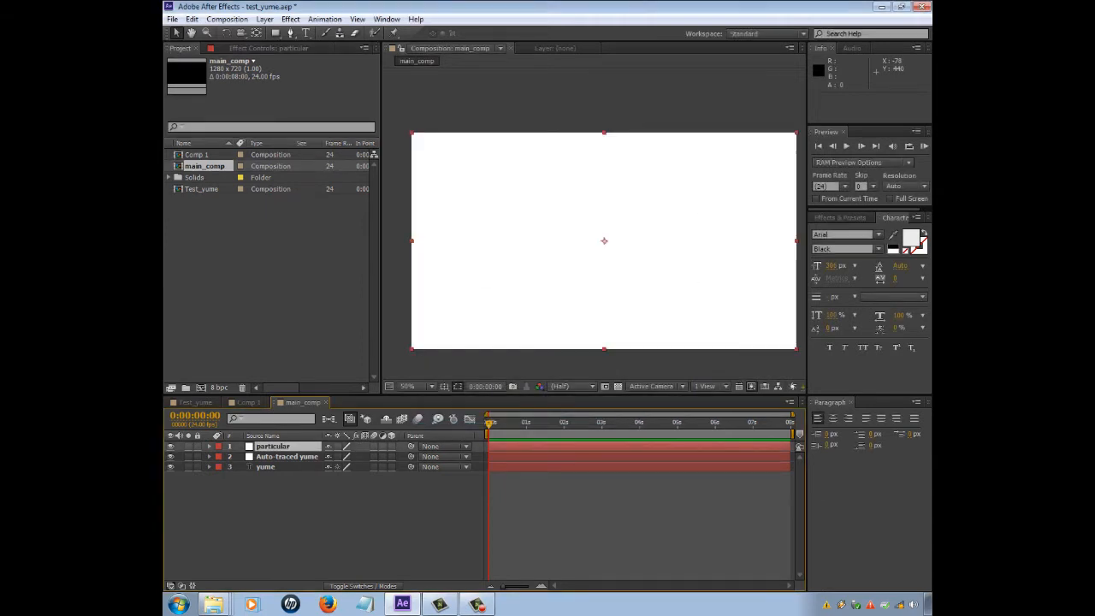
Step: Apply the Trapcode Particular effect to the particular solid and preview the particles
right_click(294, 446)
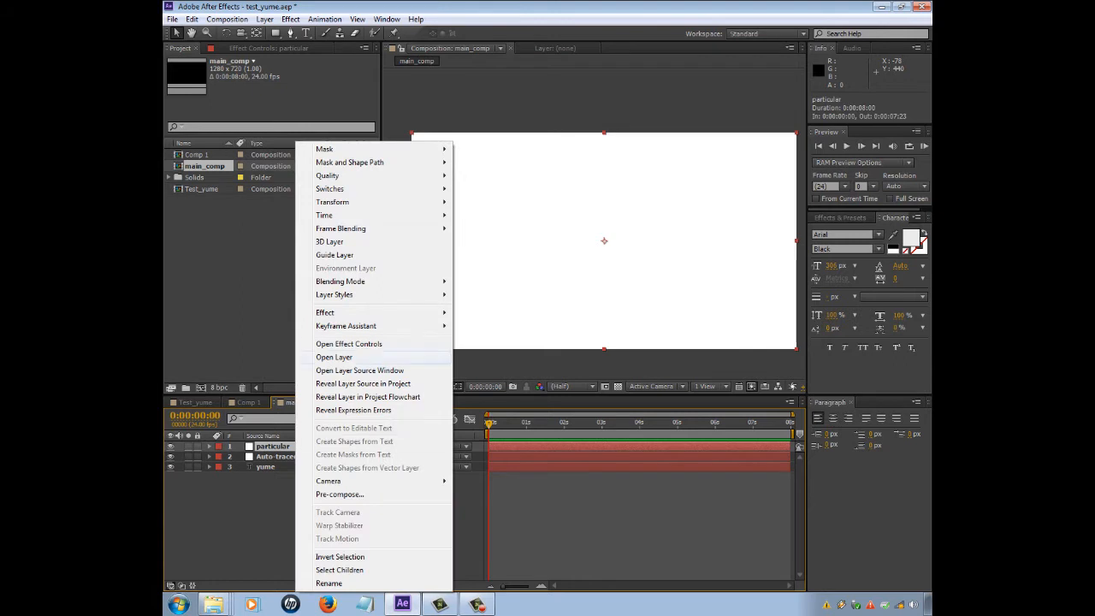
mouse_move(360, 312)
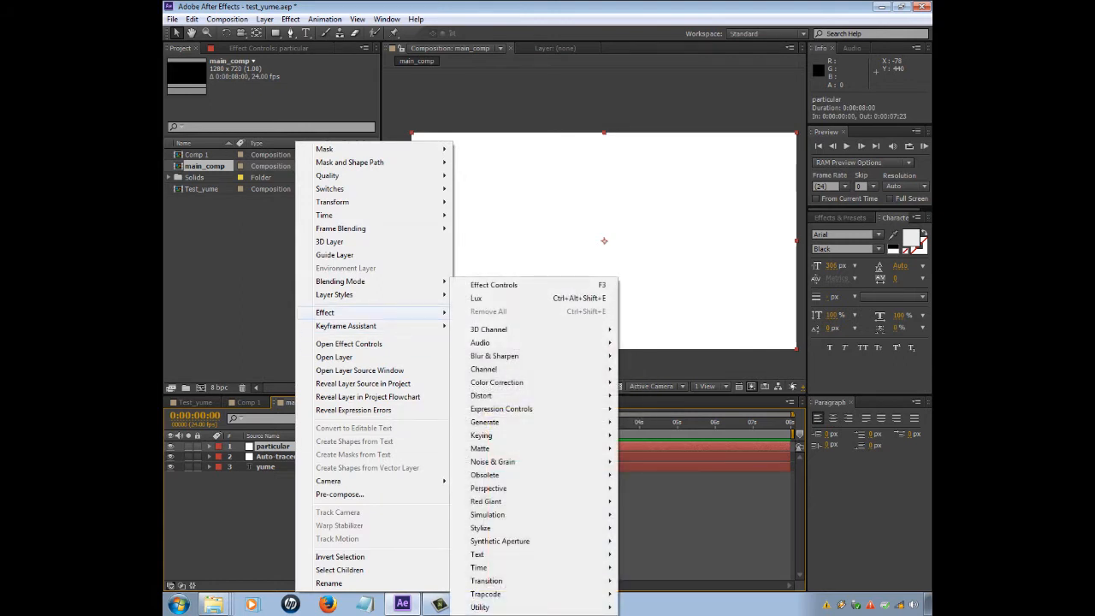
mouse_move(496, 594)
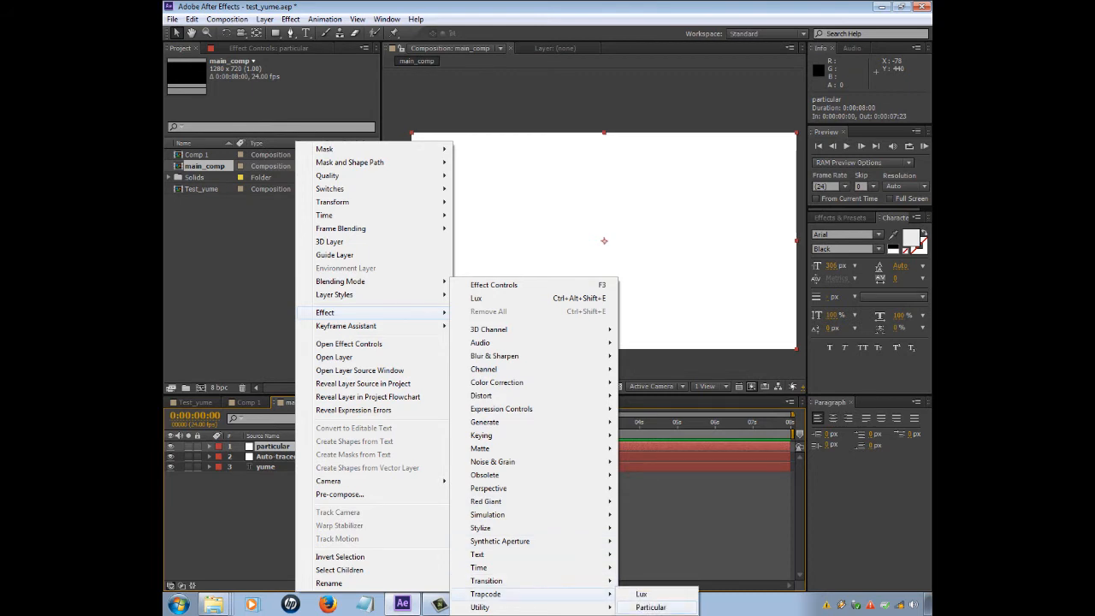
left_click(650, 606)
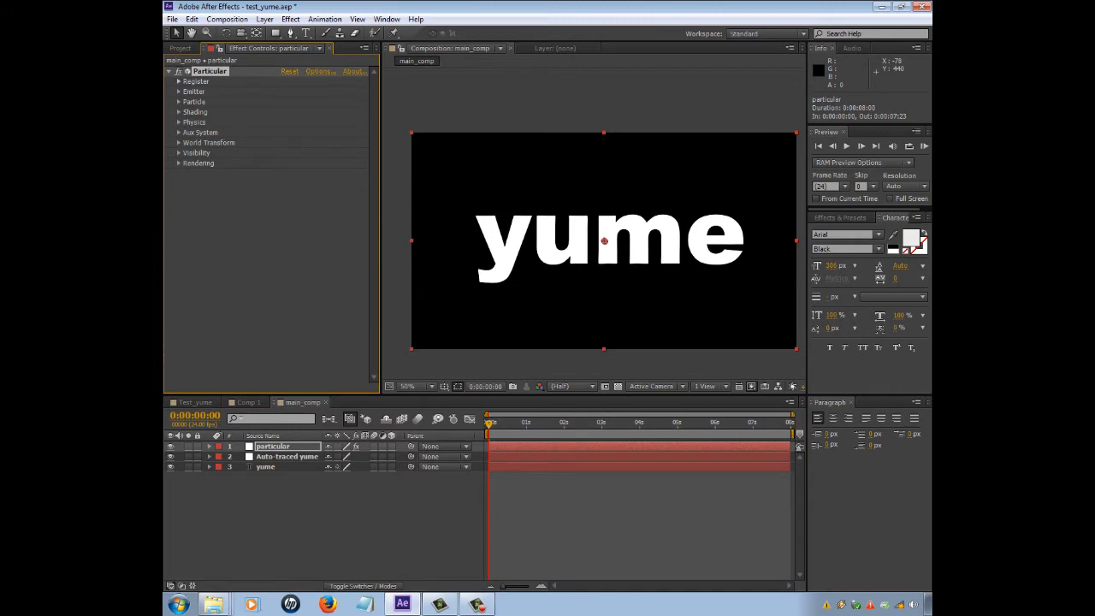
key("space")
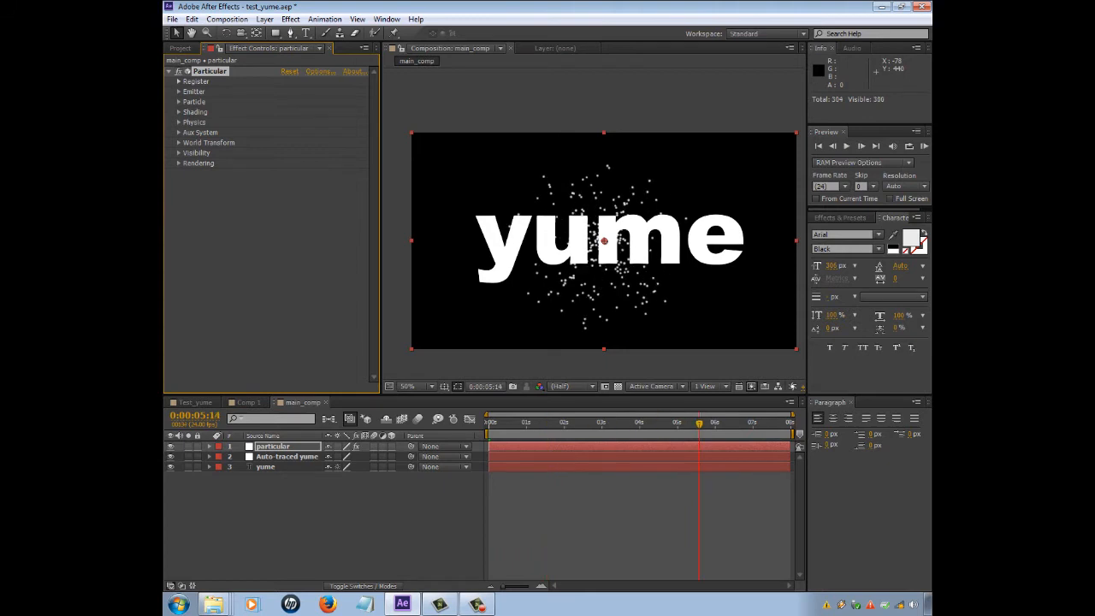
Step: Preview the default Particular particle emission from the first frame and return the playhead to 0:00:00:00
left_click(489, 423)
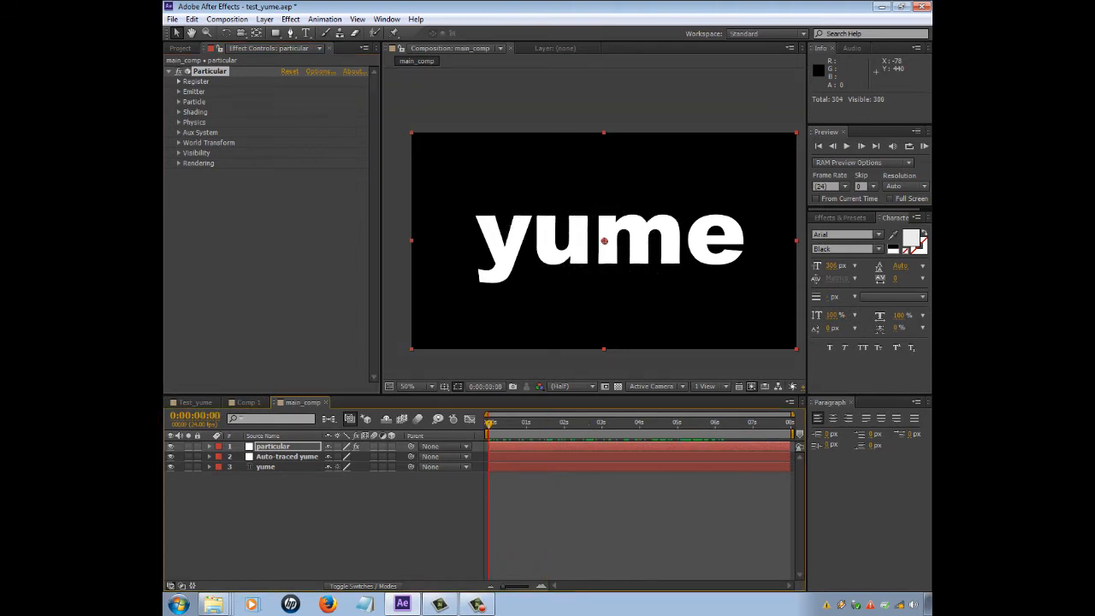
key("space")
left_click(607, 514)
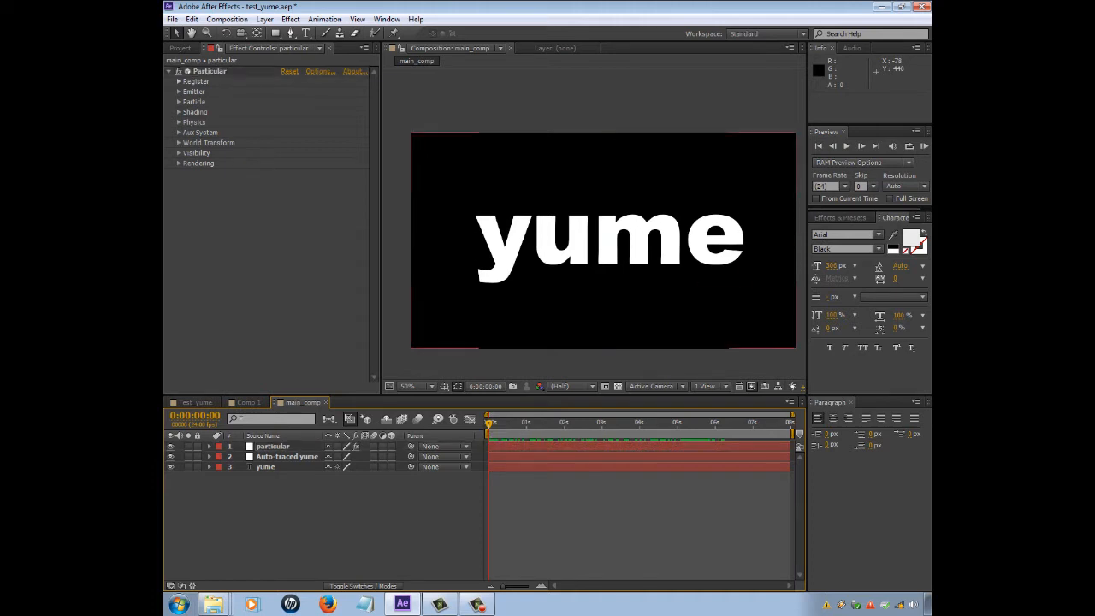
left_click(607, 447)
key("space")
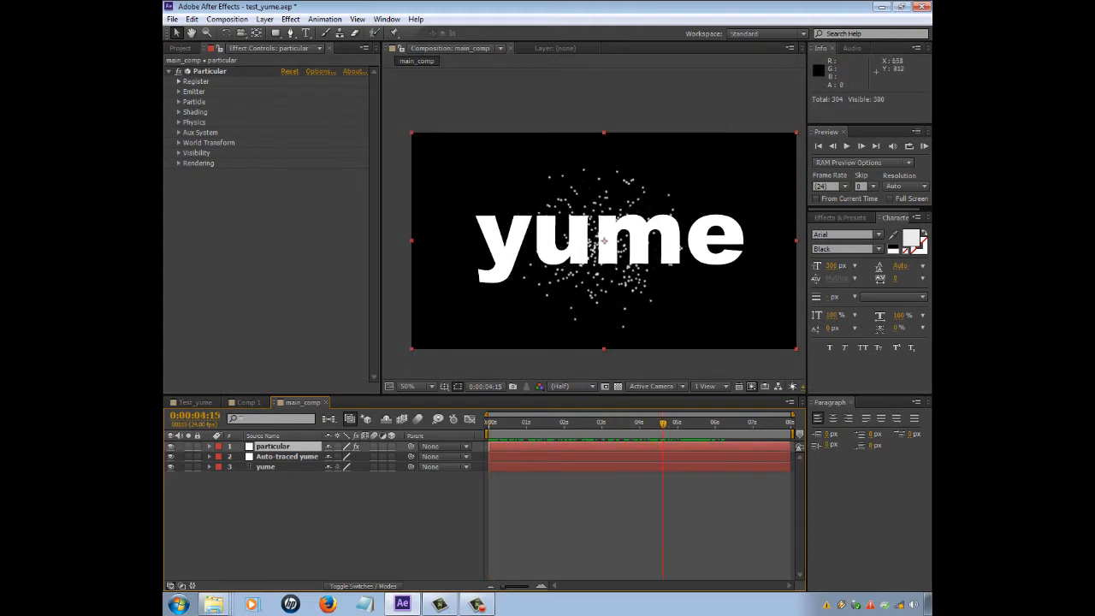
left_click_drag(663, 423, 487, 424)
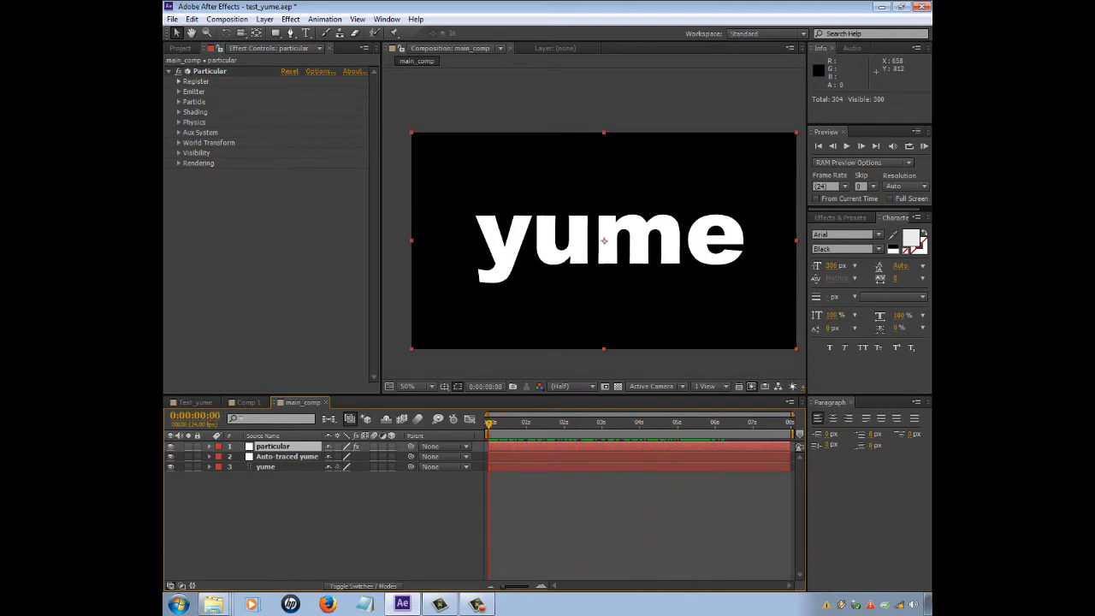
Step: Start a new spot light in main_comp and enter "Emitter" as its name in the light settings
left_click(269, 519)
right_click(269, 520)
mouse_move(298, 391)
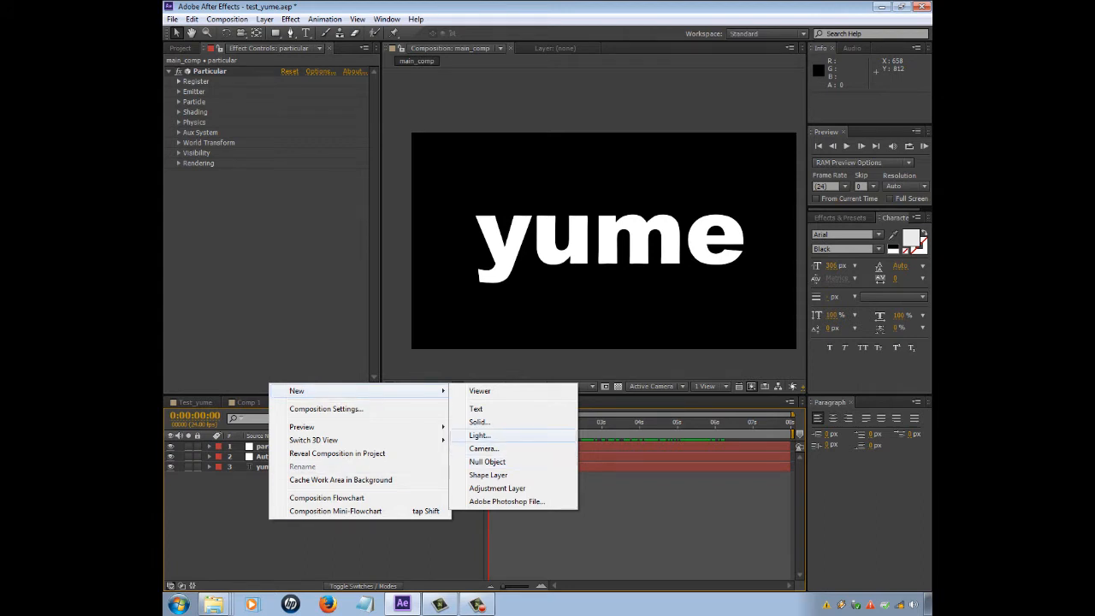
left_click(479, 435)
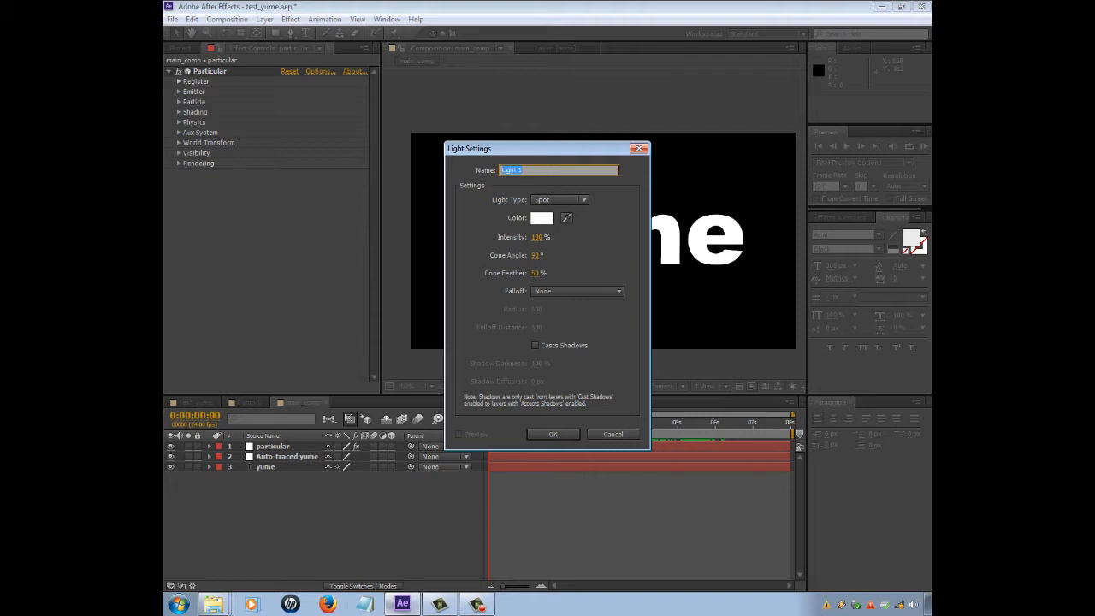
left_click(365, 604)
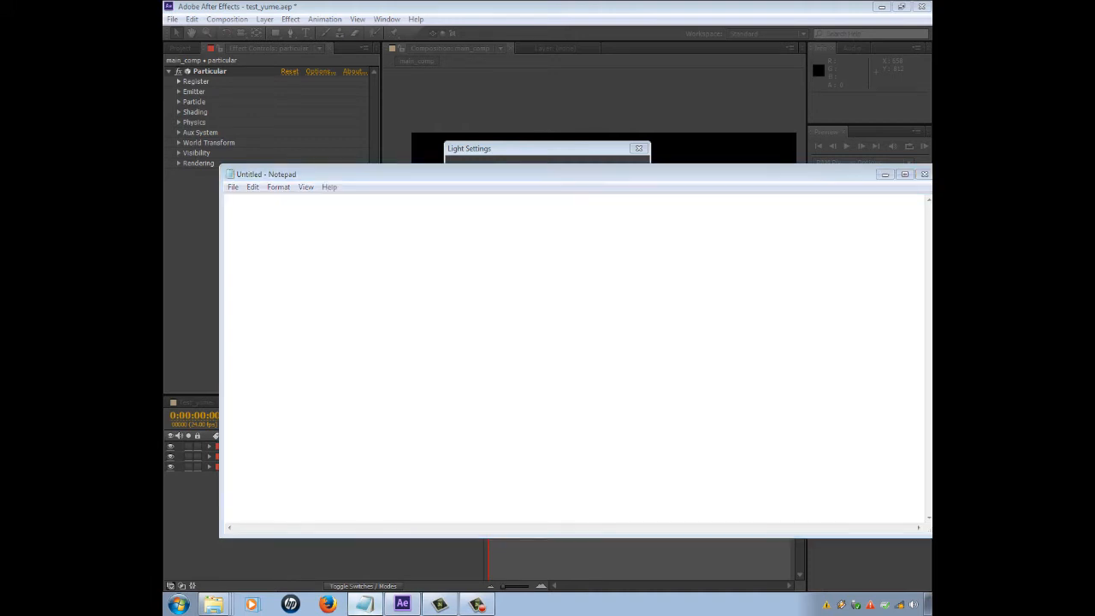
key("alt+Tab")
type("Emitte")
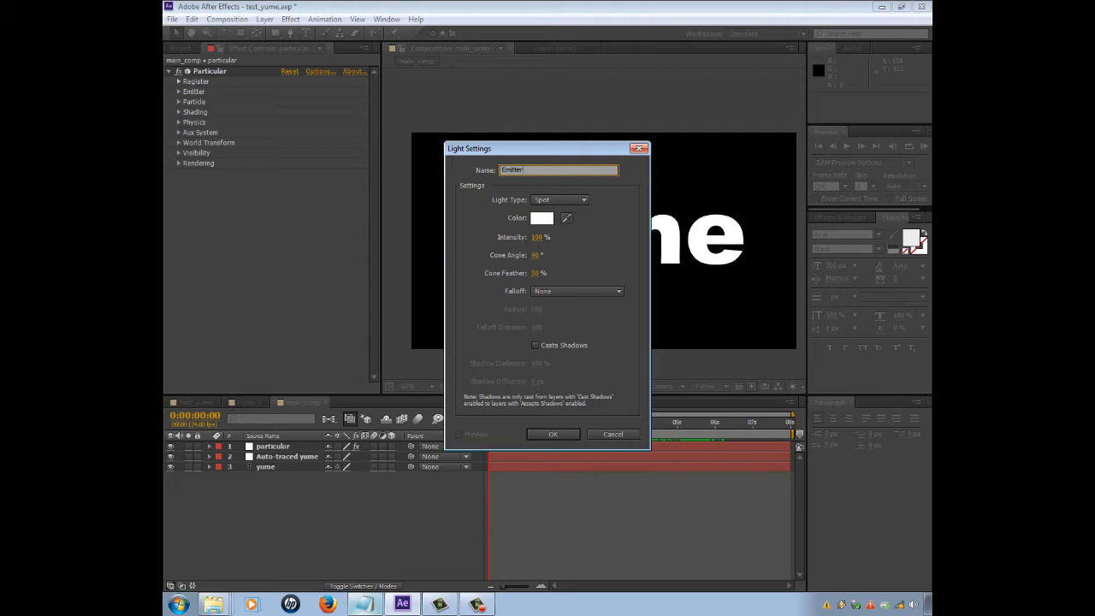
Step: Switch to Notepad, write the word "Emitter" there, and return to the light settings in After Effects
key("alt+Tab")
type("Emmi")
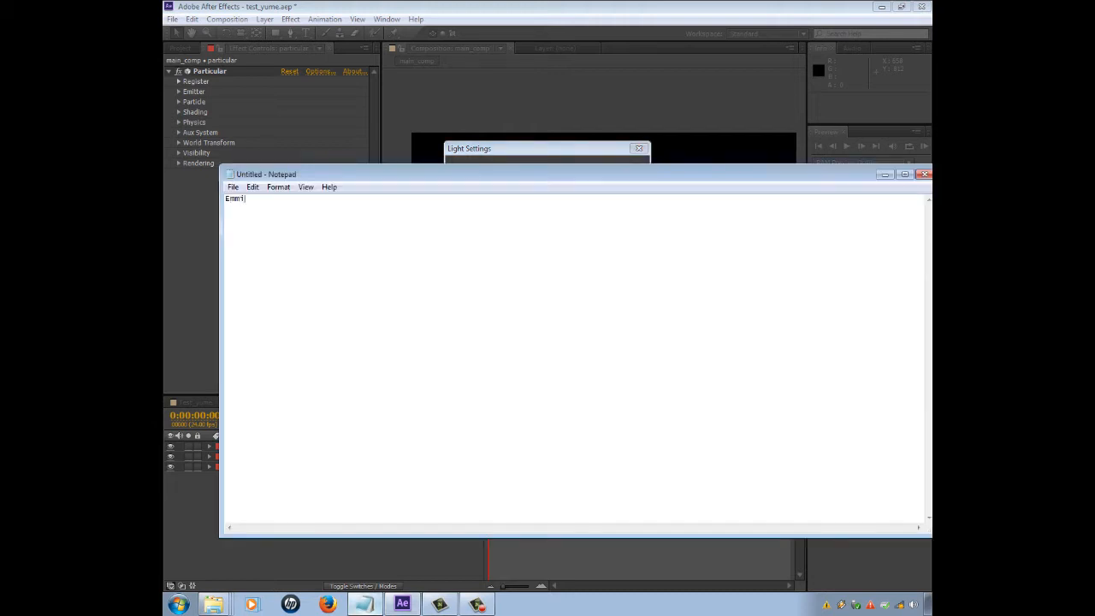
key("BackSpace")
key("BackSpace")
key("BackSpace")
key("BackSpace")
type("Emitter")
left_click(371, 607)
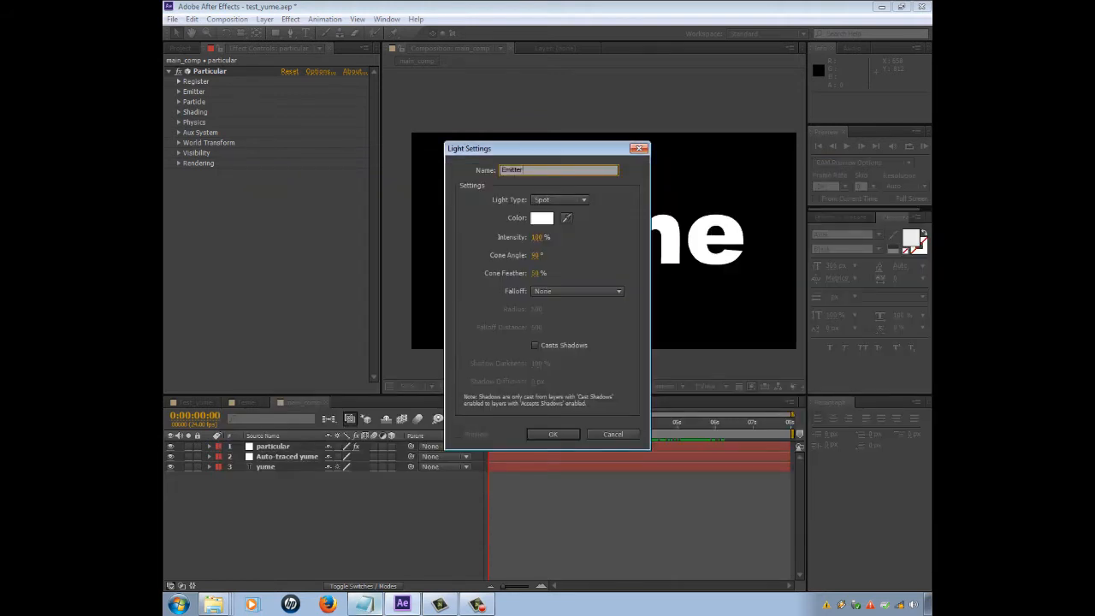
Step: Rename the new spot light as "Light", create it, and select the particular layer below it
type("Light")
key("Return")
left_click(273, 457)
left_click(266, 447)
left_click(273, 457)
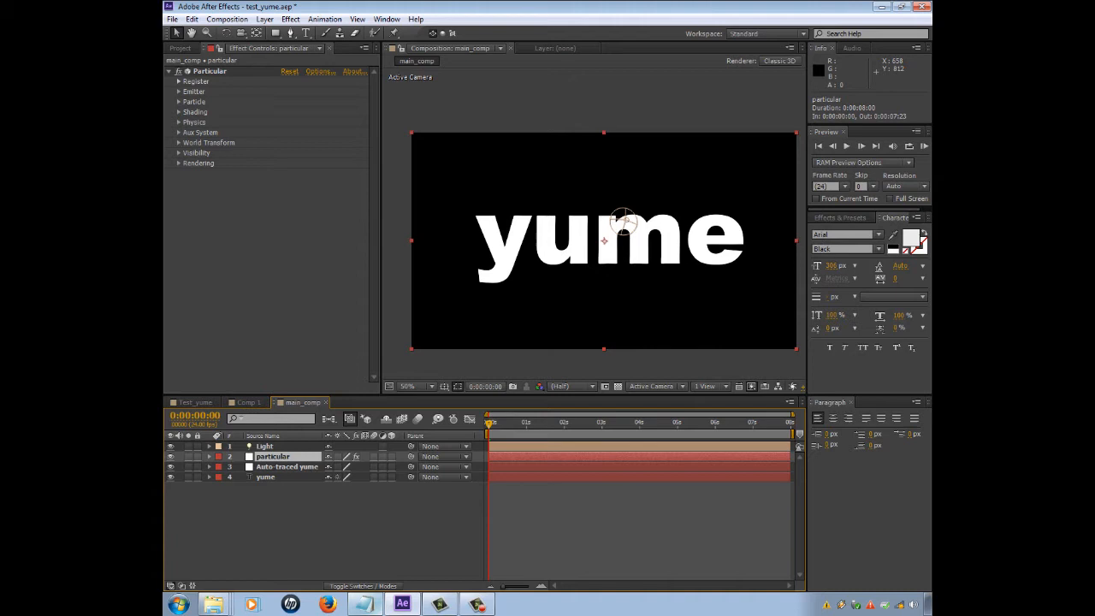
left_click(265, 447)
left_click(273, 457)
Step: Try Particular's Emitter Type as Light(s) with the light named "Light", and undo both the type change and the light
left_click(179, 92)
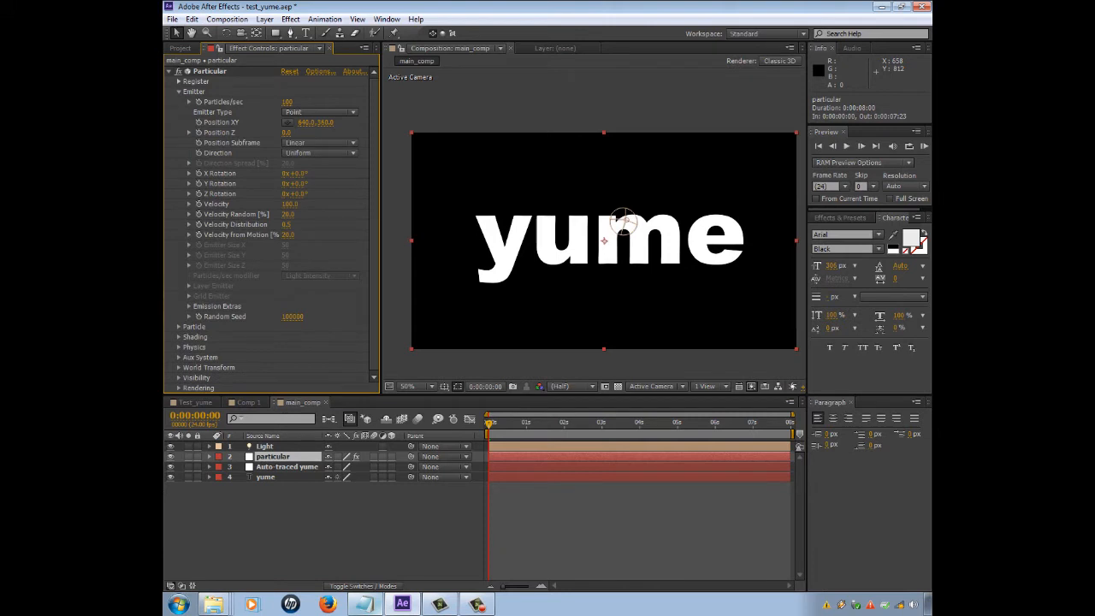
left_click(318, 112)
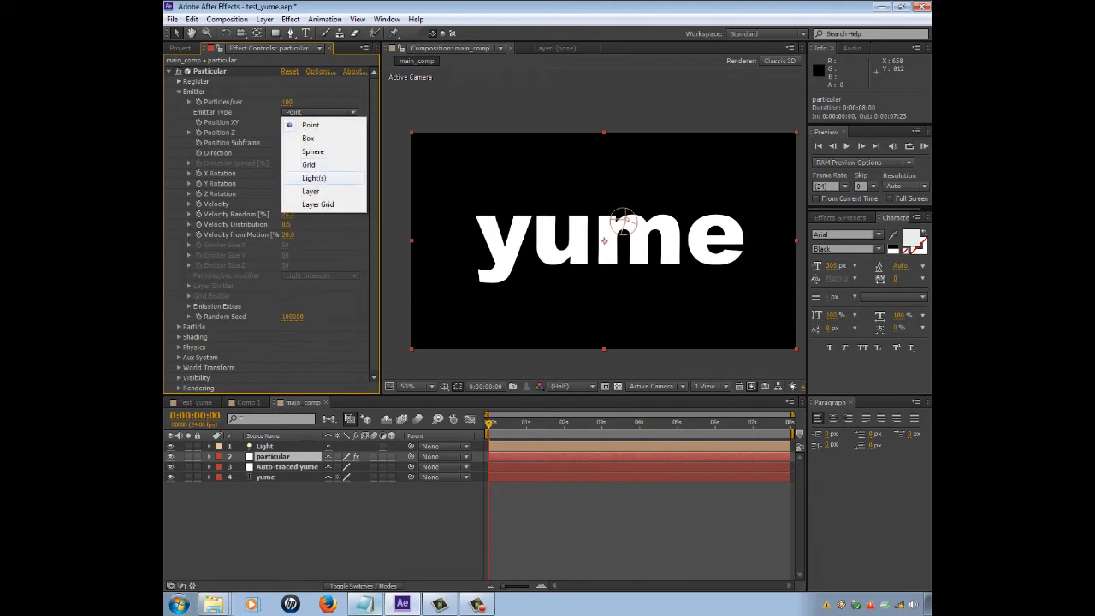
left_click(314, 178)
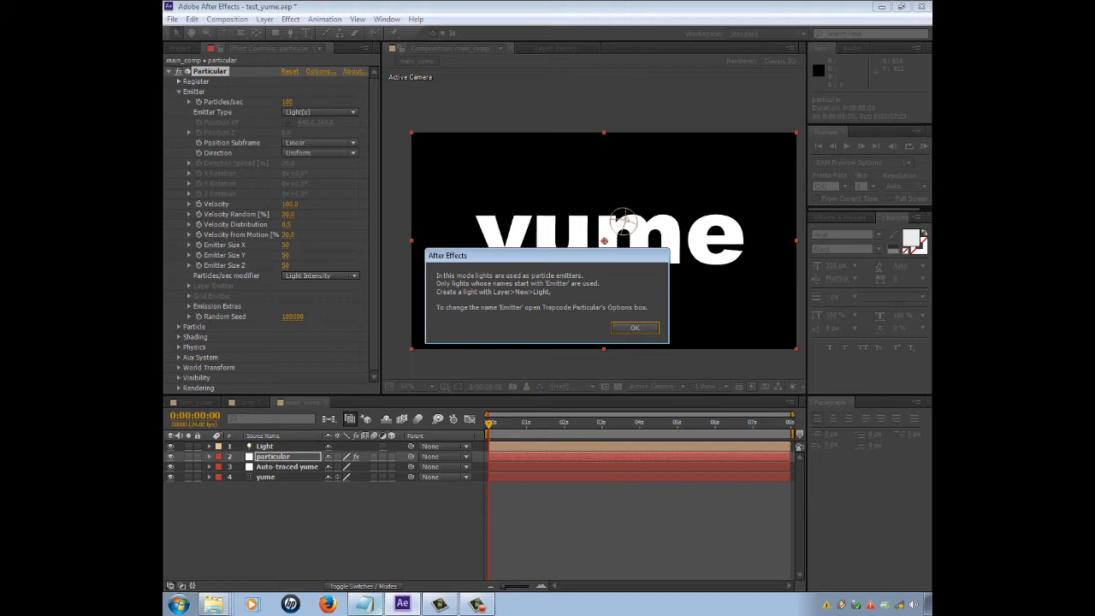
left_click(635, 328)
left_click(359, 513)
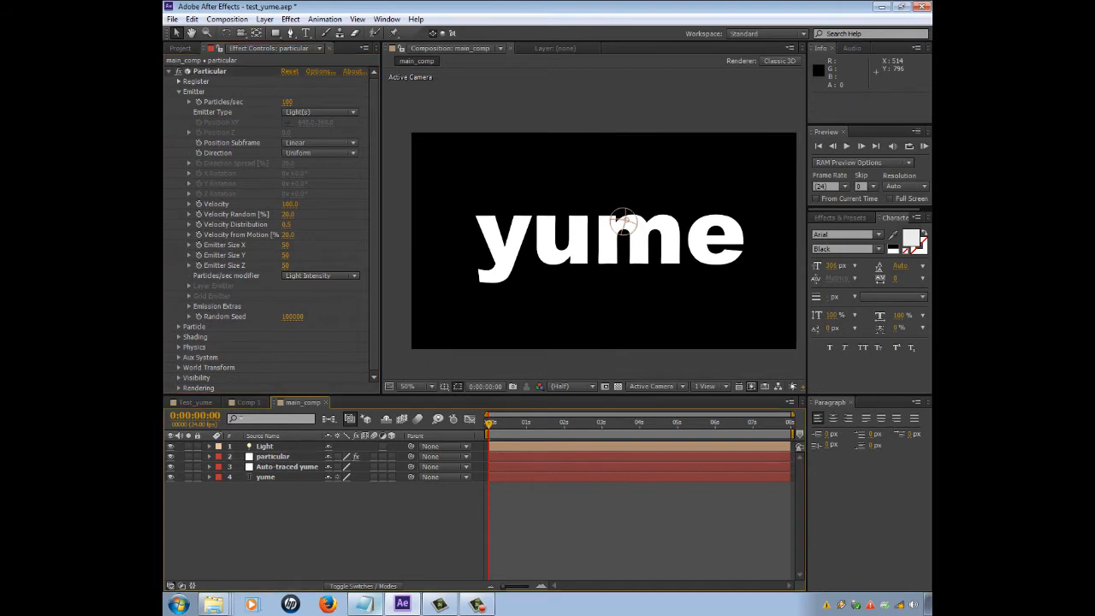
key("ctrl+z")
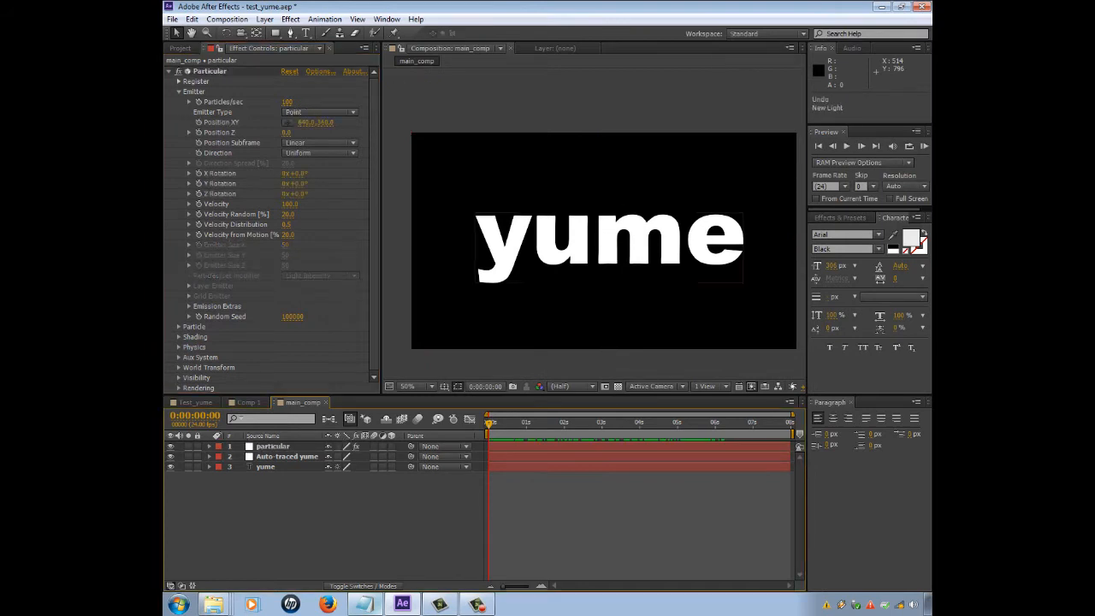
Step: Create a new spot light named "Emitter" in main_comp
right_click(332, 500)
mouse_move(402, 369)
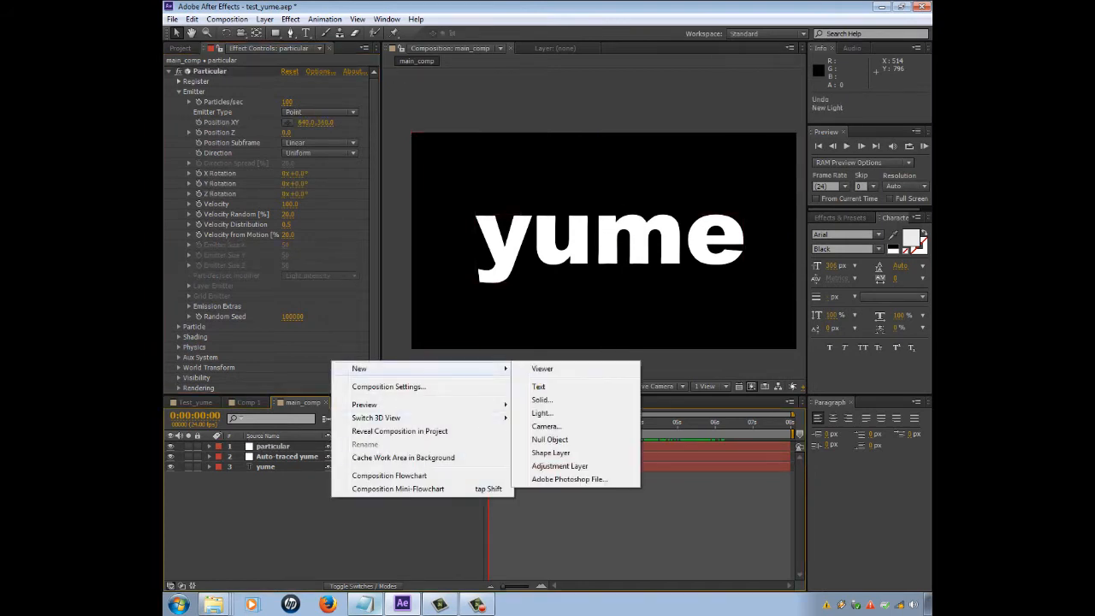
left_click(542, 413)
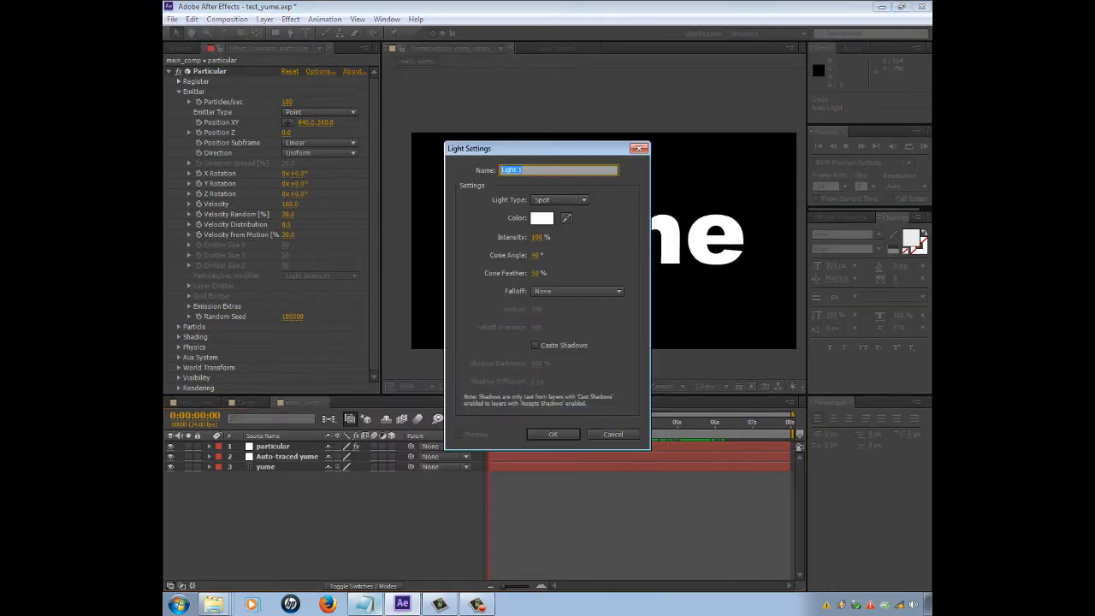
type("Emitter")
key("Return")
left_click(283, 518)
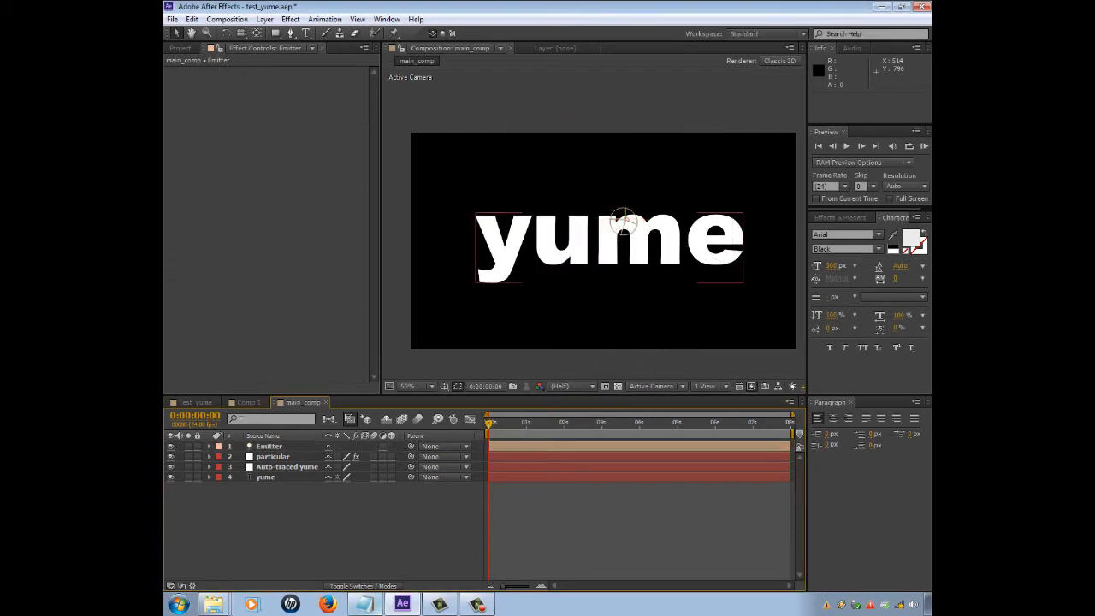
Step: Set the Emitter Type of the Particular effect on the particular layer to Light(s)
left_click(273, 457)
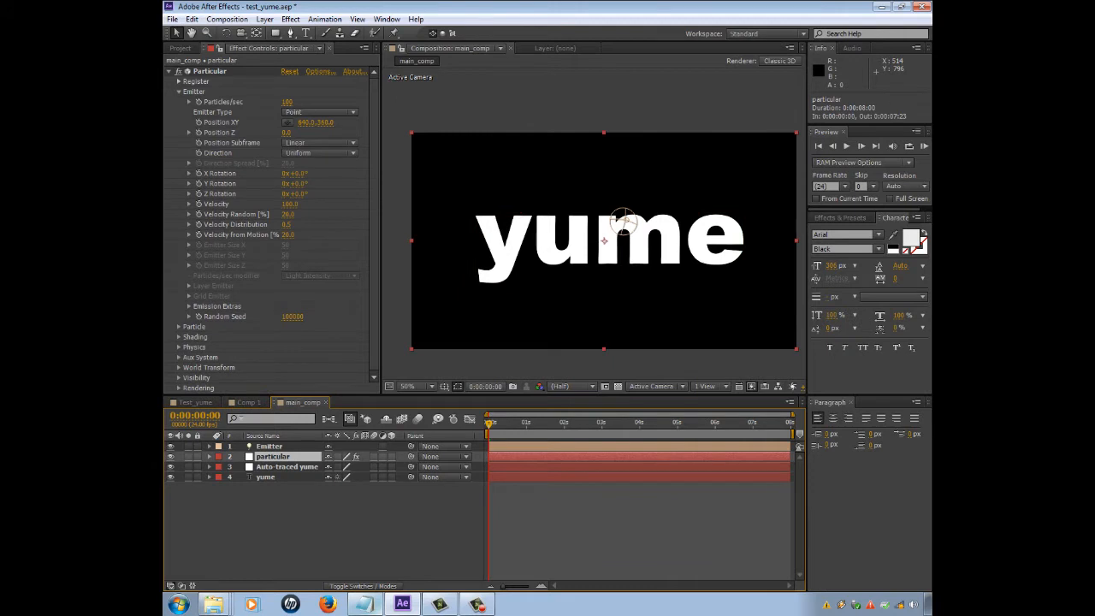
left_click(318, 112)
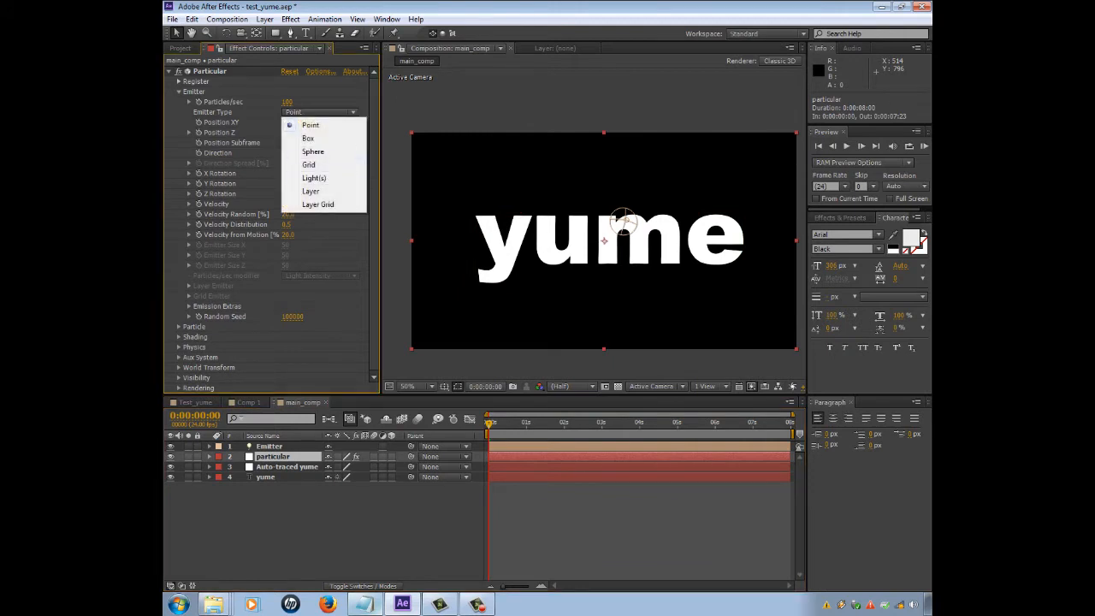
left_click(326, 522)
left_click(273, 457)
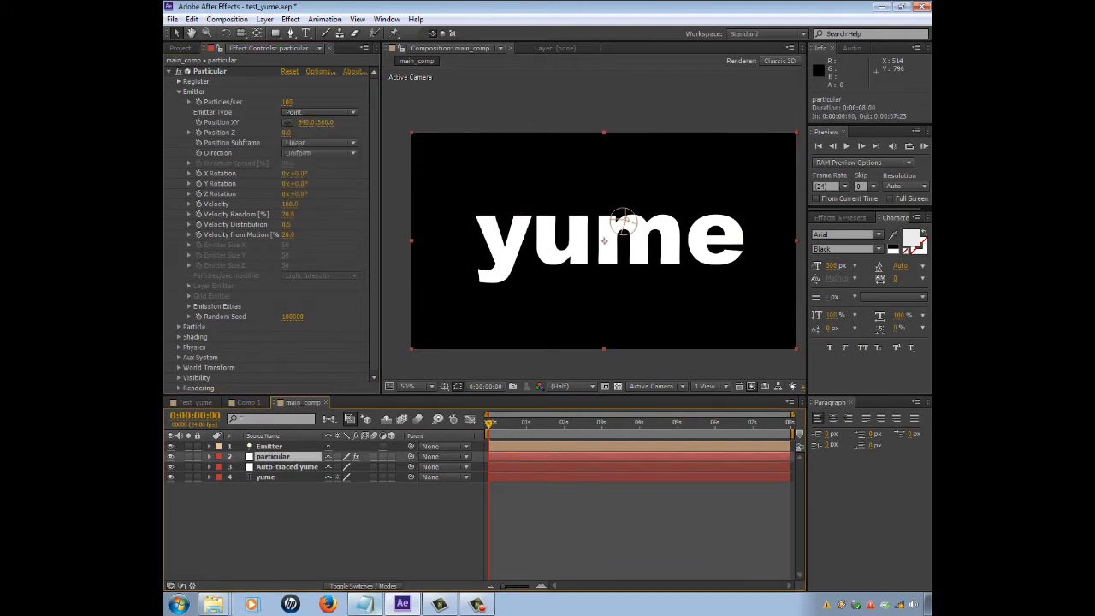
left_click(179, 92)
left_click(178, 91)
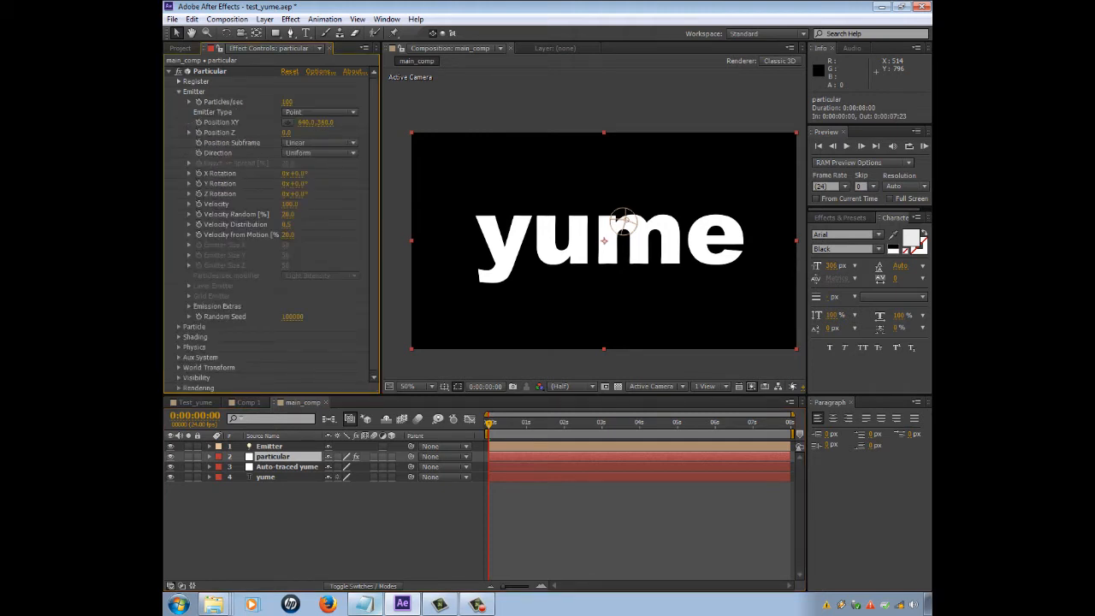
left_click(318, 112)
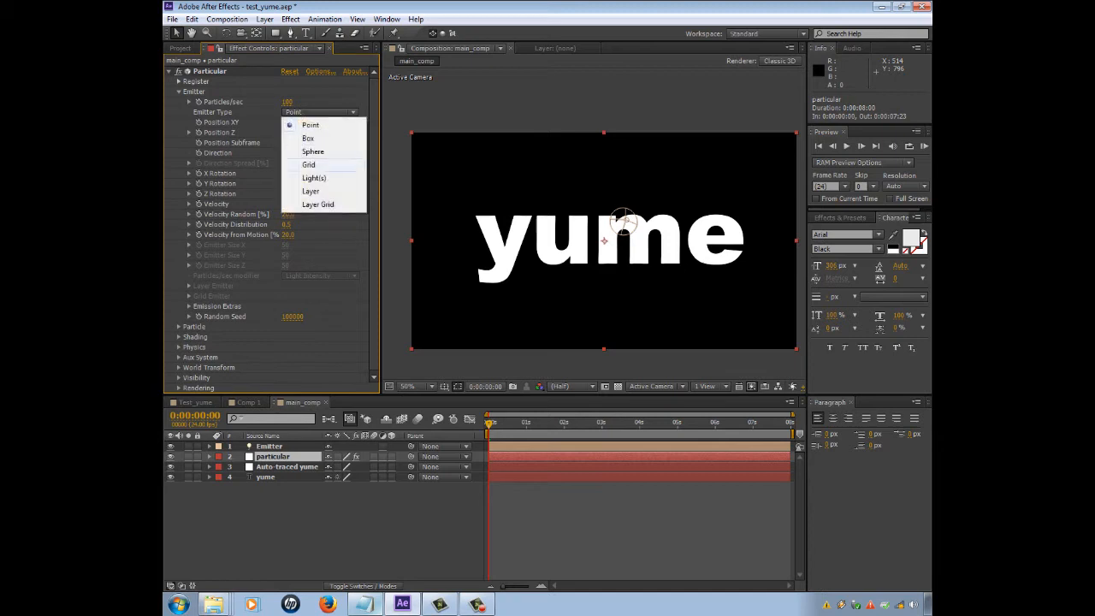
left_click(314, 178)
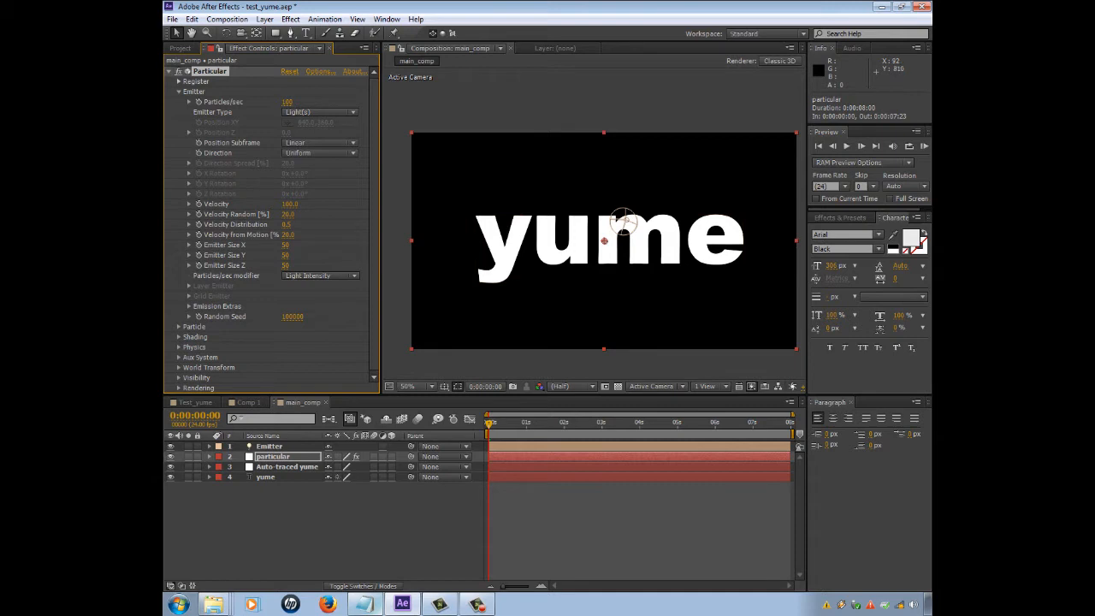
Step: Move the Emitter light over the upper part of the letter y and change its light type to Point
left_click(623, 221)
left_click_drag(604, 240, 526, 241)
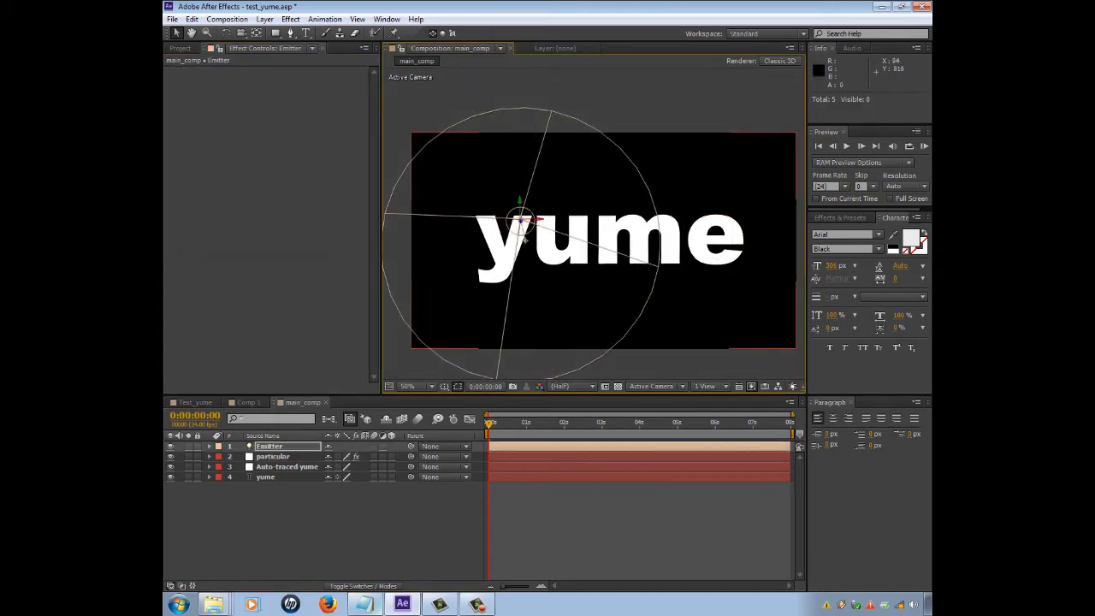
left_click(209, 447)
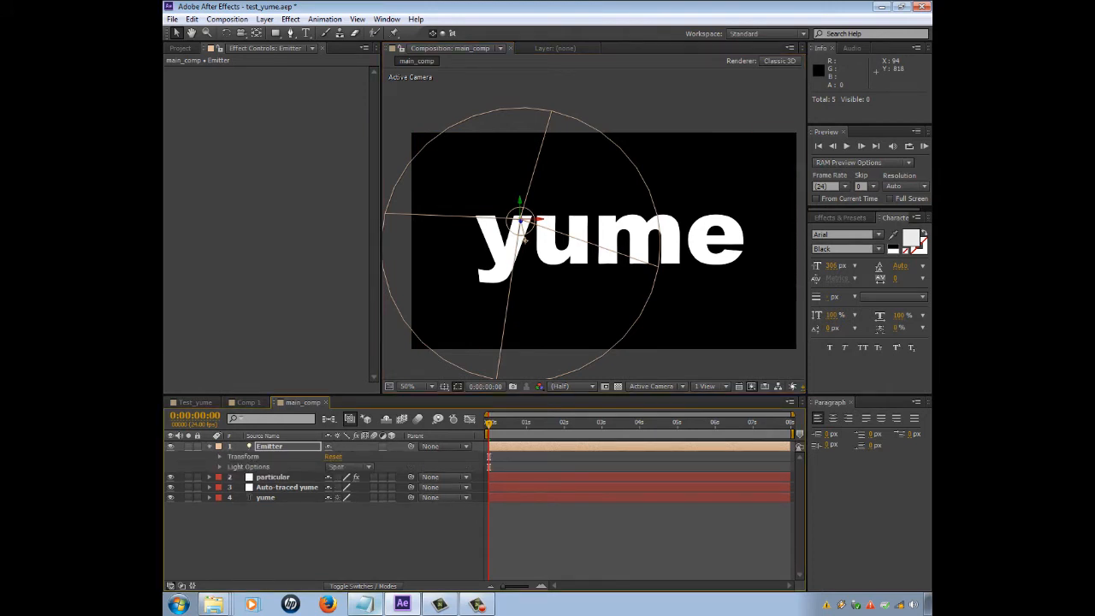
left_click(350, 466)
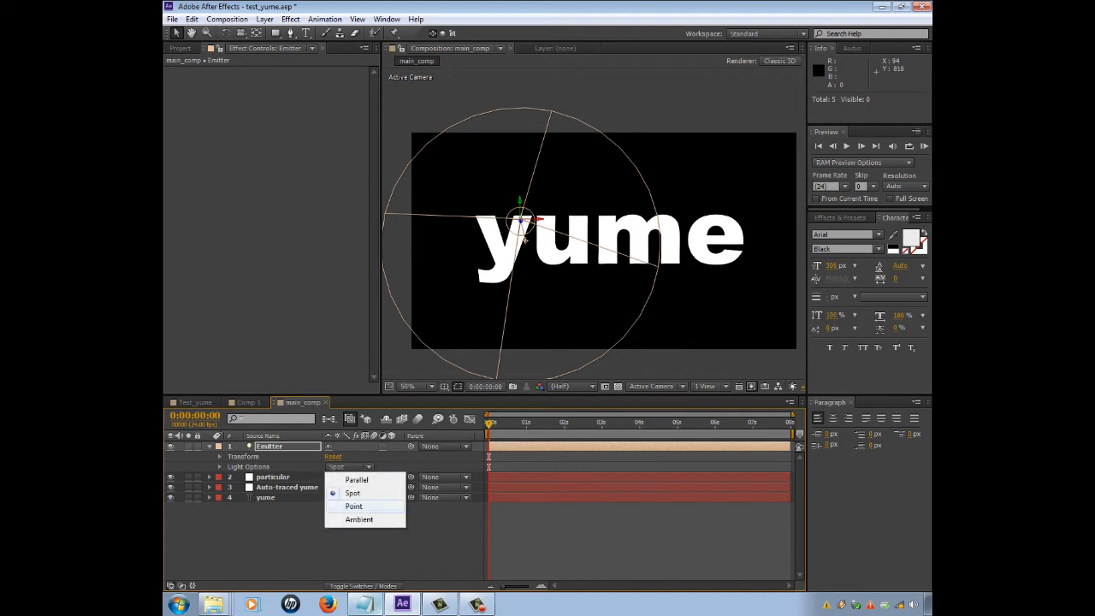
left_click(353, 505)
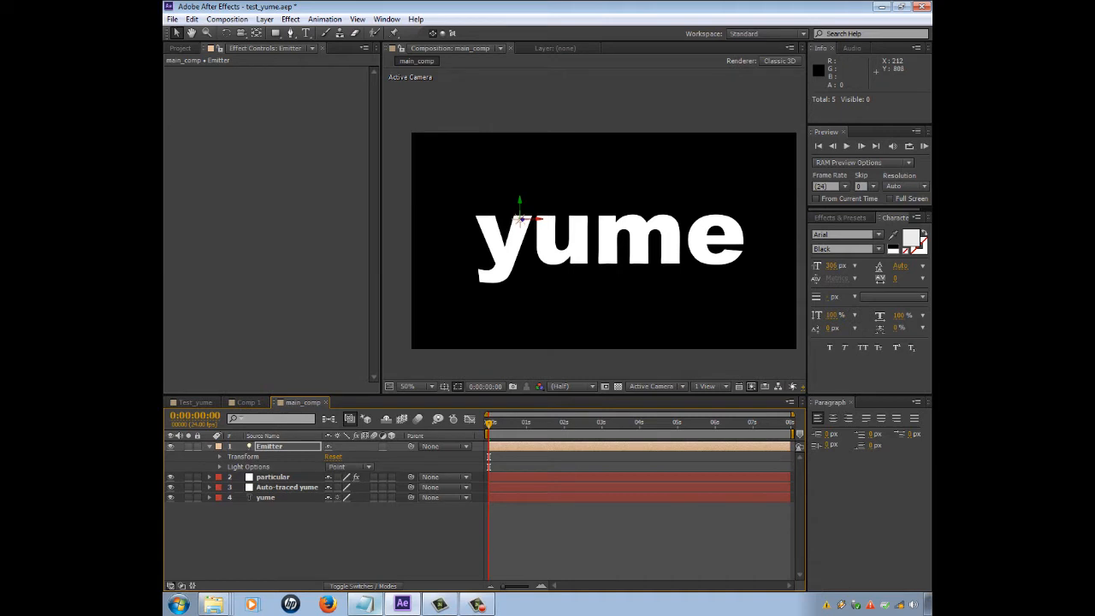
left_click(209, 446)
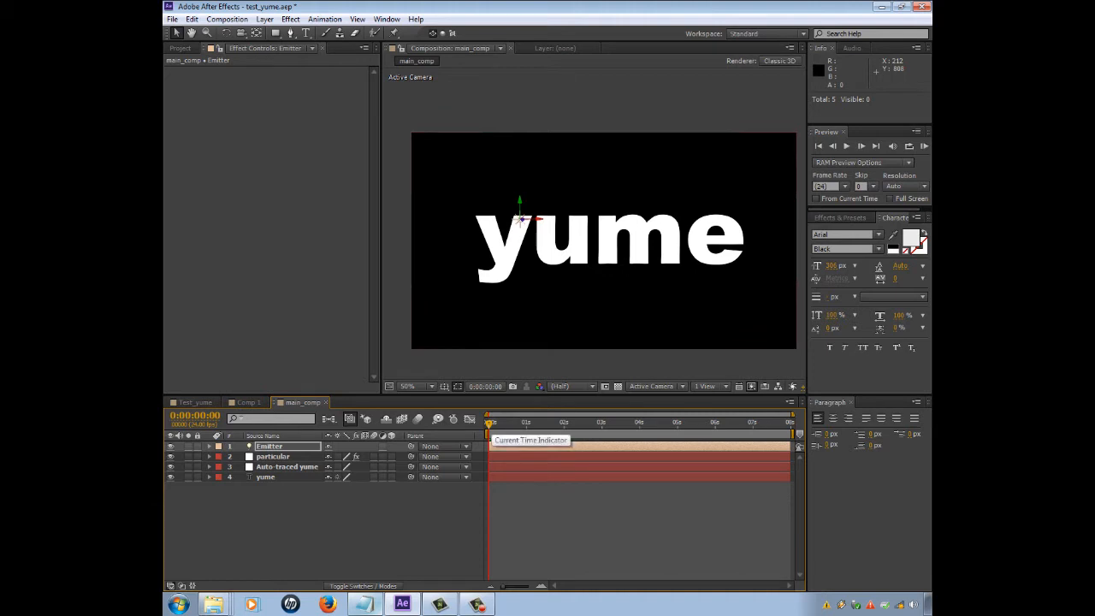
Step: Shift the Emitter light slightly at the first frame and preview the particles it emits
mouse_move(489, 422)
left_mouse_down()
mouse_move(618, 423)
mouse_move(489, 423)
left_mouse_up()
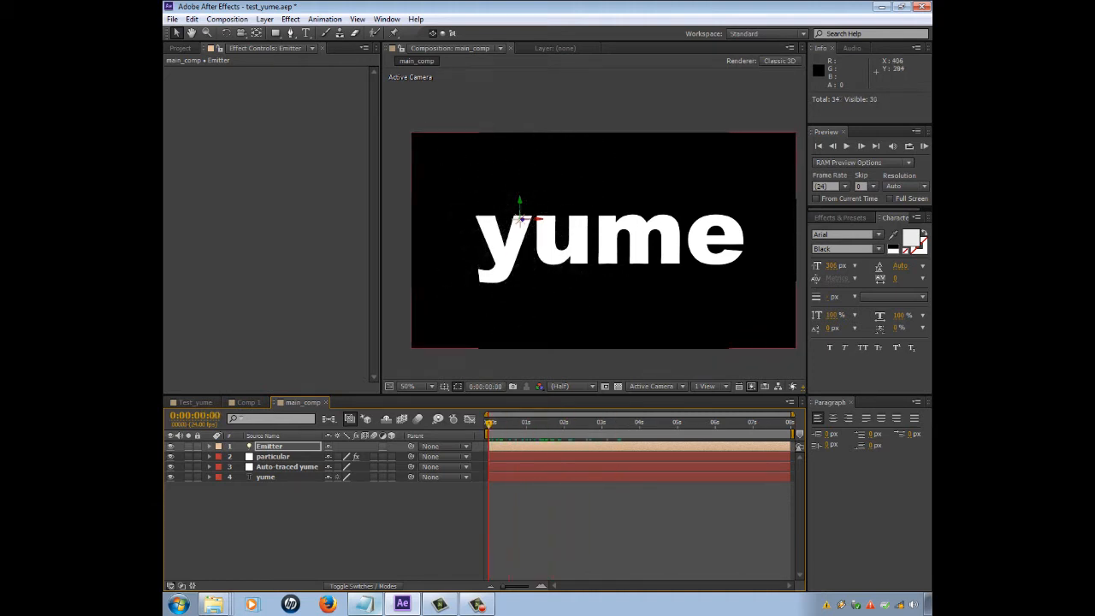
mouse_move(520, 219)
left_mouse_down()
mouse_move(612, 220)
mouse_move(506, 220)
mouse_move(531, 221)
left_mouse_up()
left_click(274, 457)
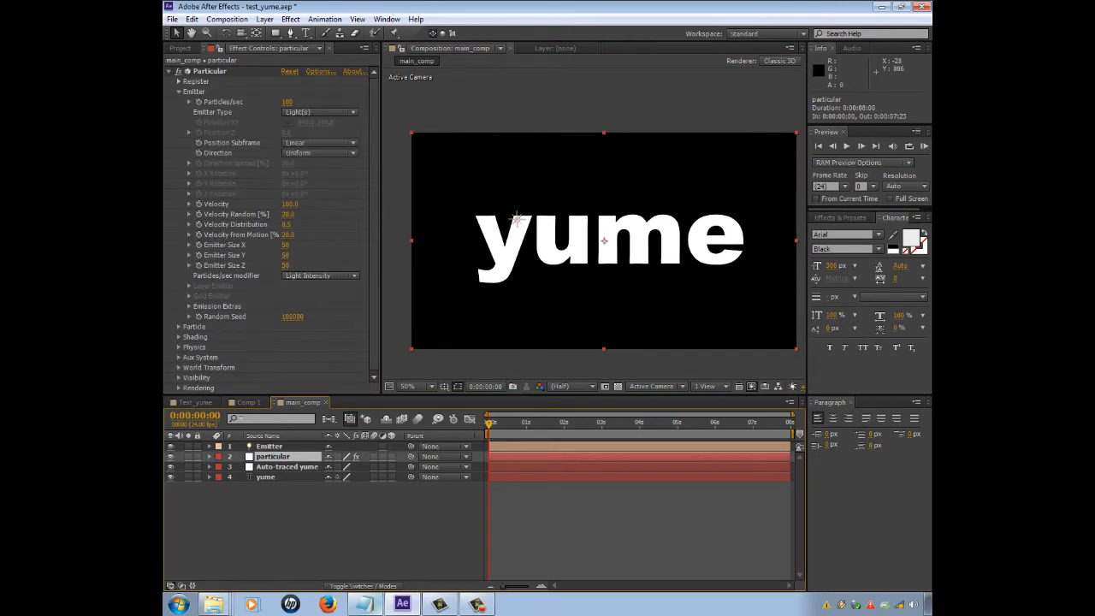
key("space")
Step: Nudge the Emitter light slightly right and up to the tip of the y's right arm at 0:00:01:11
left_click(269, 447)
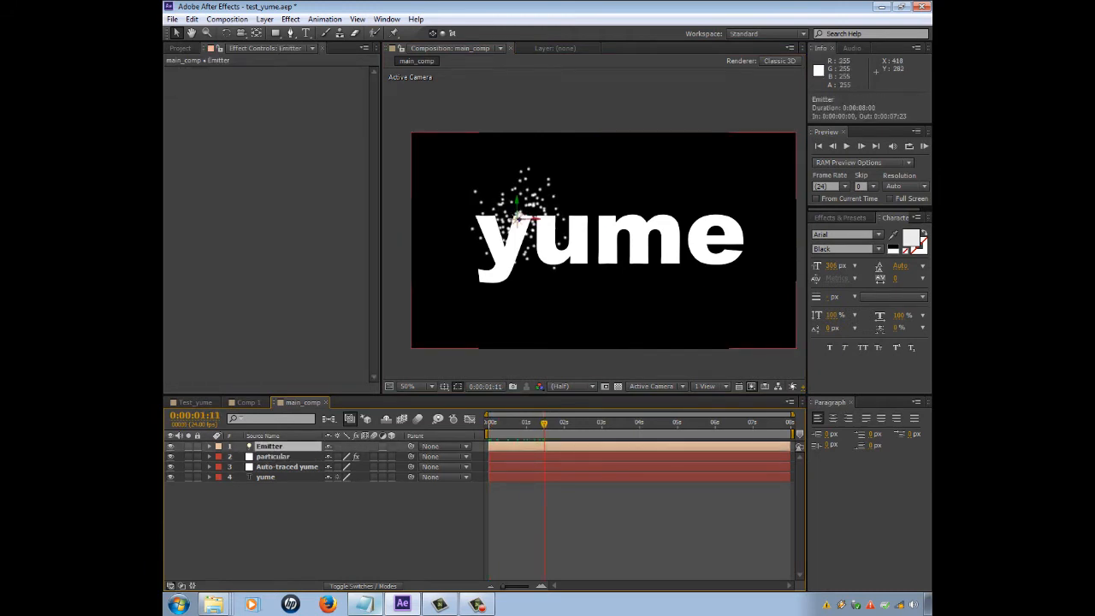
mouse_move(518, 217)
left_mouse_down()
mouse_move(609, 220)
mouse_move(524, 219)
left_mouse_up()
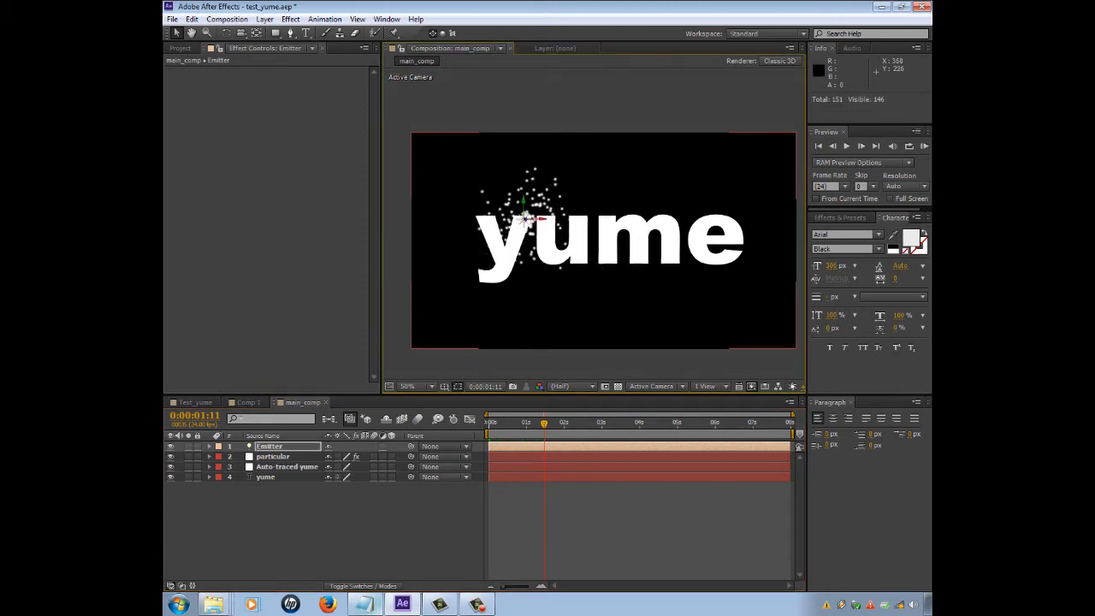
left_click_drag(523, 200, 522, 196)
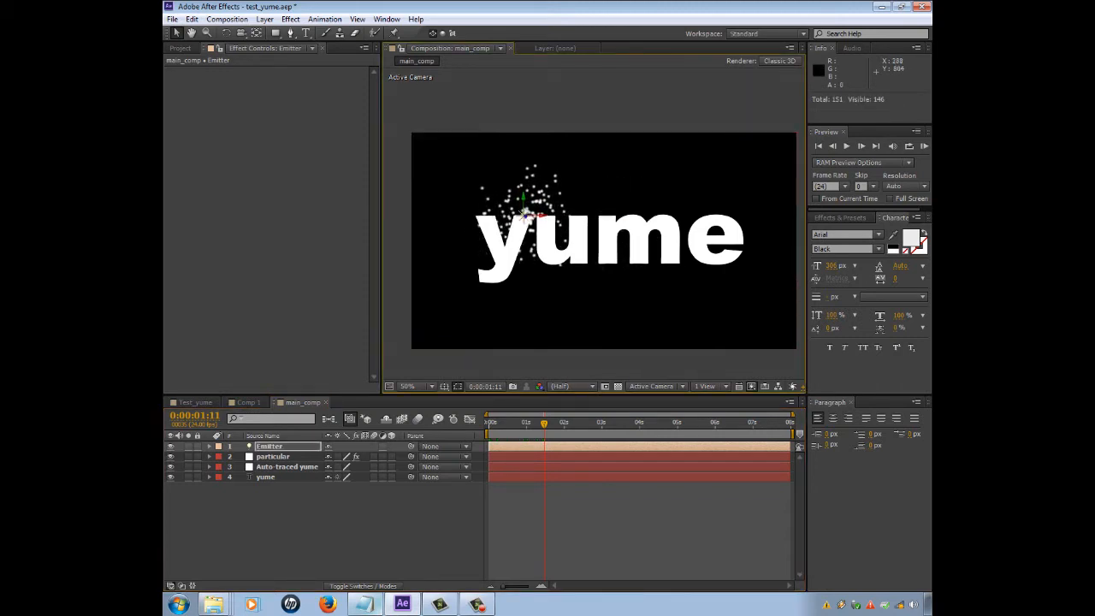
left_click(476, 522)
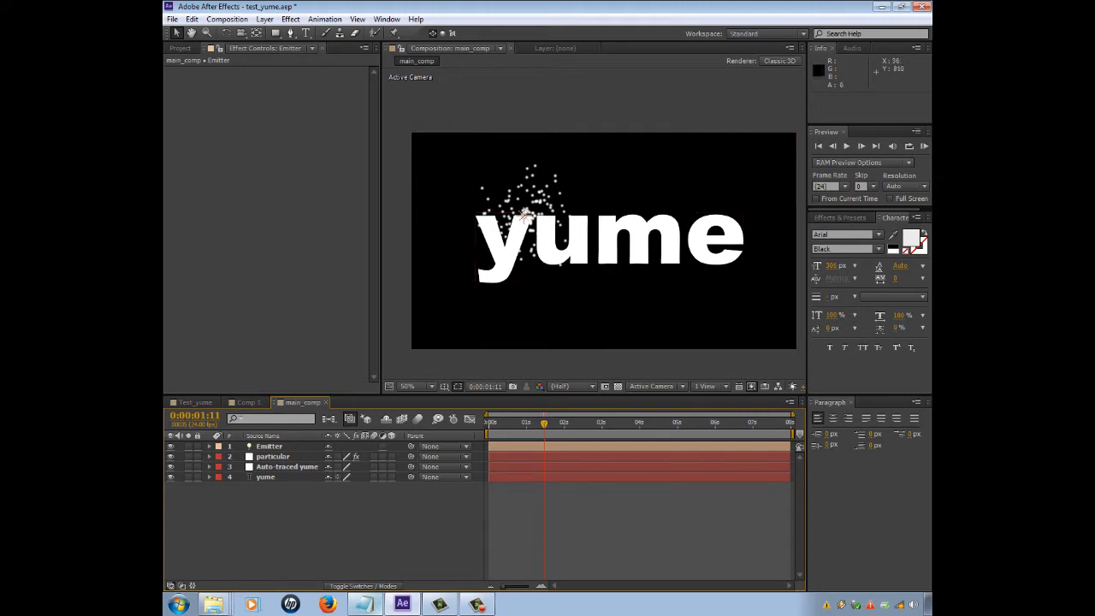
left_click(522, 212)
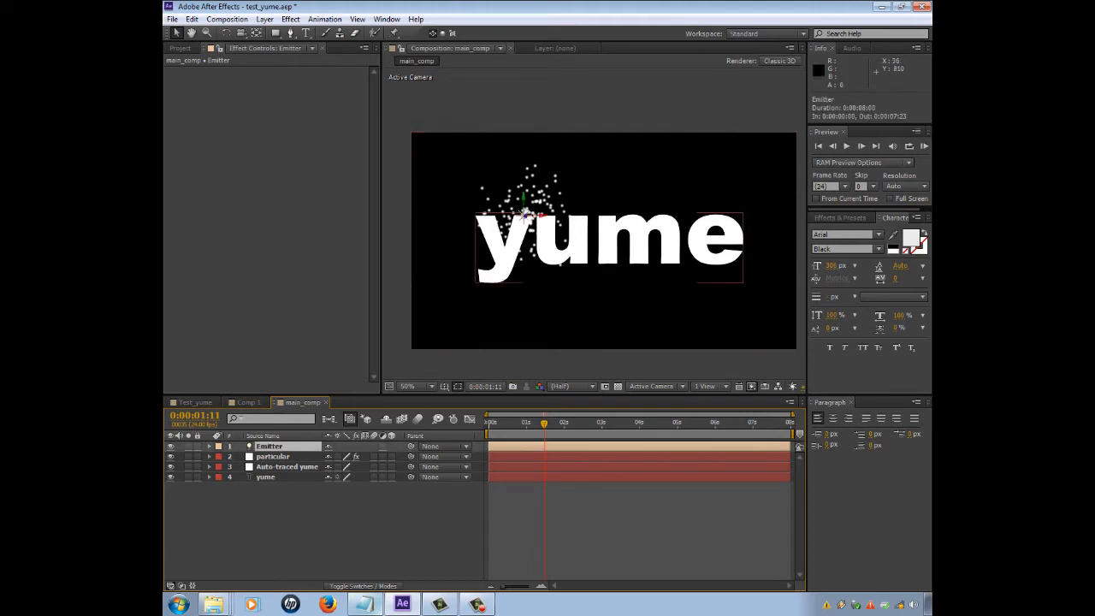
left_click(524, 214)
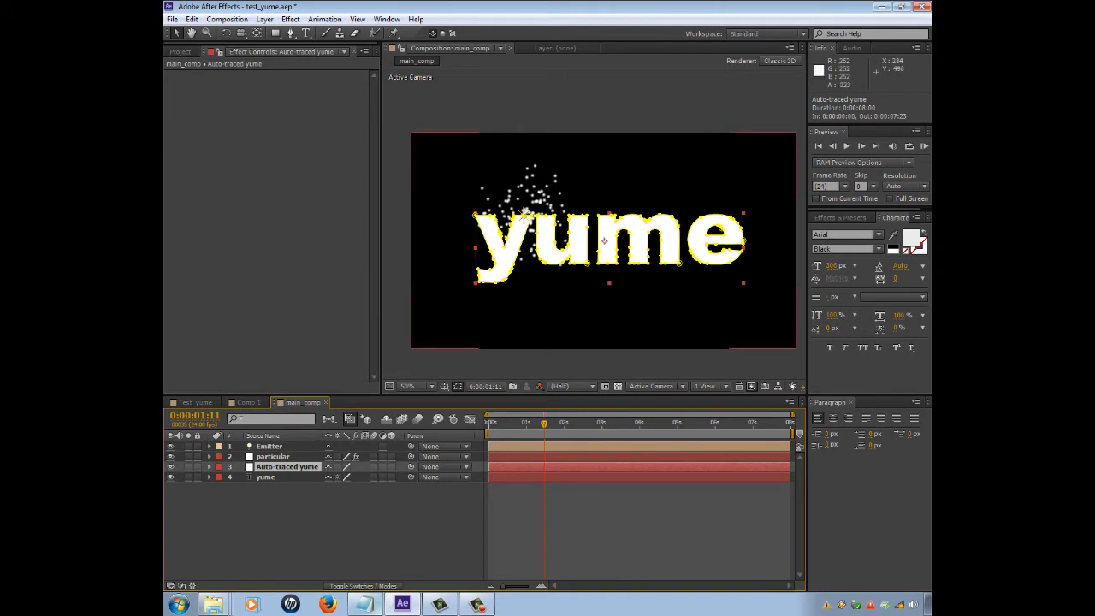
left_click(295, 516)
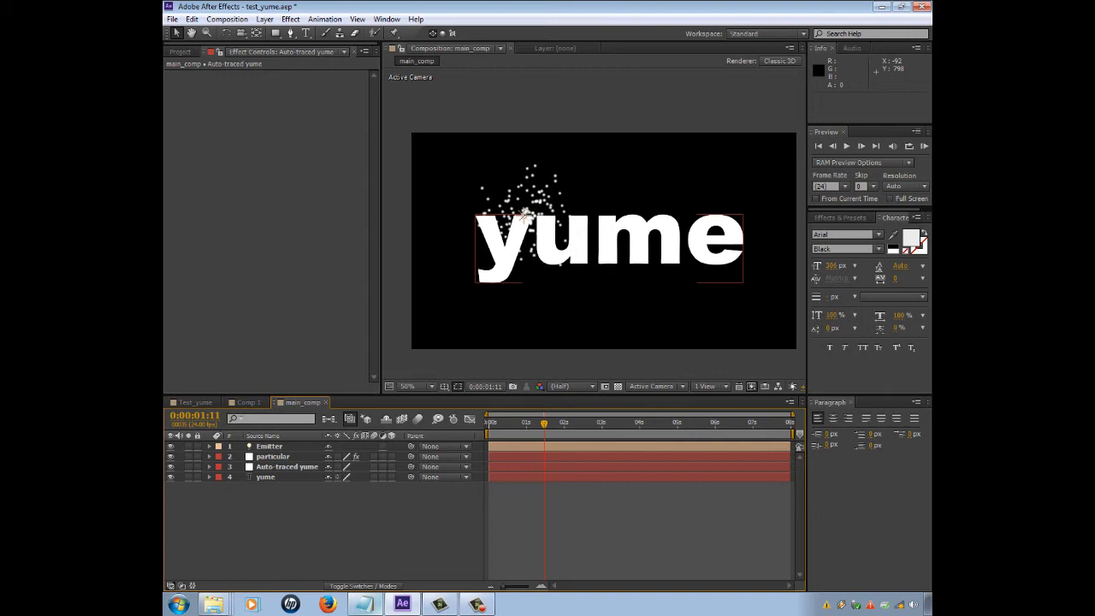
Step: Hide the yume text layer and the Auto-traced yume layer in main_comp
left_click(171, 477)
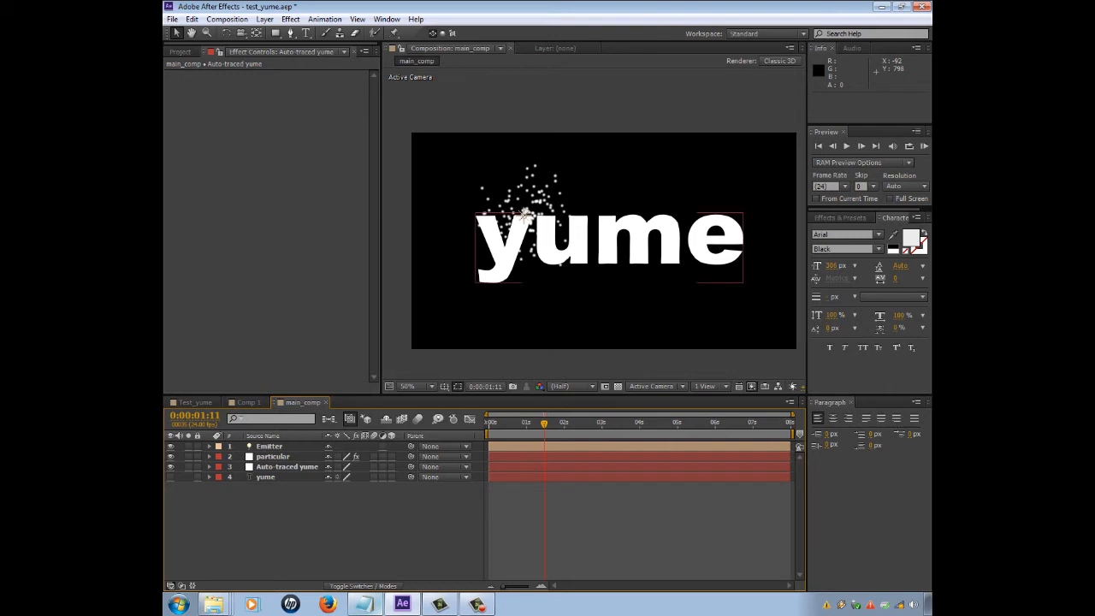
left_click(170, 466)
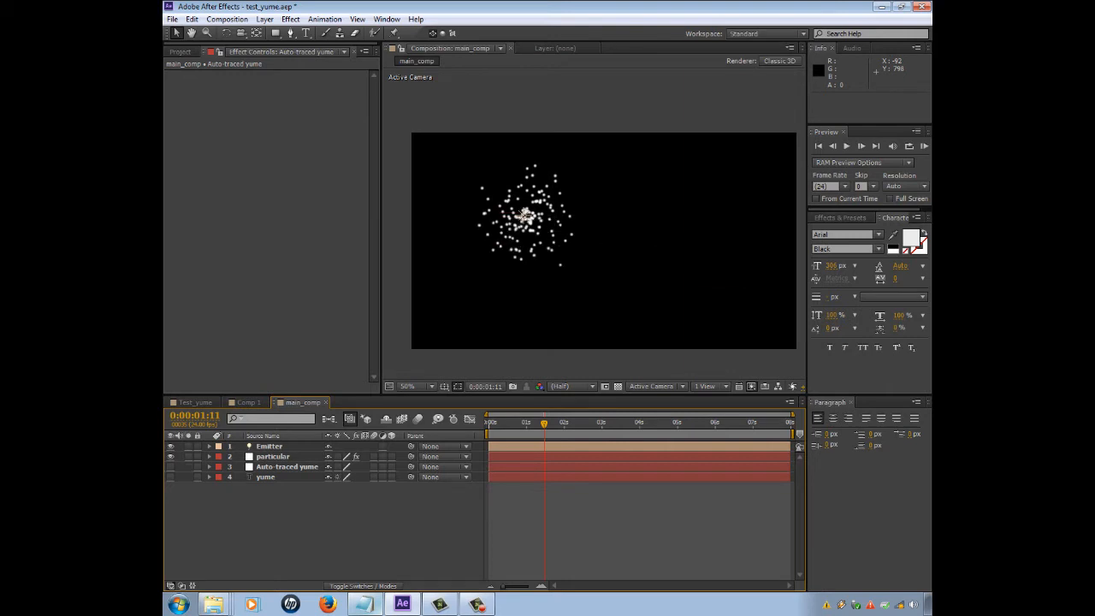
Step: Copy the Mask Path of Mask 4, the outline of the letter y, on the Auto-traced yume layer
left_click(286, 467)
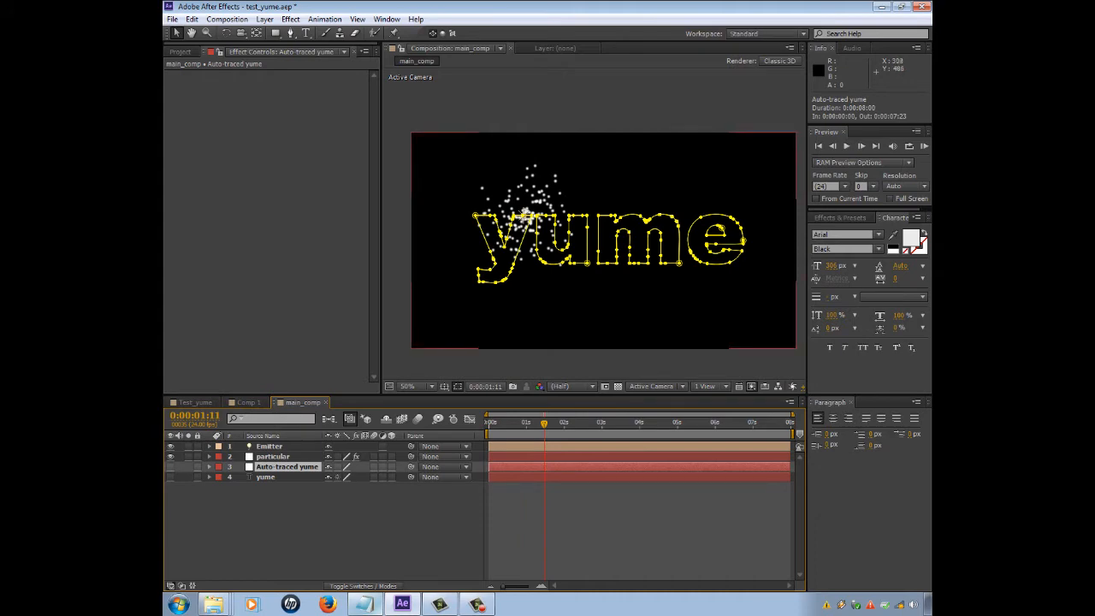
scroll(503, 278, "up", 1)
key("space")
left_click_drag(498, 278, 686, 283)
left_click_drag(568, 280, 588, 259)
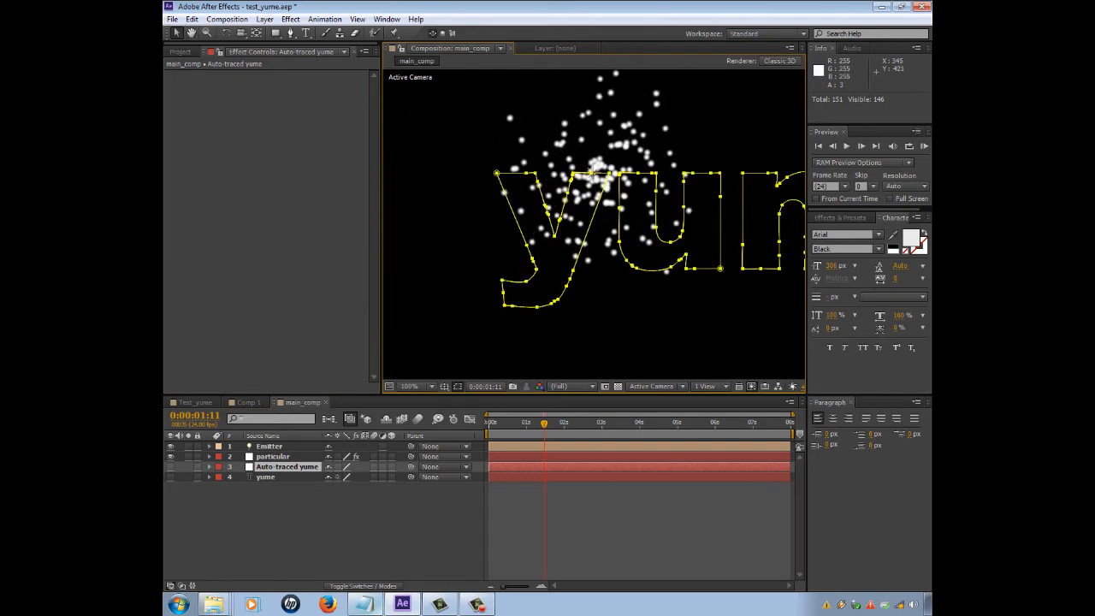
left_click(586, 241)
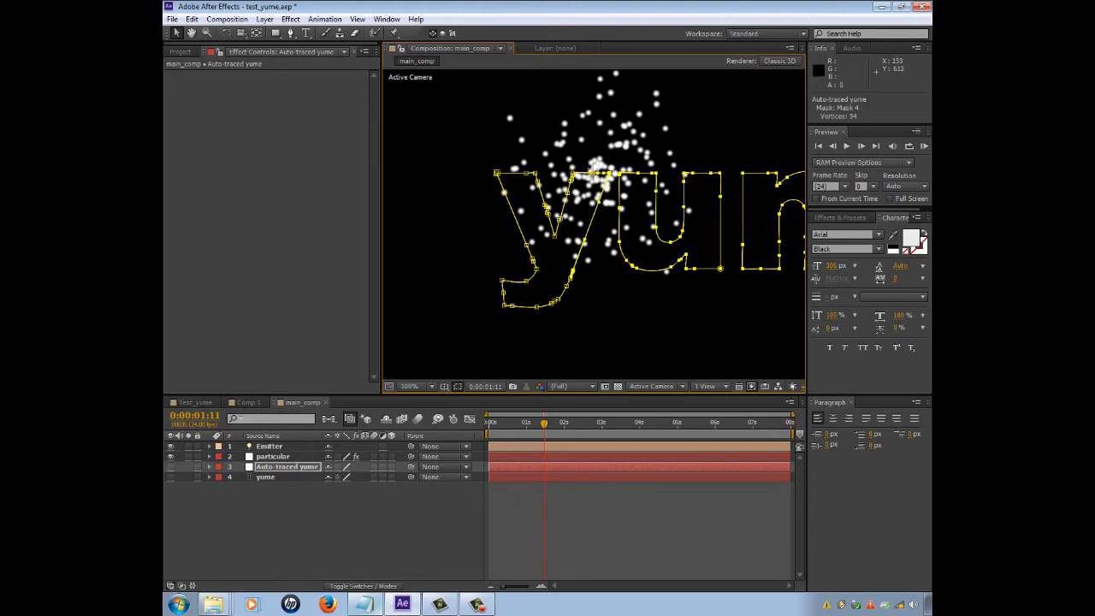
key("m")
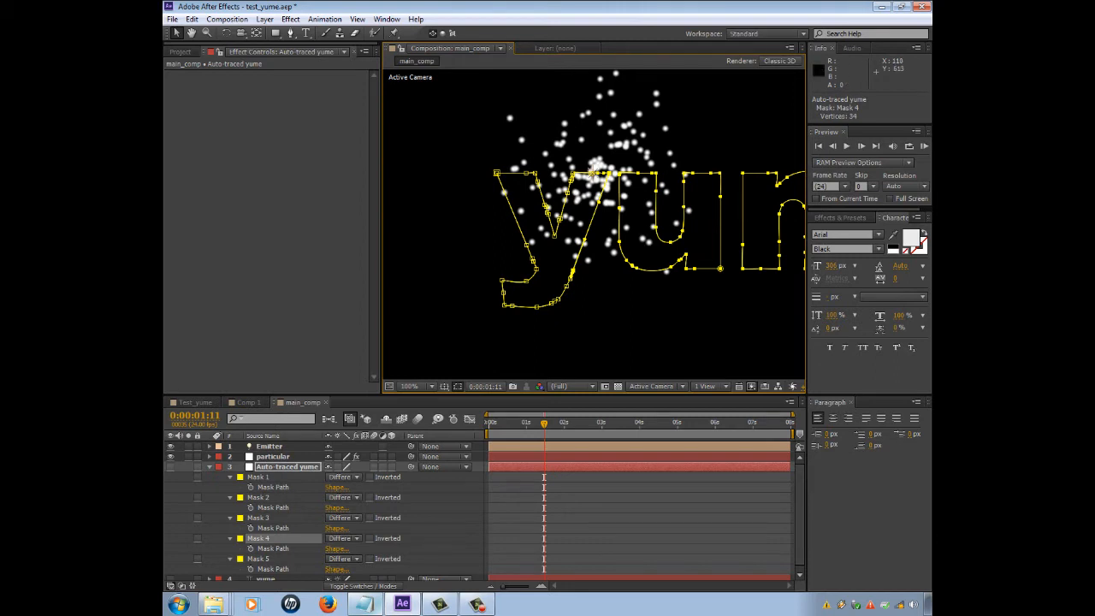
left_click(273, 548)
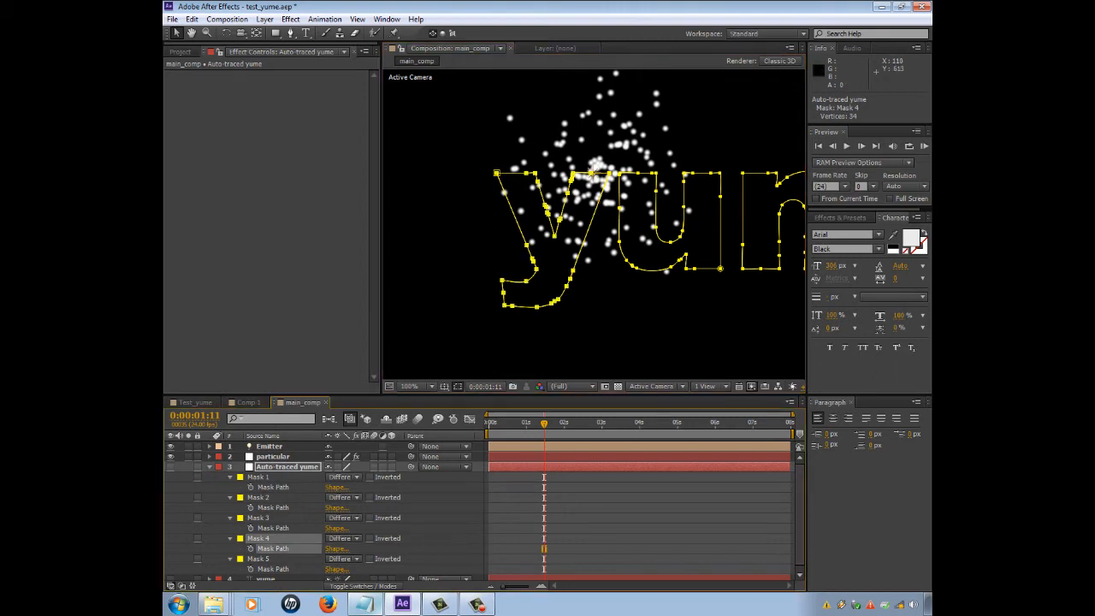
left_click(191, 19)
left_click(206, 92)
Step: Paste the copied mask path into the Emitter light's Position at the first frame, 0:00:00:00
left_click(269, 447)
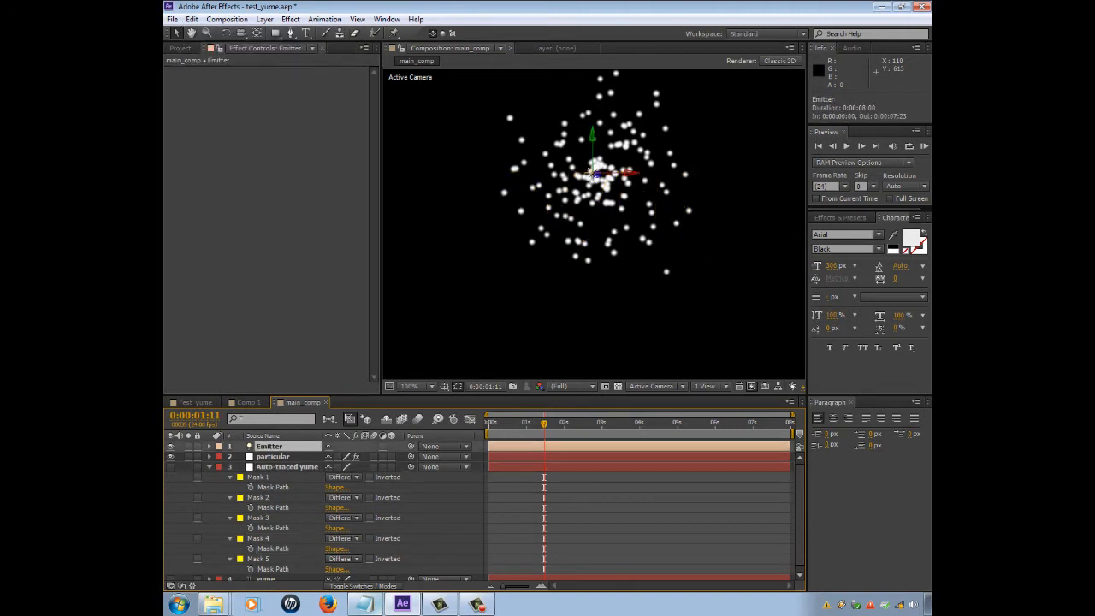
key("p")
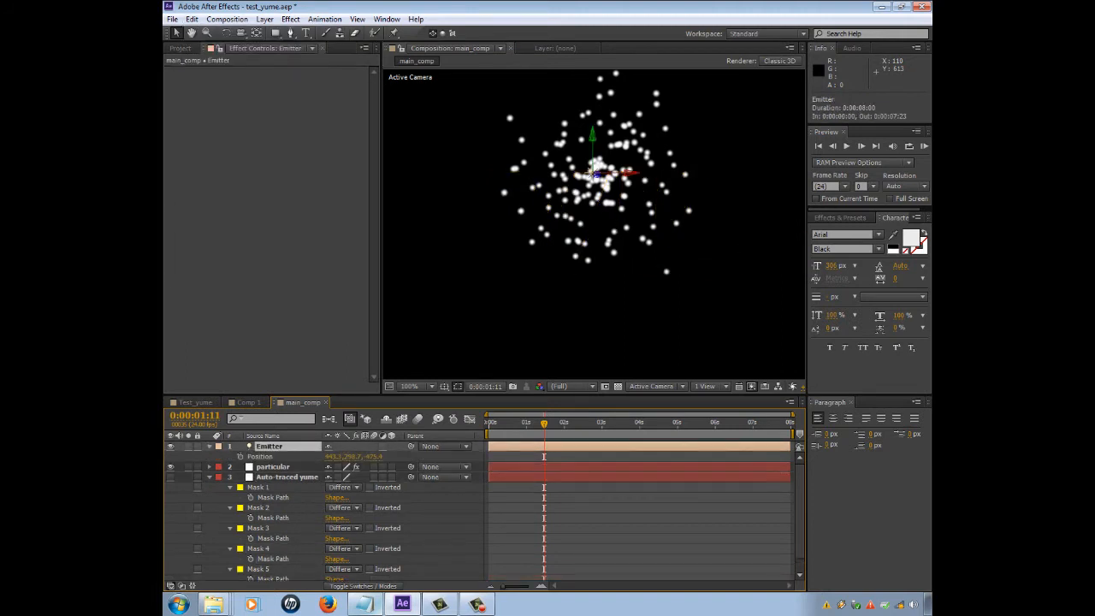
left_click(260, 457)
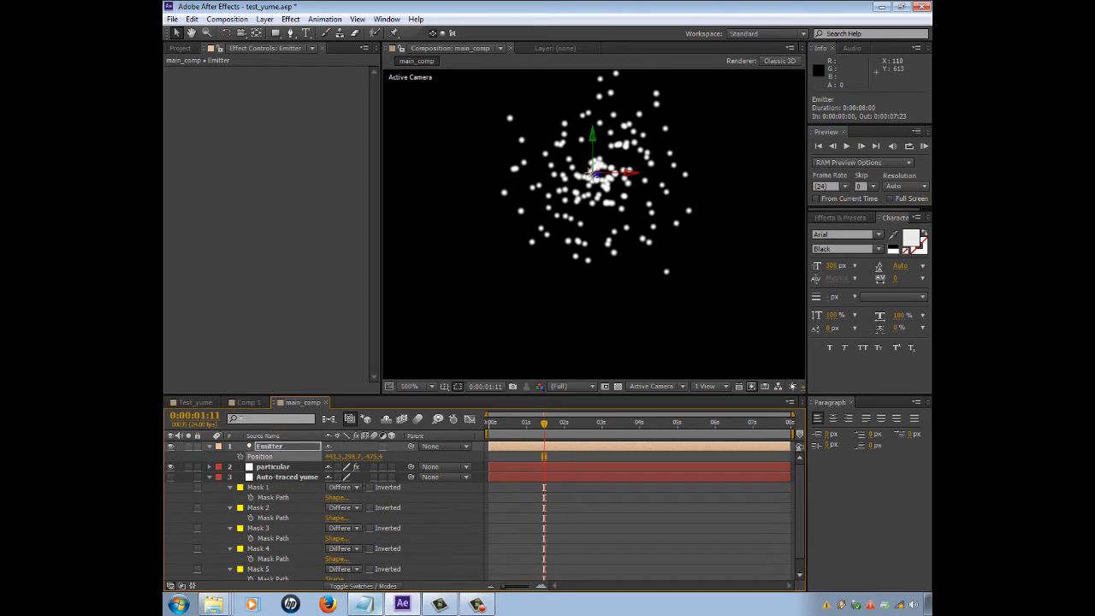
left_click(191, 19)
left_click(206, 117)
key("Home")
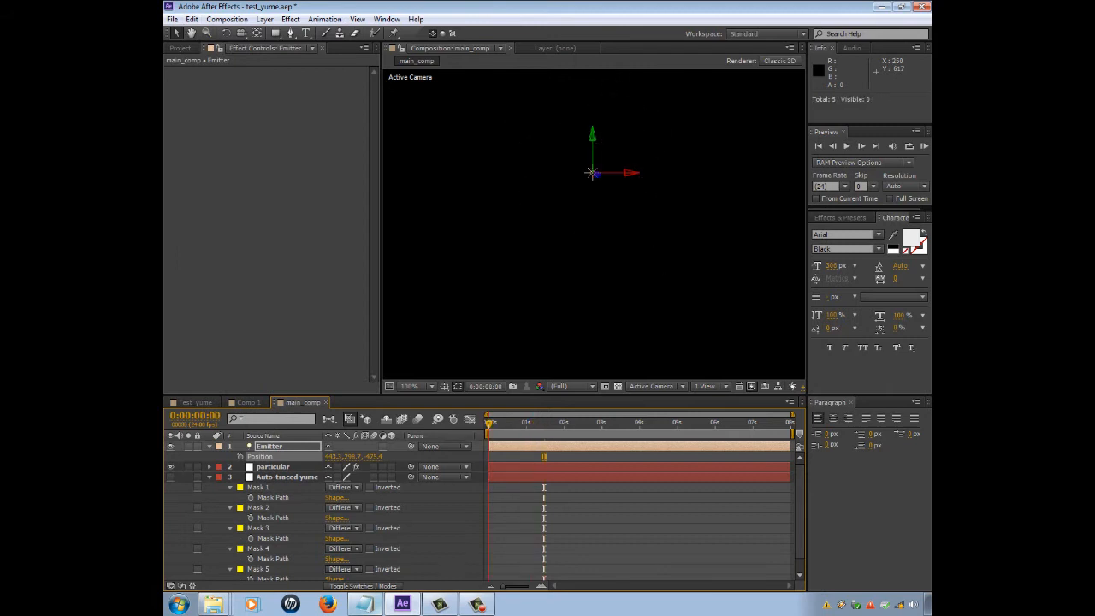
left_click(192, 19)
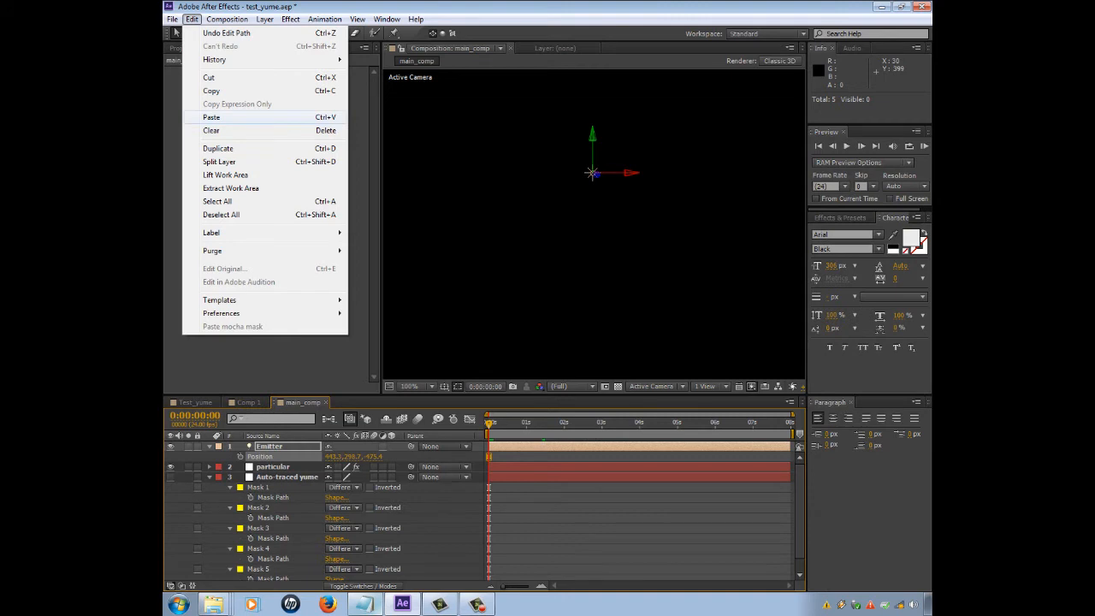
left_click(211, 116)
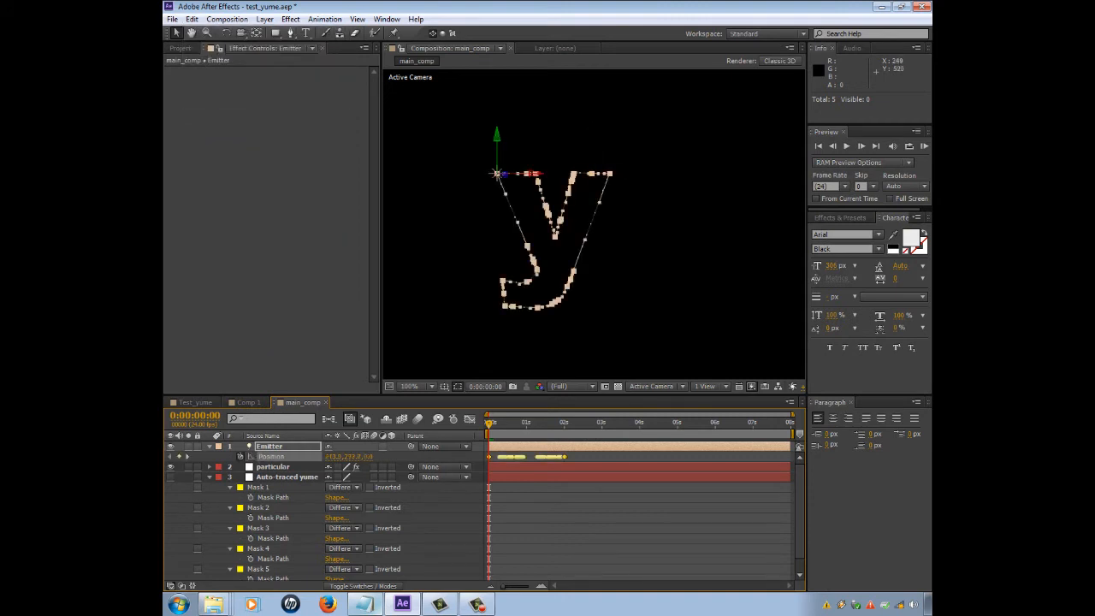
Step: Preview the particles emitted along the y path, with the particular layer's effect settings shown
key("space")
left_click(273, 467)
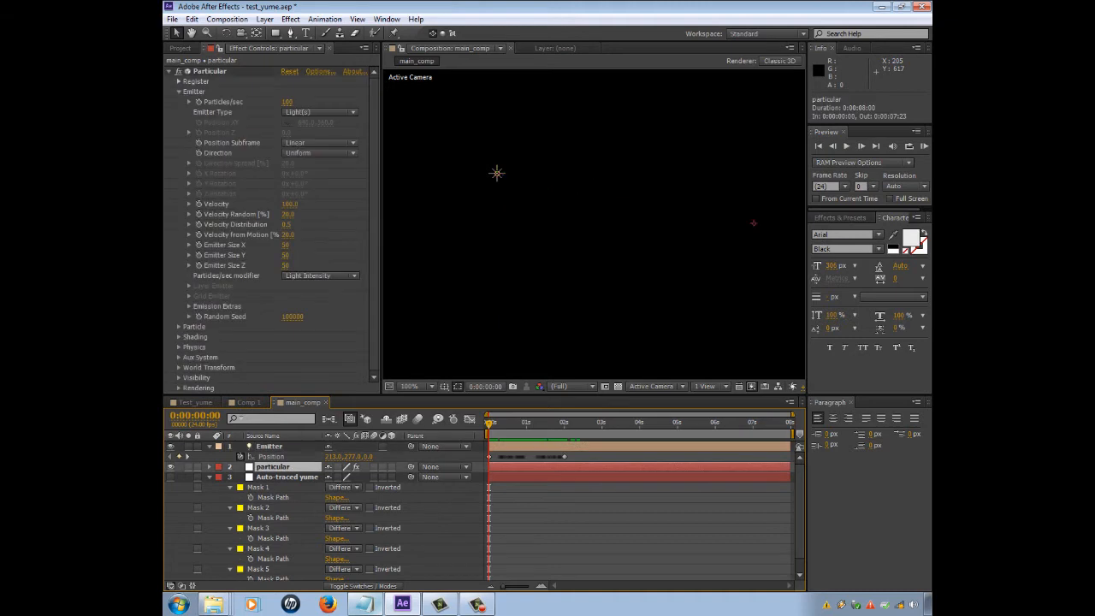
key("space")
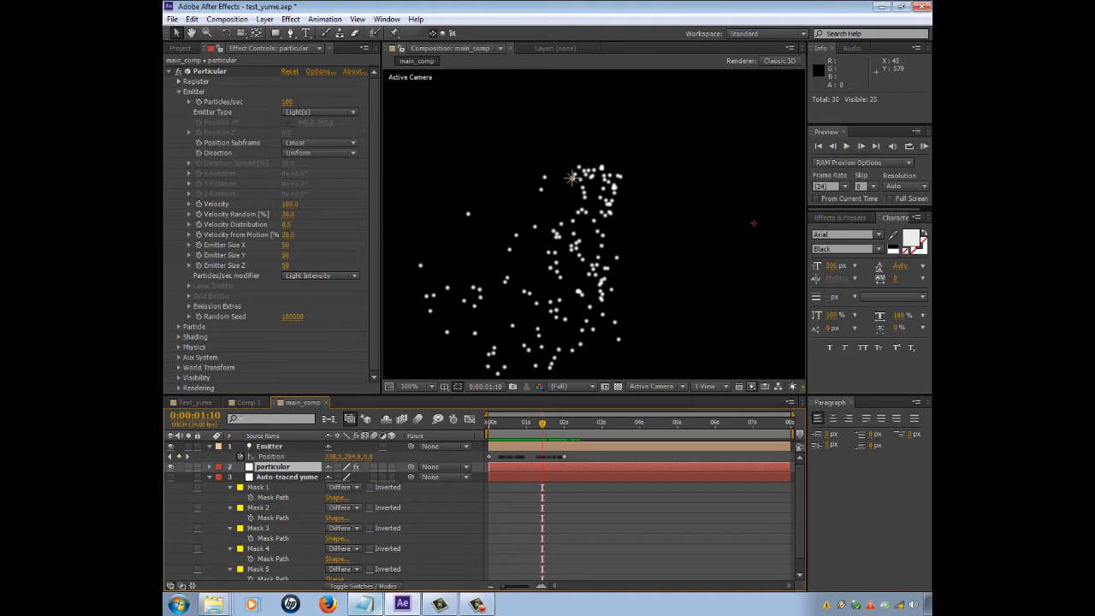
Step: Set the Velocity of the Particular emitter on the particular layer to 0
left_click(290, 205)
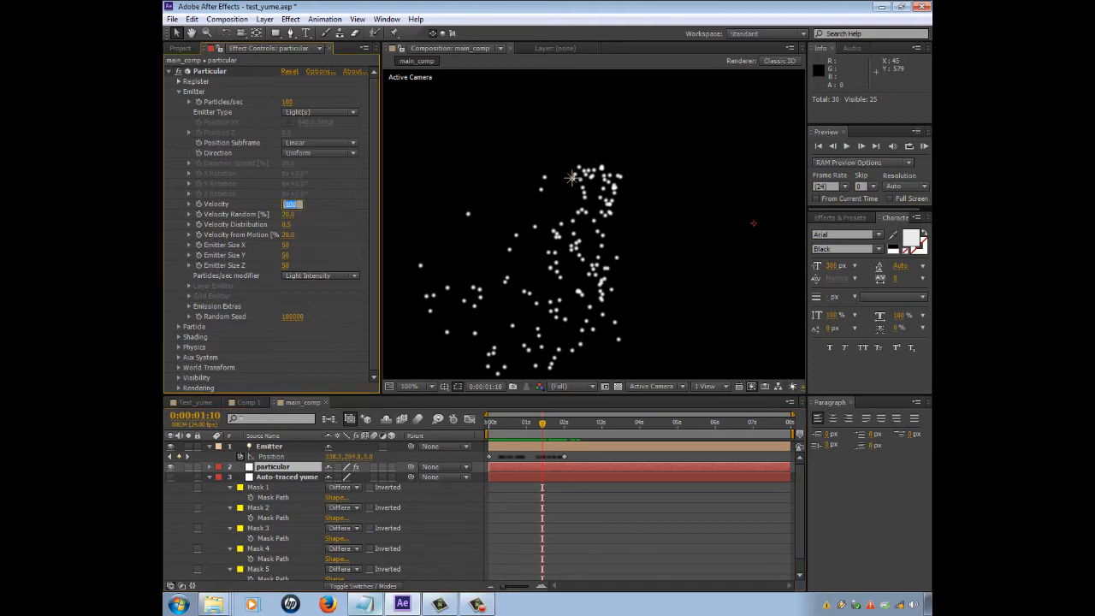
key("Return")
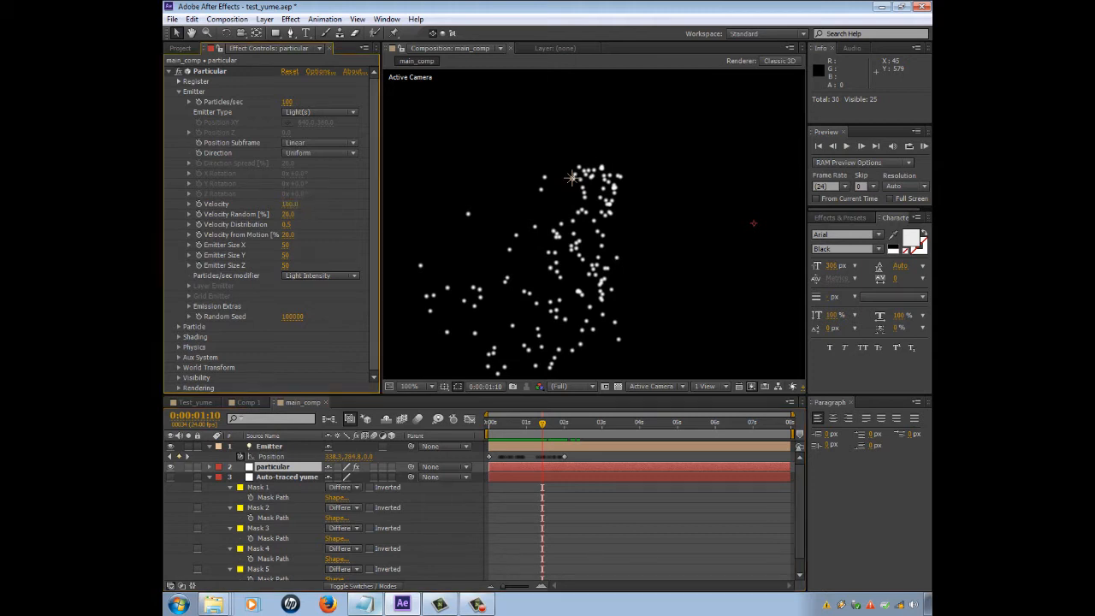
left_click(274, 467)
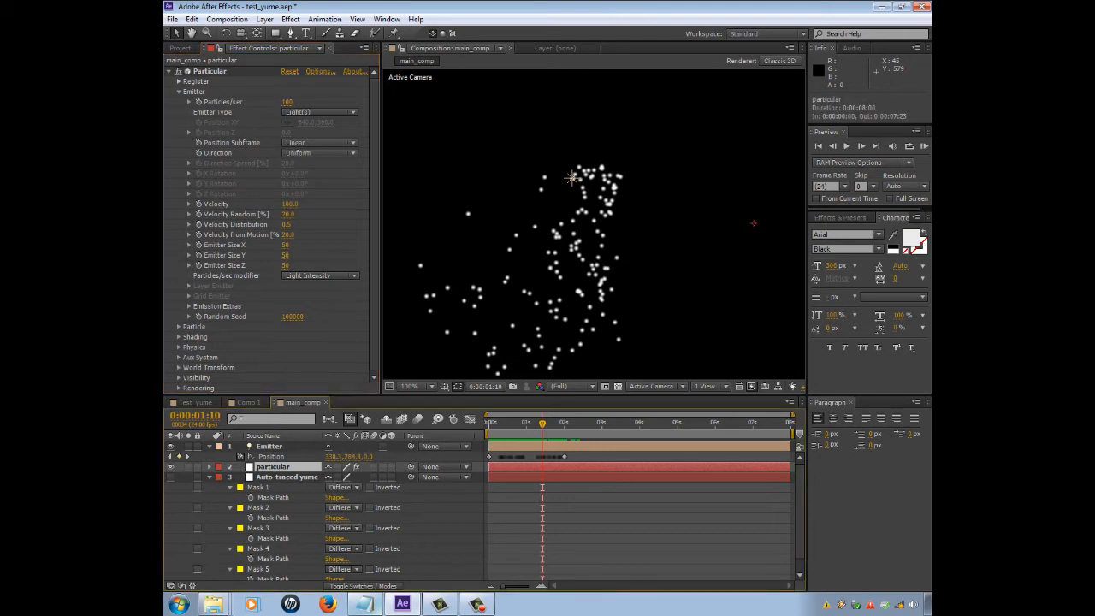
left_click(179, 92)
left_click(179, 91)
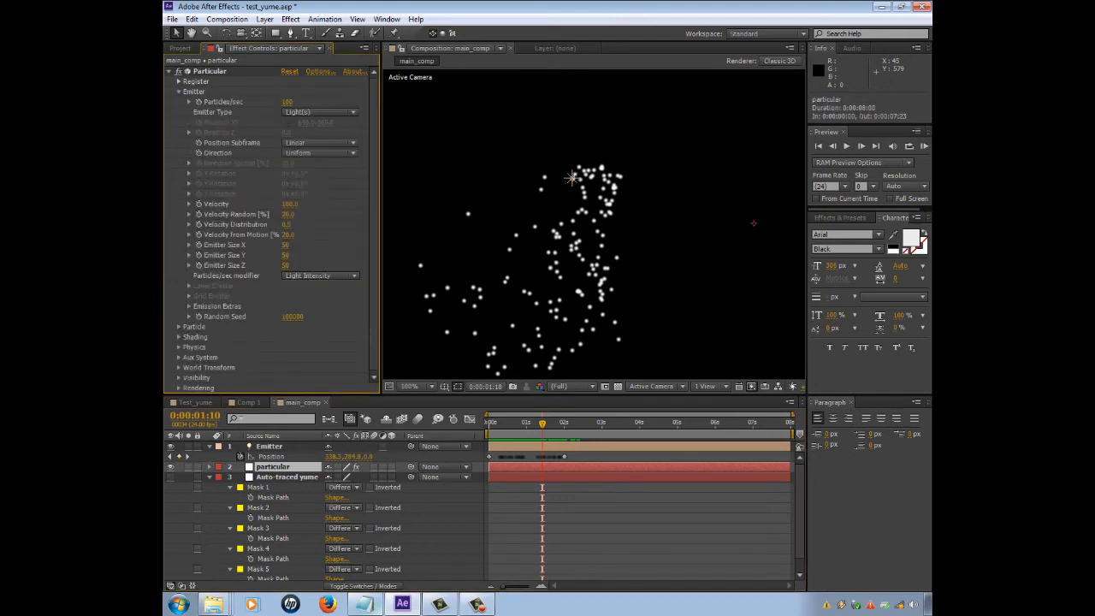
left_click(291, 205)
type("0")
key("Return")
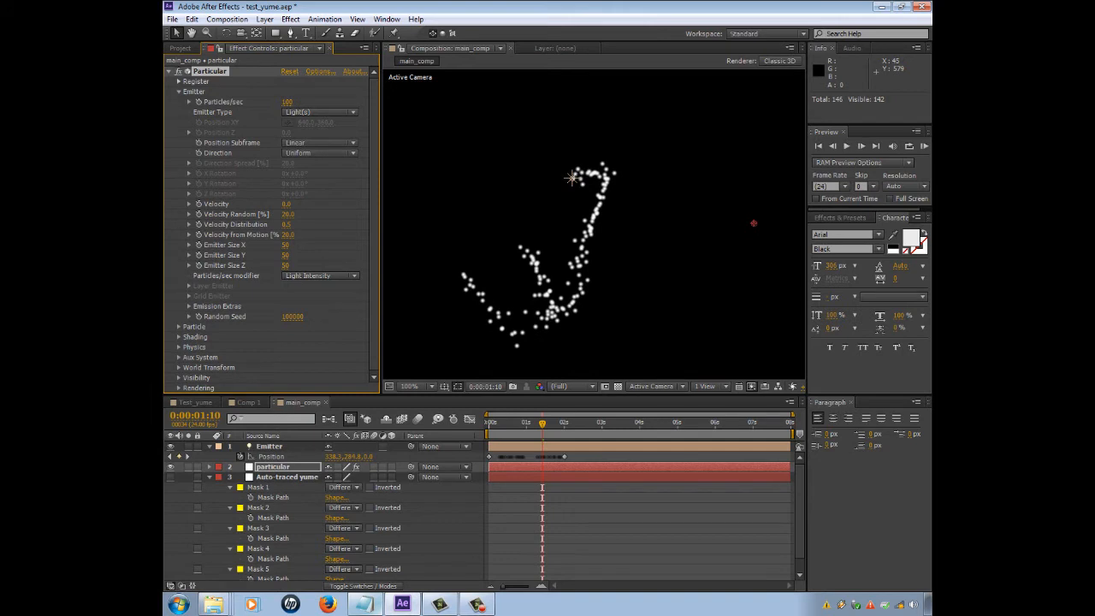
Step: Set the emitter's Velocity from Motion to 0 and check the trail at 0:00:01:06
left_click(289, 236)
type("0")
key("Return")
mouse_move(543, 424)
left_mouse_down()
mouse_move(499, 423)
mouse_move(571, 424)
mouse_move(536, 424)
left_mouse_up()
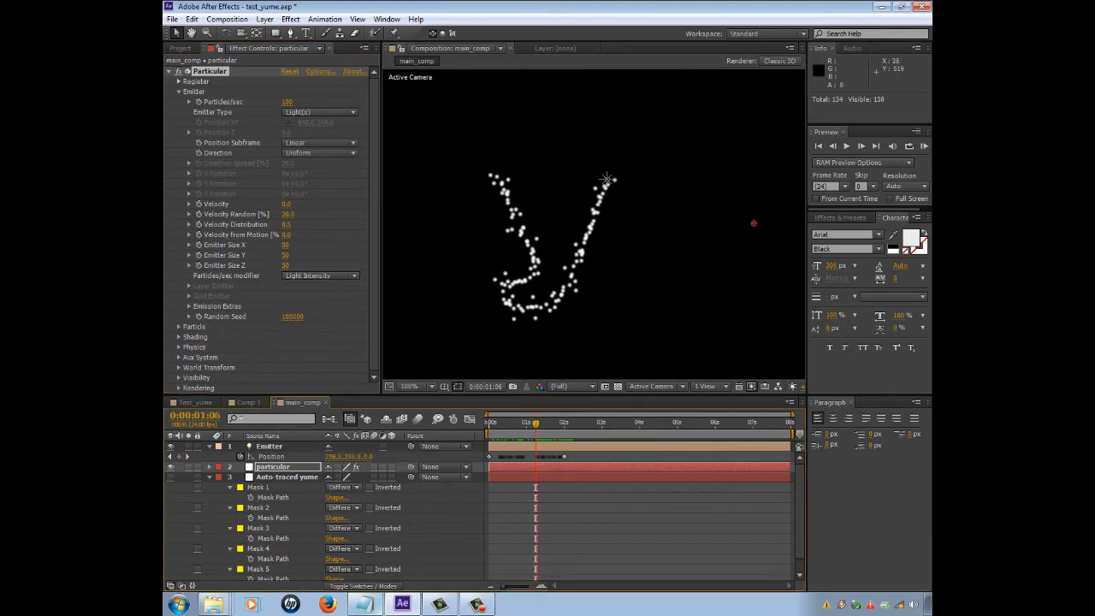
Step: Set Emitter Size X, Y and Z to 0 in the Particular effect
left_click(286, 246)
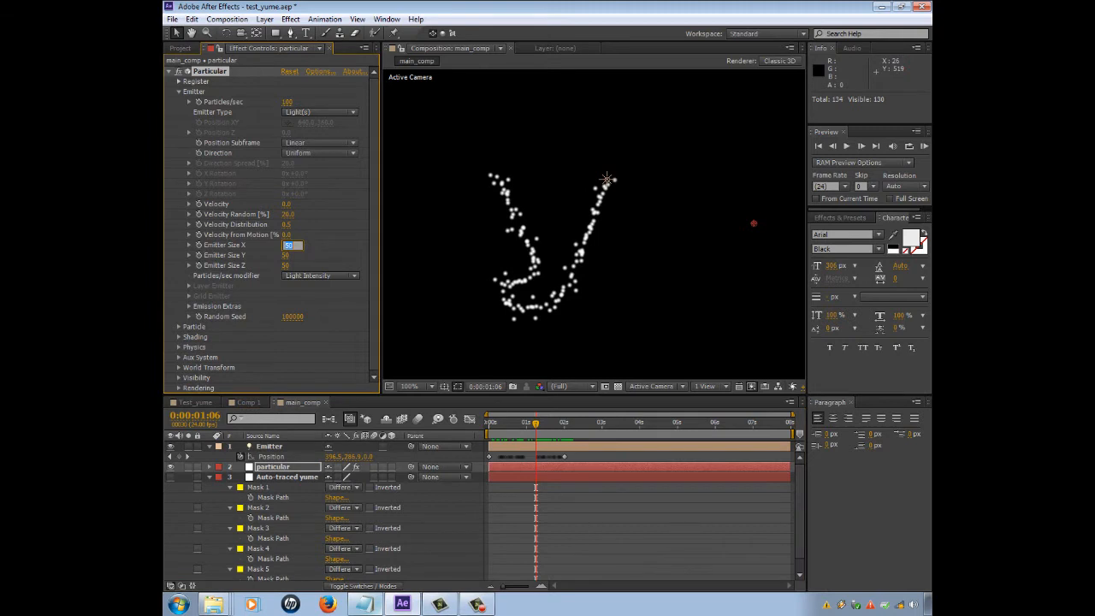
type("0")
key("Tab")
type("0")
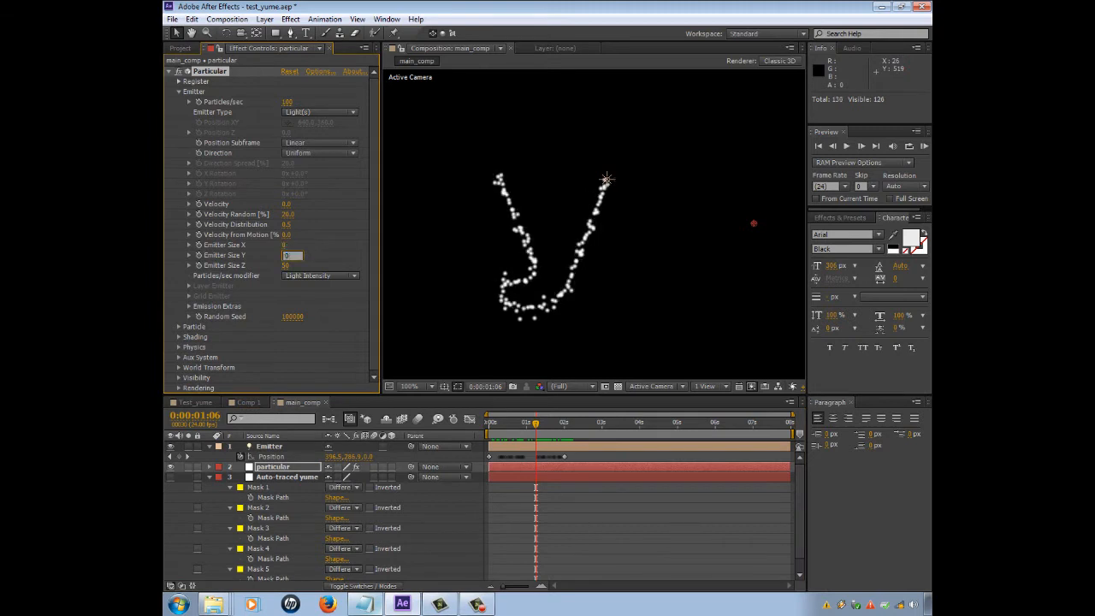
key("Tab")
type("0")
key("Return")
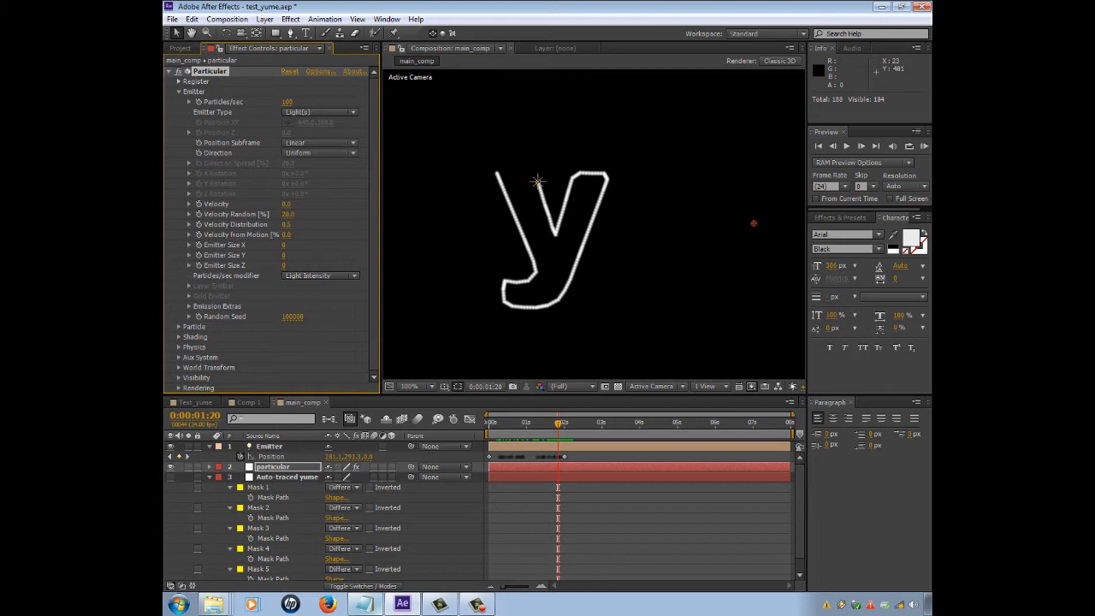
Step: In Particular's Particle settings, set the Size to 2 and the Life to 1.5 seconds
left_click(179, 327)
scroll(178, 327, "down", 3)
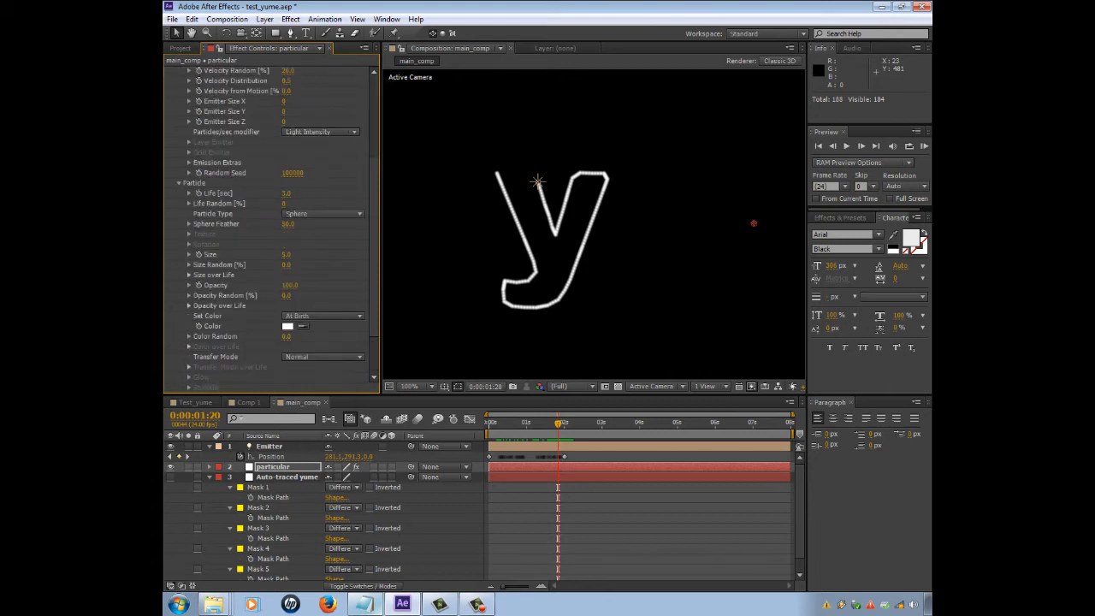
left_click(287, 256)
type("2")
key("Return")
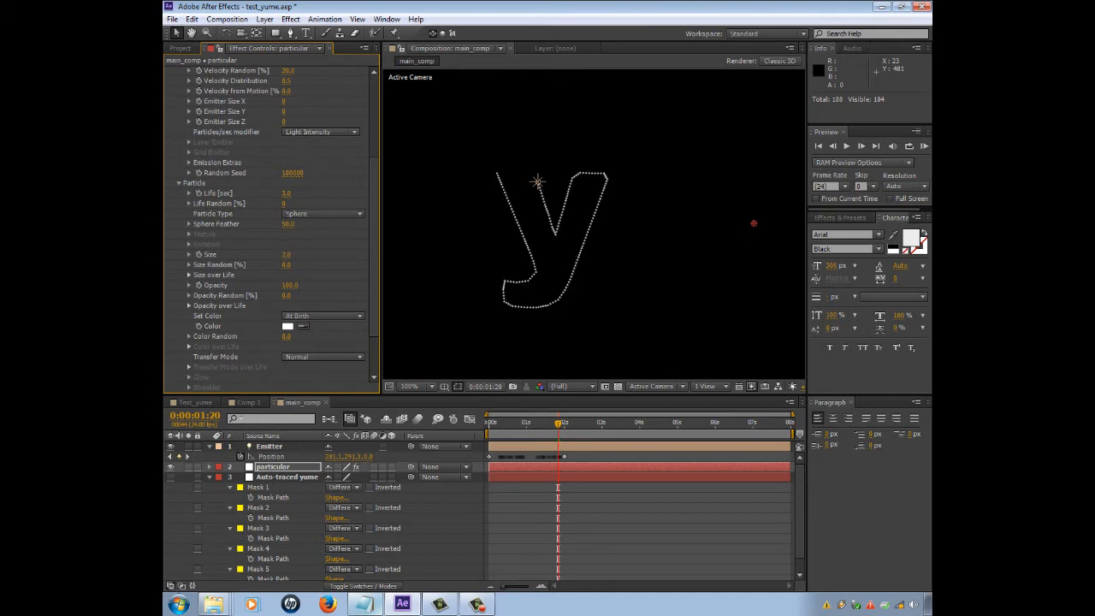
left_click(287, 193)
key("Return")
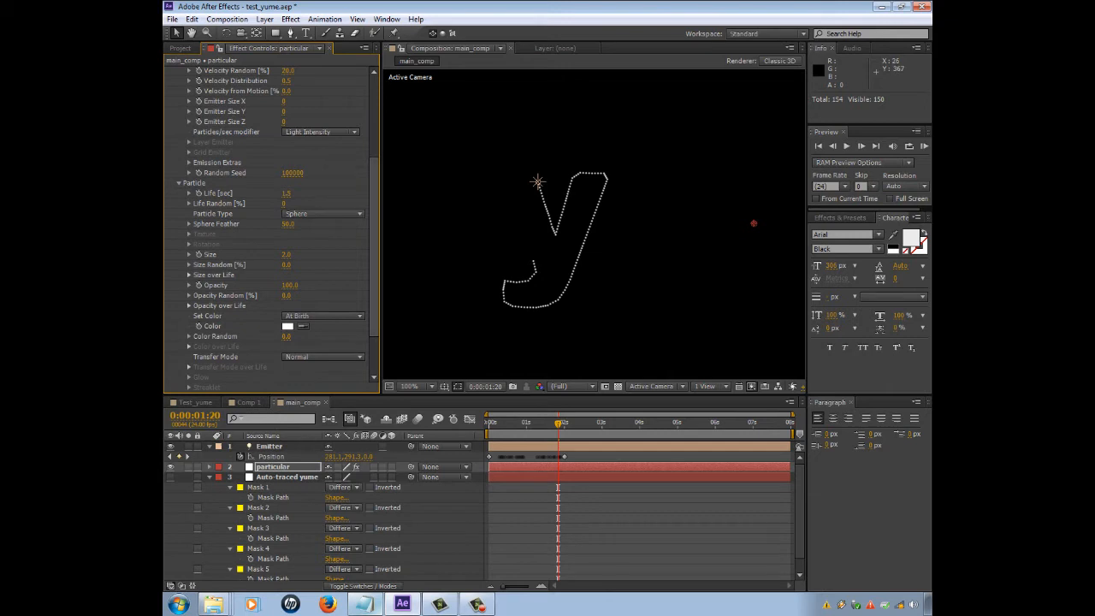
Step: Set the emitter's Particles/sec to 250 and preview the y outline animation
scroll(272, 222, "up", 5)
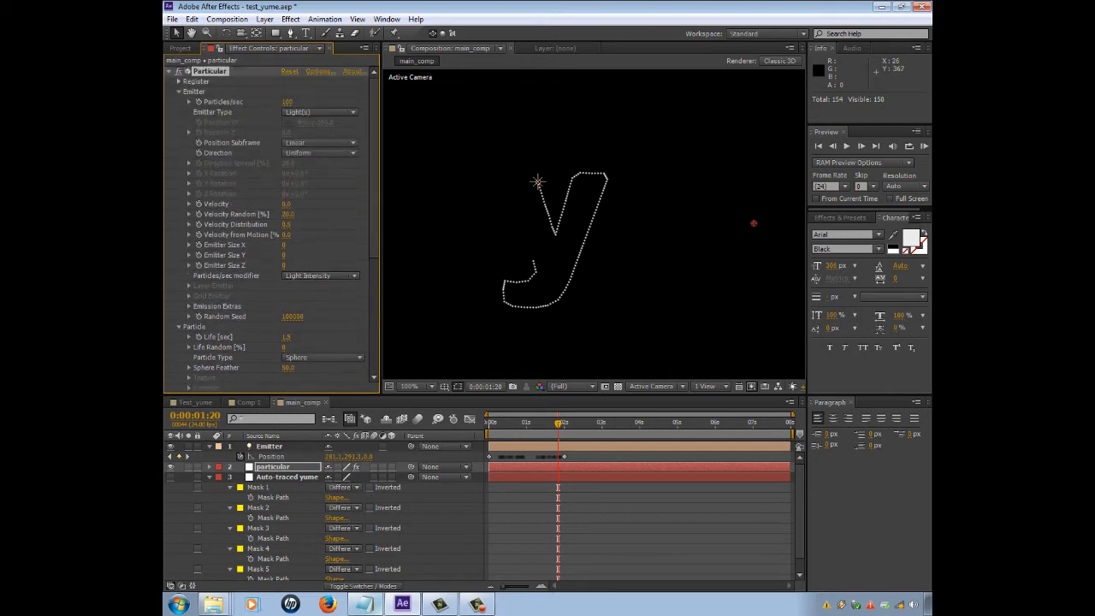
left_click(287, 102)
type("250")
key("Return")
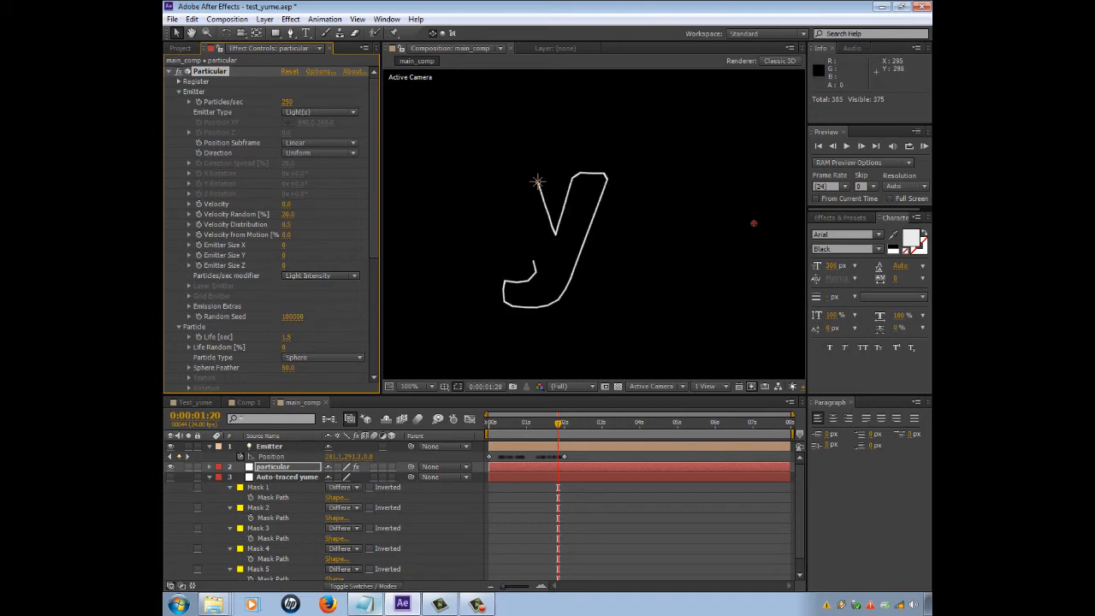
key("space")
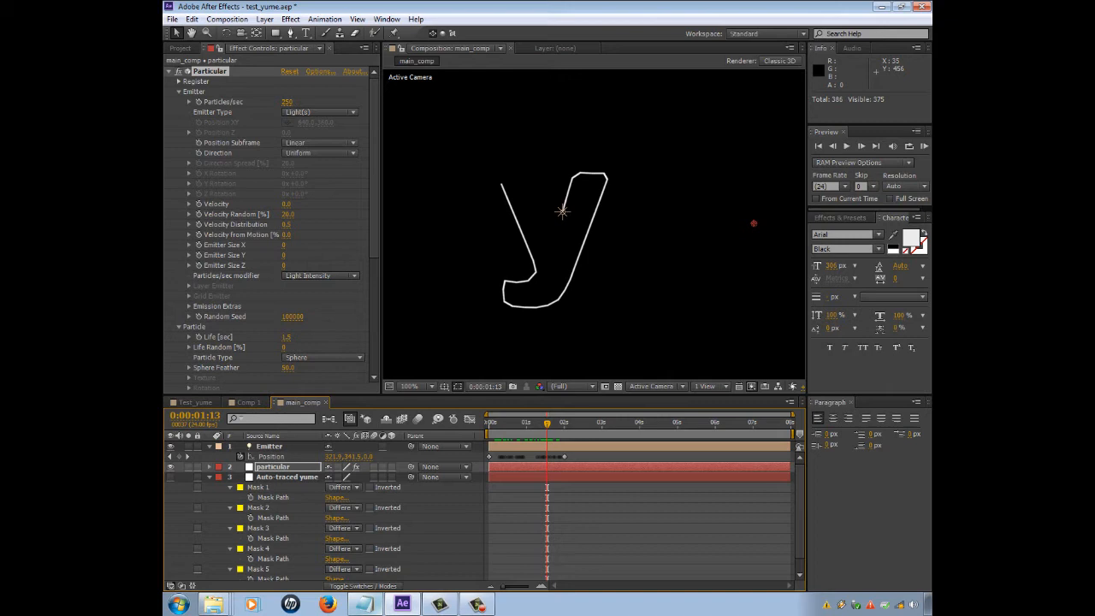
Step: Set the Particular emitter's Position Subframe to 10x Linear and preview the y outline animation
left_click(320, 142)
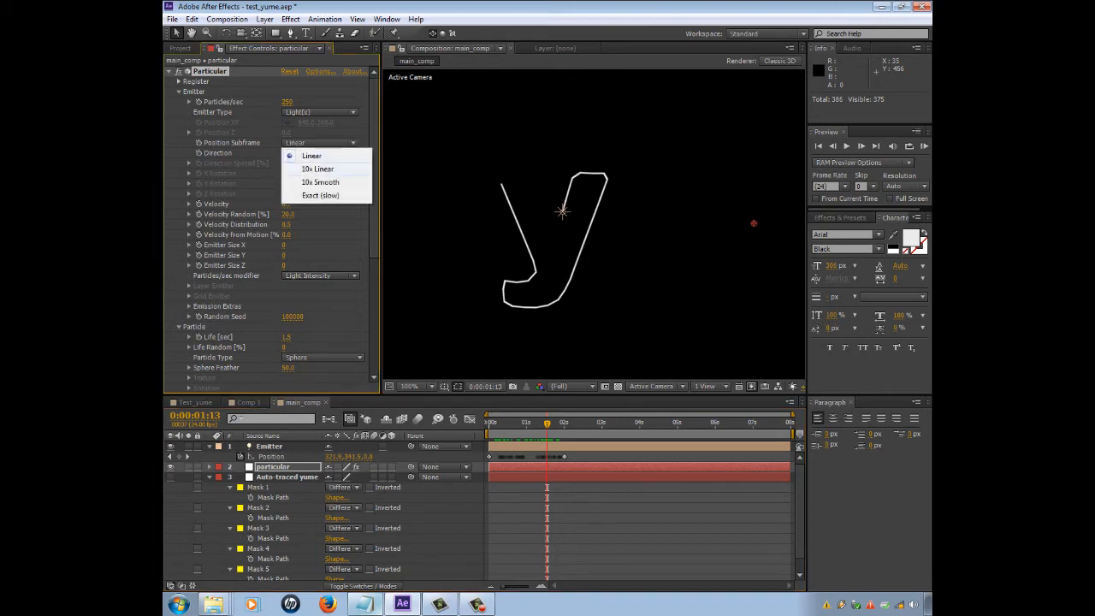
left_click(318, 168)
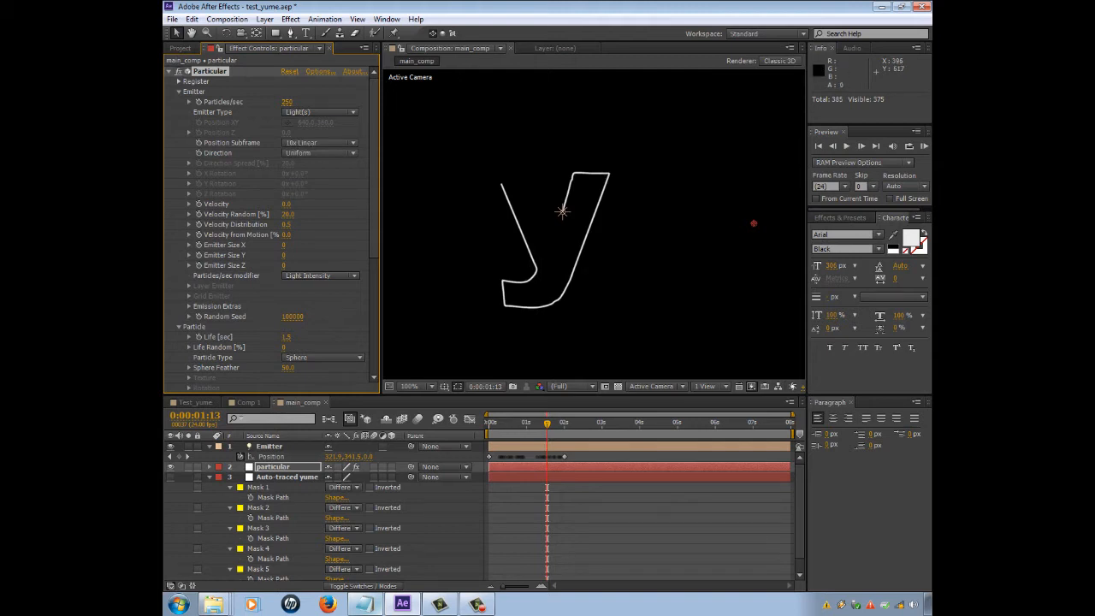
key("space")
key("space")
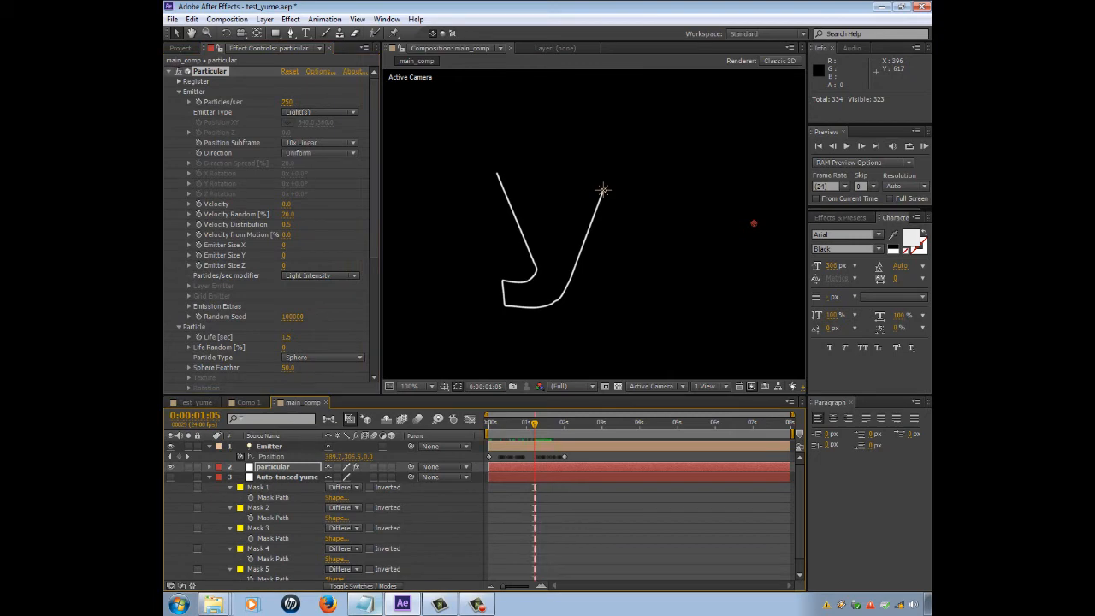
scroll(267, 229, "down", 8)
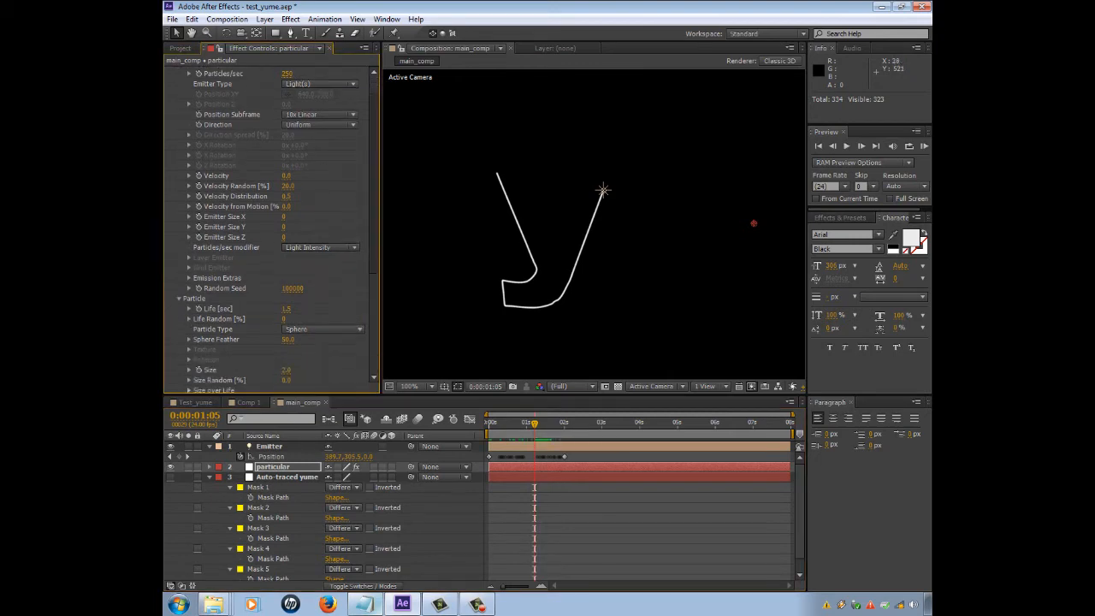
scroll(267, 230, "up", 3)
key("space")
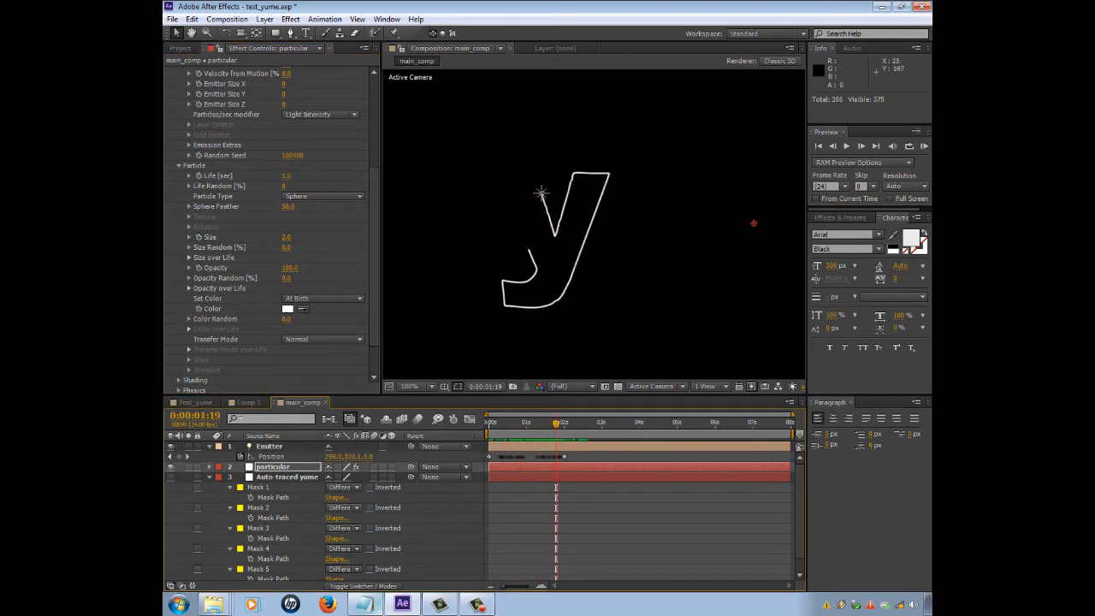
Step: Set the particles' Size over Life and Opacity over Life to linear falling ramps and check the fading trail up to 0:00:01:10
scroll(269, 223, "down", 2)
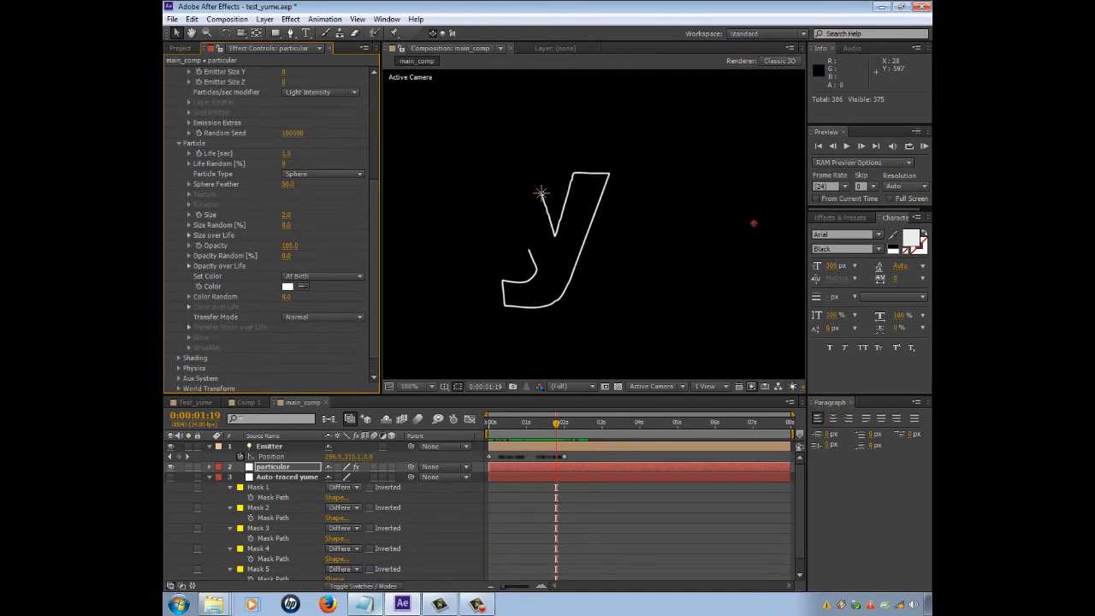
left_click(189, 235)
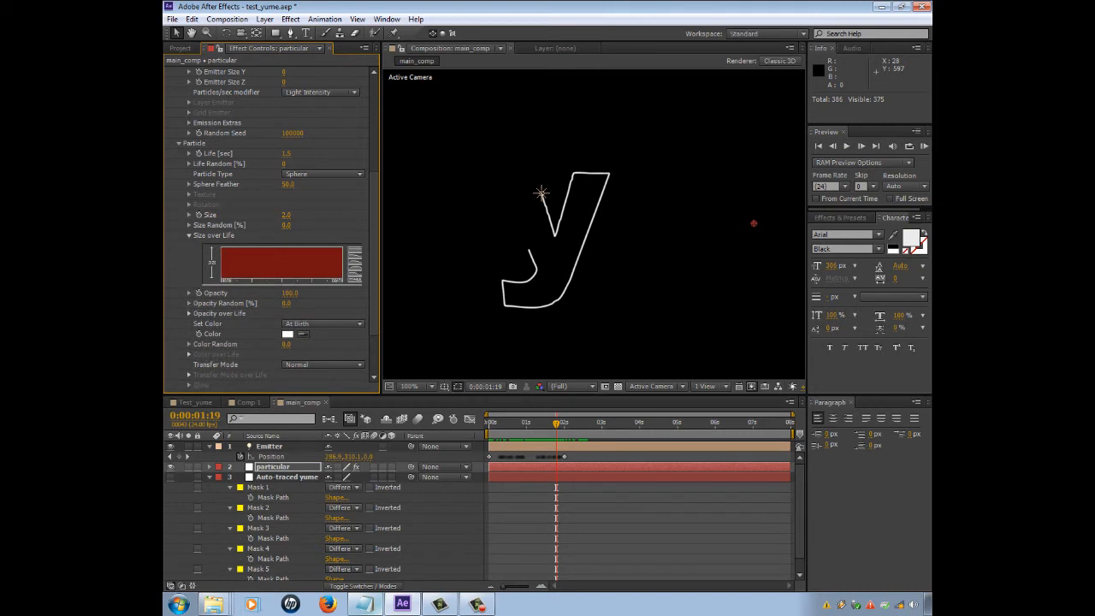
left_click(355, 256)
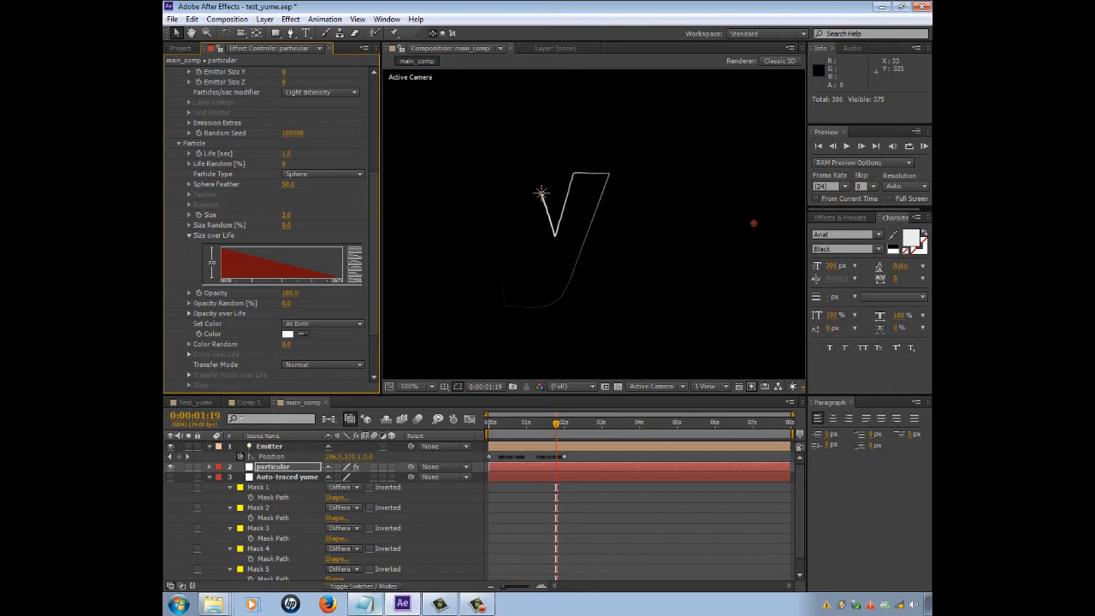
left_click(189, 314)
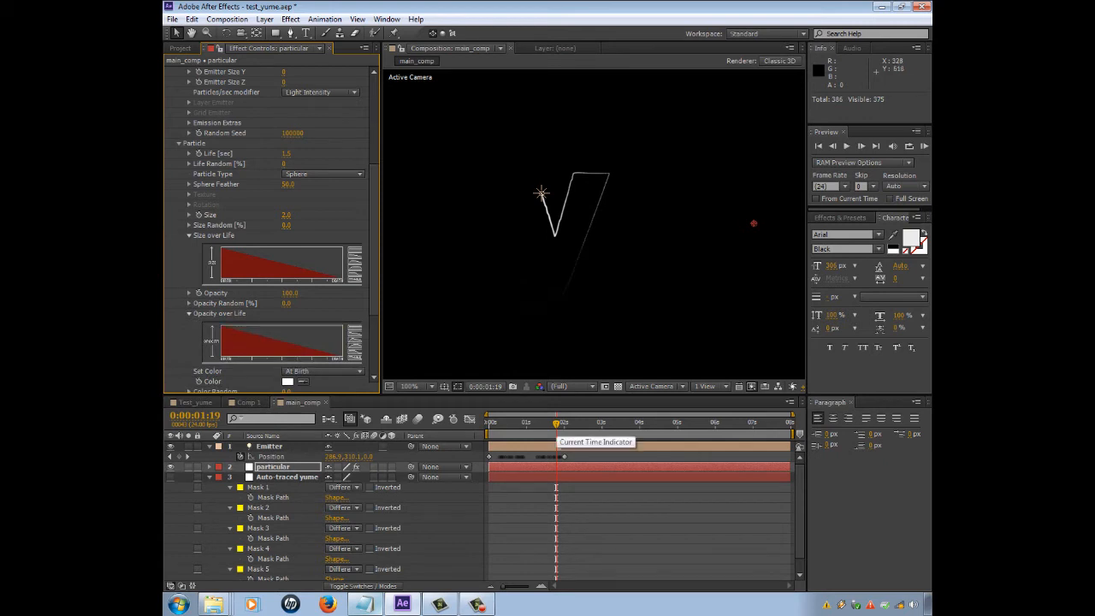
left_click_drag(556, 424, 488, 422)
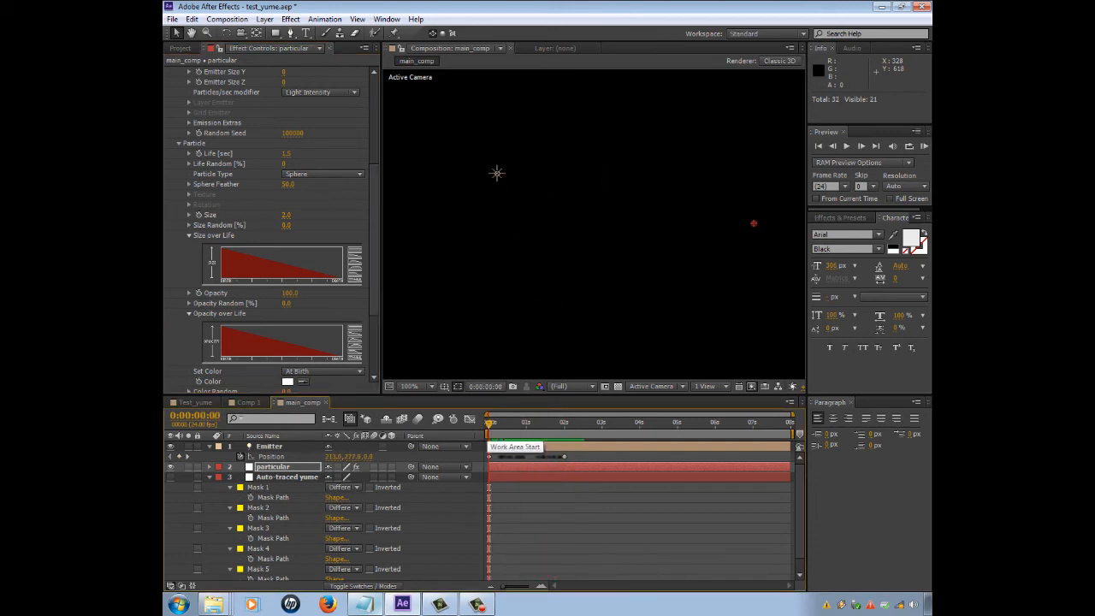
mouse_move(489, 423)
left_mouse_down()
mouse_move(558, 423)
mouse_move(542, 423)
left_mouse_up()
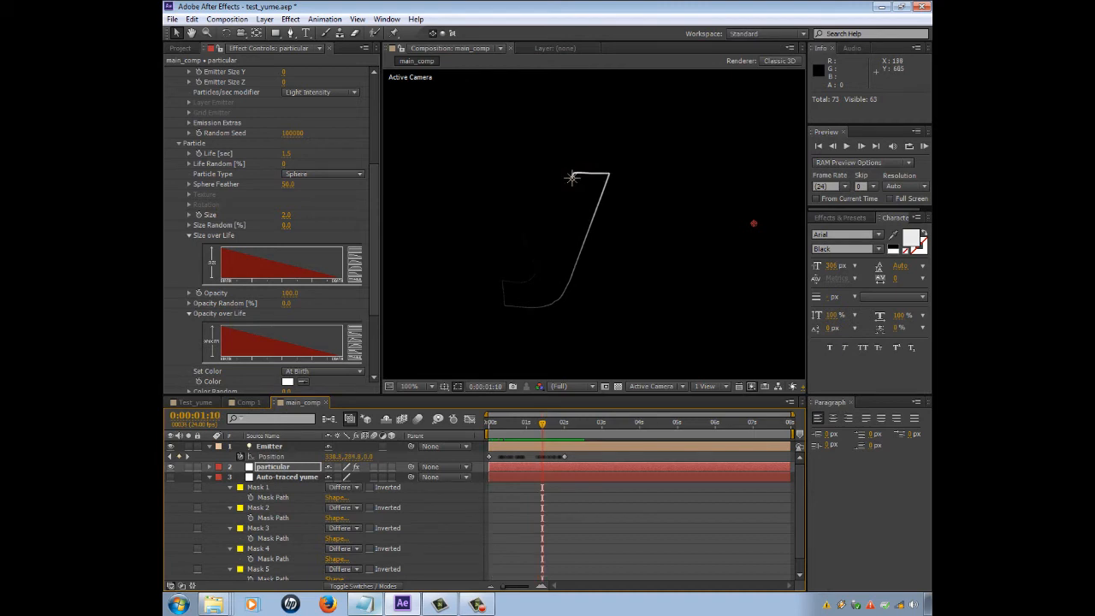
scroll(543, 250, "down", 1)
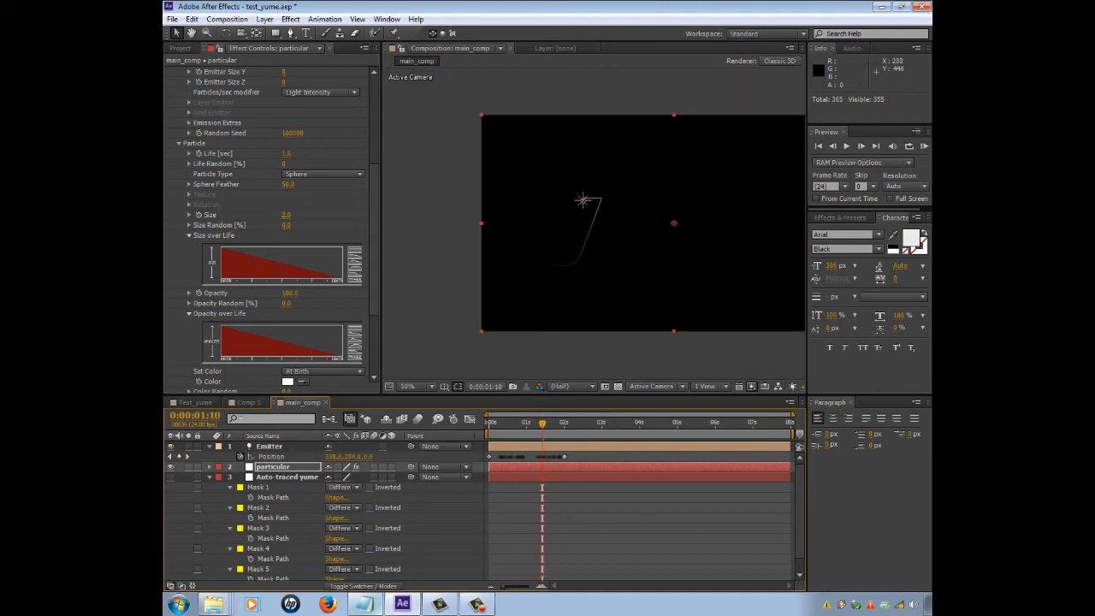
key("space")
left_click_drag(630, 348, 539, 345)
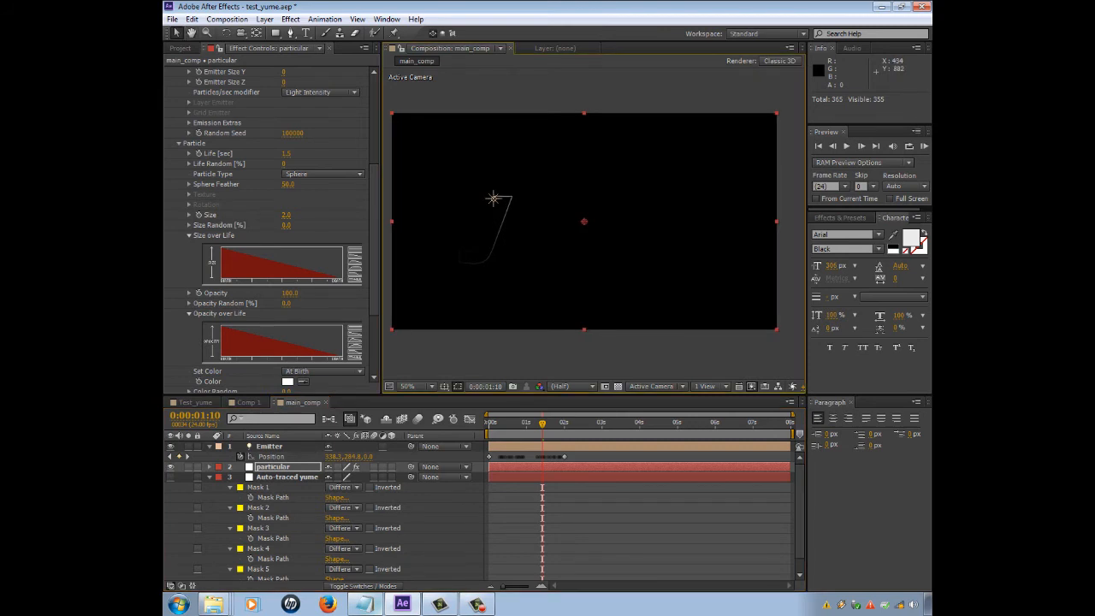
Step: Copy the Mask Path of Mask 5, the letter u outline, from the Auto-traced yume layer
left_click(287, 477)
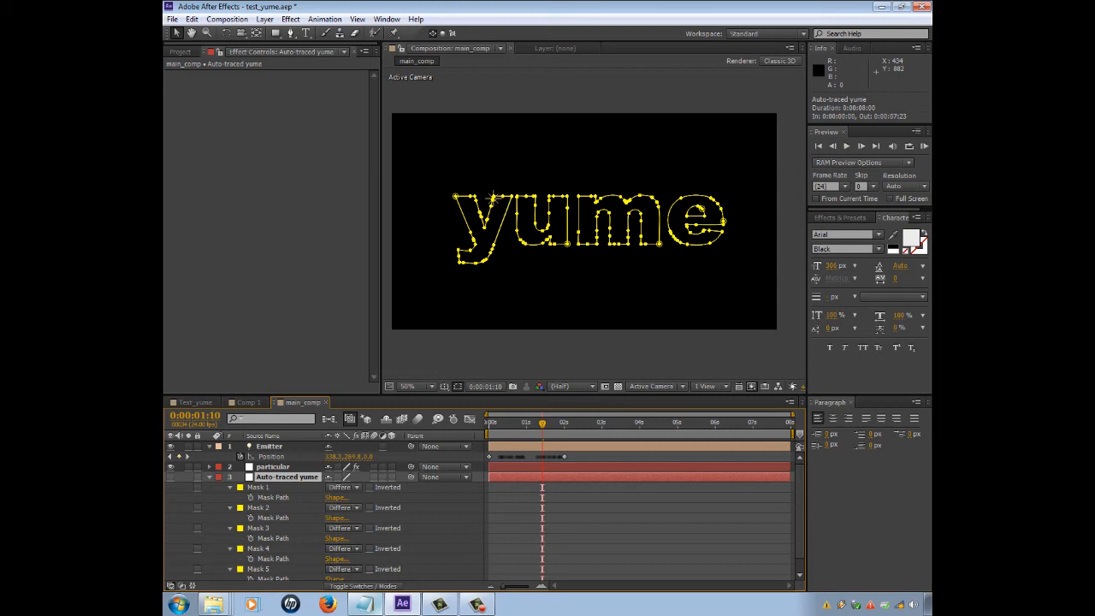
mouse_move(799, 512)
left_mouse_down()
mouse_move(800, 529)
mouse_move(799, 510)
left_mouse_up()
left_click(492, 198)
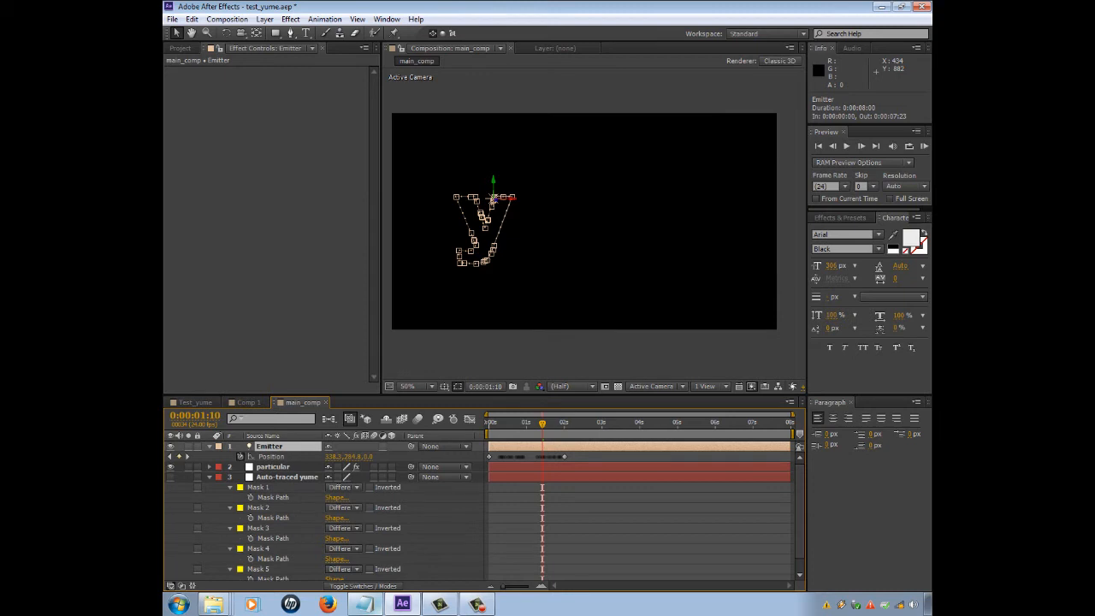
mouse_move(799, 512)
left_mouse_down()
mouse_move(799, 527)
mouse_move(799, 511)
left_mouse_up()
left_click(287, 477)
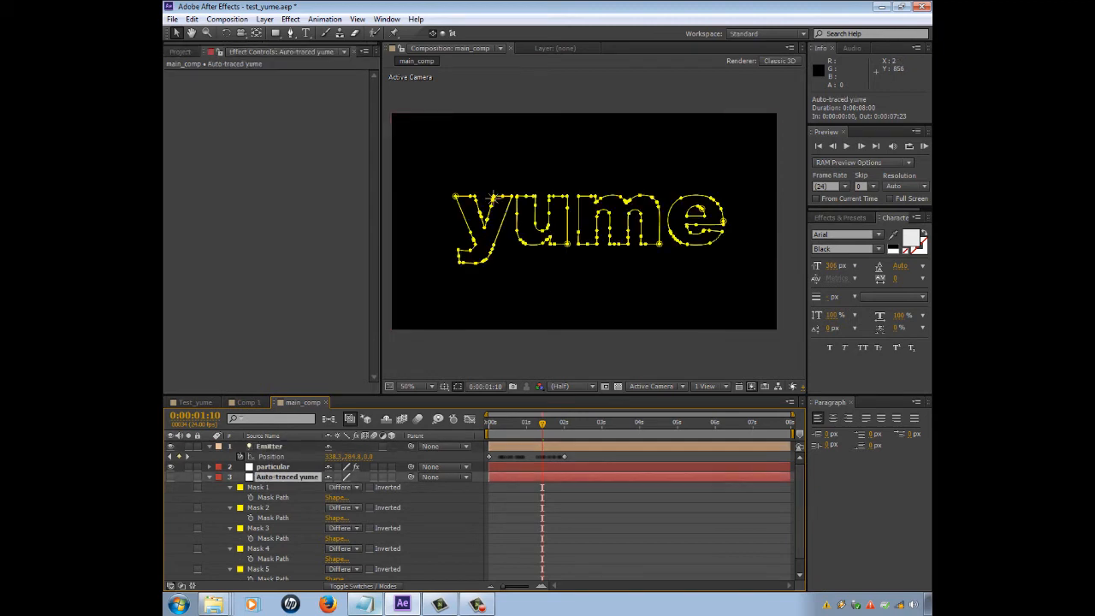
left_click(526, 244)
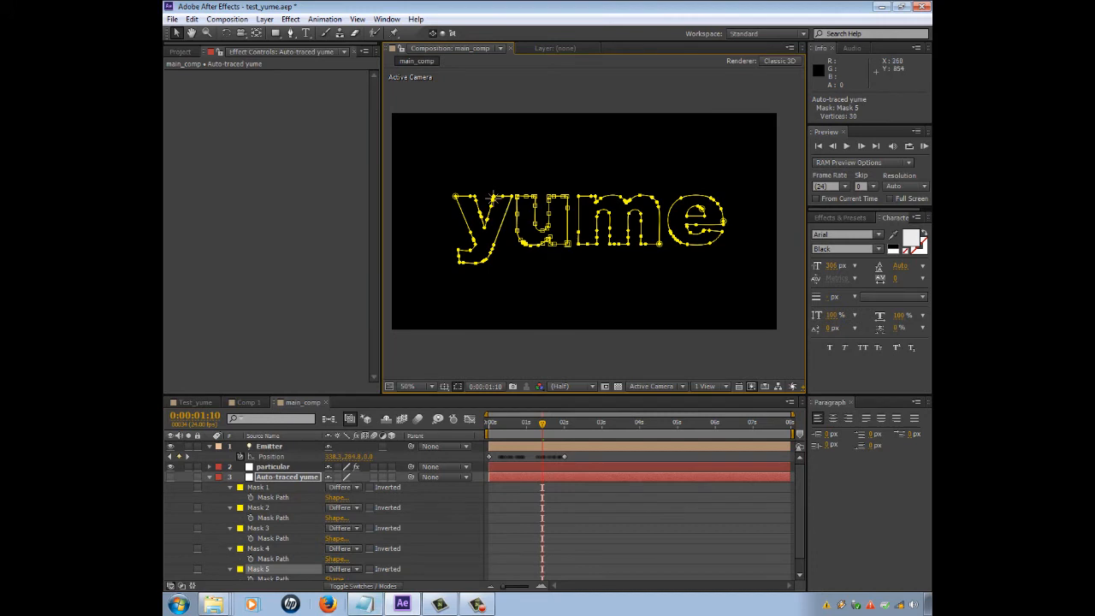
scroll(330, 565, "down", 2)
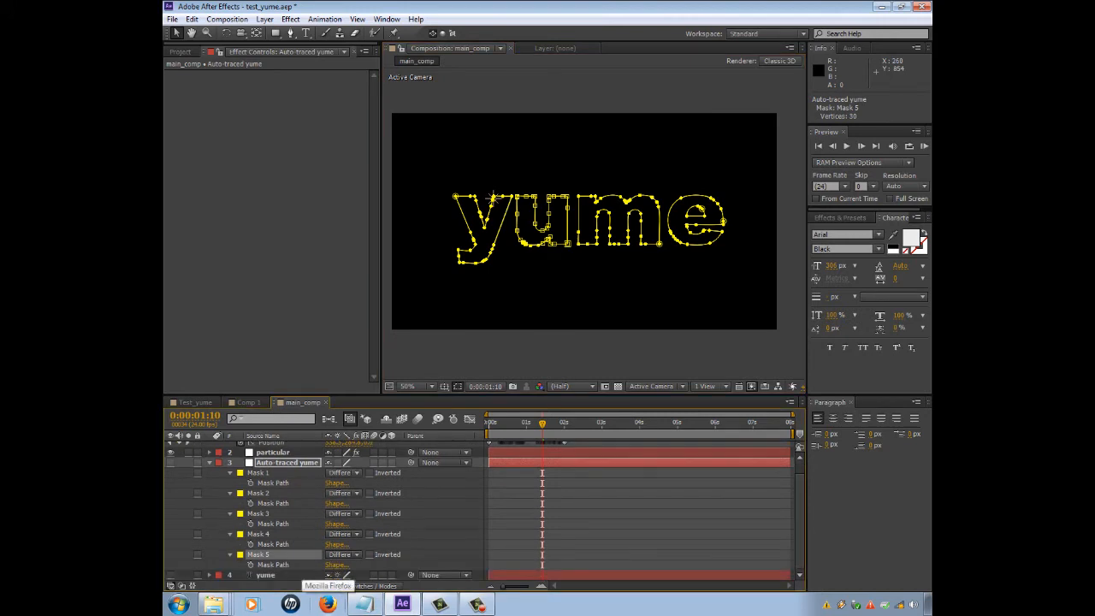
left_click(274, 565)
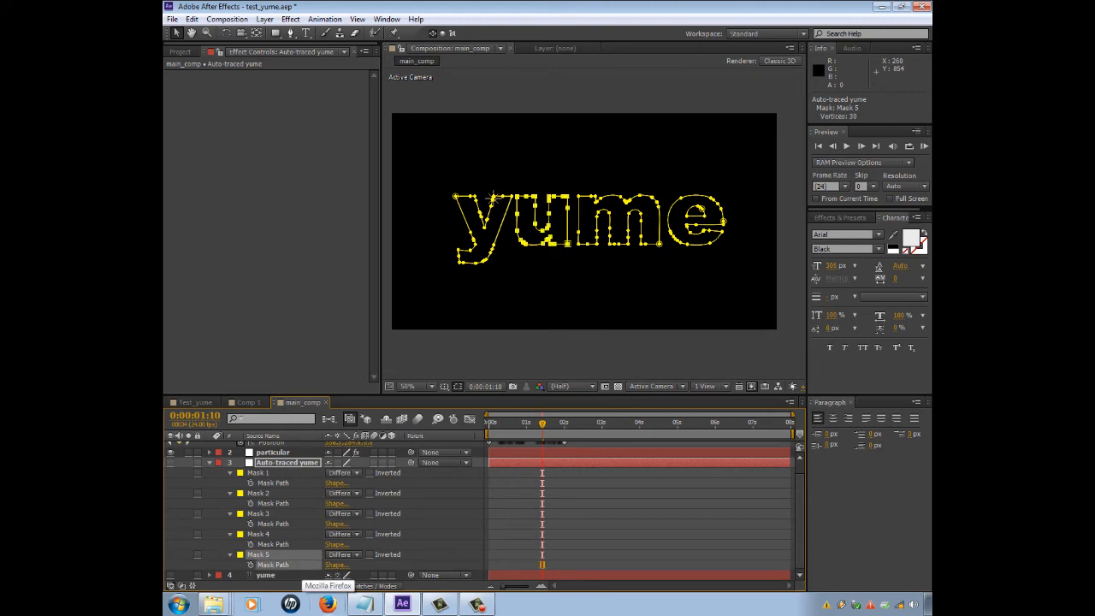
left_click(191, 19)
left_click(300, 89)
scroll(325, 514, "up", 1)
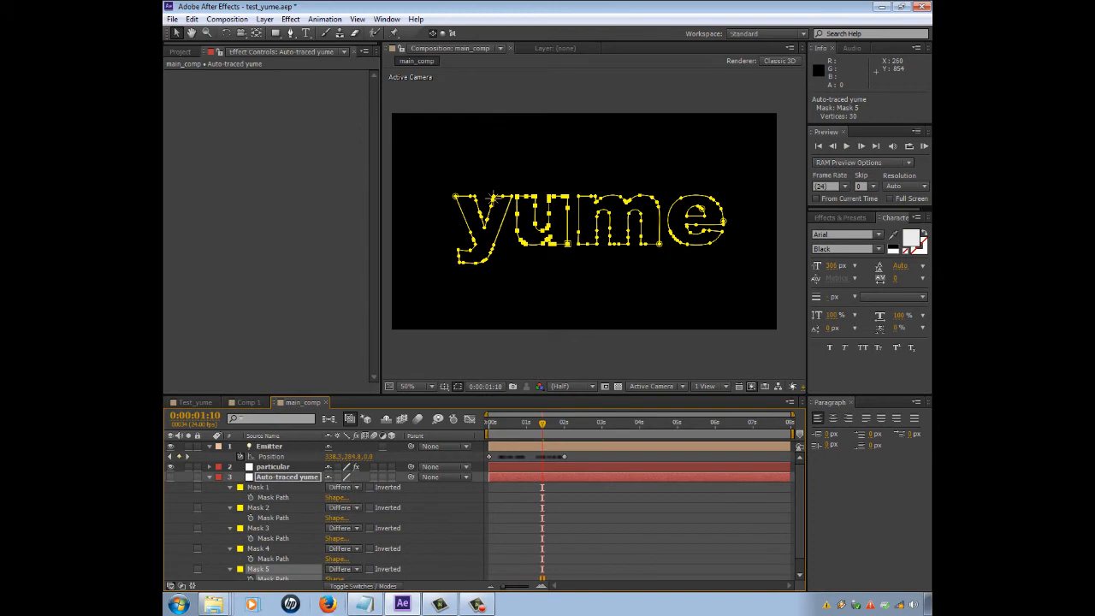
Step: Duplicate the Emitter light and remove all Position keyframes from the copy
left_click(269, 446)
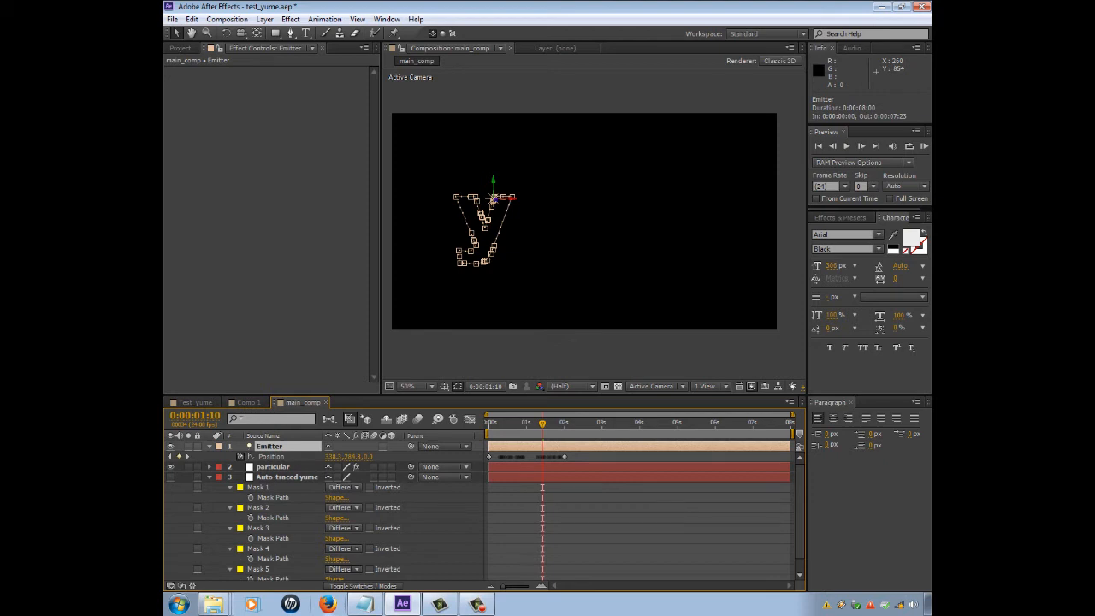
key("ctrl+d")
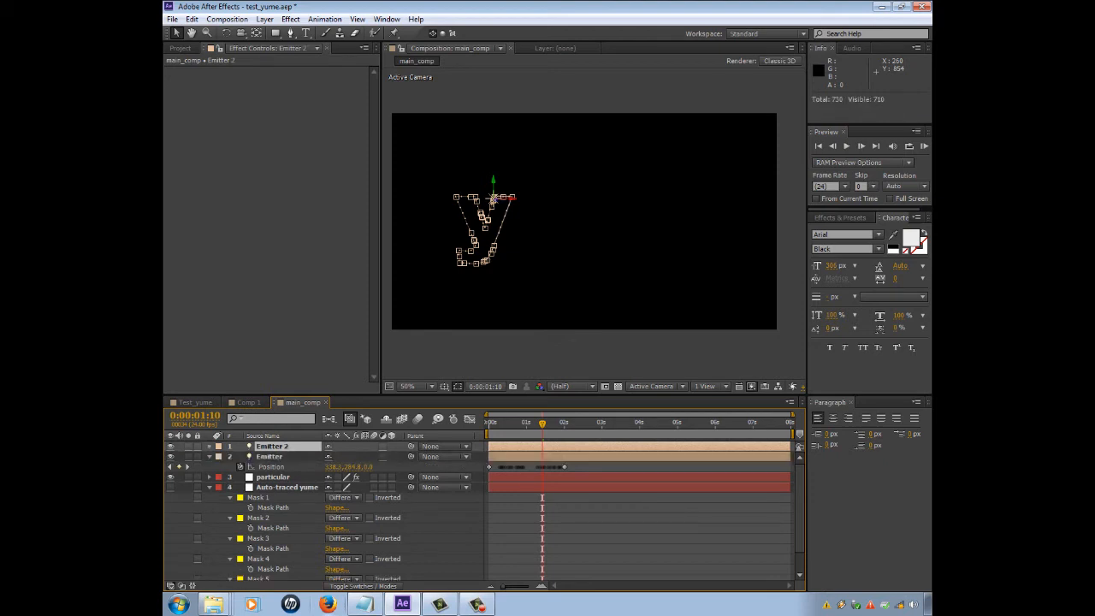
key("p")
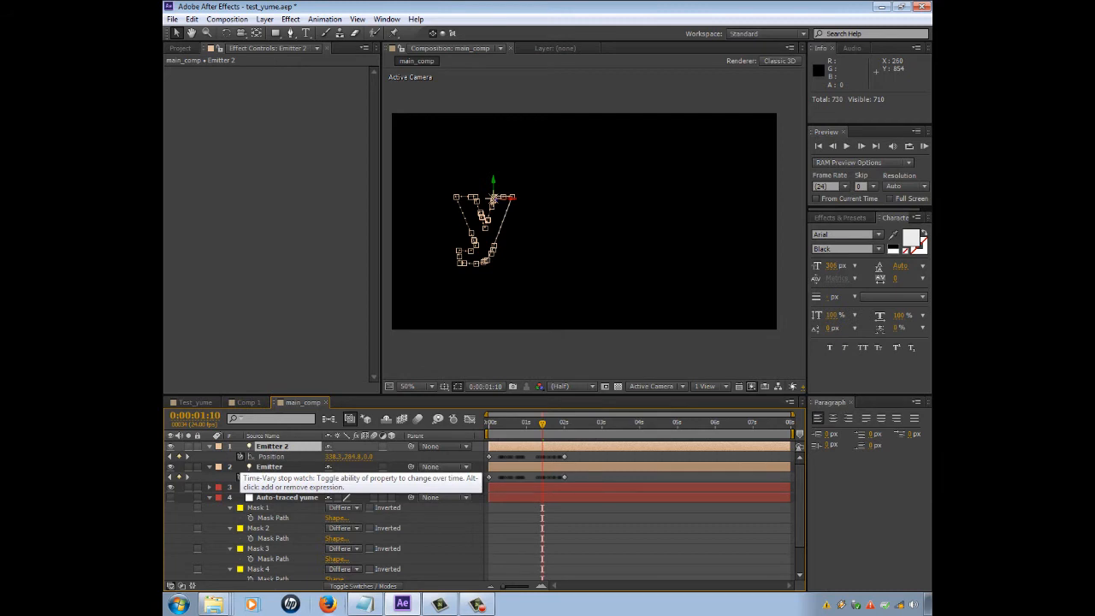
left_click(241, 456)
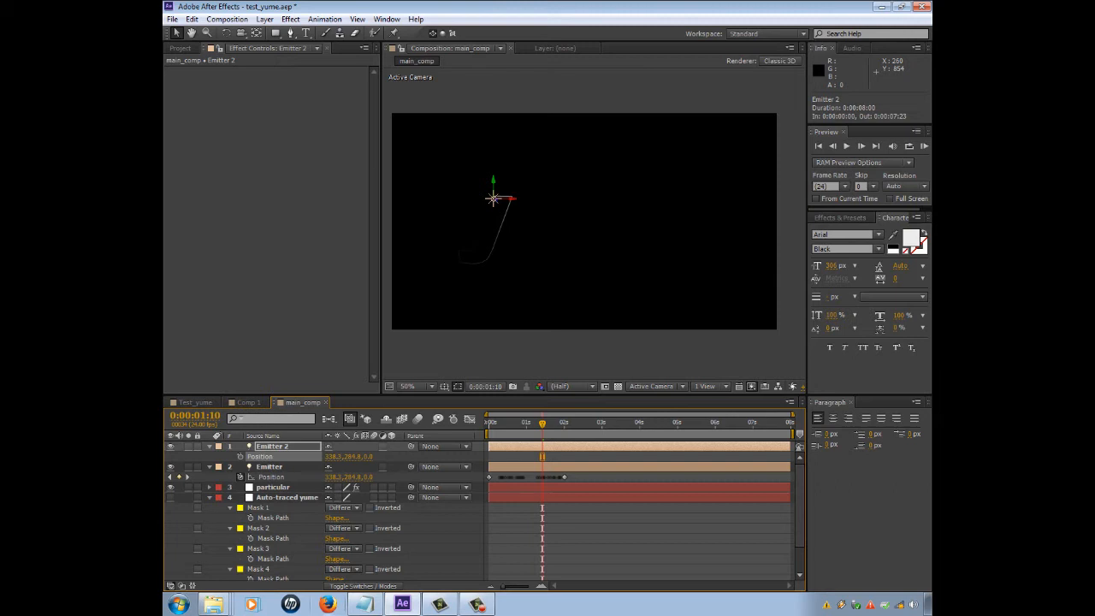
left_click(192, 18)
left_click(214, 117)
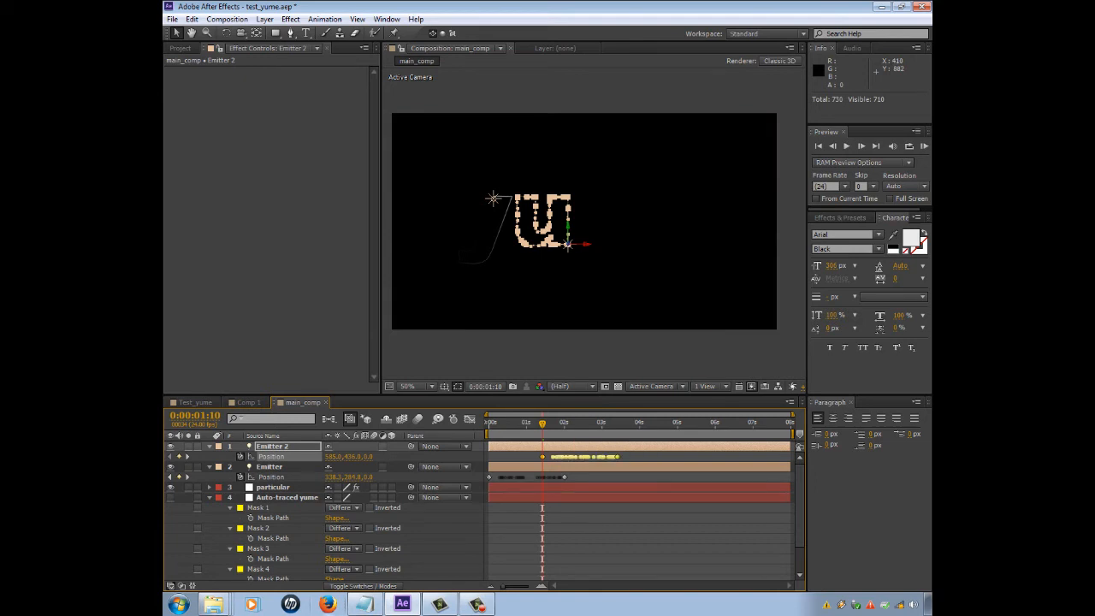
key("ctrl+z")
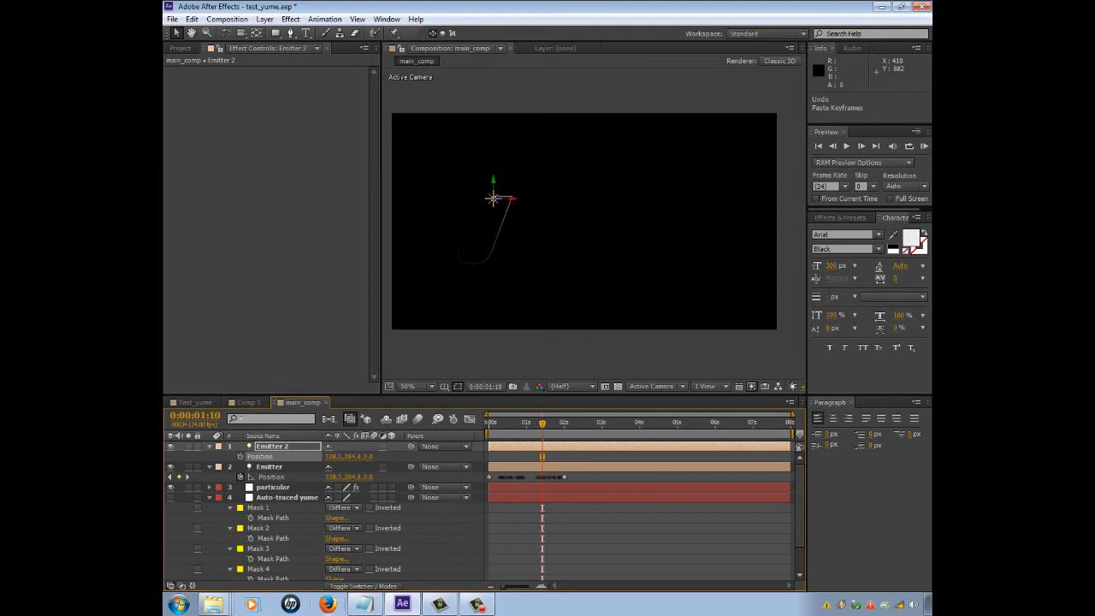
Step: Paste the copied u path into Emitter 2's Position, starting at 0:00:00:00
key("Home")
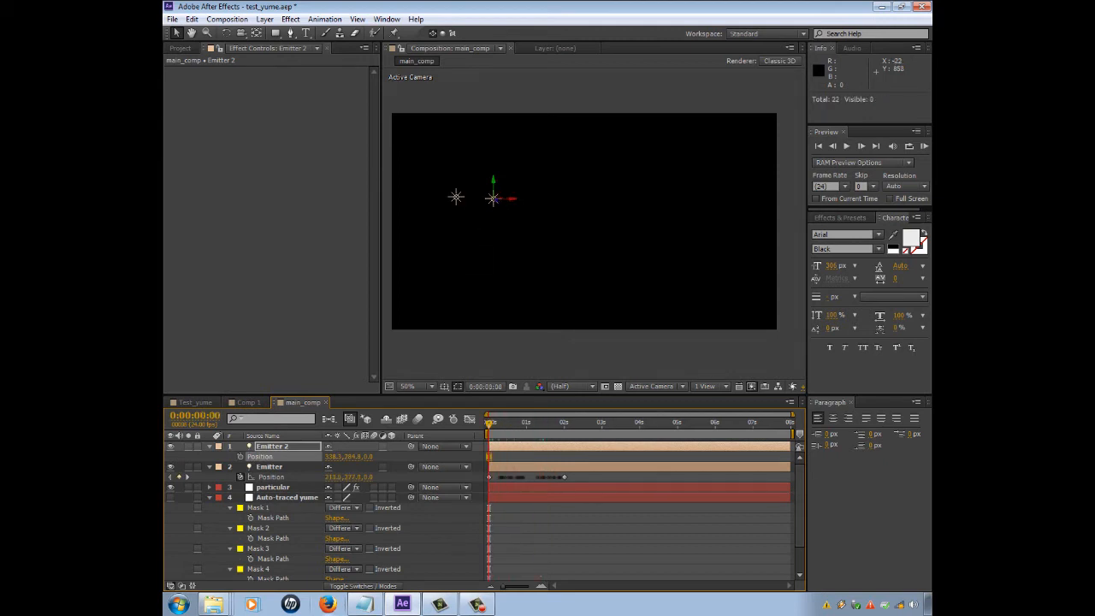
left_click(192, 19)
left_click(212, 117)
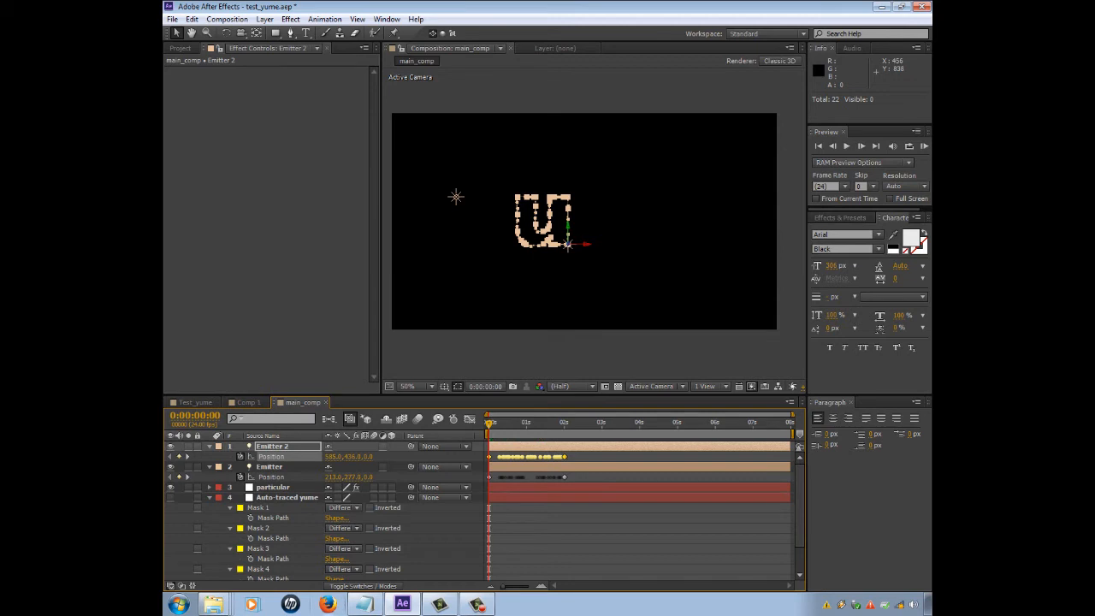
mouse_move(800, 504)
left_mouse_down()
mouse_move(800, 527)
mouse_move(800, 505)
left_mouse_up()
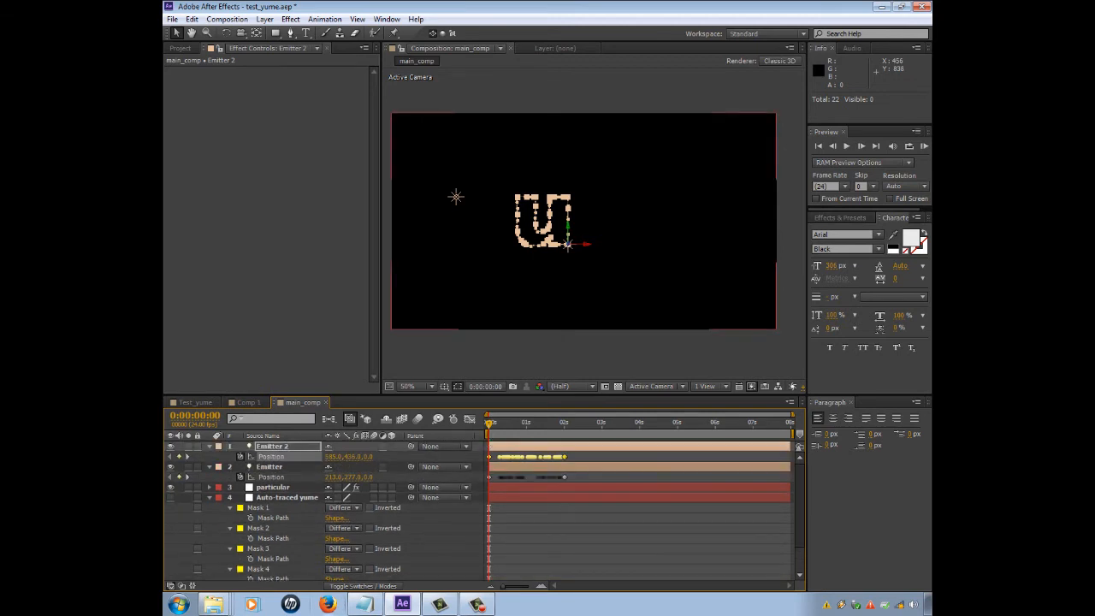
Step: Copy the Mask Path of Mask 1, the letter m outline, from the Auto-traced yume layer
left_click_drag(800, 505, 800, 528)
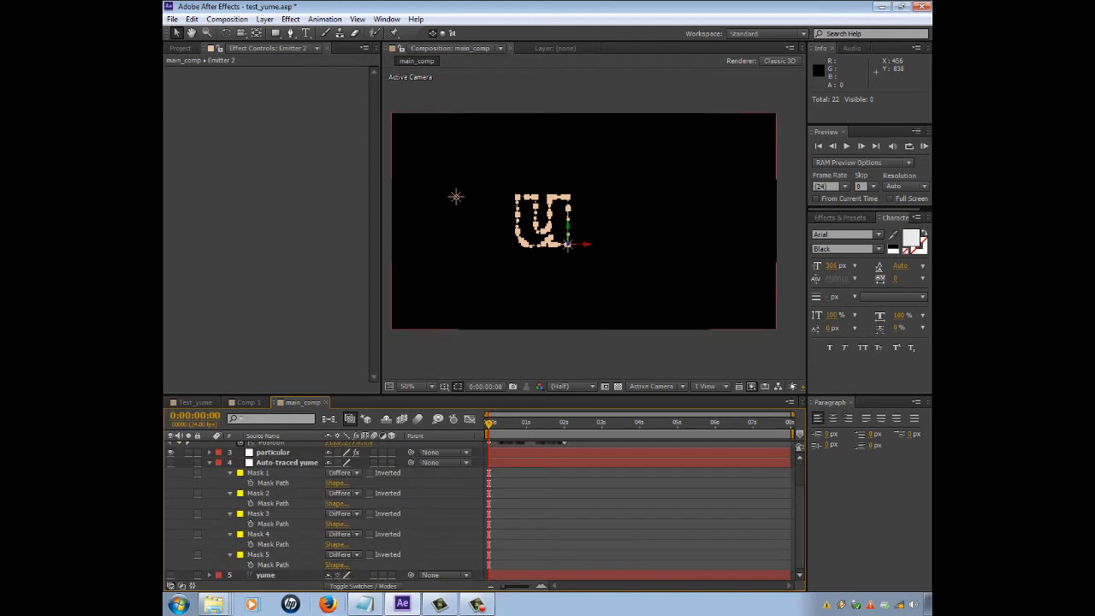
left_click(287, 463)
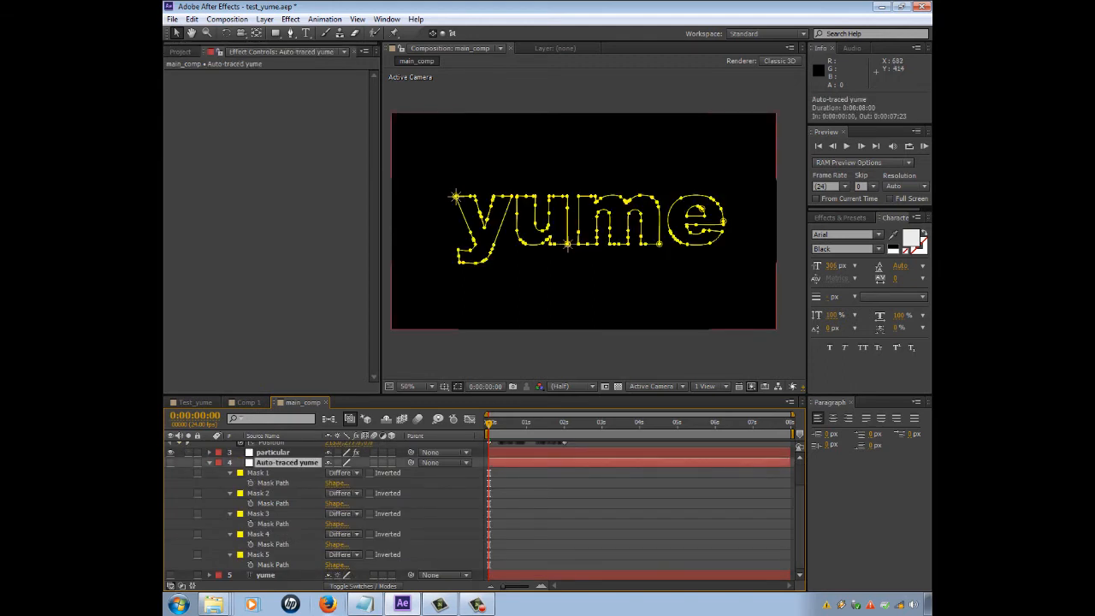
left_click(597, 238)
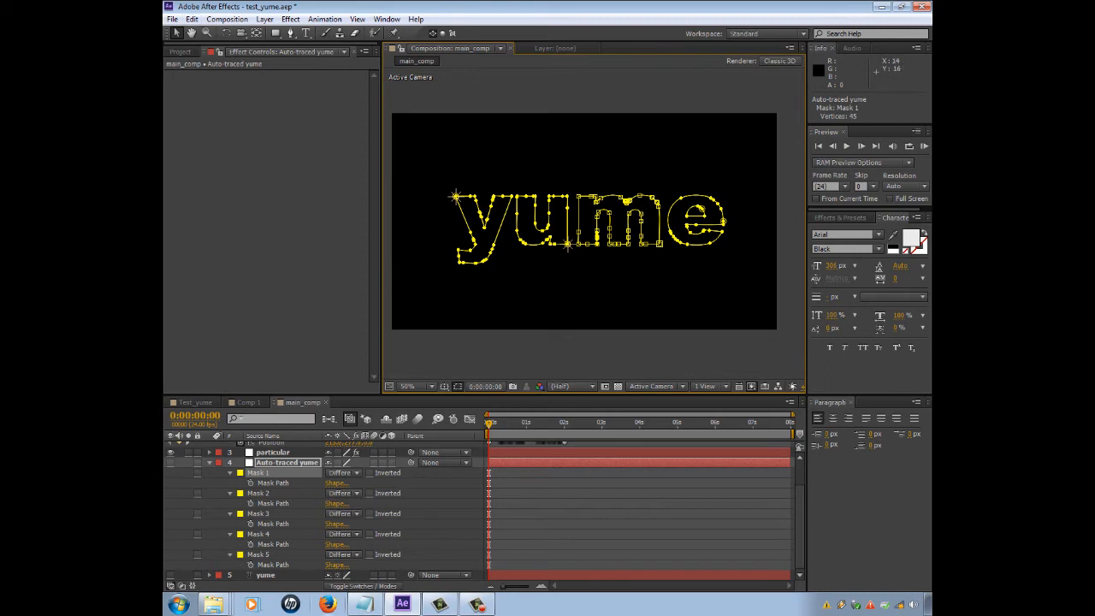
left_click(273, 484)
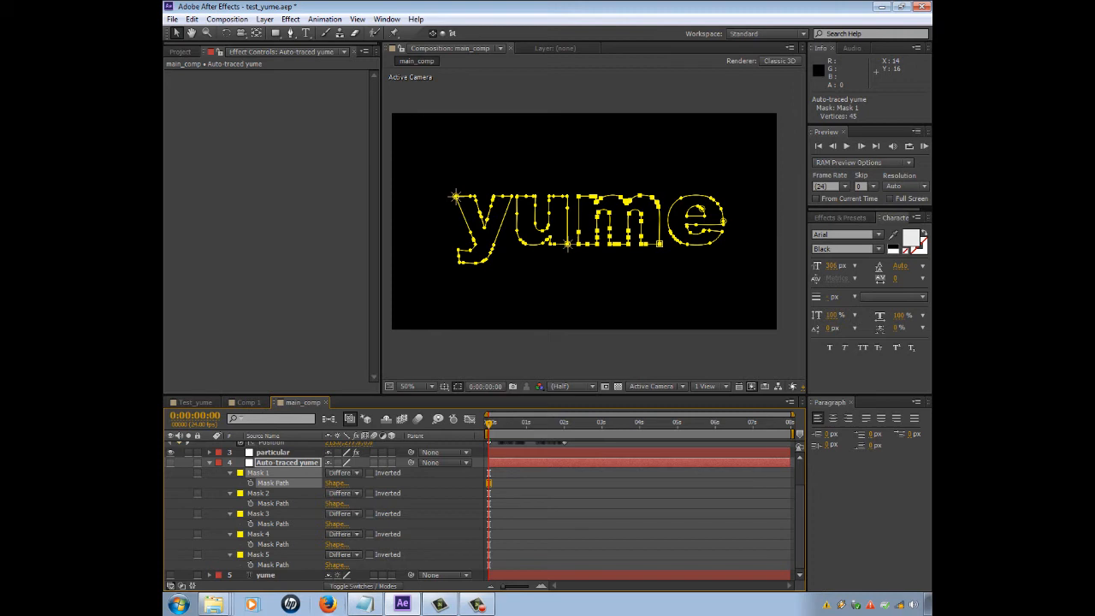
left_click(192, 19)
left_click(202, 89)
scroll(480, 512, "up", 2)
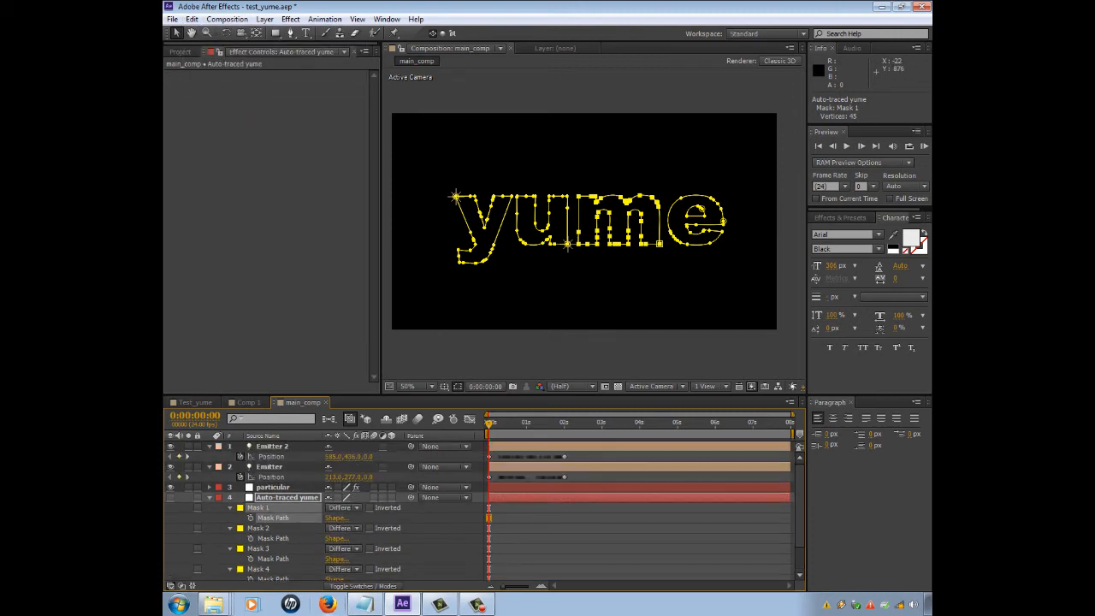
Step: Duplicate Emitter 2 and replace the copy's Position keyframes with the copied m outline path
left_click(272, 447)
key("ctrl+d")
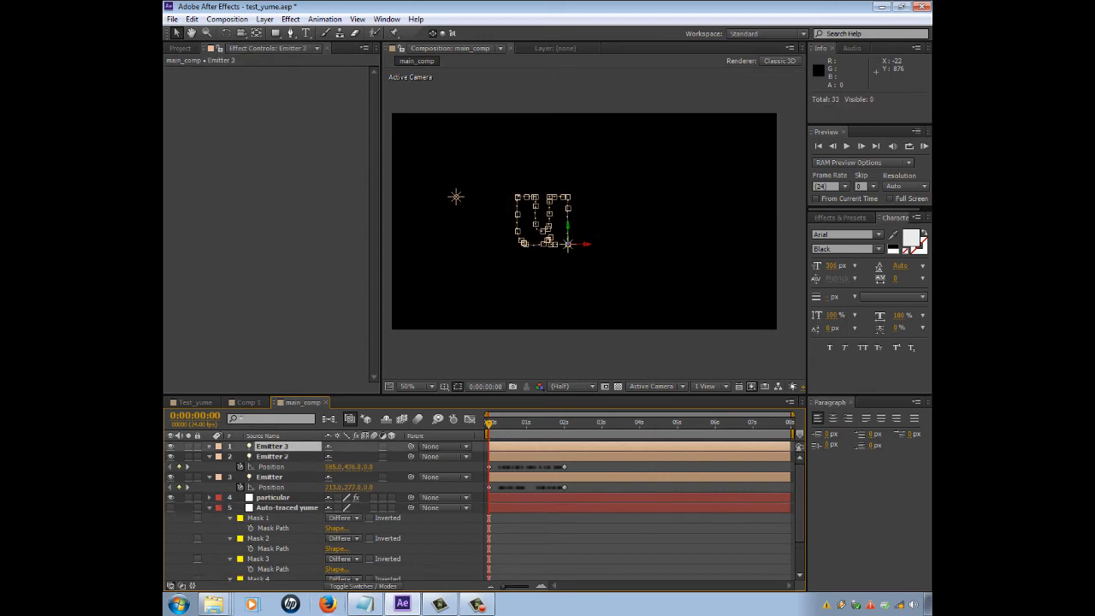
left_click(210, 447)
left_click(209, 446)
key("p")
left_click(240, 456)
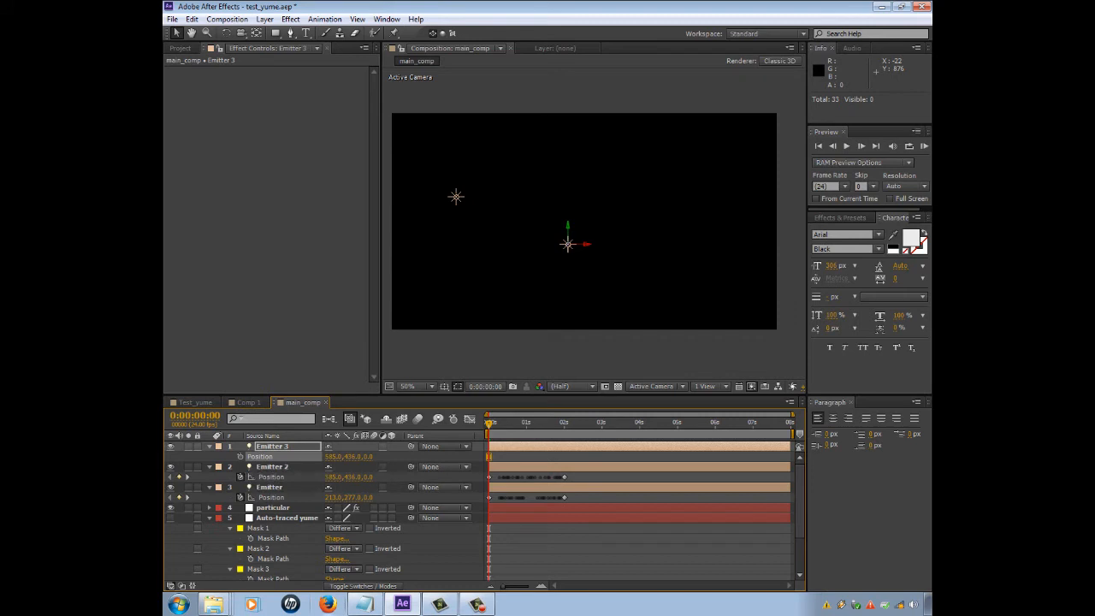
left_click(191, 19)
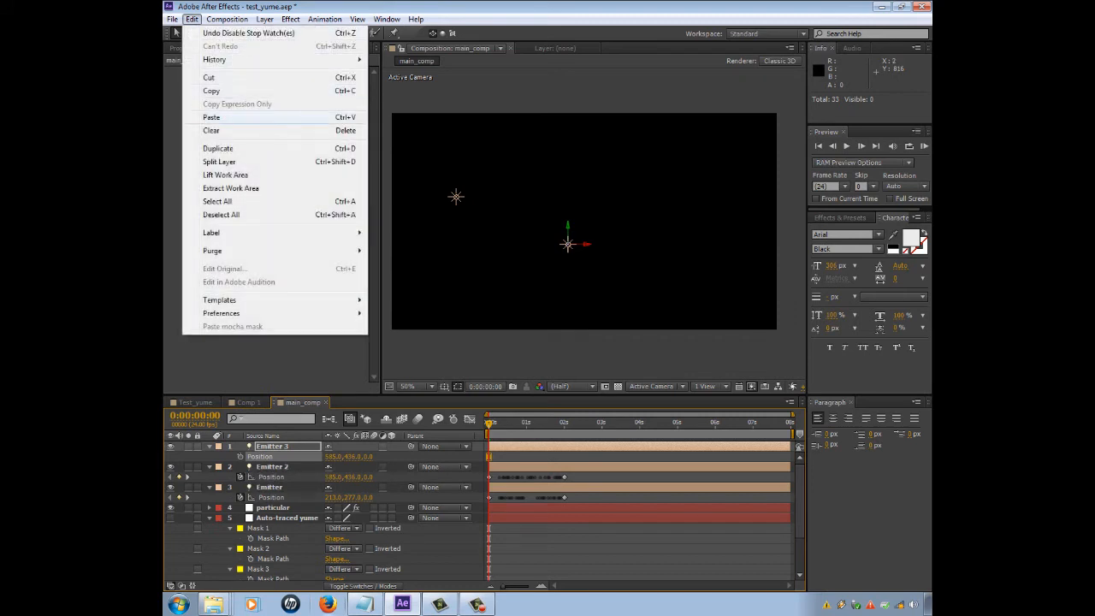
left_click(214, 117)
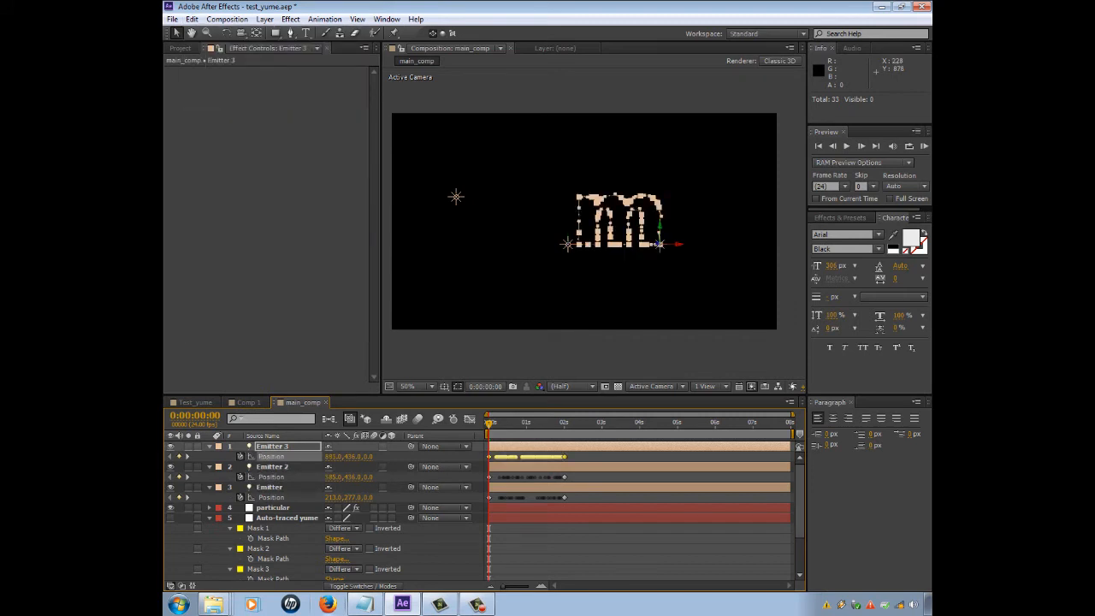
Step: Copy the Mask Path of Mask 2, the outer outline of the letter e, from the Auto-traced yume layer
left_click_drag(800, 504, 801, 534)
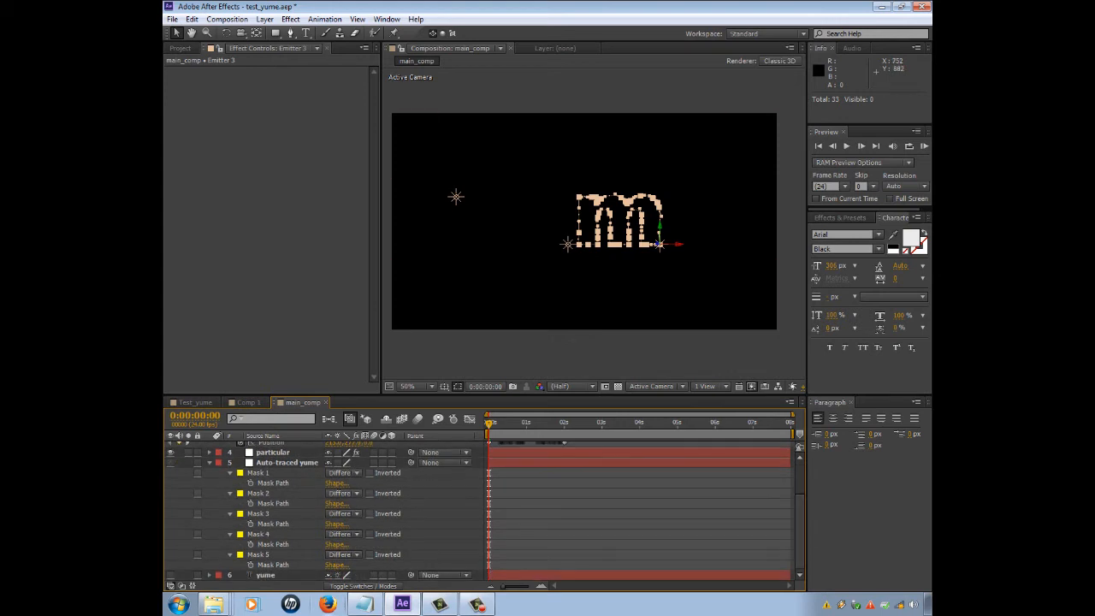
left_click(287, 463)
left_click(680, 240)
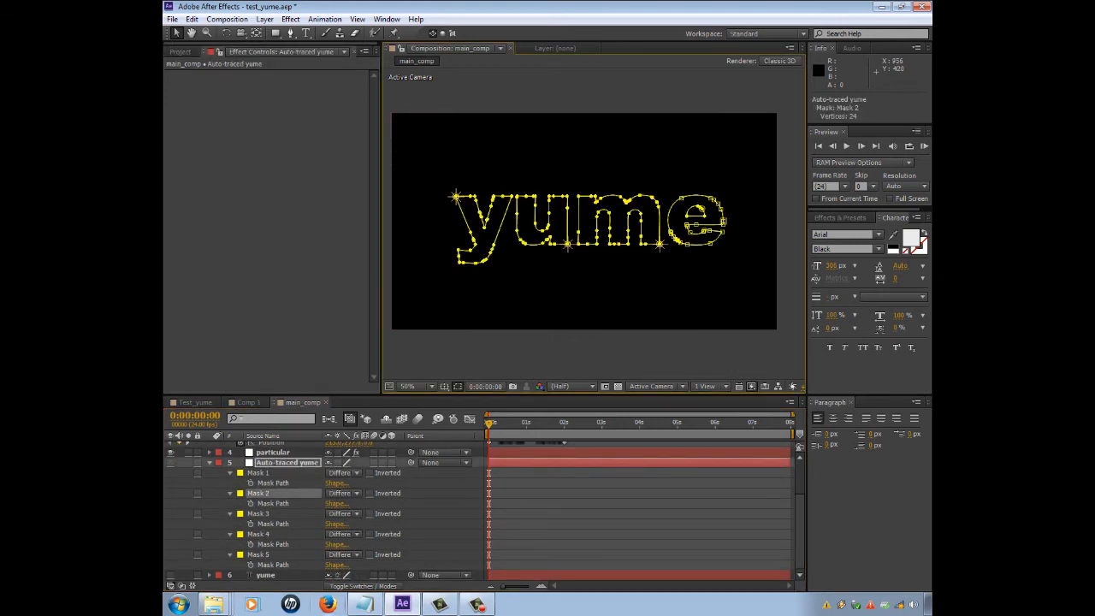
left_click(274, 504)
left_click(192, 19)
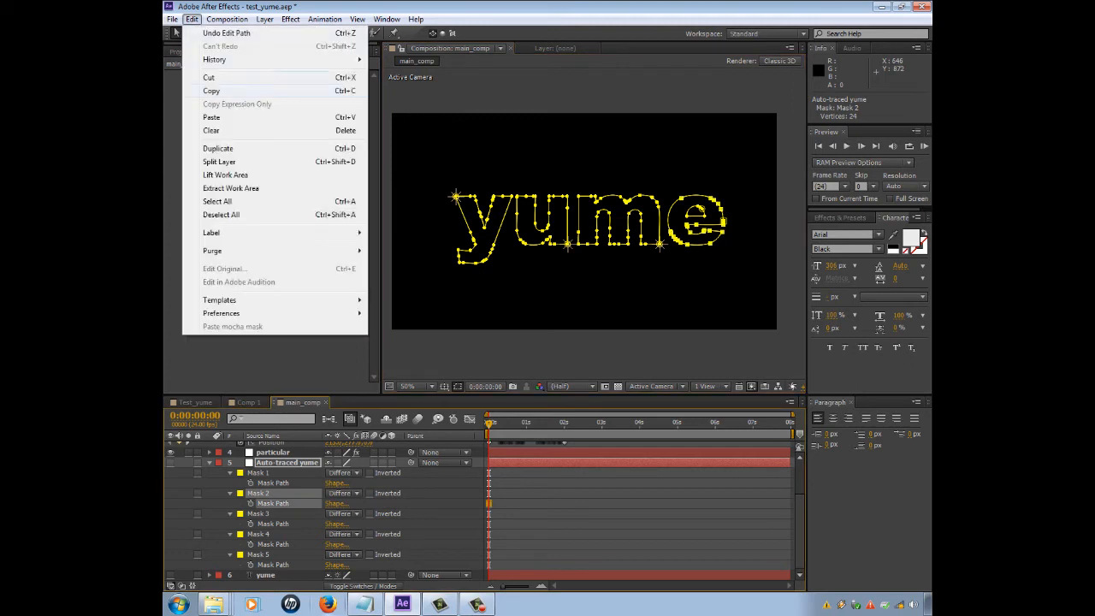
left_click(208, 91)
Step: Duplicate Emitter 3 and replace the copy's Position keyframes with the copied e outline path
scroll(316, 513, "up", 3)
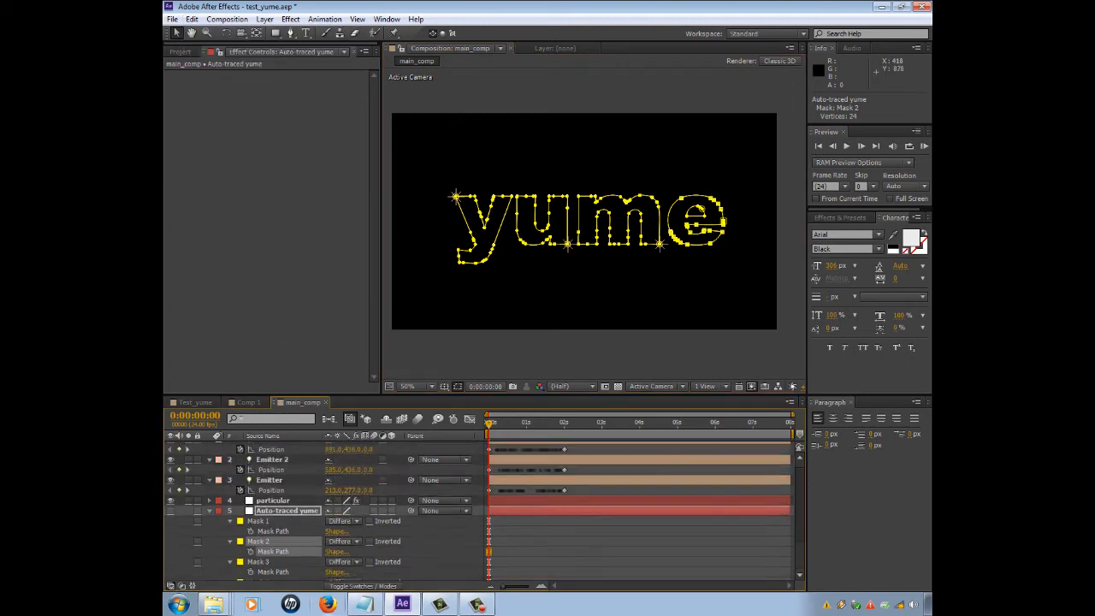
left_click(272, 446)
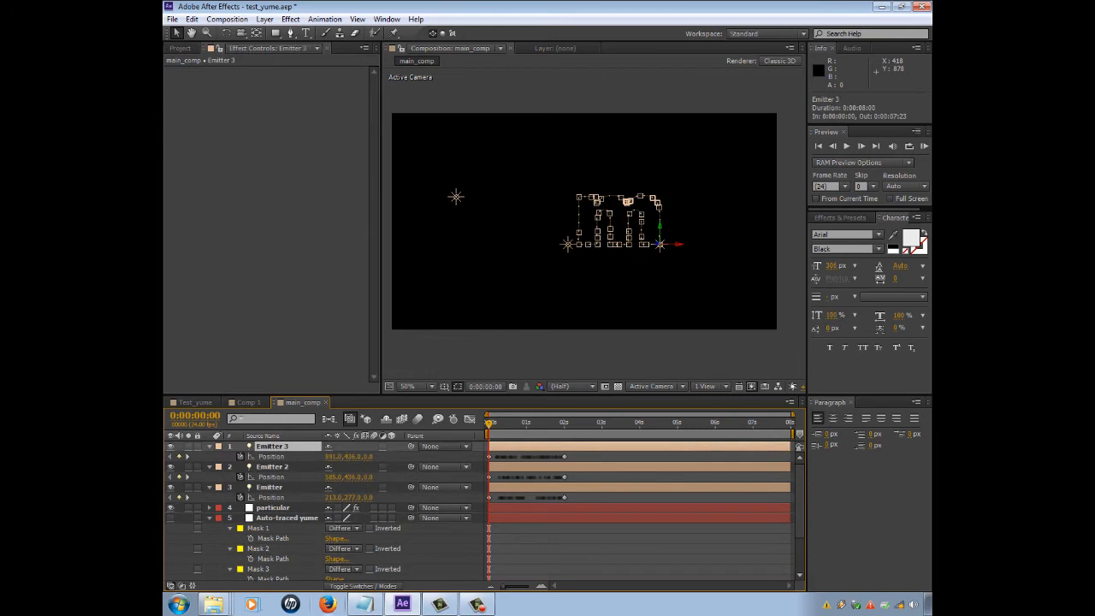
key("ctrl+d")
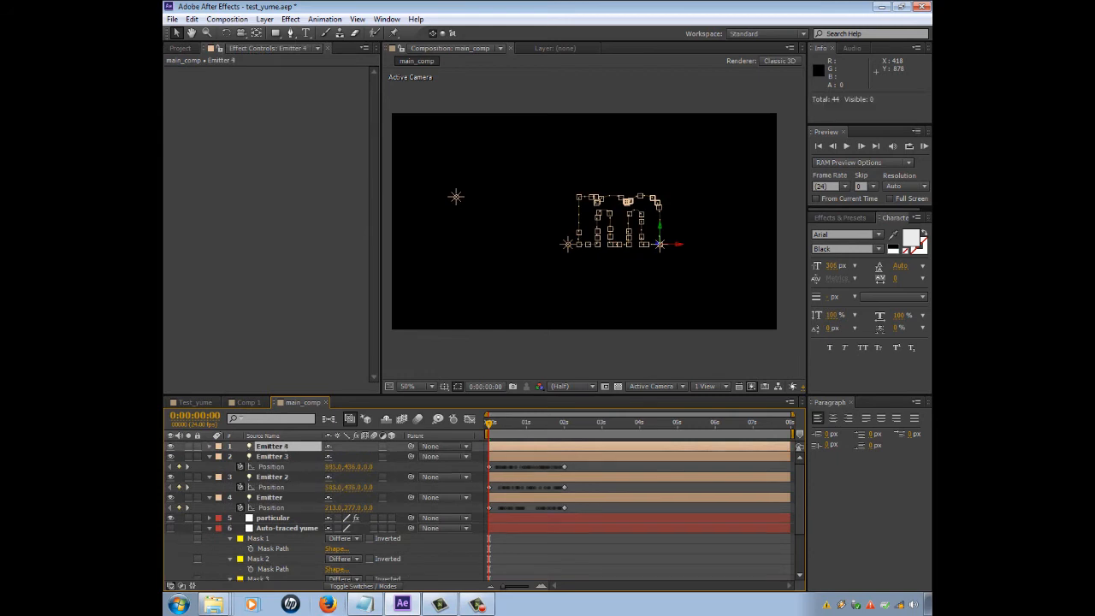
key("p")
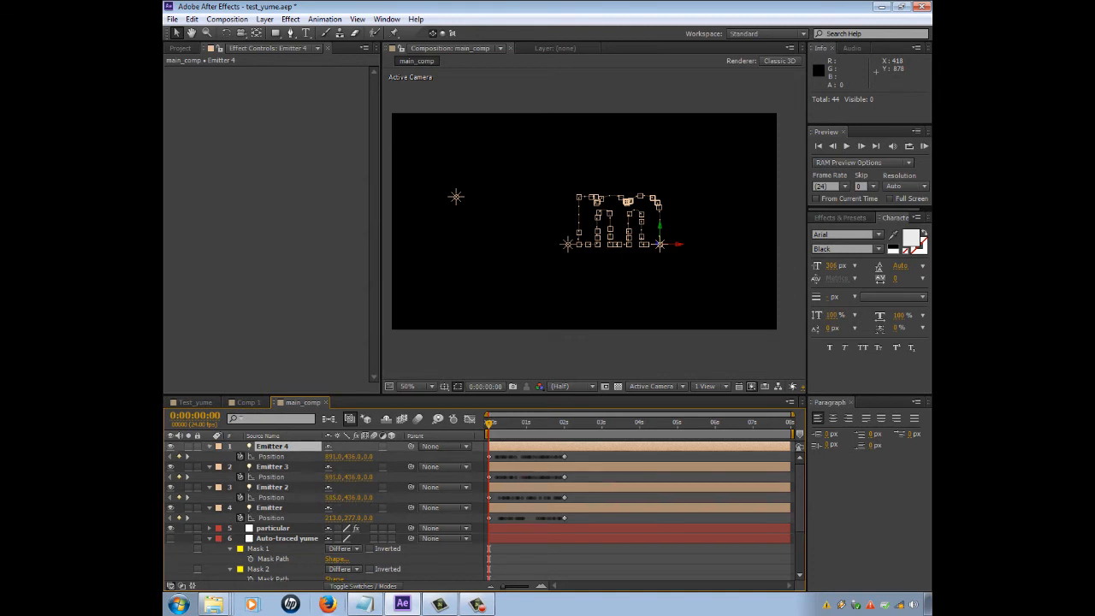
left_click(240, 456)
left_click(192, 19)
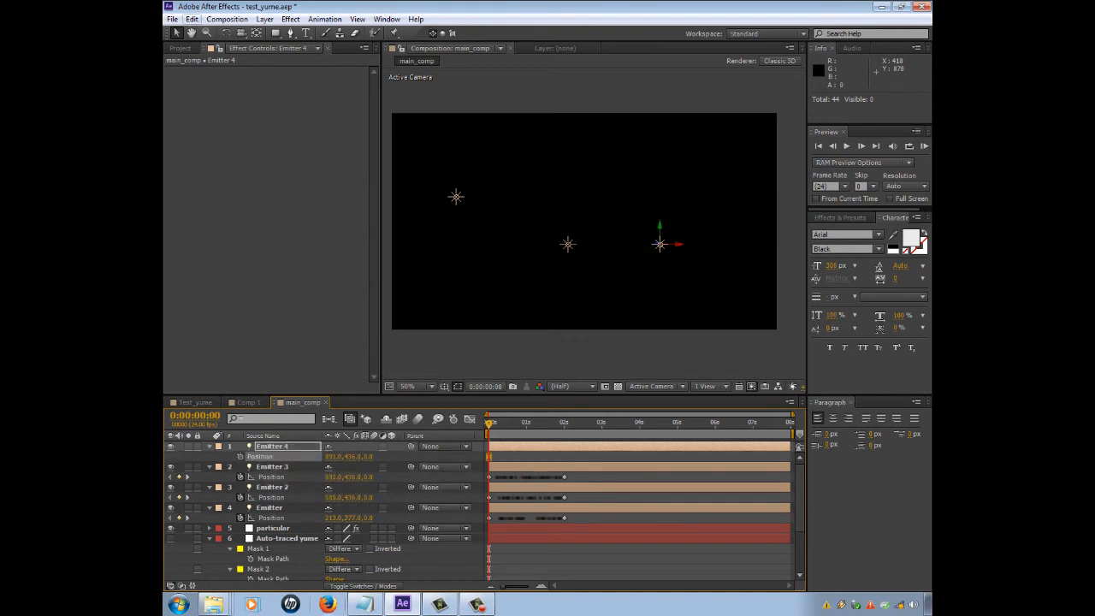
left_click(211, 117)
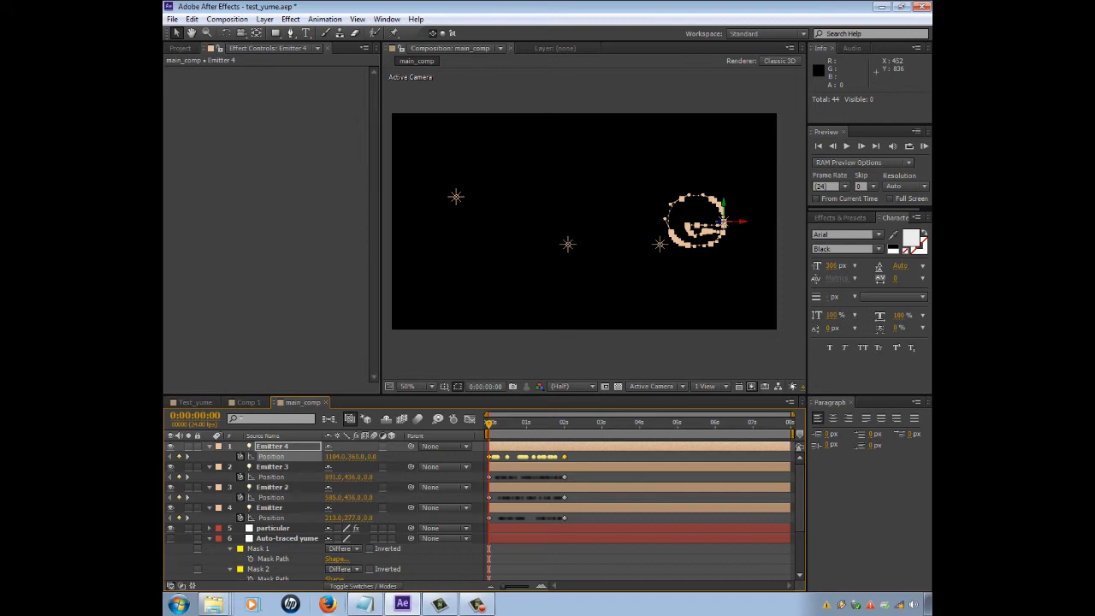
Step: Preview the animation briefly and check which letter path each of the four Emitter lights follows
key("space")
left_click_drag(506, 424, 488, 424)
left_click(270, 508)
left_click(272, 487)
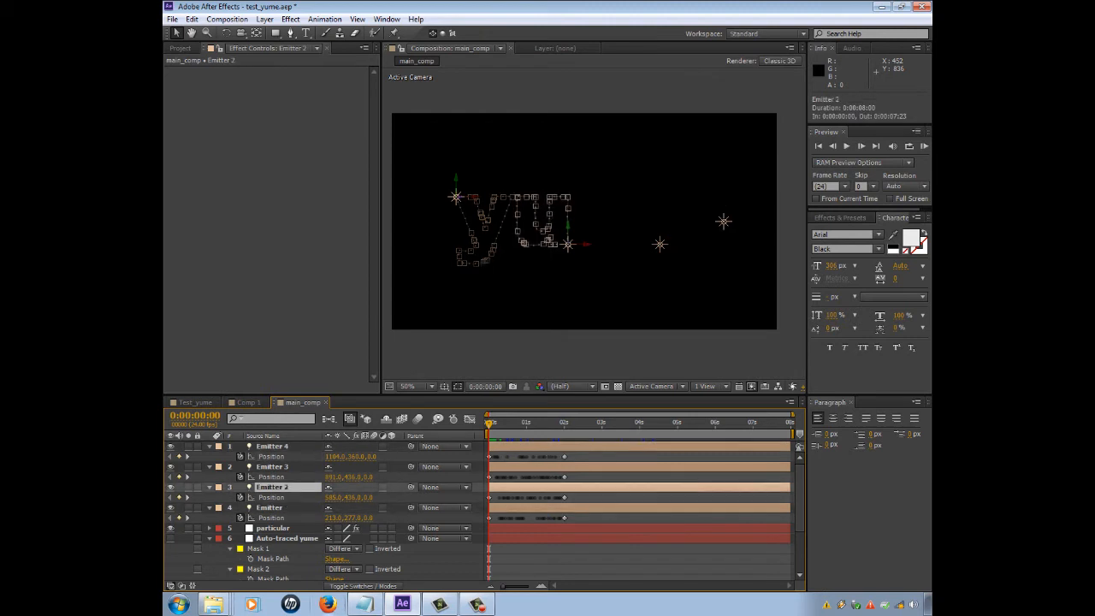
left_click(272, 498)
left_click(271, 509)
left_click(272, 488)
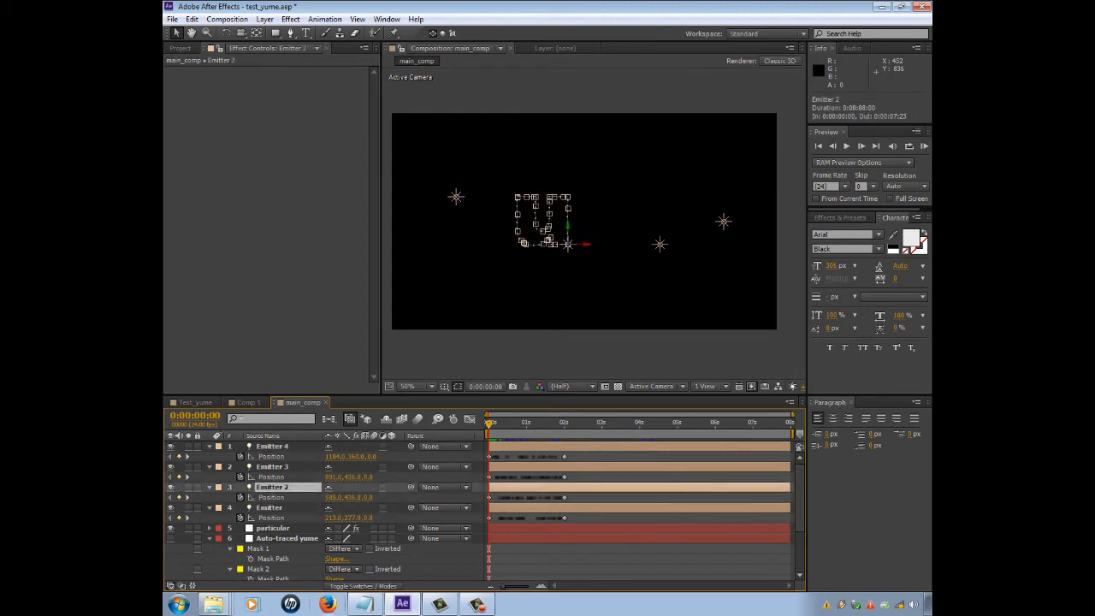
left_click(273, 467)
left_click(263, 436)
left_click(272, 447)
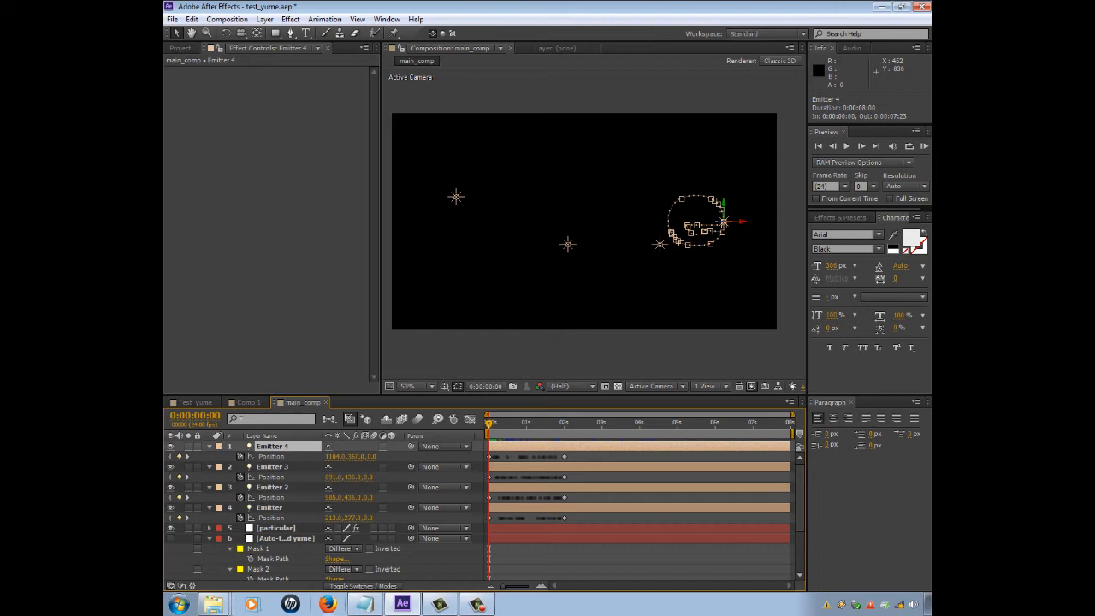
Step: Play a preview of the complete four-letter animation in main_comp from the start and stop it
key("space")
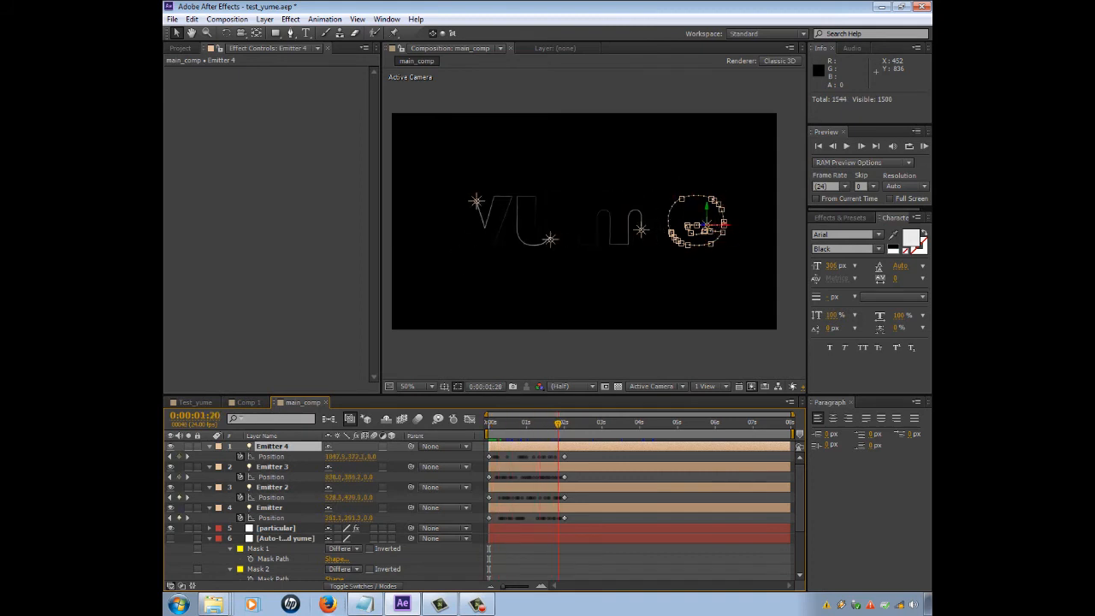
key("space")
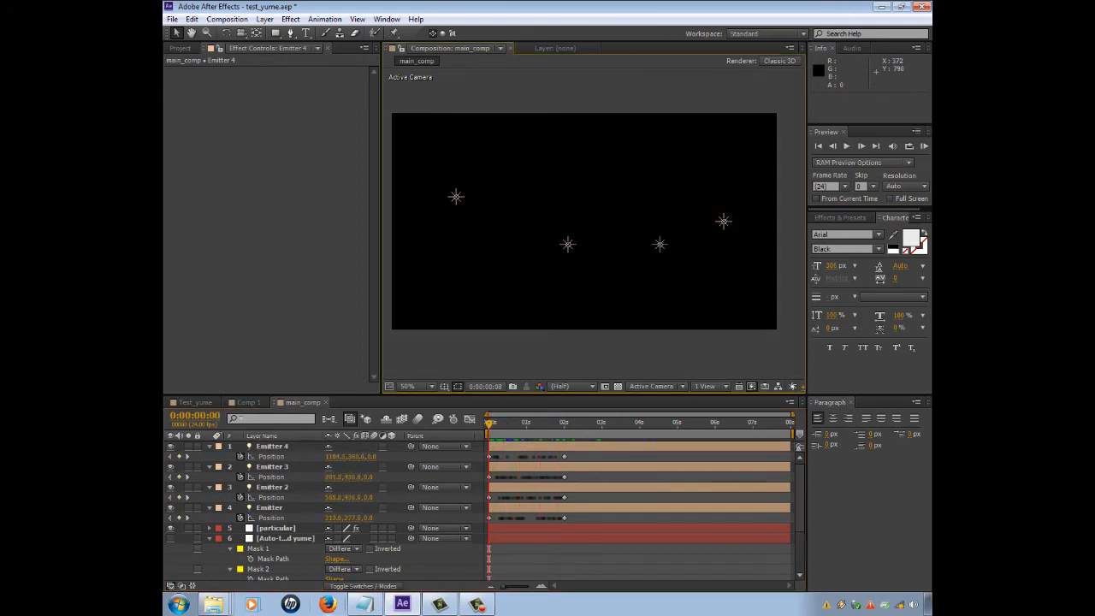
key("space")
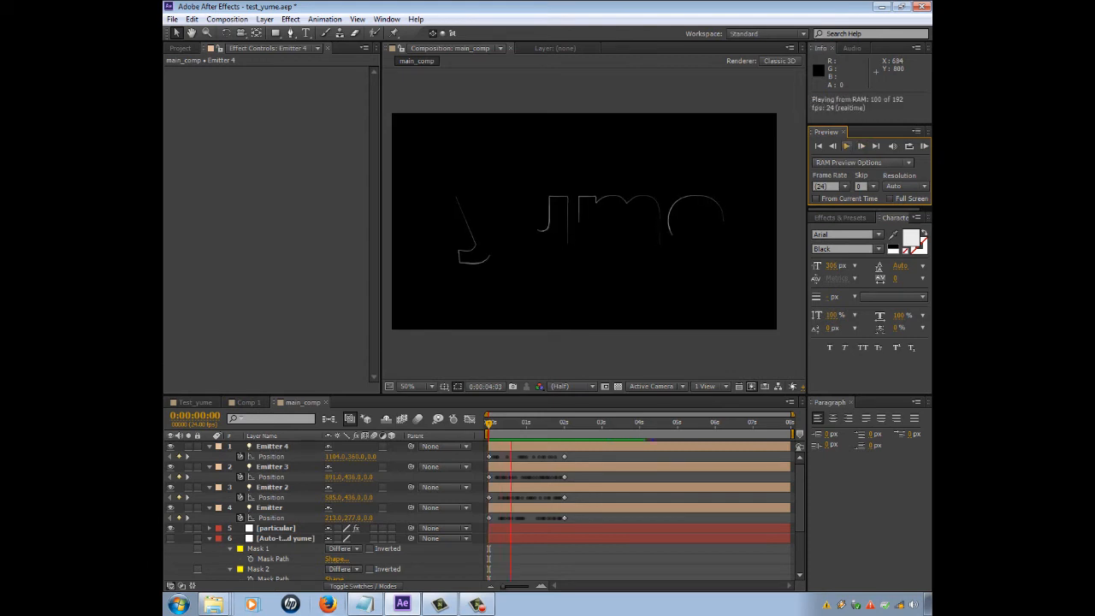
key("space")
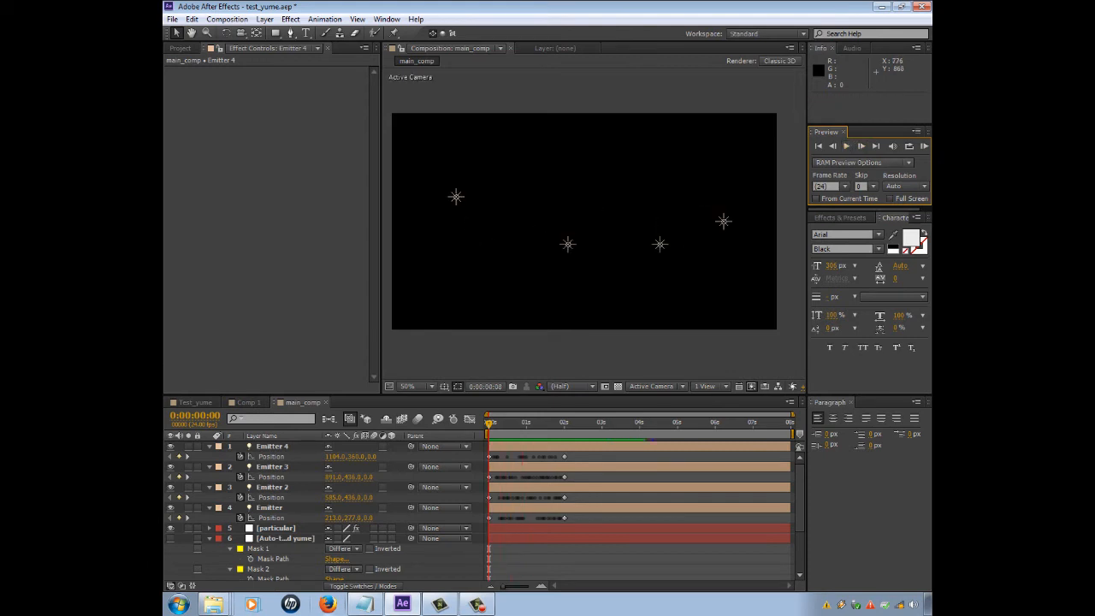
Step: Examine where the Position keyframes of the Emitter lights start and end on the timeline
left_click(490, 457)
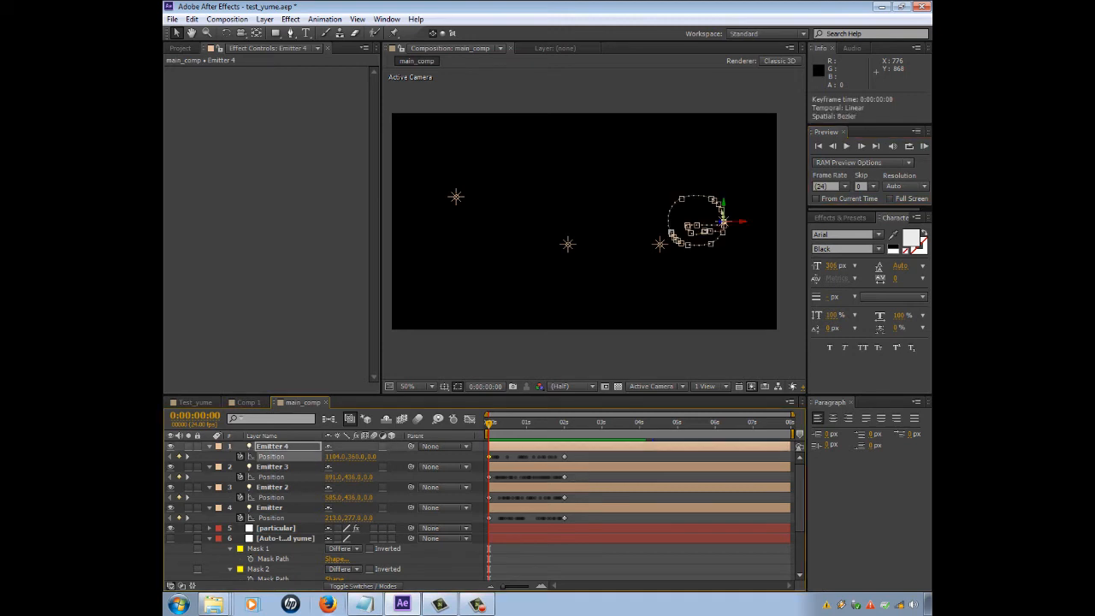
left_click_drag(579, 495, 485, 502)
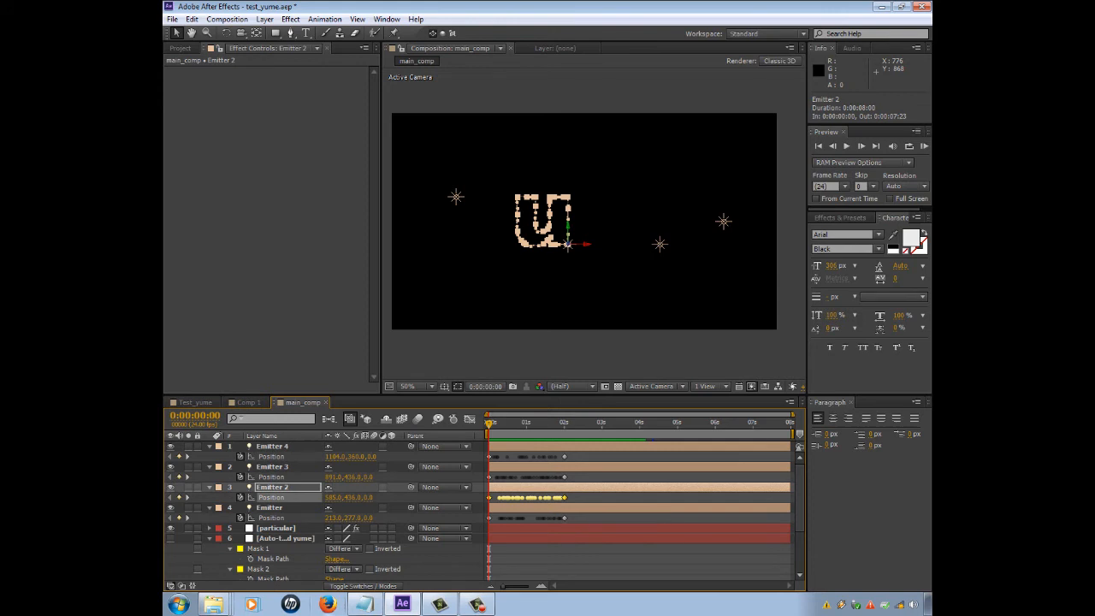
left_click(564, 518)
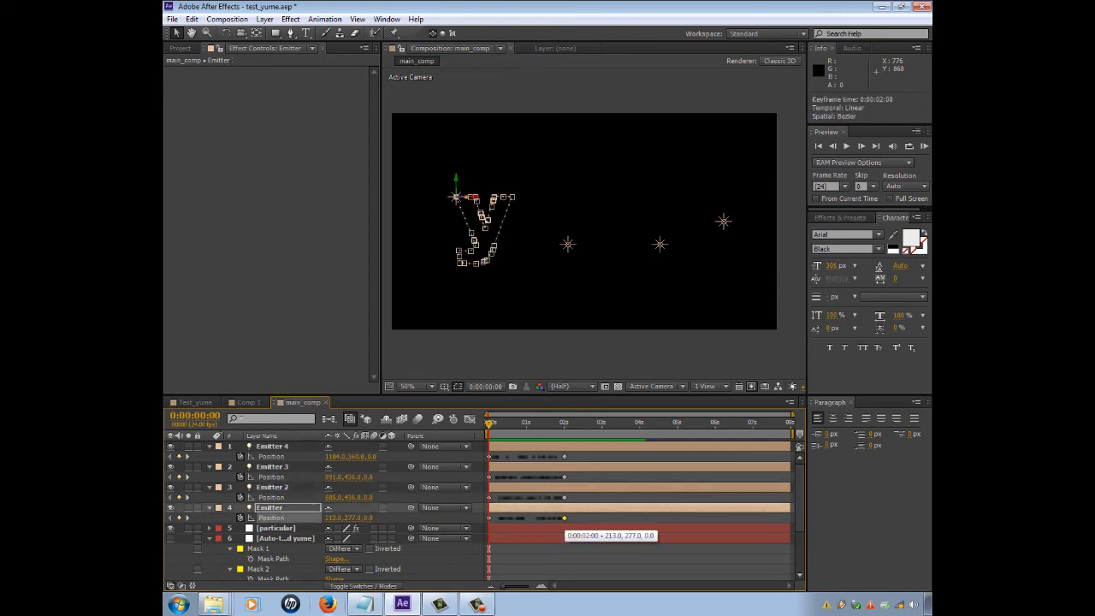
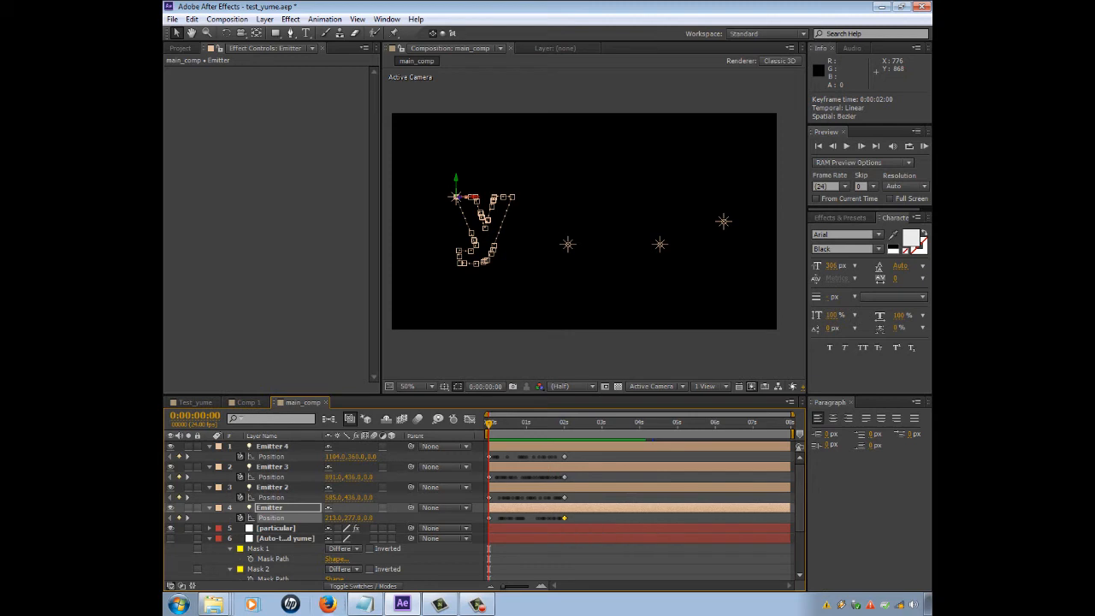
left_click(562, 423)
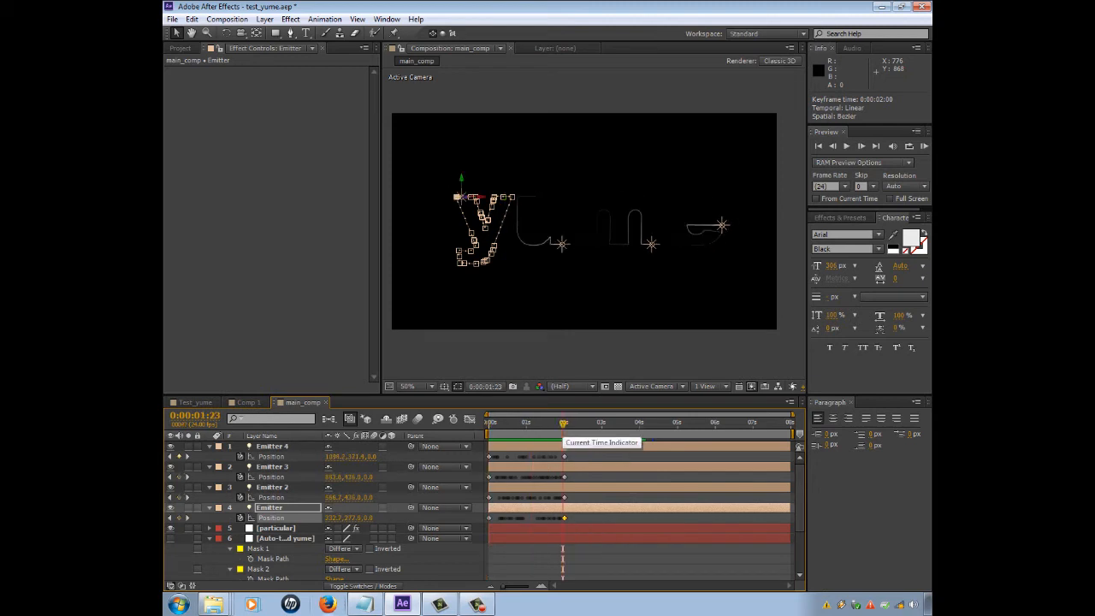
key("Home")
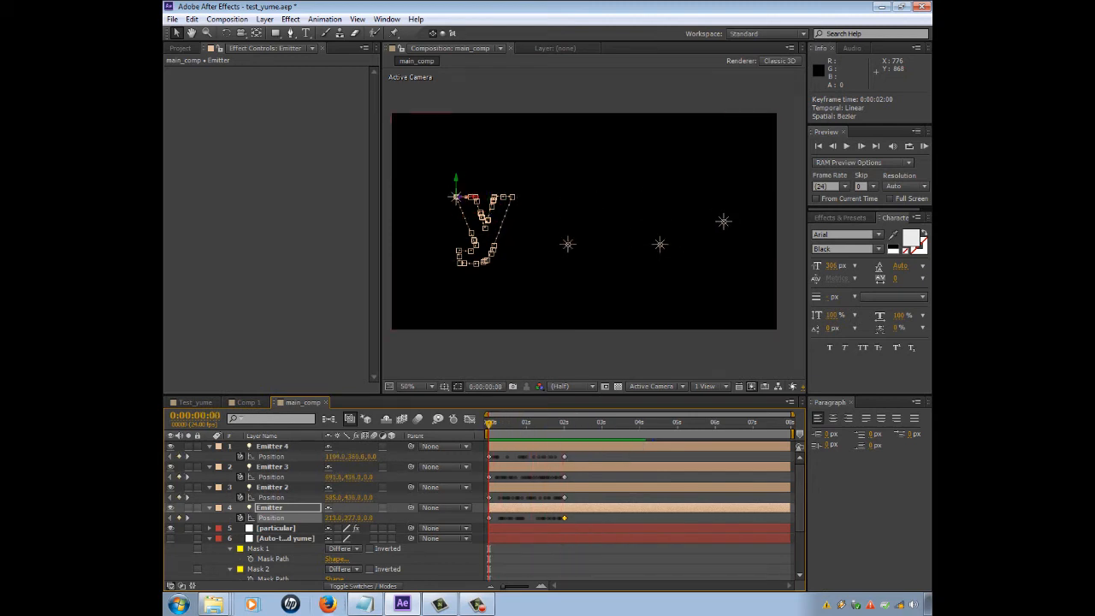
Step: Try to stretch the Position animations of Emitter and Emitter 2 to about 0:00:03:00 by moving only their last keyframes, and undo both moves
left_click_drag(564, 518, 602, 518)
left_click(602, 423)
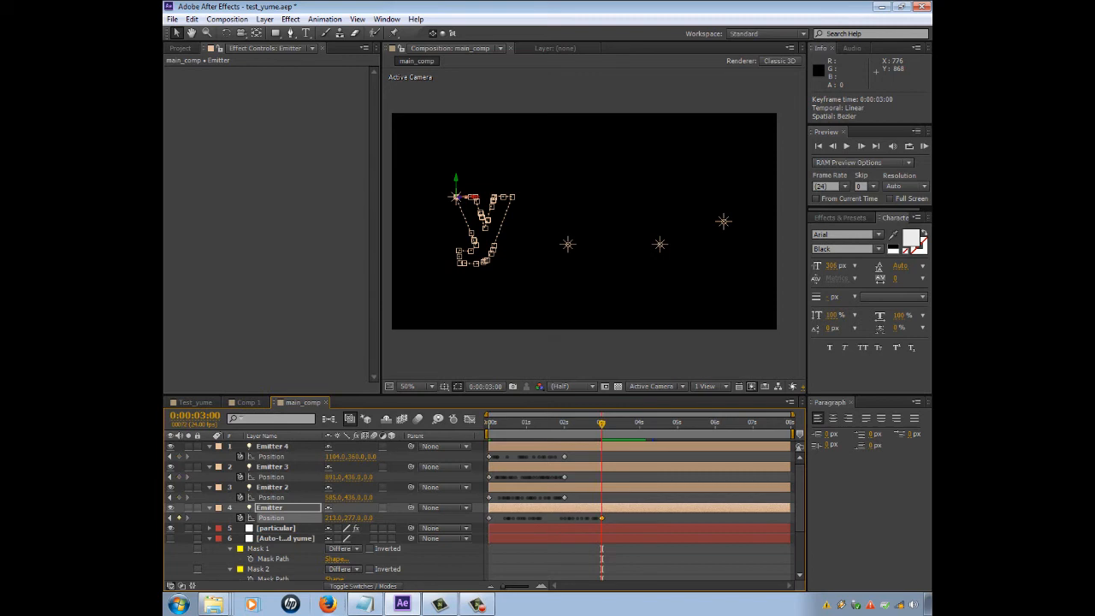
left_click_drag(564, 497, 601, 497)
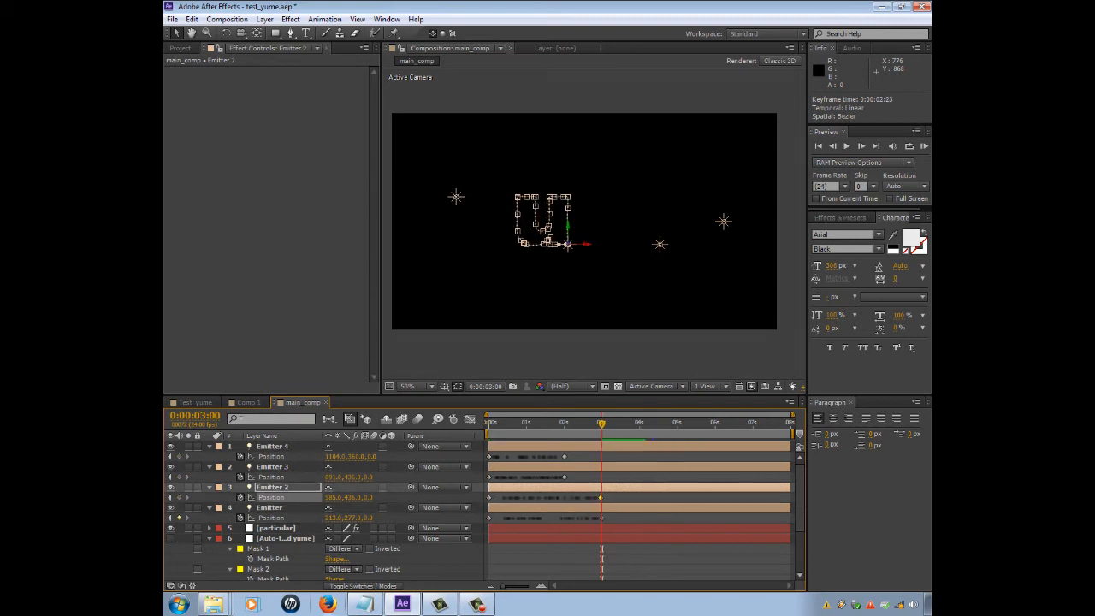
key("ctrl+z")
key("ctrl+z")
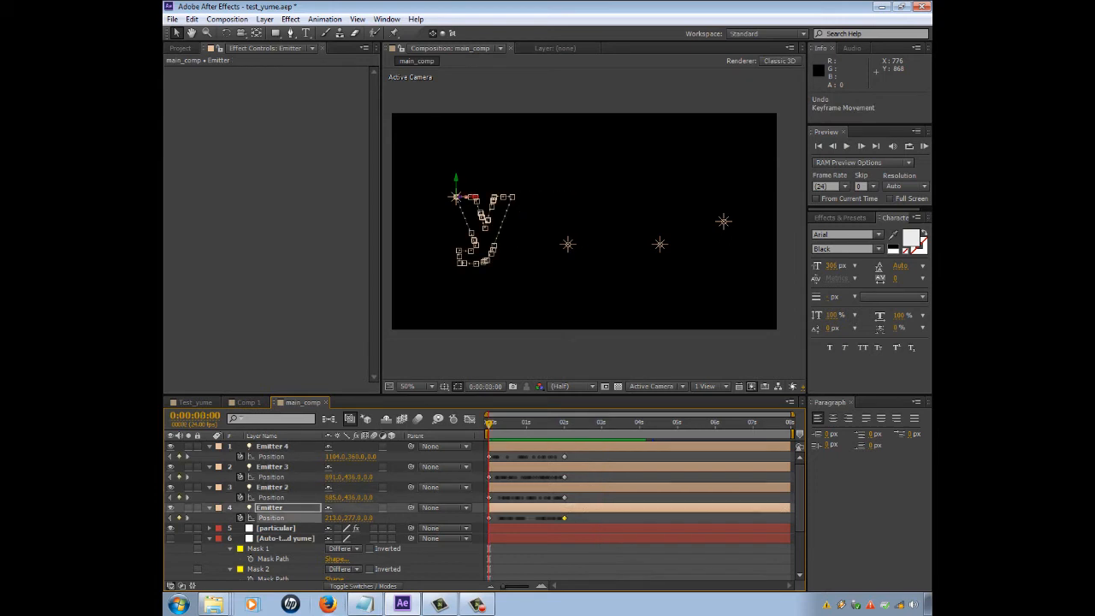
Step: Shift all of Emitter's Position keyframes together to end at 0:00:03:00, and set the current time to 0:00:03:01
left_click(271, 518)
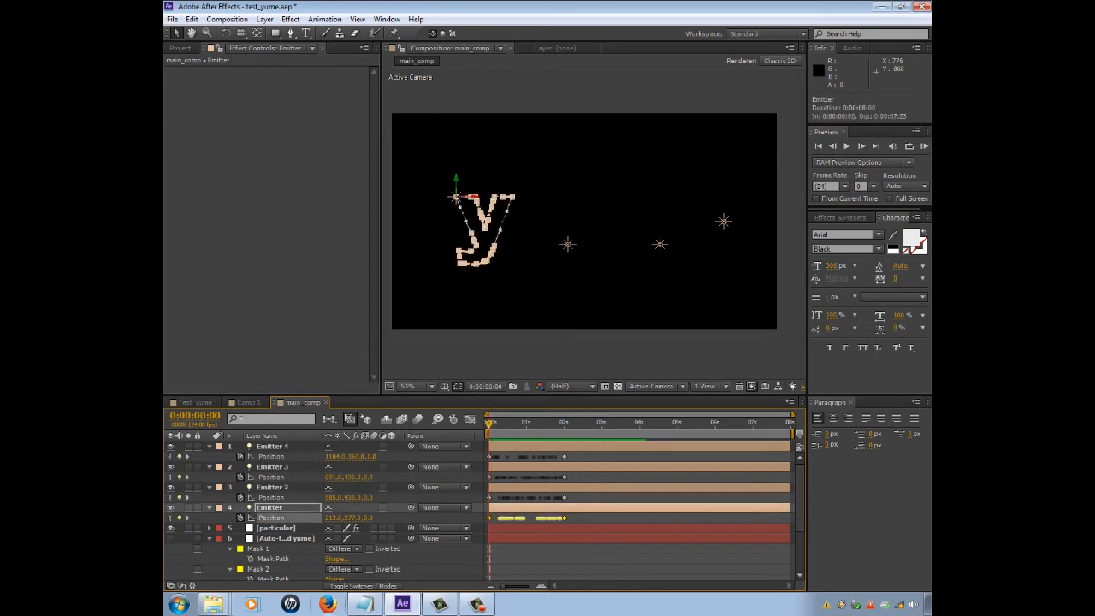
left_click_drag(565, 518, 603, 518)
left_click(603, 423)
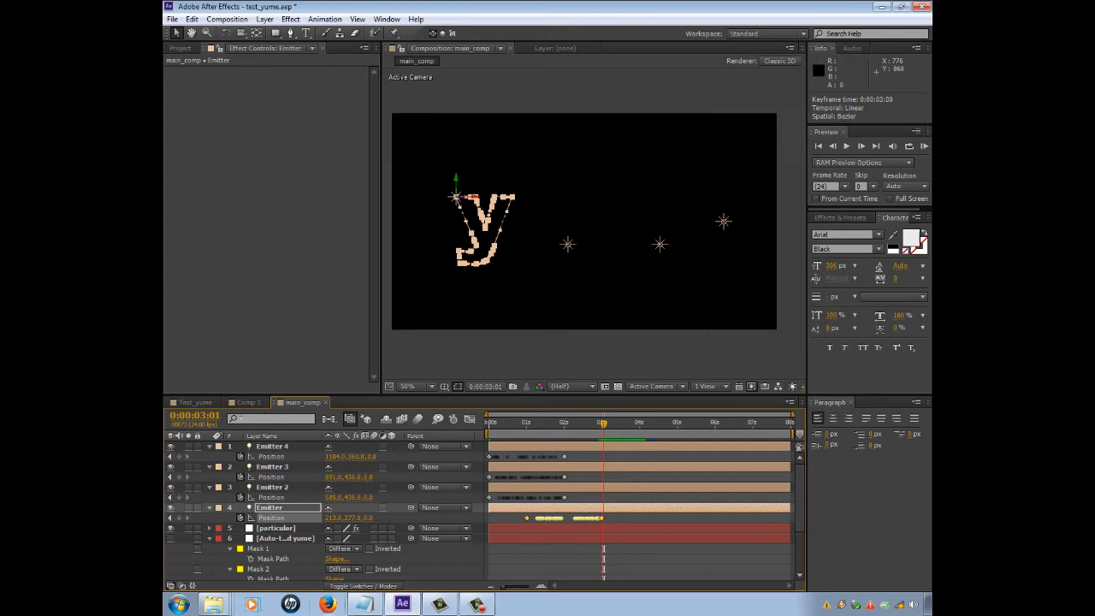
Step: Shift all of Emitter 2's Position keyframes together so that the last one falls at 0:00:02:21
left_click(565, 498)
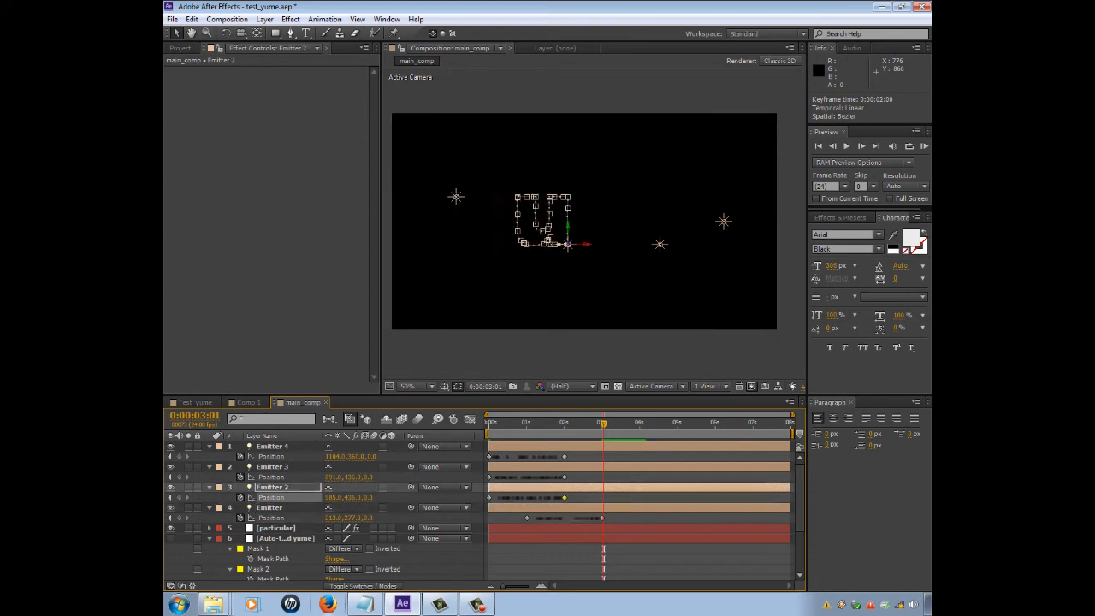
left_click(272, 497)
left_click_drag(565, 497, 598, 497)
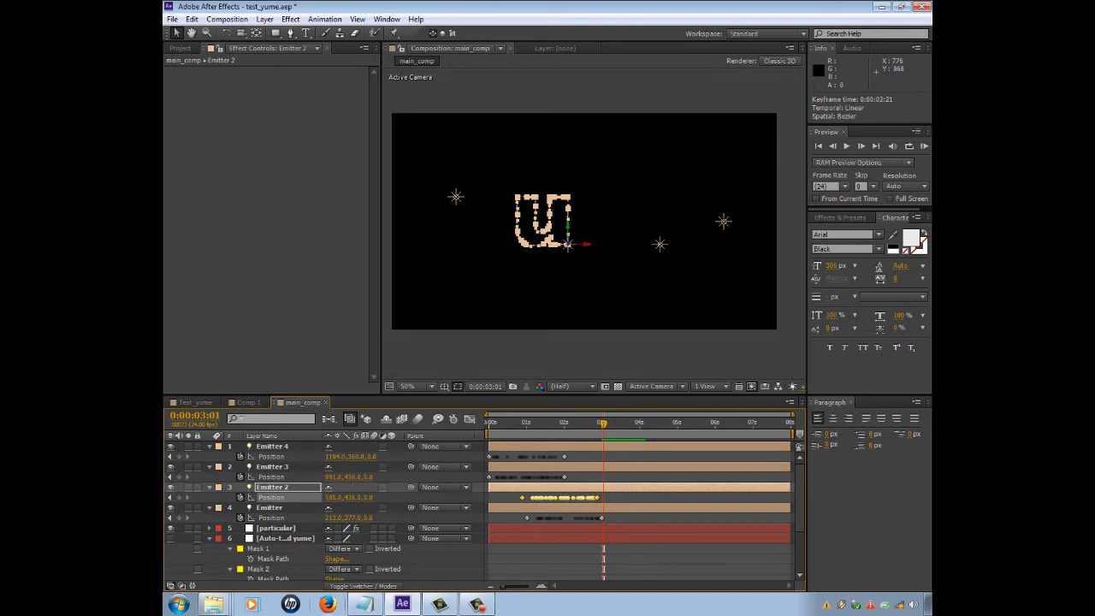
Step: Shift all Position keyframes of Emitter 3 to end at 0:00:02:18 and those of Emitter 4 to end at 0:00:03:01
left_click(271, 477)
left_click_drag(565, 476, 592, 477)
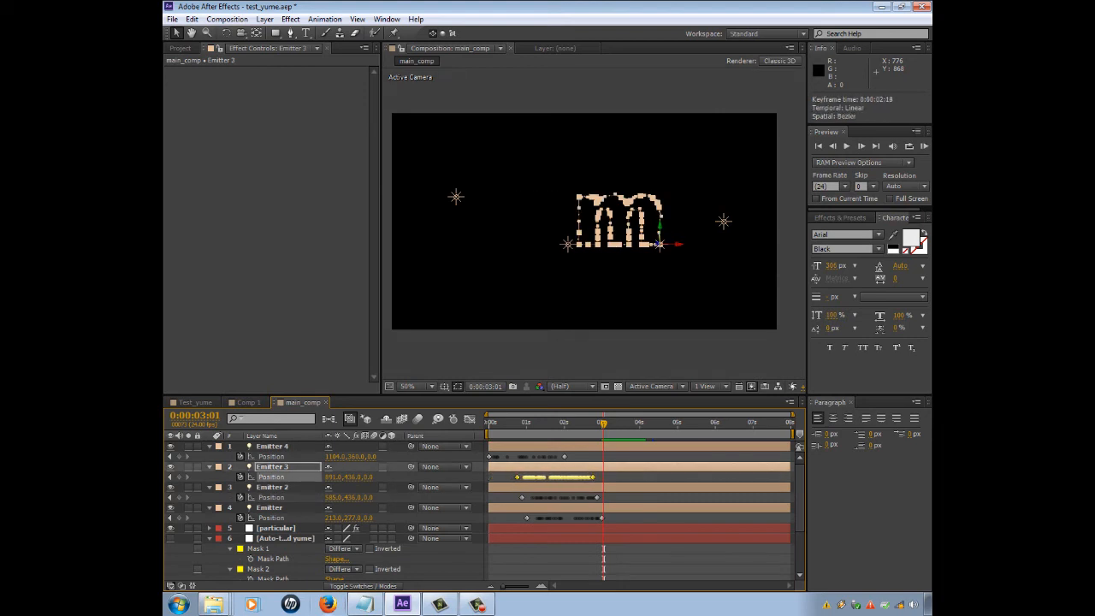
left_click(271, 457)
left_click_drag(565, 457, 603, 457)
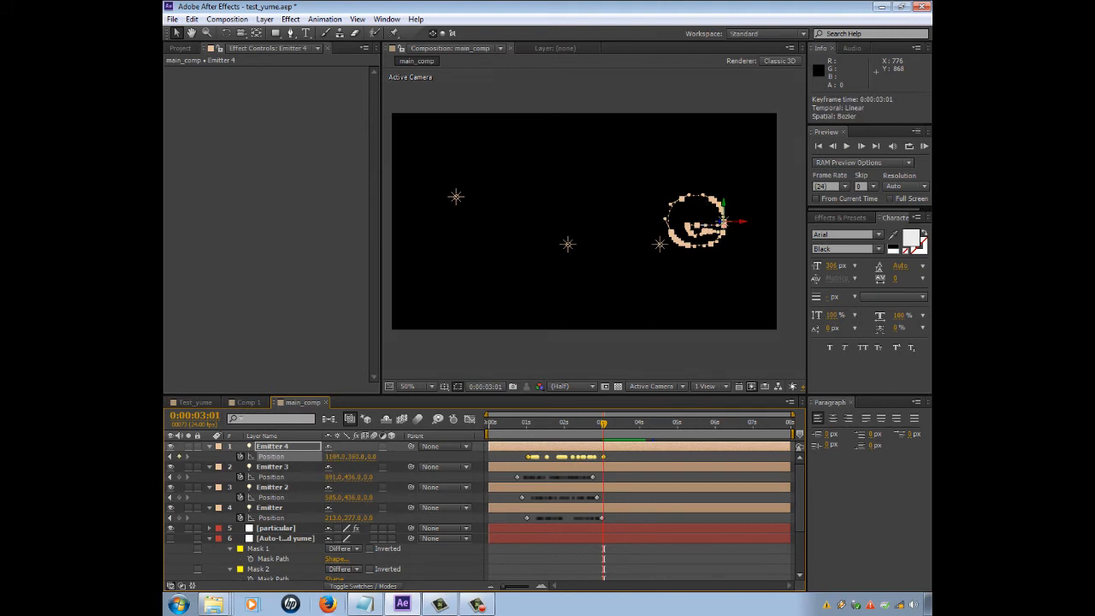
Step: Move the first Position keyframes of Emitter 4 and Emitter to 0:00:00:11, Emitter 3's to 0:00:00:08 and Emitter 2's to 0:00:00:06
left_click(272, 467)
left_click(272, 478)
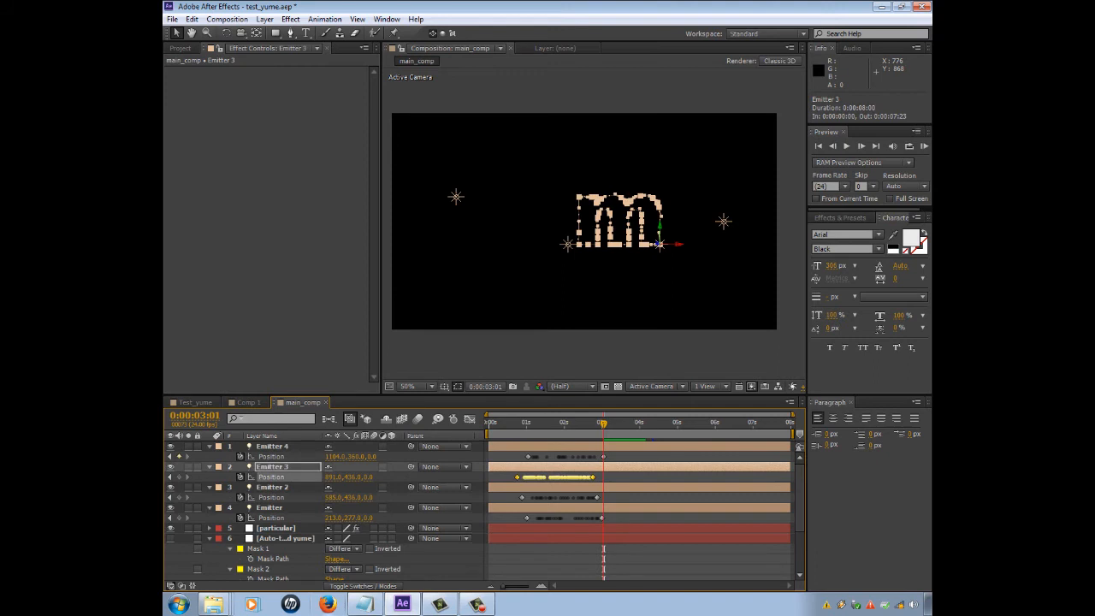
left_click(528, 457)
left_click_drag(528, 457, 499, 497)
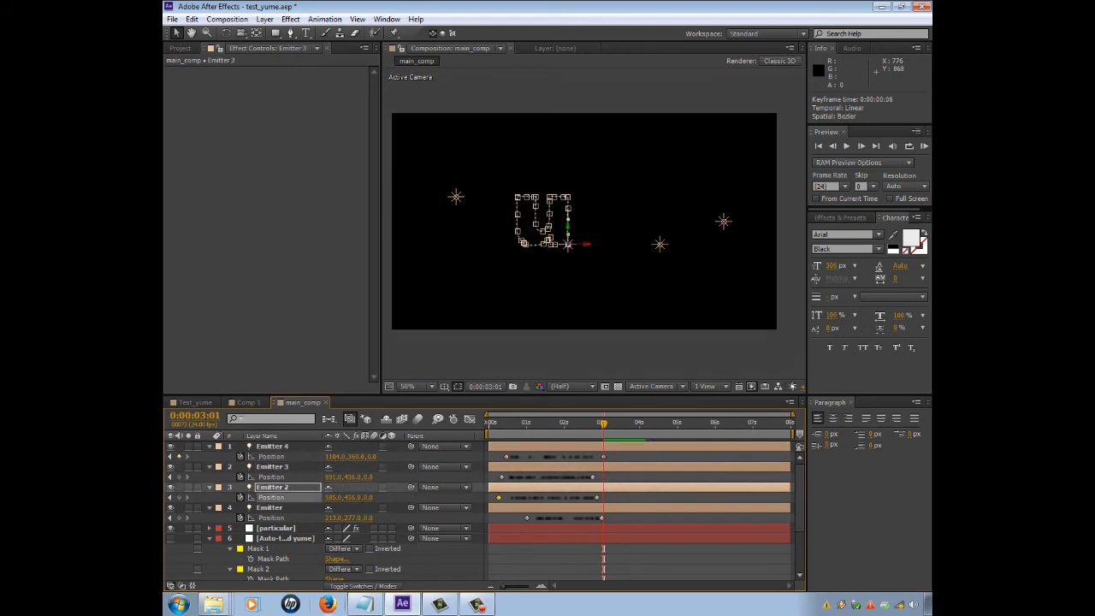
left_click(528, 517)
left_click_drag(527, 518, 507, 518)
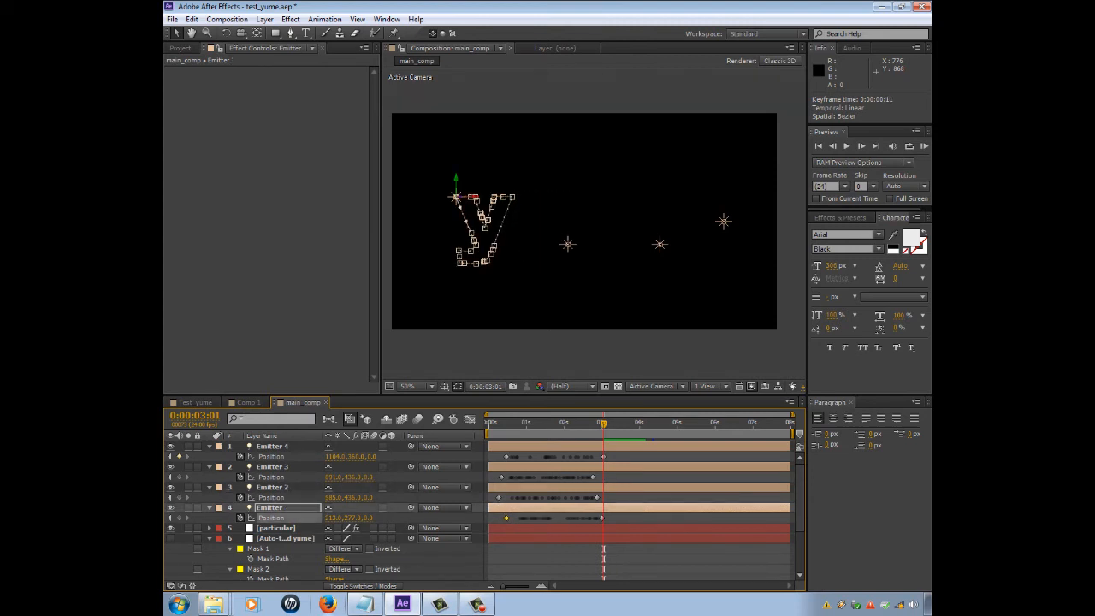
Step: Return the current time to 0:00:00:00 and run a RAM preview of the retimed emitter lights
left_click_drag(603, 423, 487, 424)
left_click(651, 349)
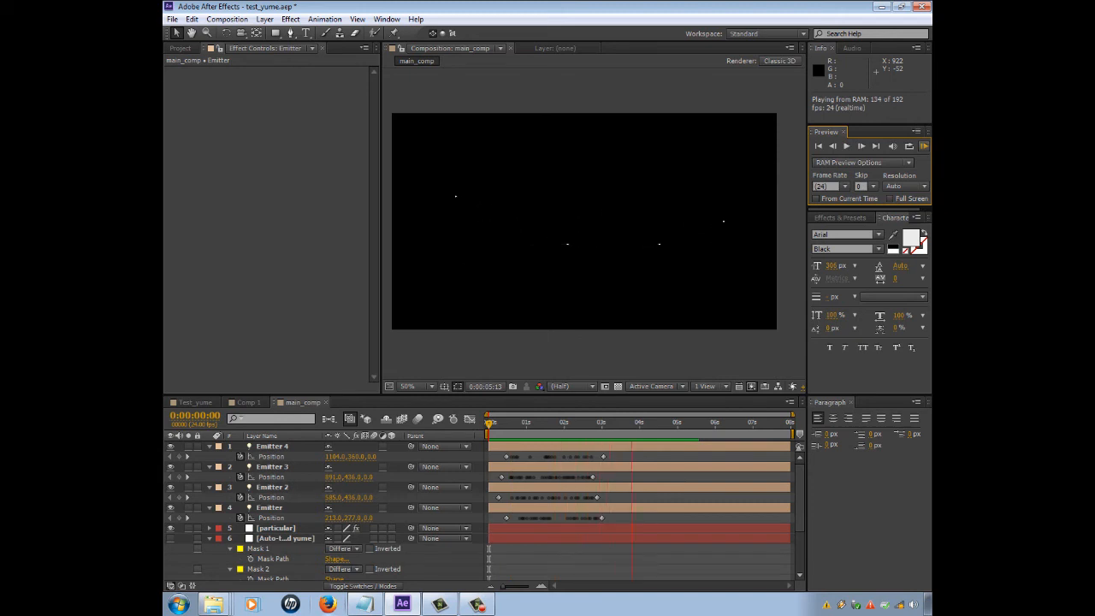
key("space")
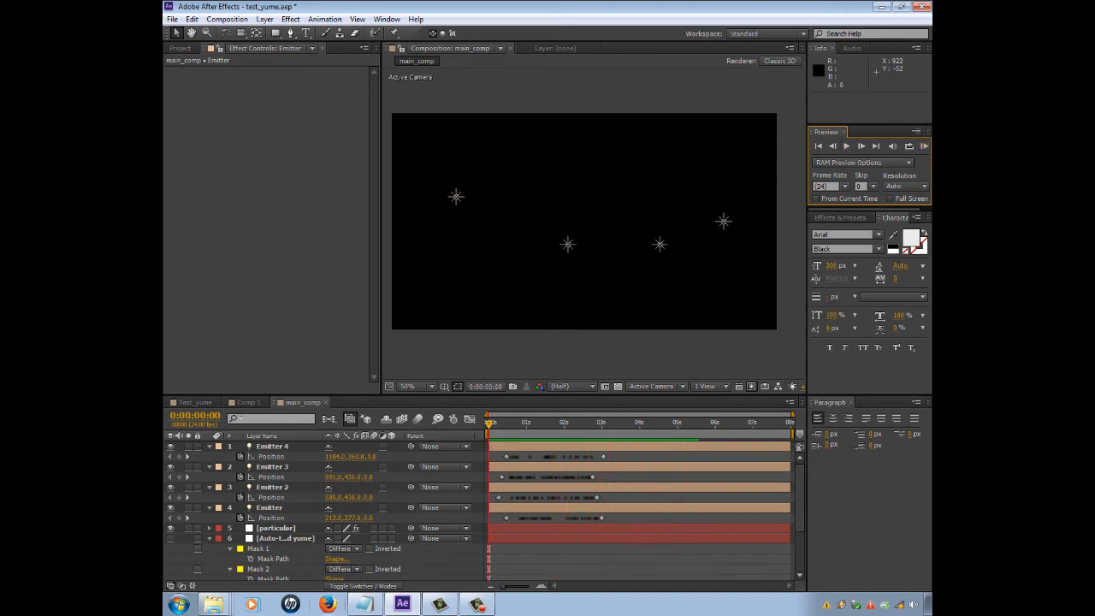
left_click(507, 457)
right_click(506, 457)
mouse_move(557, 448)
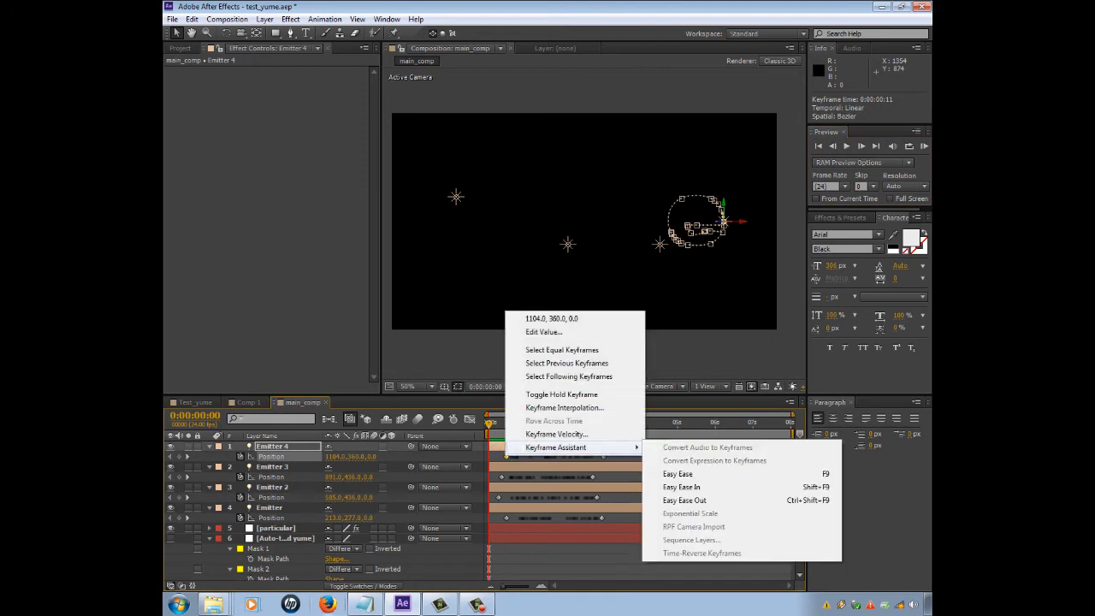
left_click(678, 474)
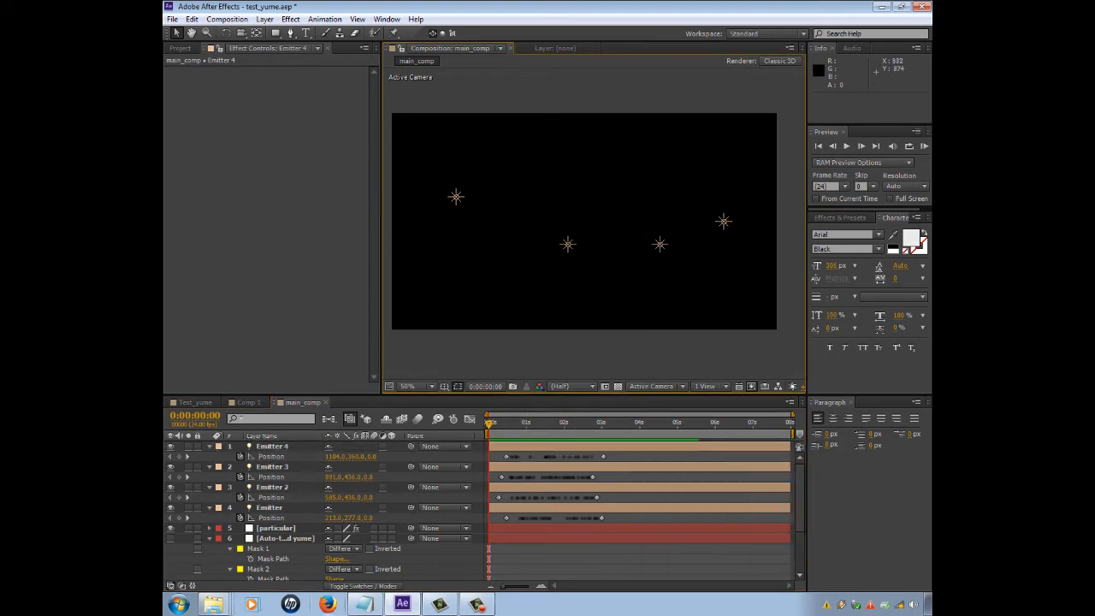
left_click(506, 456)
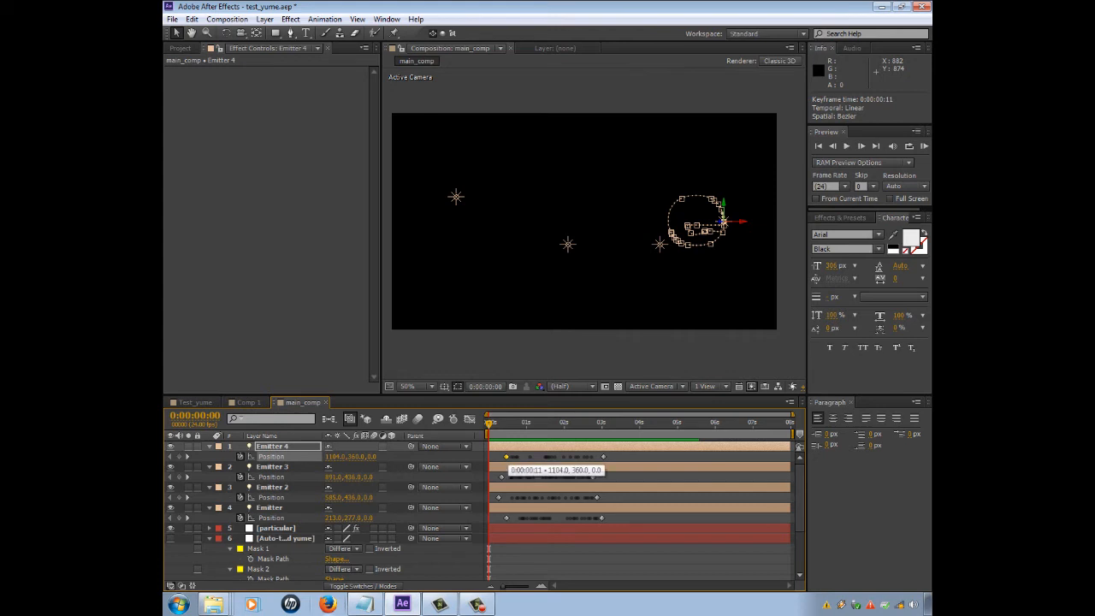
right_click(507, 456)
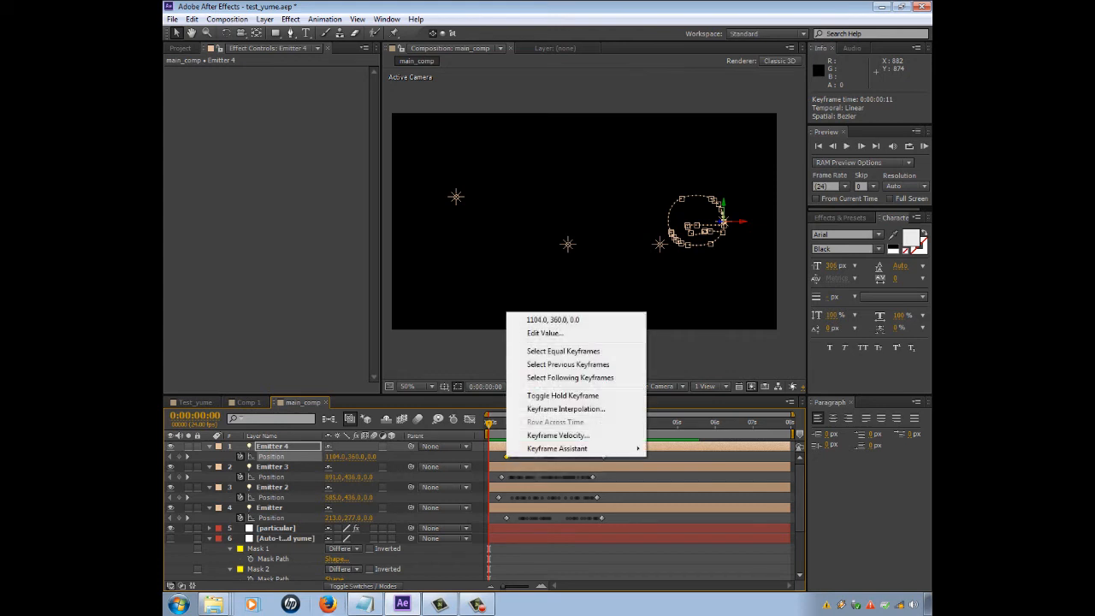
left_click(494, 364)
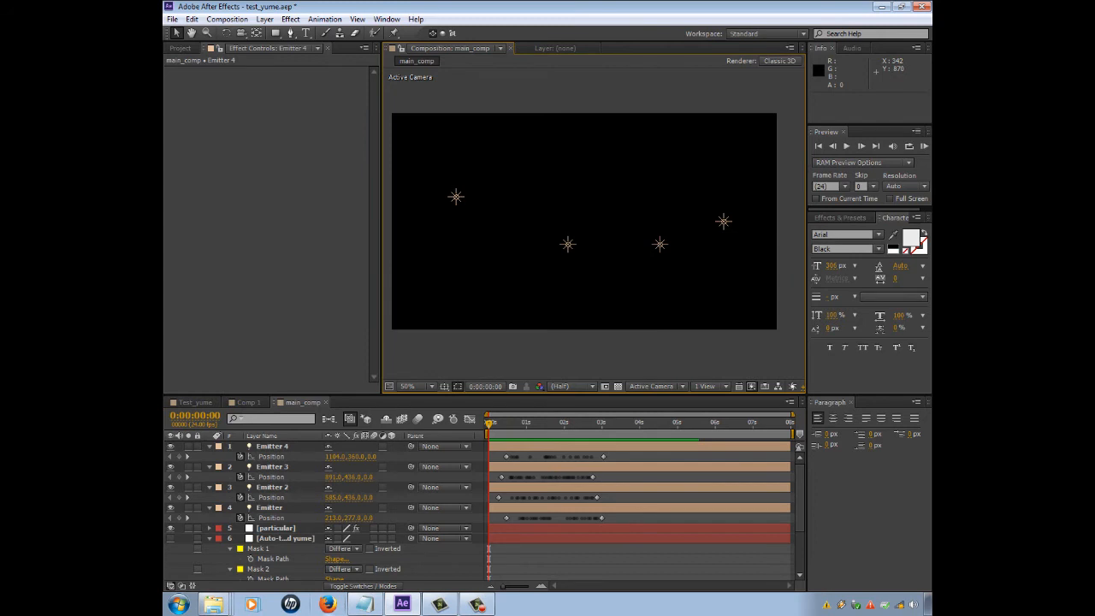
Step: Apply Easy Ease to the first Position keyframes of Emitter 4 and Emitter 3
left_click(506, 456)
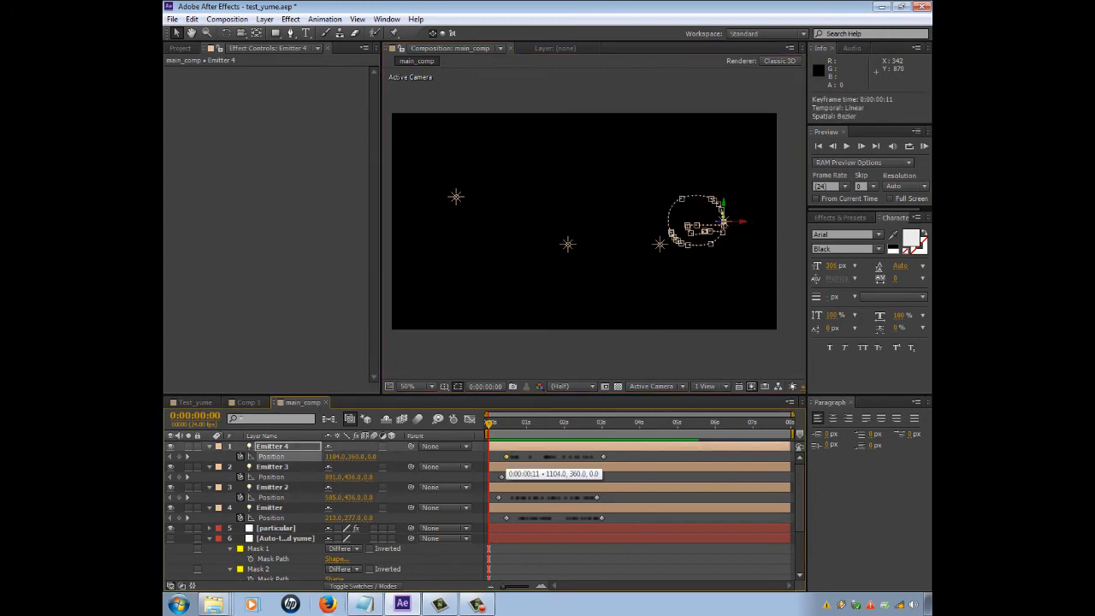
right_click(507, 456)
mouse_move(556, 447)
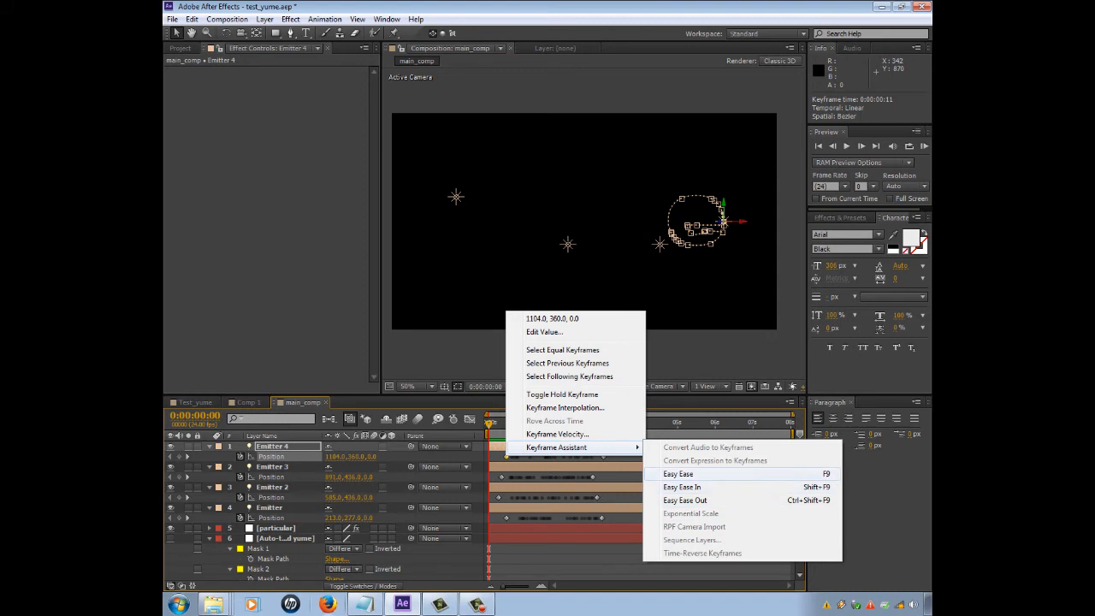
left_click(681, 474)
left_click(501, 477)
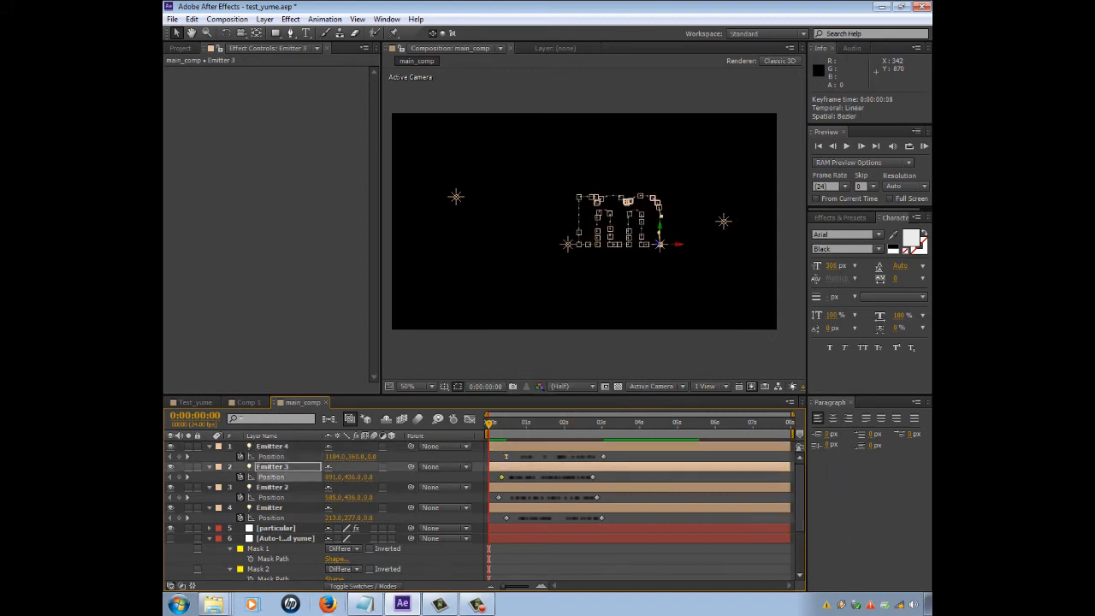
right_click(501, 477)
mouse_move(556, 468)
left_click(673, 494)
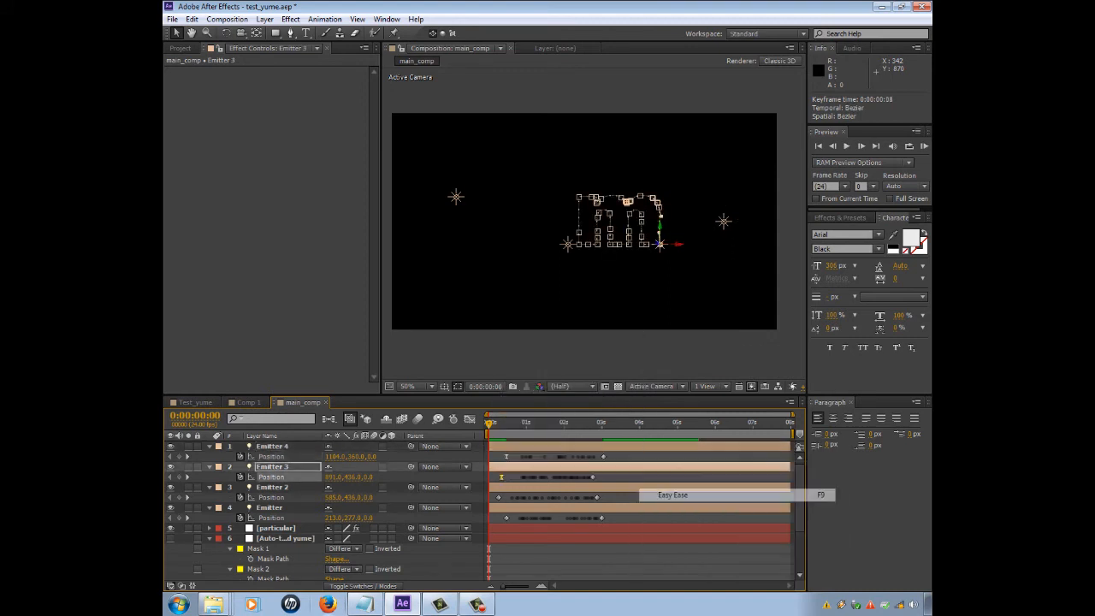
Step: Apply Easy Ease to the first Position keyframes of Emitter 2 and Emitter
left_click(500, 497)
right_click(500, 497)
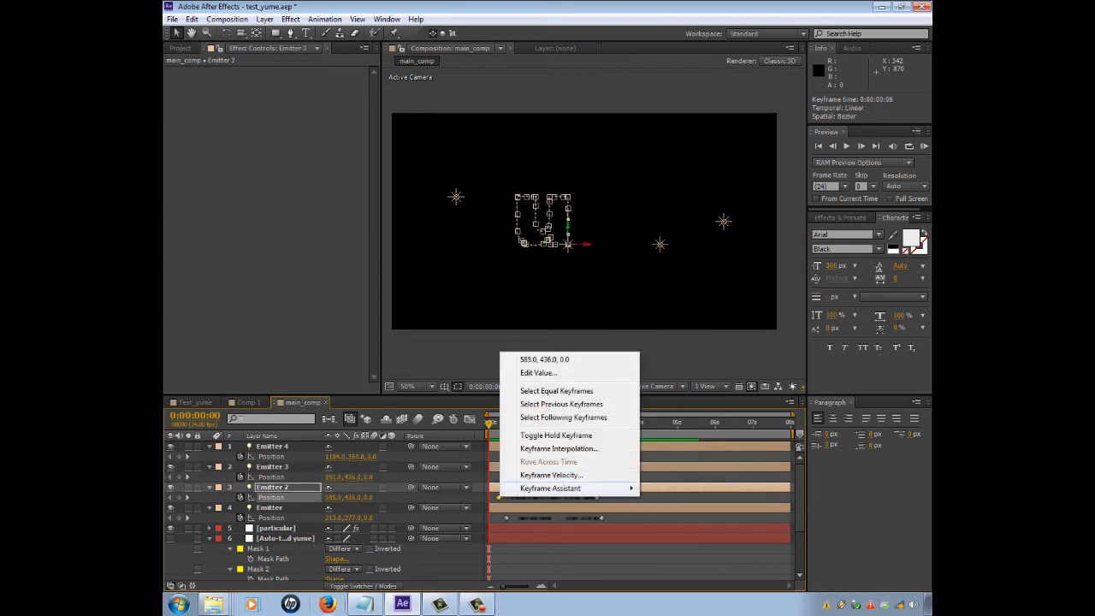
mouse_move(565, 488)
left_click(684, 512)
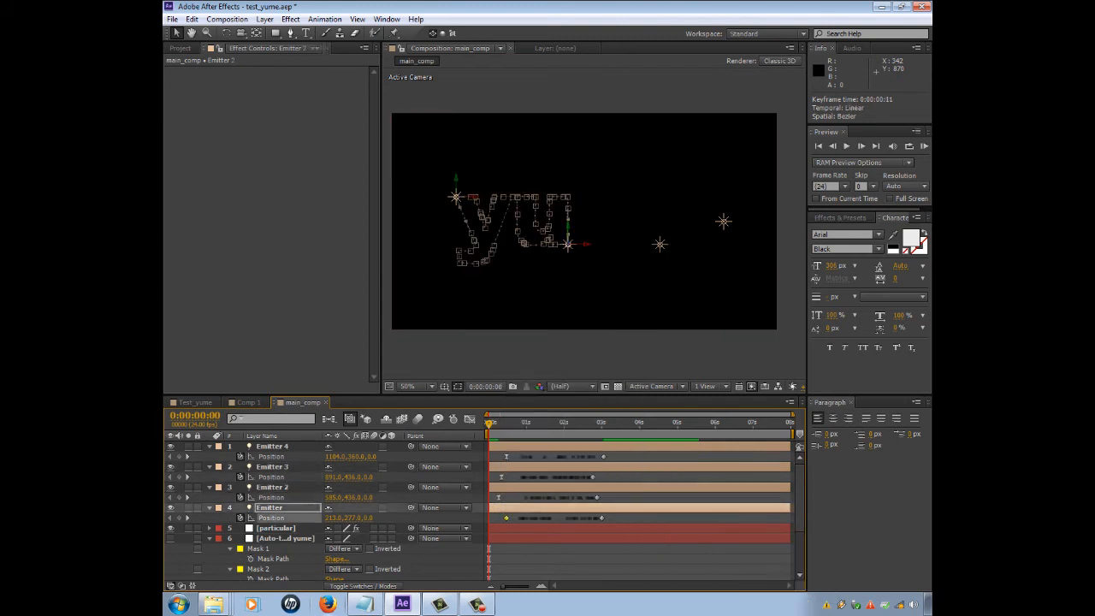
left_click(506, 518)
right_click(505, 518)
mouse_move(582, 507)
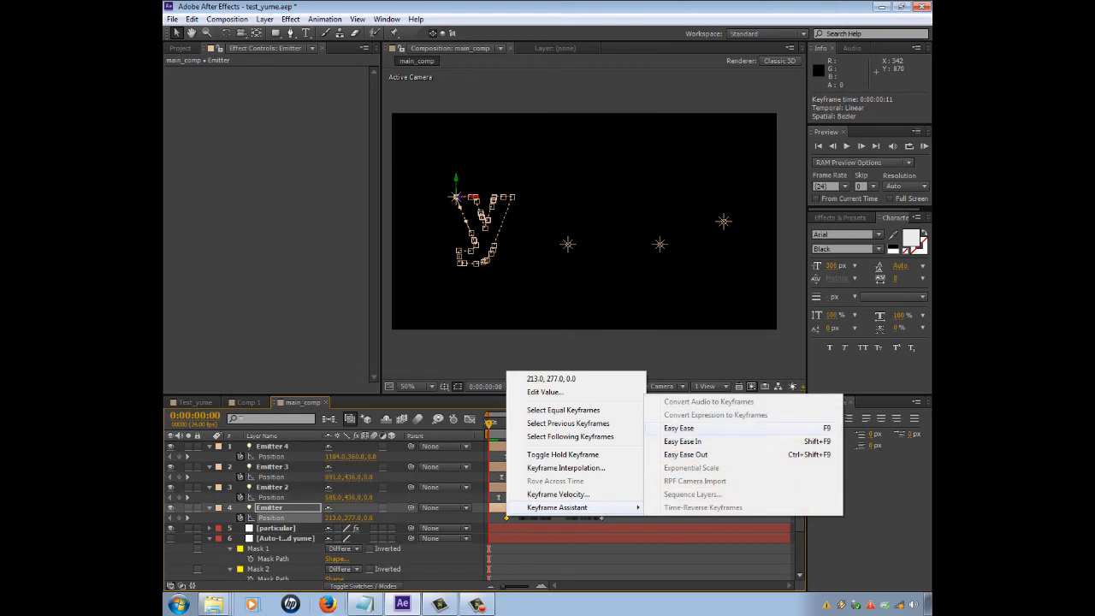
left_click(678, 428)
Step: Apply Easy Ease to the last Position keyframes of Emitter and Emitter 2
right_click(602, 518)
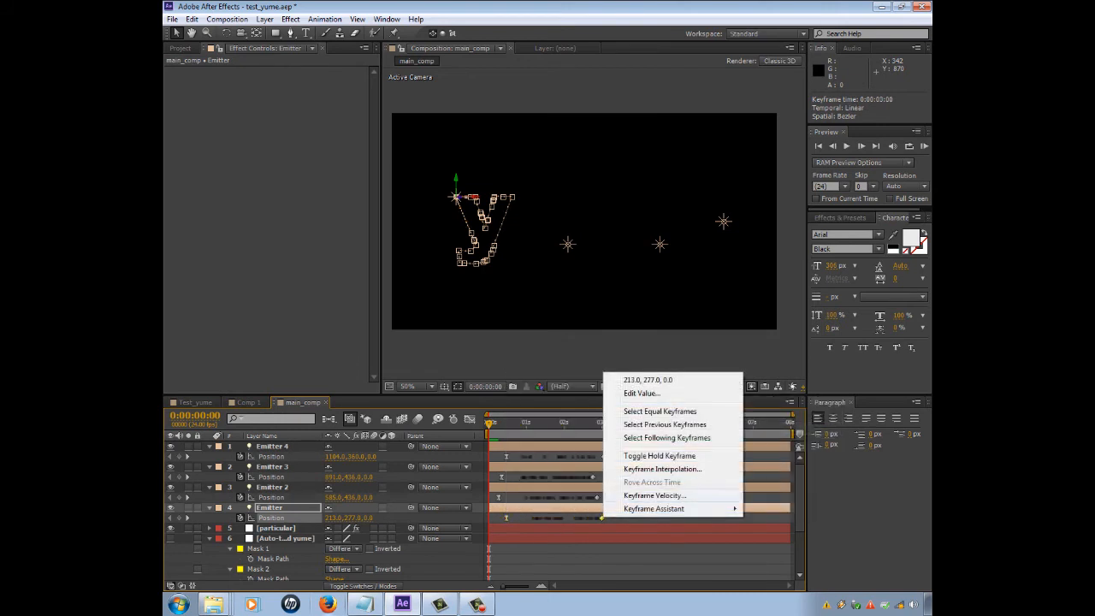
mouse_move(684, 509)
left_click(480, 427)
left_click(597, 497)
right_click(597, 497)
mouse_move(676, 487)
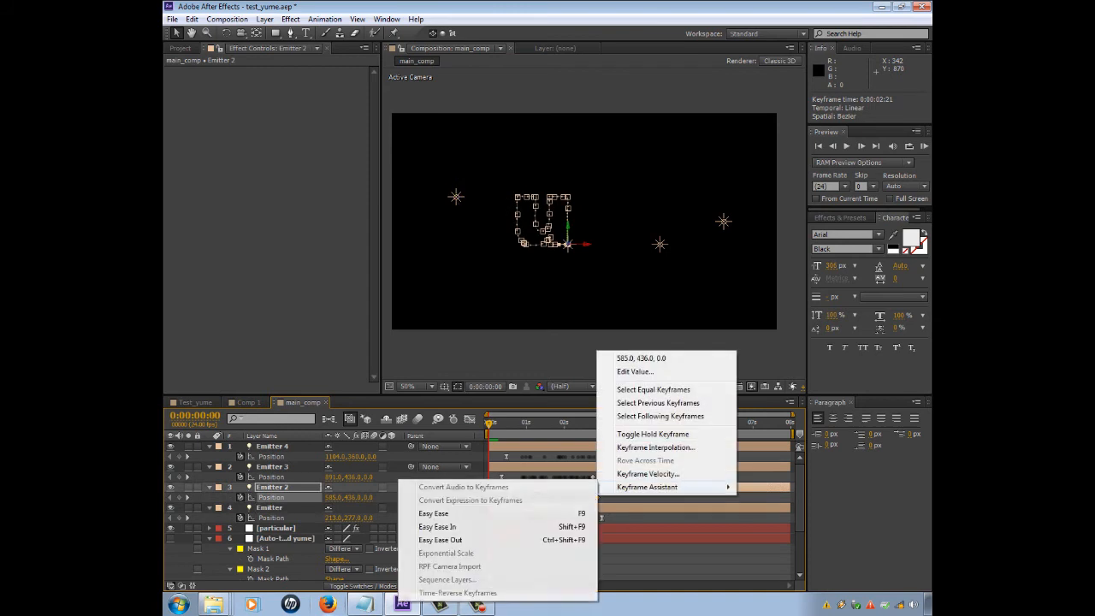
left_click(437, 514)
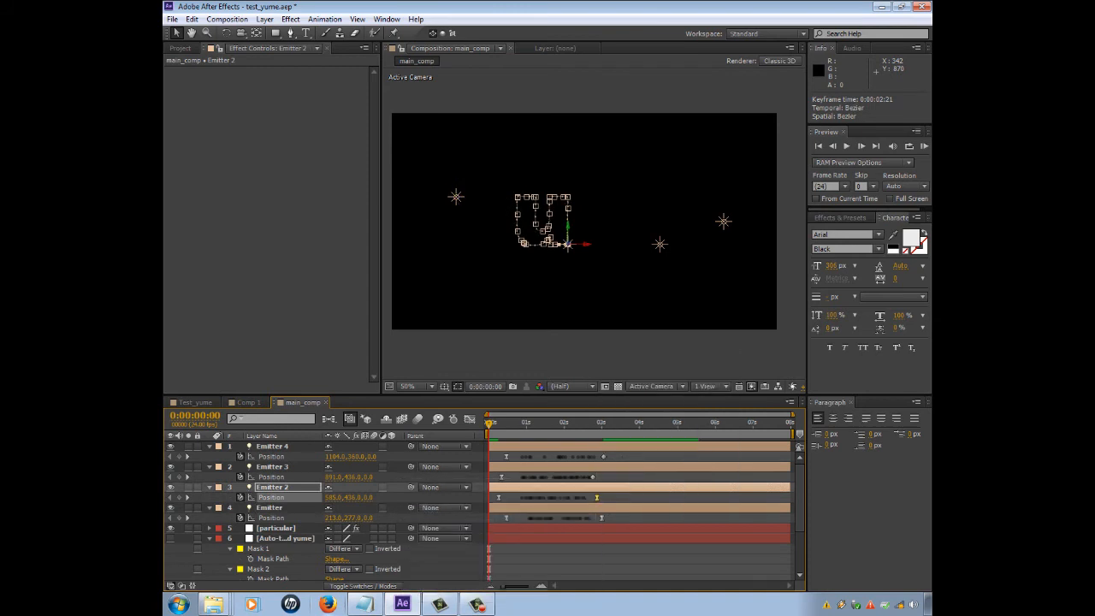
Step: Apply Easy Ease to the last Position keyframes of Emitter 3 and Emitter 4
left_click(593, 476)
right_click(593, 477)
mouse_move(677, 465)
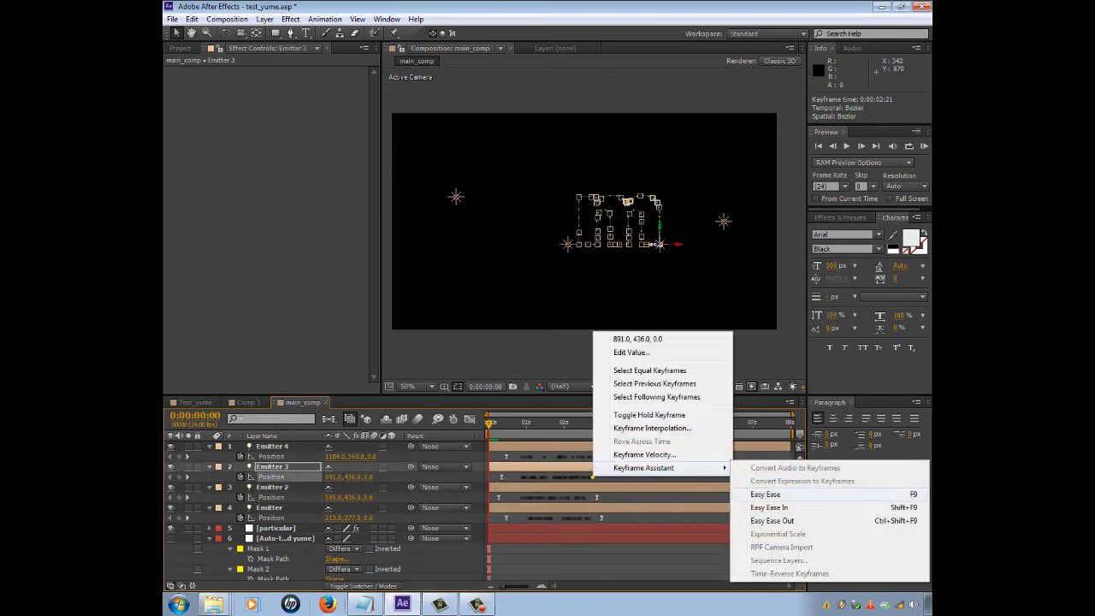
left_click(764, 494)
left_click(603, 456)
right_click(603, 456)
mouse_move(685, 447)
left_click(443, 477)
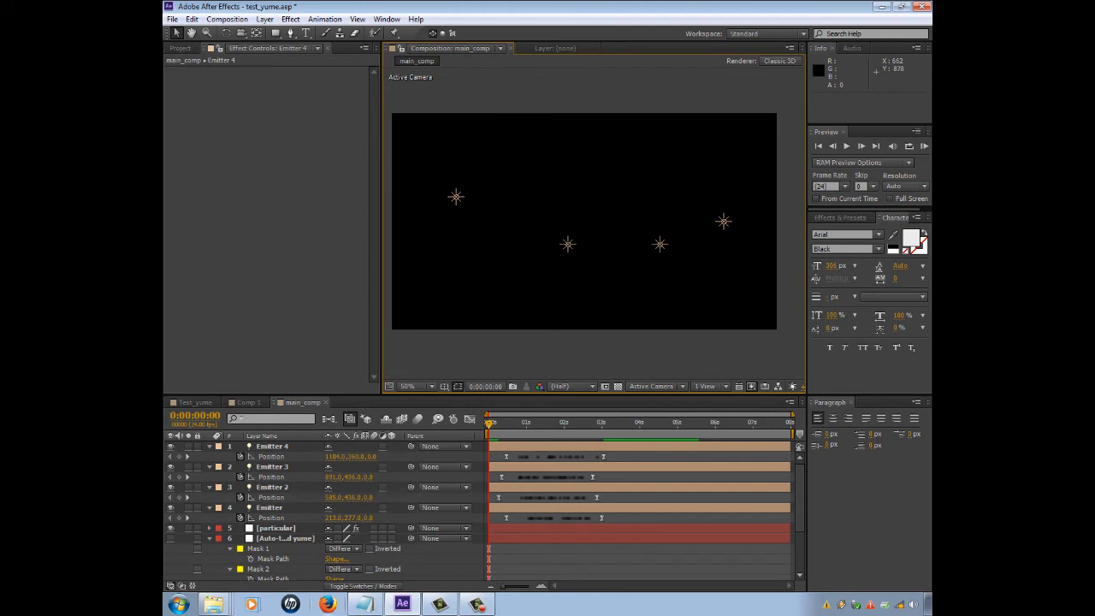
Step: Play the eased animation up to 0:00:02:06, and move Emitter's first Position keyframe to about 0:00:00:04
mouse_move(800, 499)
left_mouse_down()
mouse_move(800, 523)
mouse_move(801, 499)
left_mouse_up()
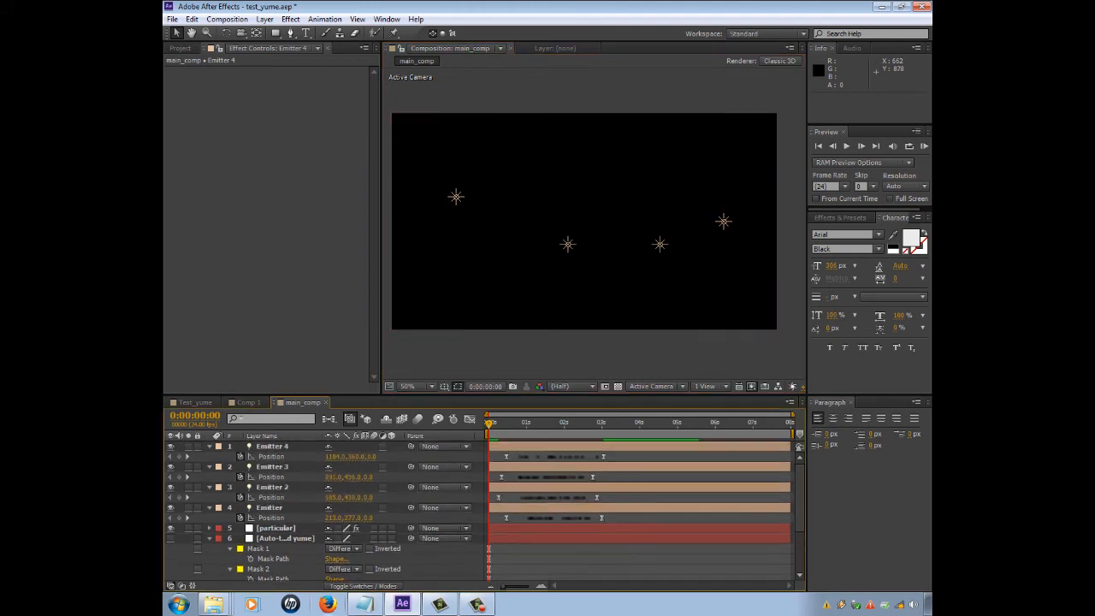
key("space")
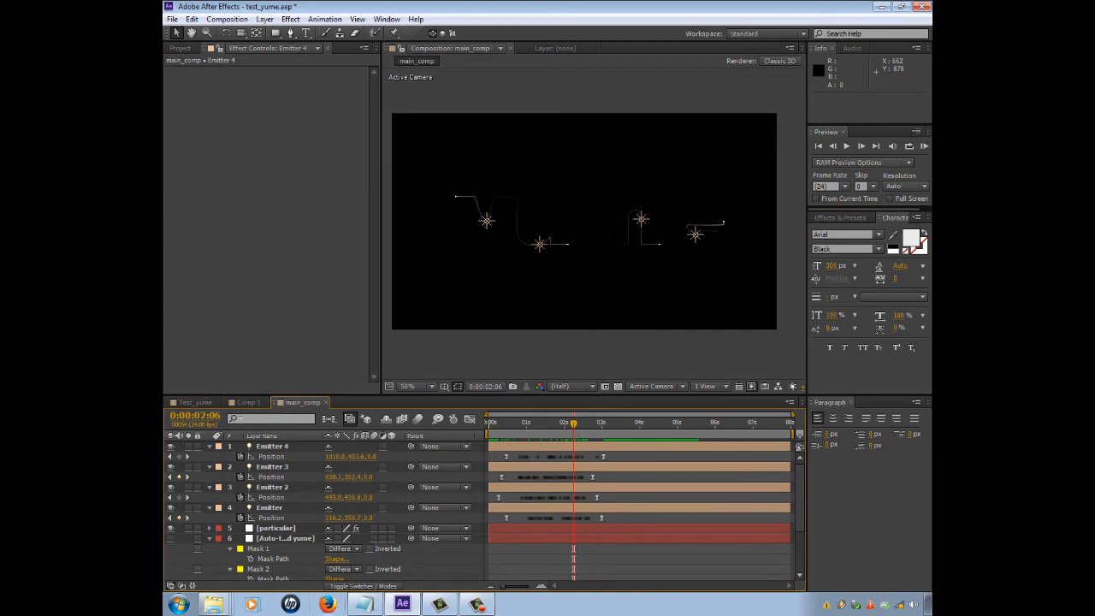
left_click(506, 518)
left_click_drag(506, 518, 495, 518)
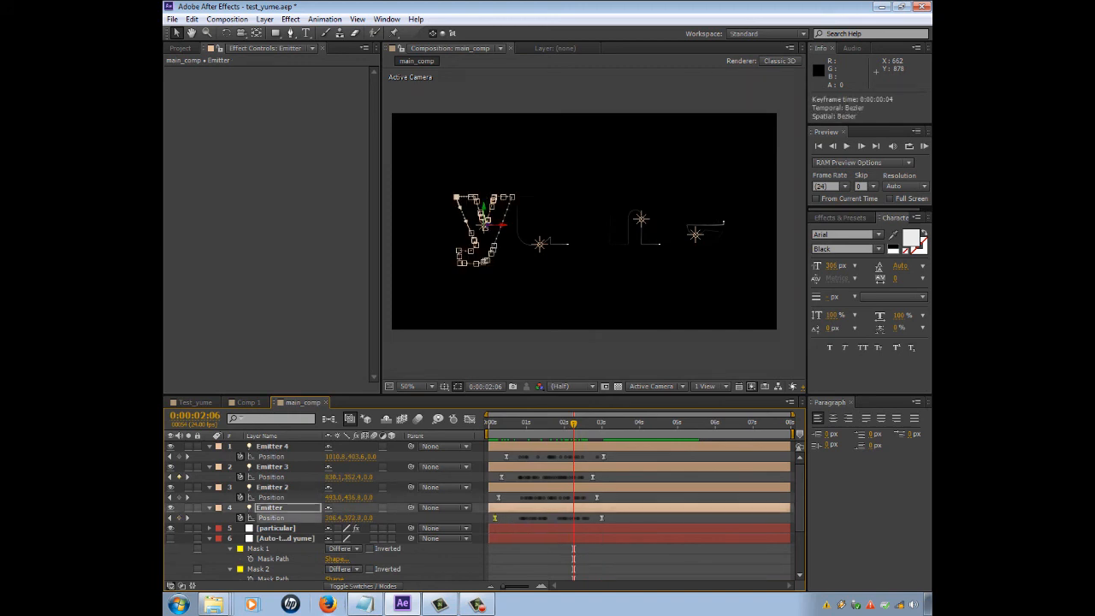
left_click_drag(495, 518, 496, 517)
Step: Retime Emitter 3's Position keyframes to run from 0:00:00:13 to about 0:00:02:21, and Emitter 2's to start slightly later and end at 0:00:03:02
left_click_drag(592, 477, 597, 478)
mouse_move(501, 477)
left_mouse_down()
mouse_move(498, 497)
mouse_move(509, 477)
left_mouse_up()
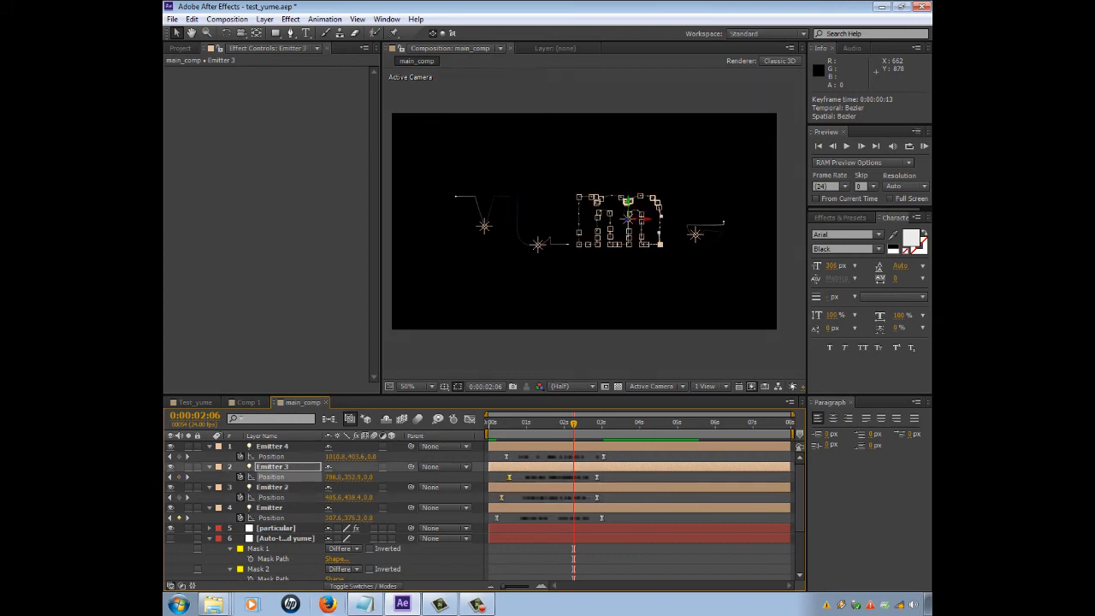
left_click_drag(597, 477, 604, 478)
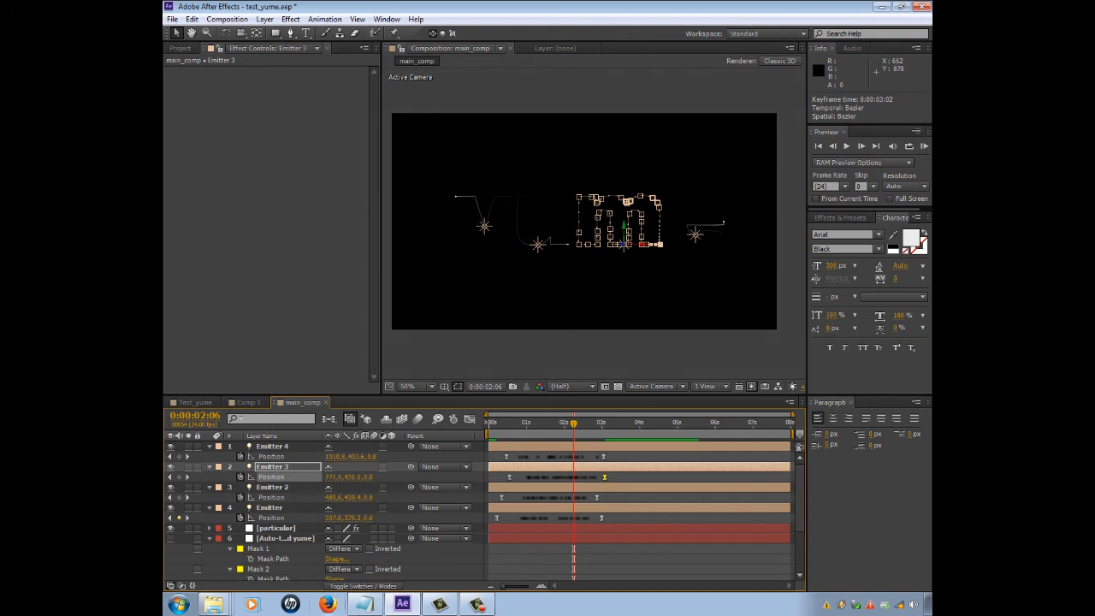
left_click_drag(604, 477, 597, 477)
left_click_drag(598, 498, 604, 498)
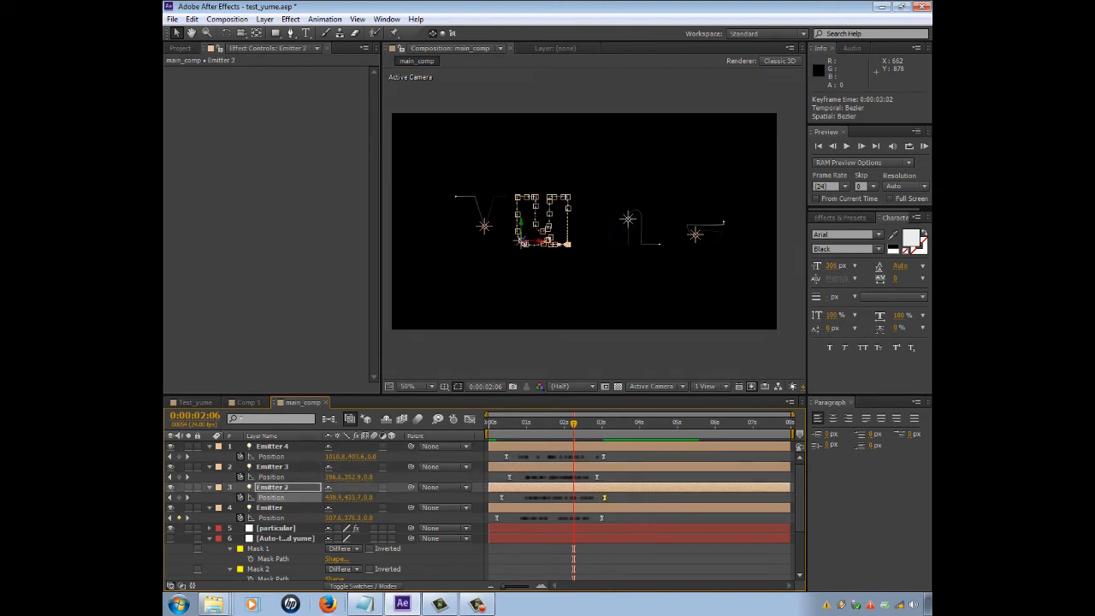
Step: Run a RAM preview of main_comp from 0:00:00:00 to check the eased and offset letter animation
left_click_drag(574, 424, 489, 424)
left_click(786, 246)
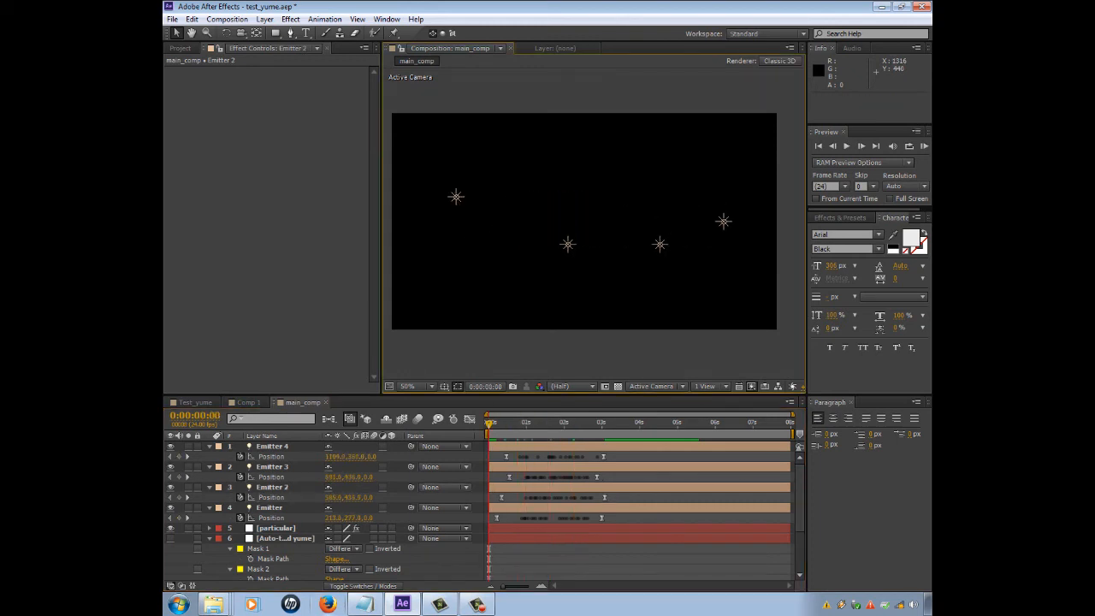
key("KP_0")
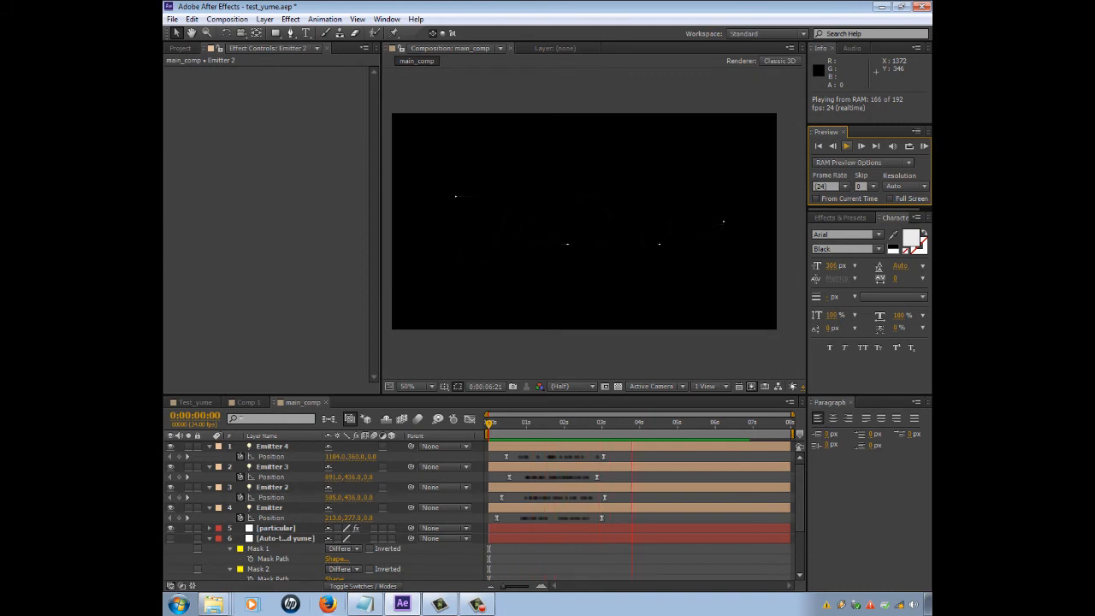
key("space")
Step: Collapse the properties of all four emitter lights and the masks of the auto-traced yume layer
left_click(210, 447)
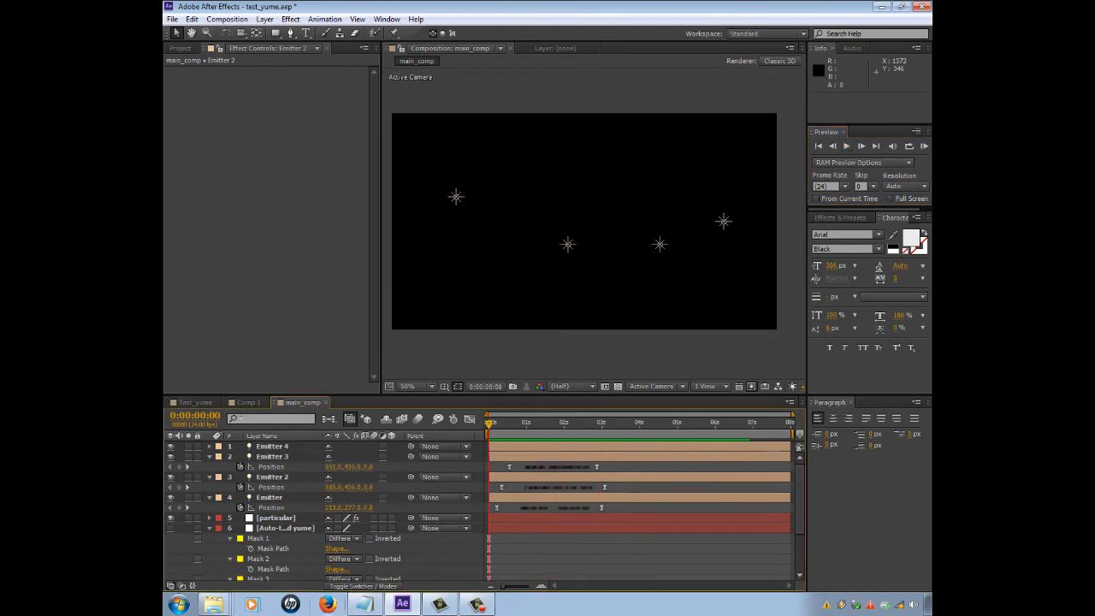
left_click(210, 456)
left_click(209, 466)
left_click(210, 477)
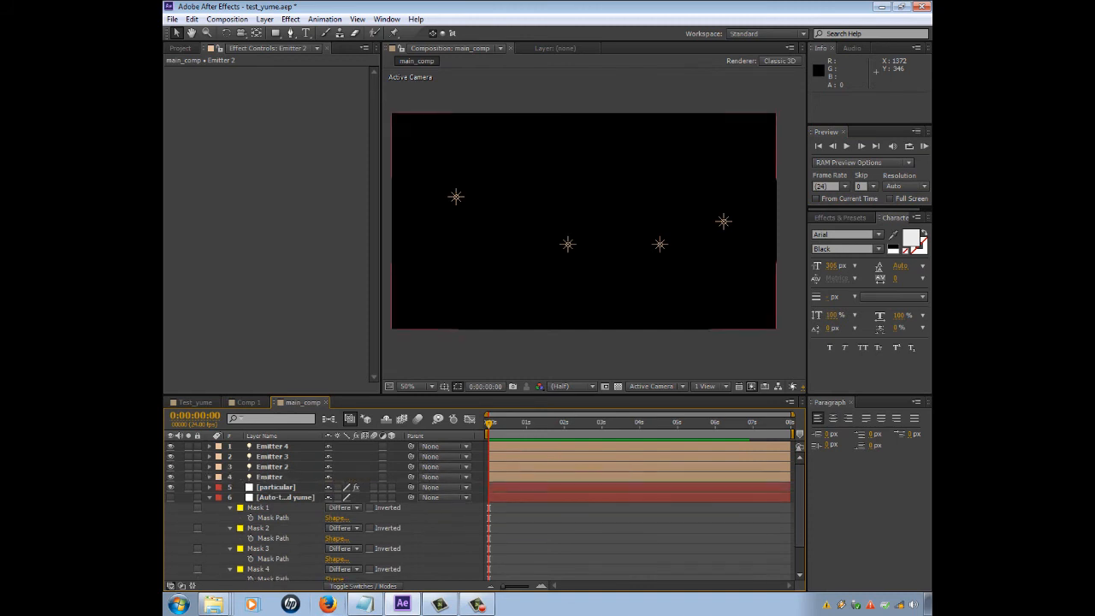
left_click(210, 497)
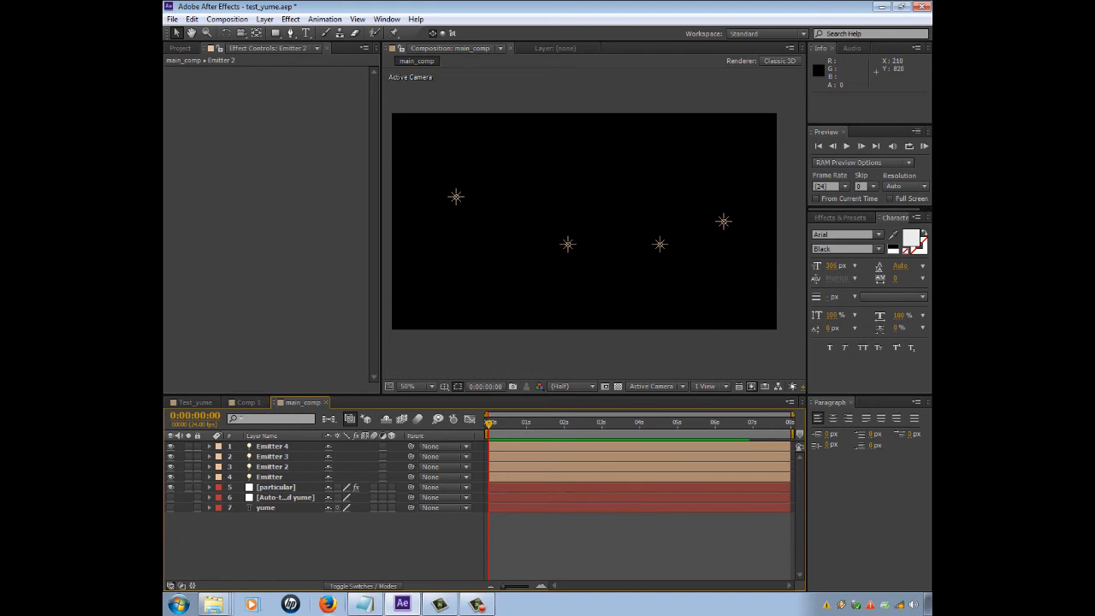
Step: Add a white 1280 x 720 px solid named "Lux" to main_comp
mouse_move(489, 424)
left_mouse_down()
mouse_move(587, 424)
mouse_move(489, 423)
left_mouse_up()
right_click(298, 530)
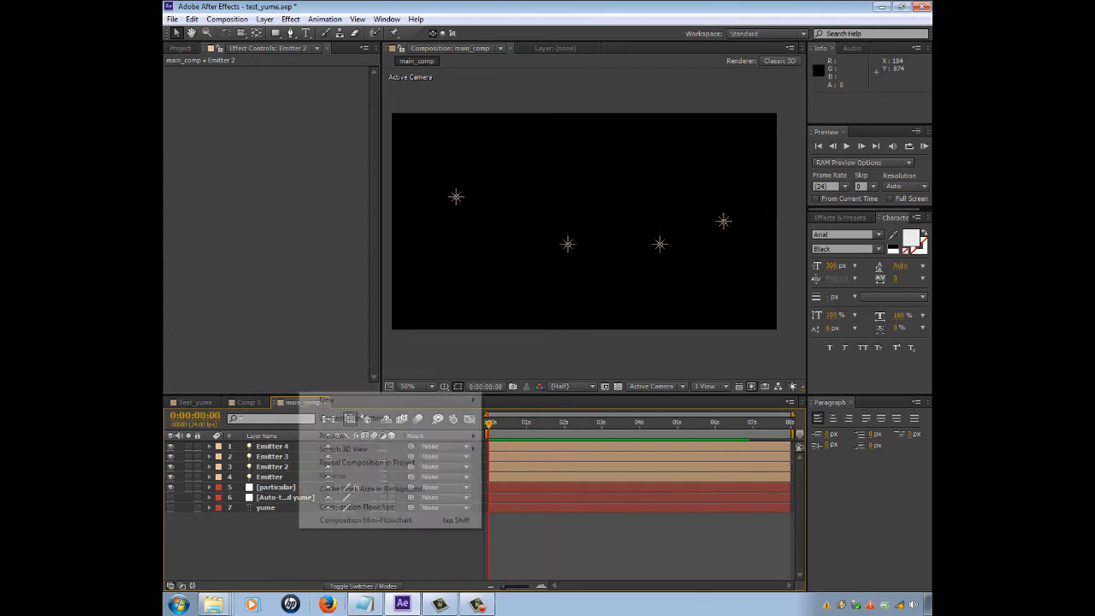
mouse_move(343, 400)
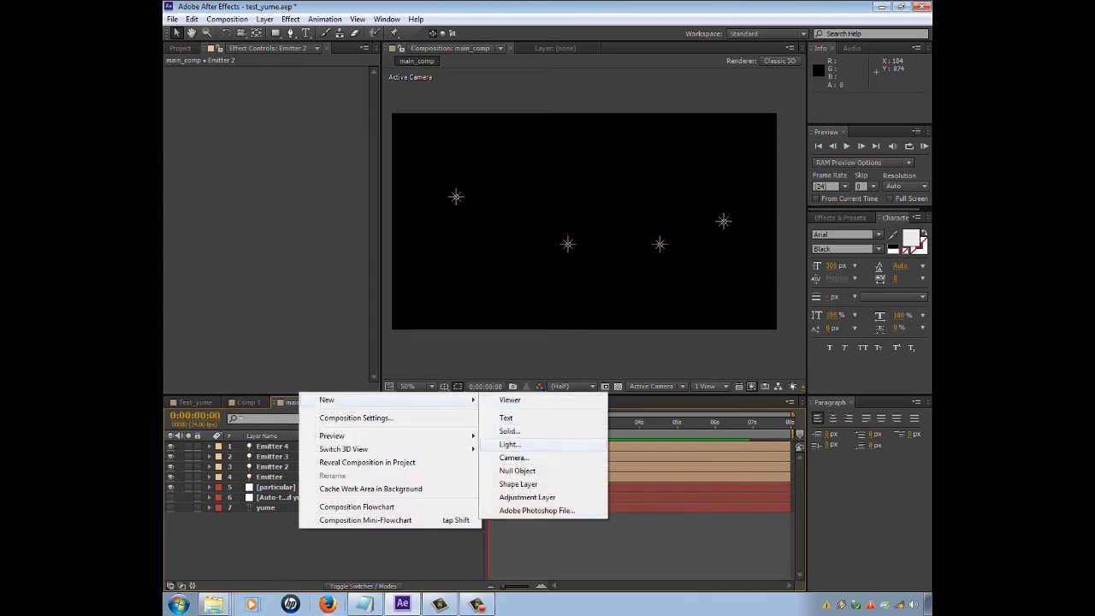
right_click(359, 557)
mouse_move(522, 428)
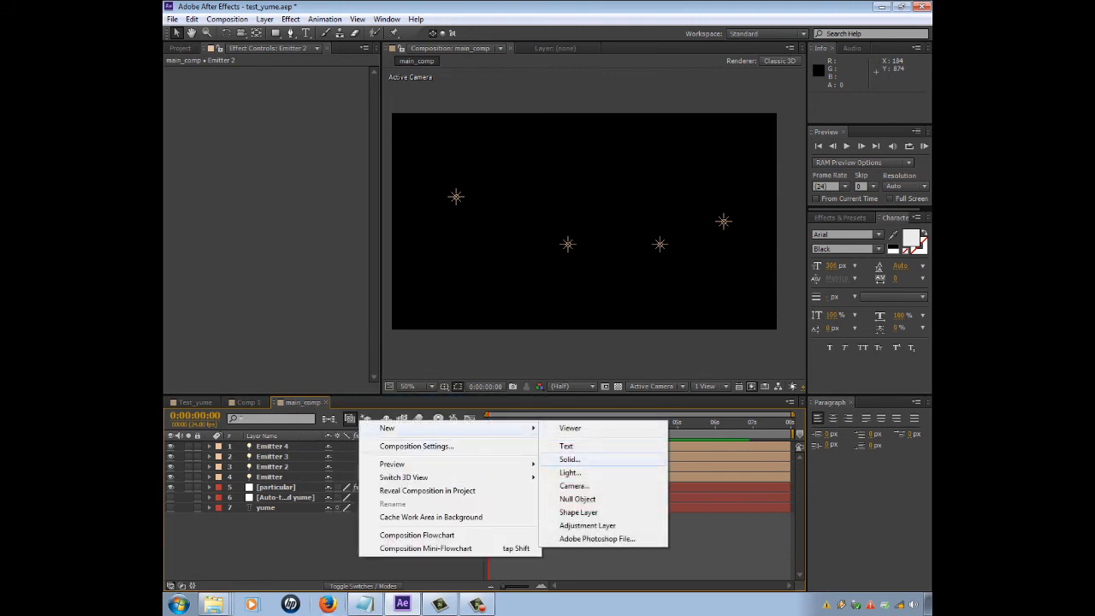
left_click(570, 460)
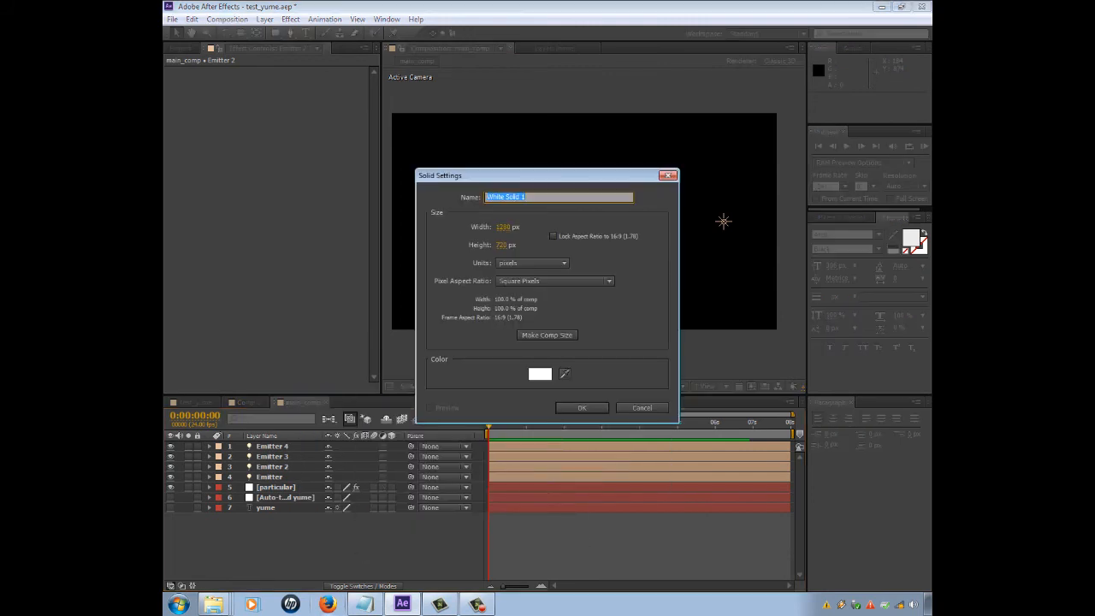
type("Lux")
key("Return")
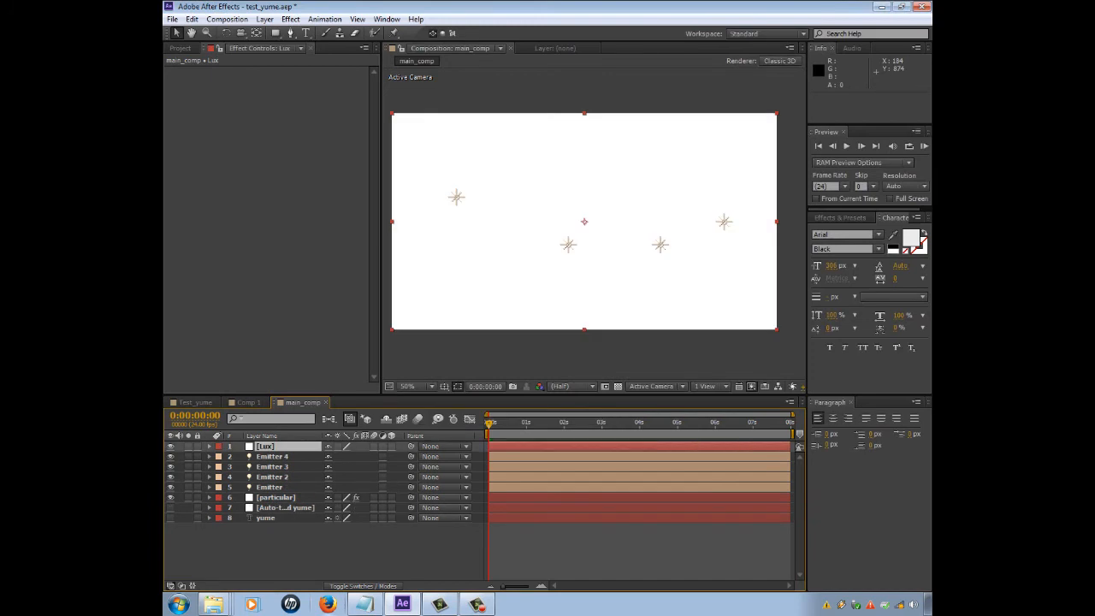
Step: Apply the Trapcode Lux effect to the Lux solid, play the animation, and return to 0:00:00:00
right_click(300, 446)
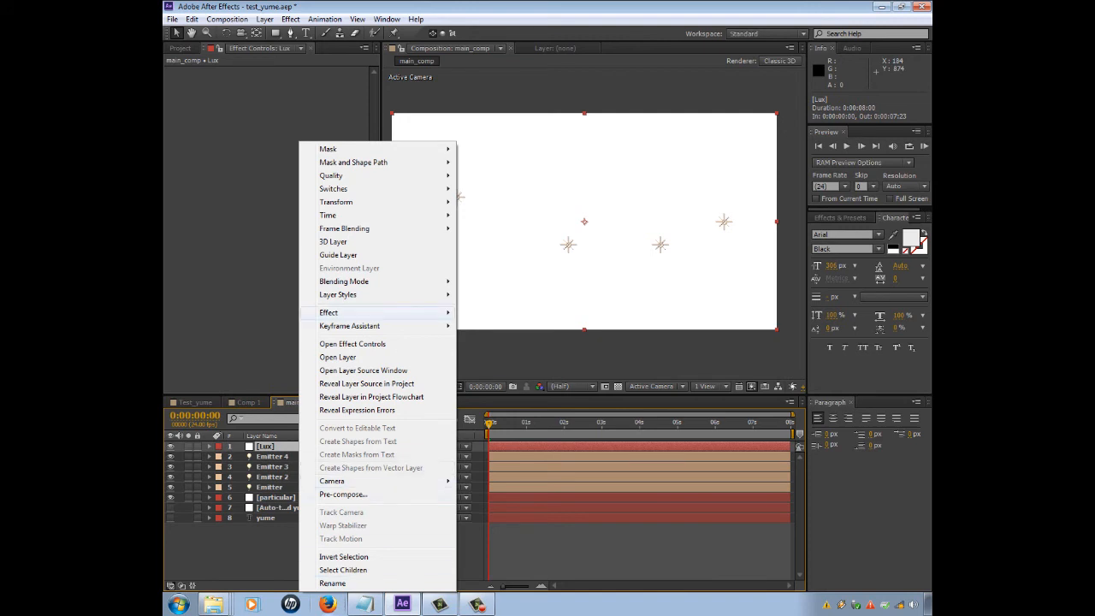
mouse_move(376, 313)
mouse_move(514, 594)
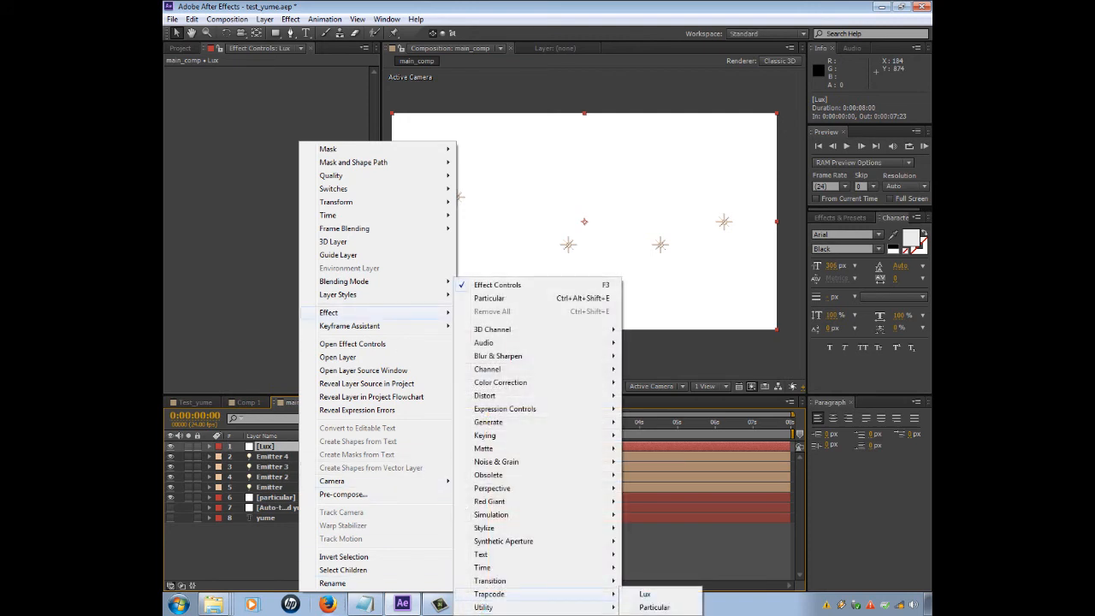
left_click(646, 594)
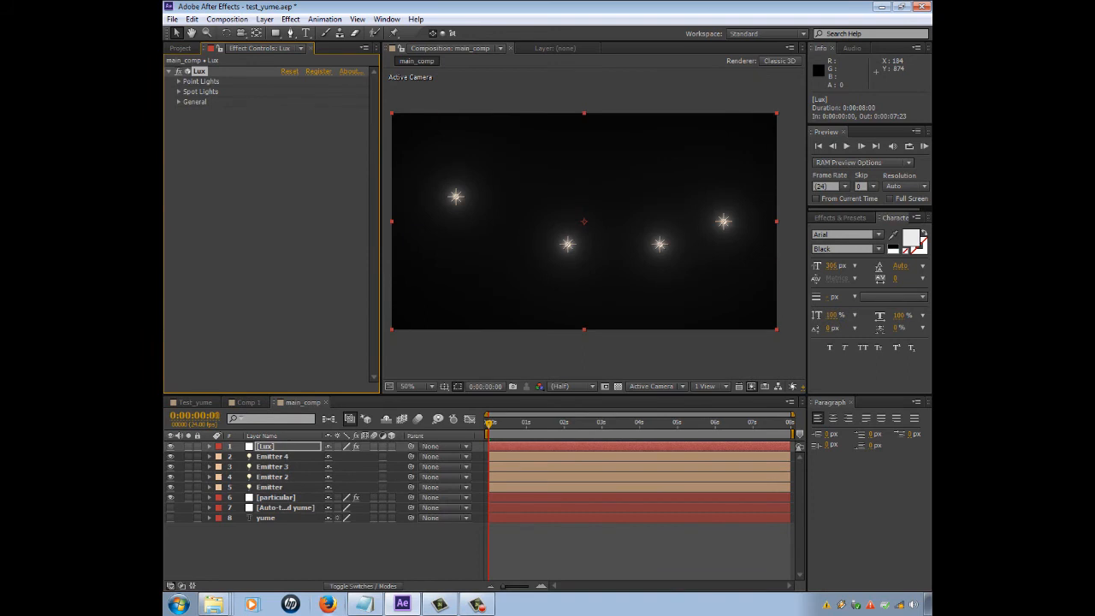
key("space")
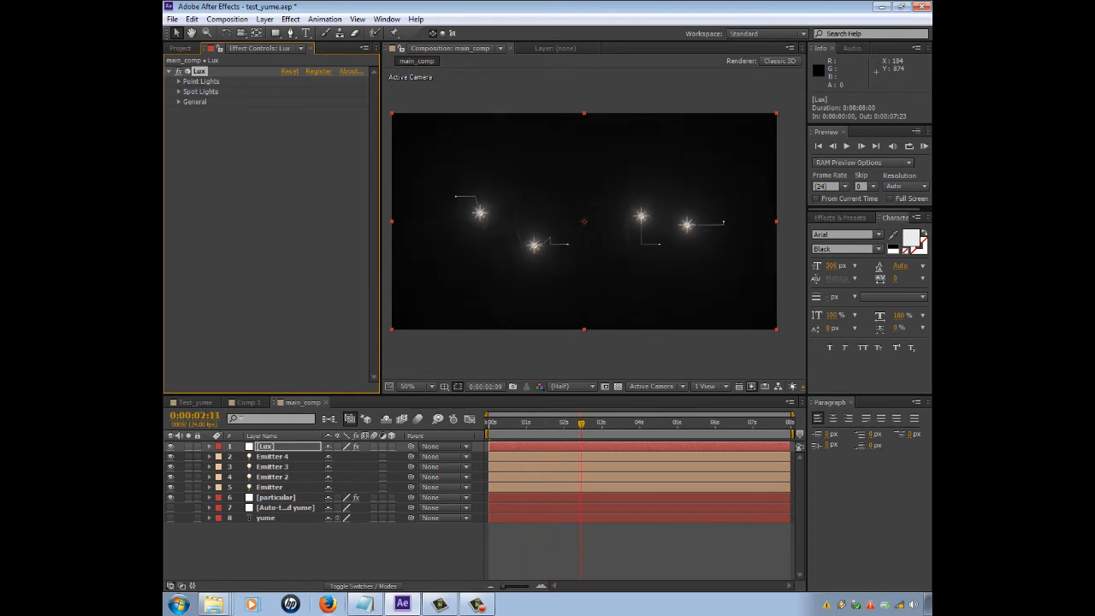
mouse_move(495, 423)
left_mouse_down()
mouse_move(624, 423)
mouse_move(489, 423)
left_mouse_up()
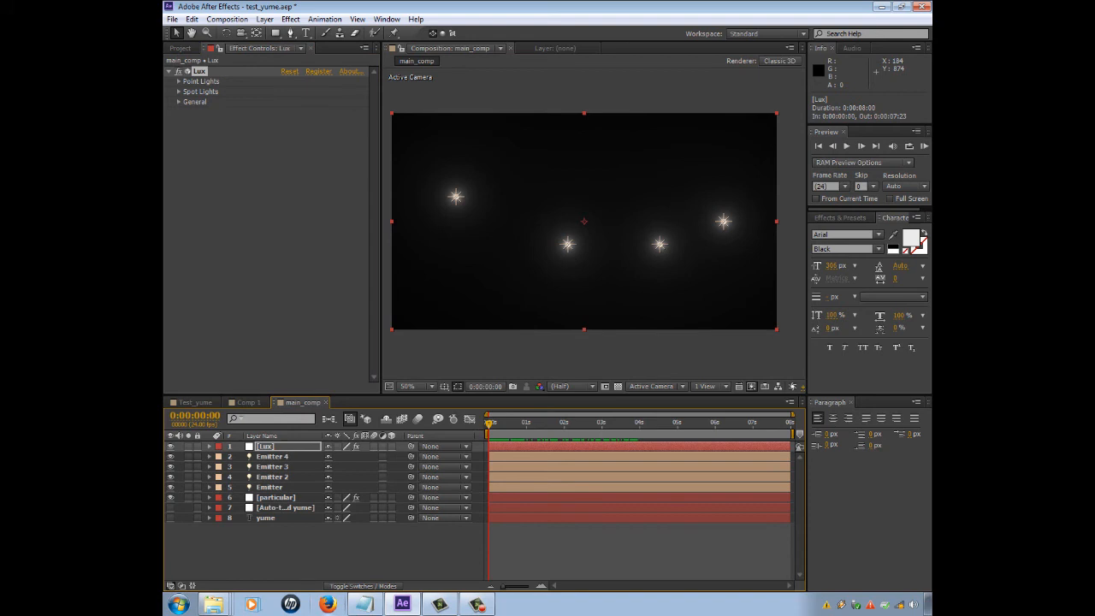
Step: Try a Point Lights Intensity of 35 in the Lux effect and play the animation
left_click(179, 81)
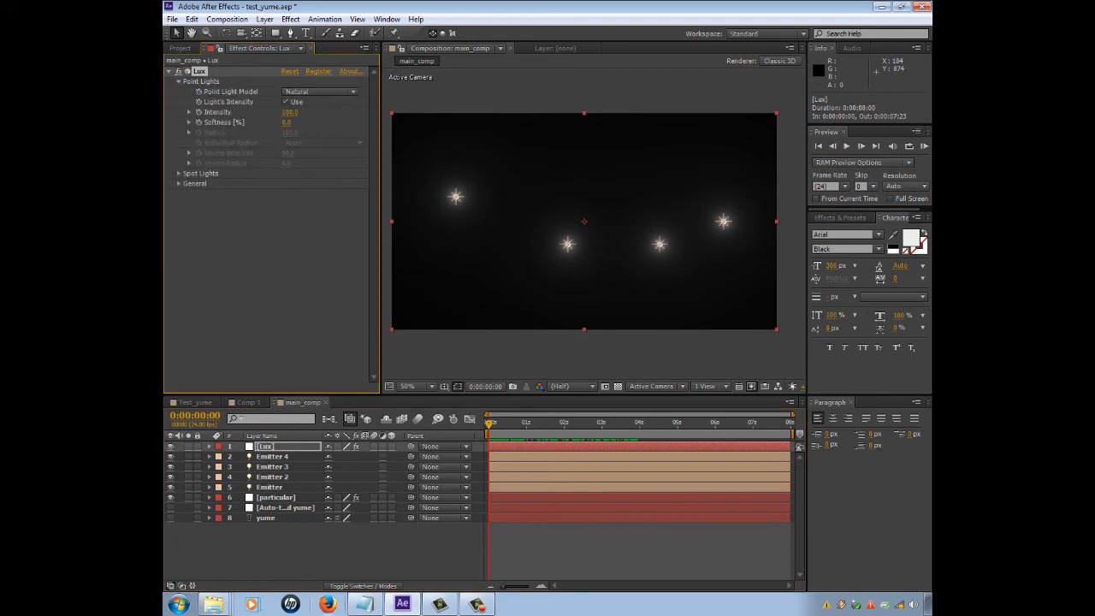
left_click(290, 113)
type("35")
key("Return")
key("space")
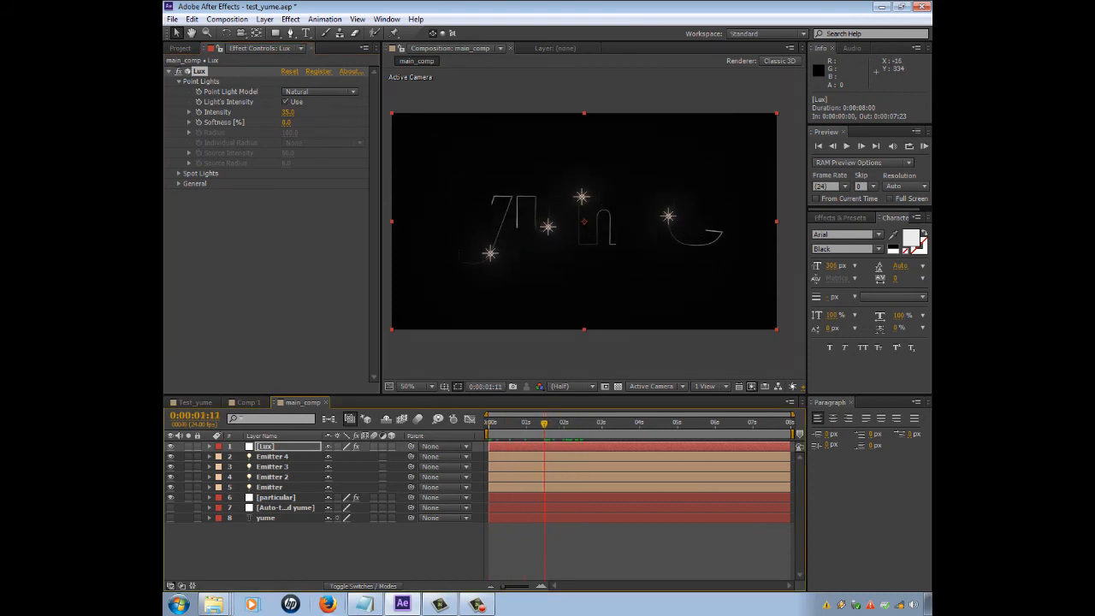
Step: Set the Lux effect's Point Lights Intensity to 50
left_click(289, 112)
type("50")
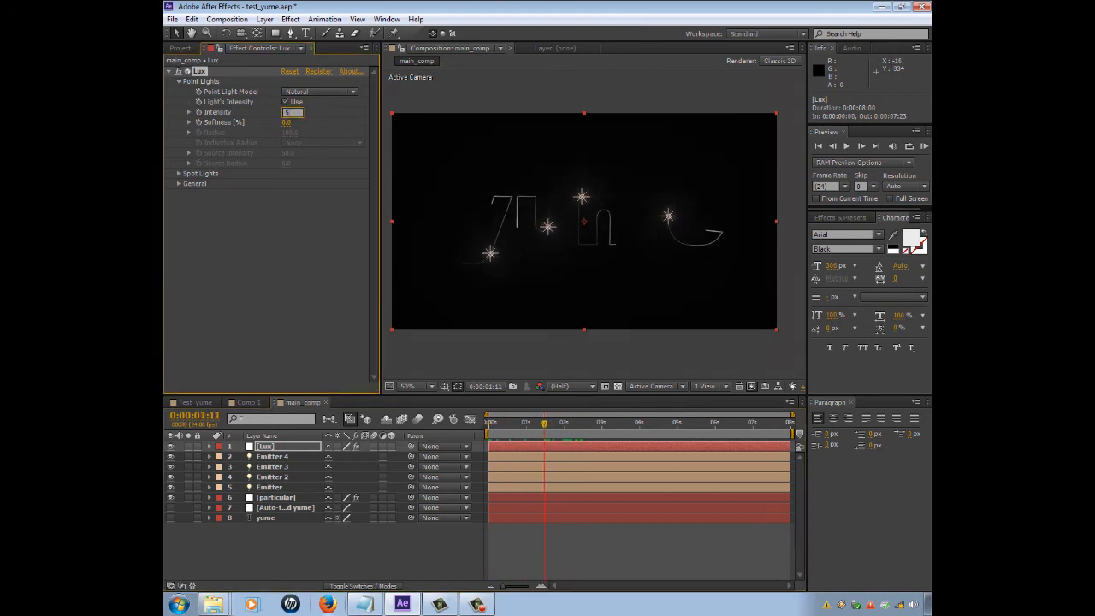
key("Return")
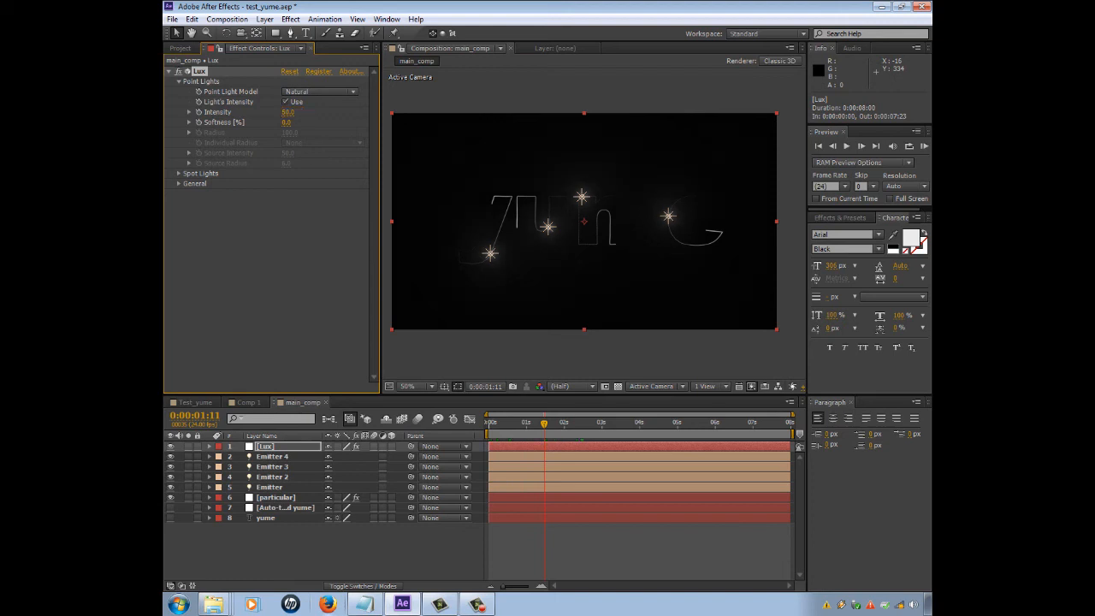
left_click(289, 246)
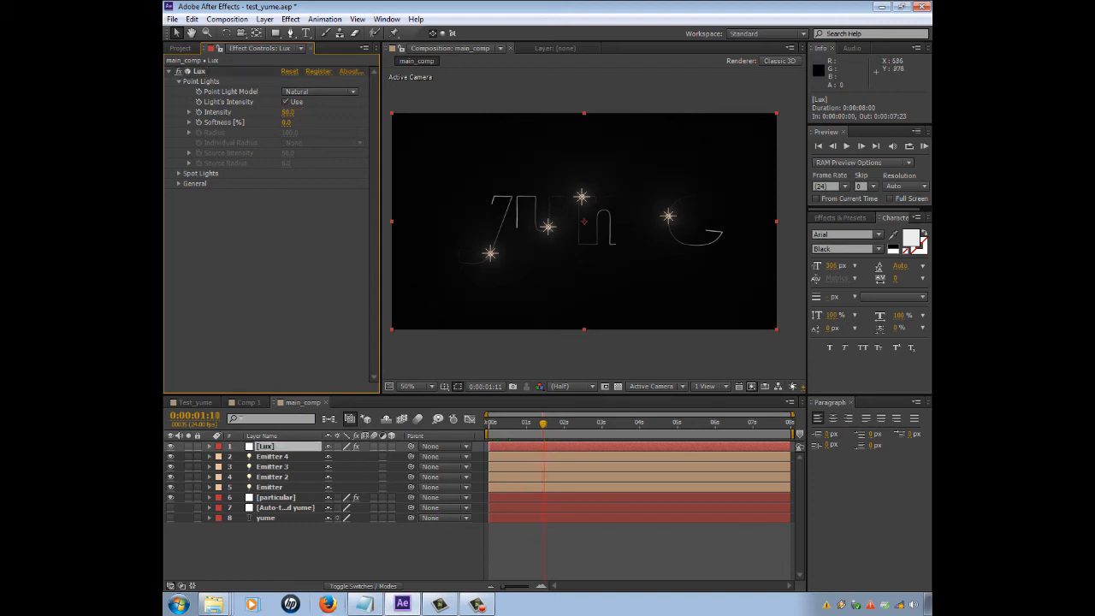
Step: Play main_comp from 0:00:00:00 and run a RAM preview to check the glow on the moving lights
left_click_drag(545, 424, 489, 423)
left_click(847, 146)
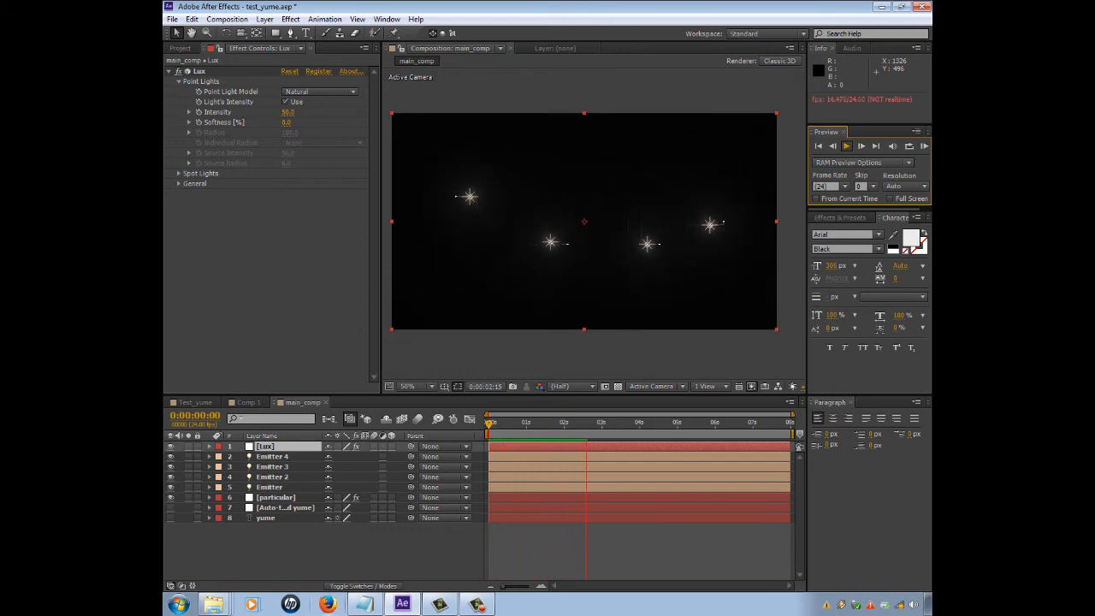
left_click(847, 147)
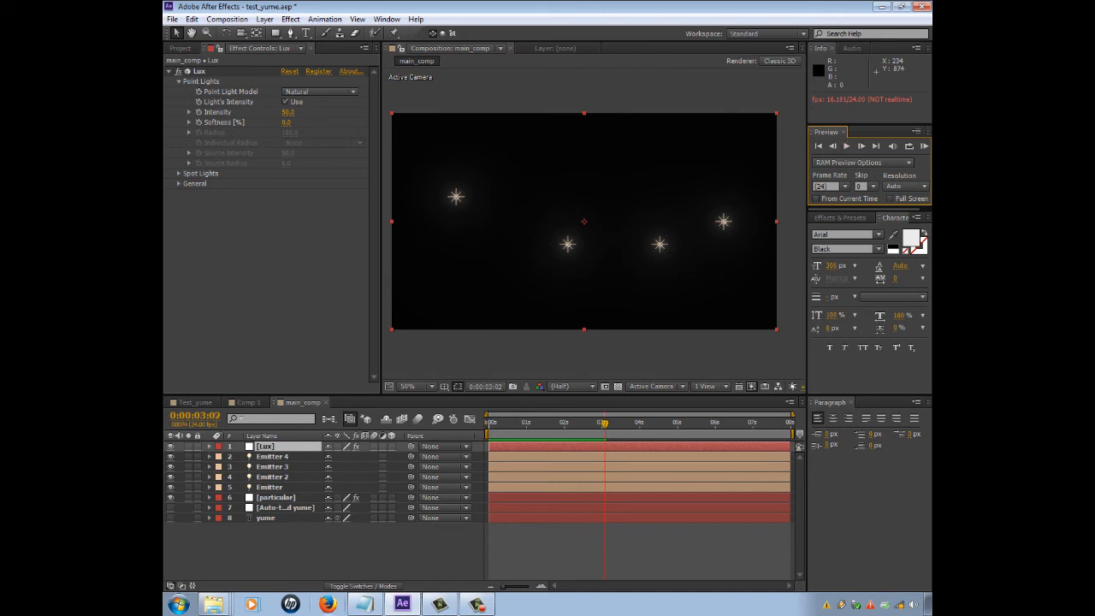
left_click_drag(507, 422, 488, 423)
left_click(924, 146)
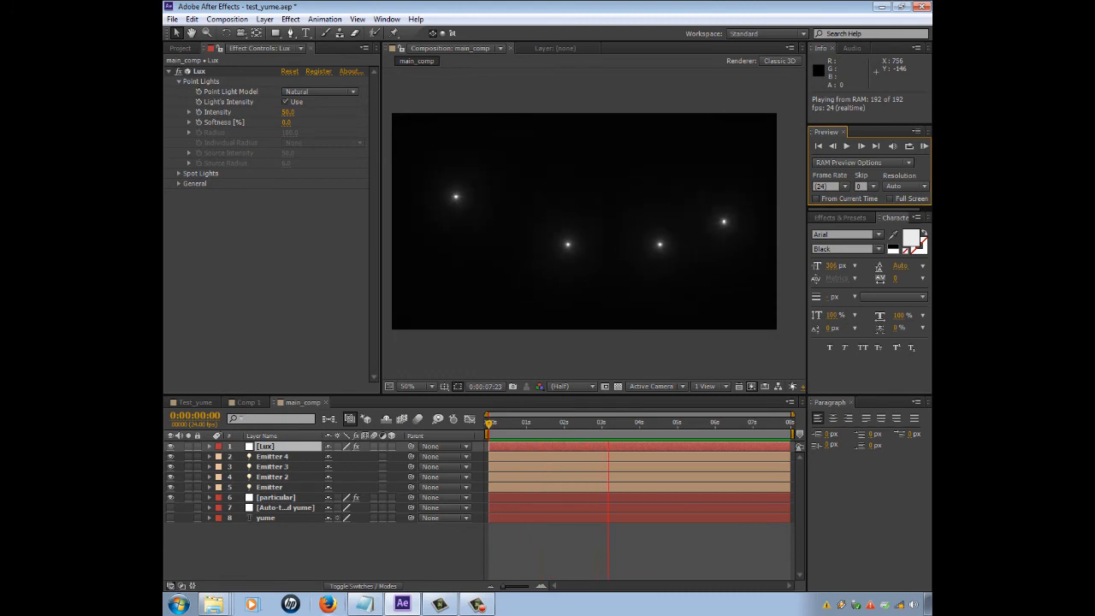
key("space")
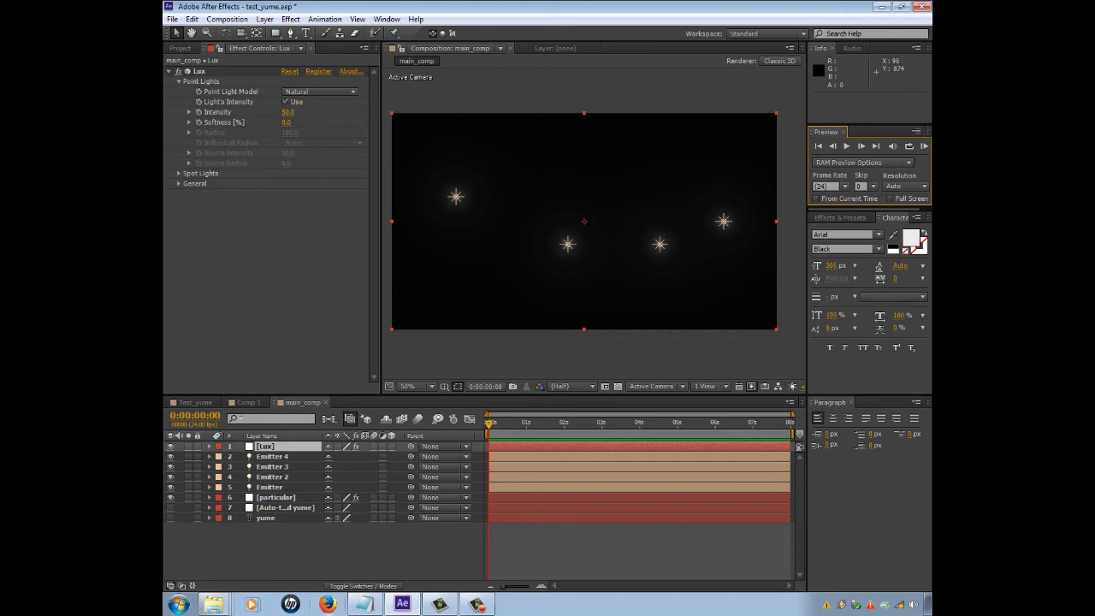
key("space")
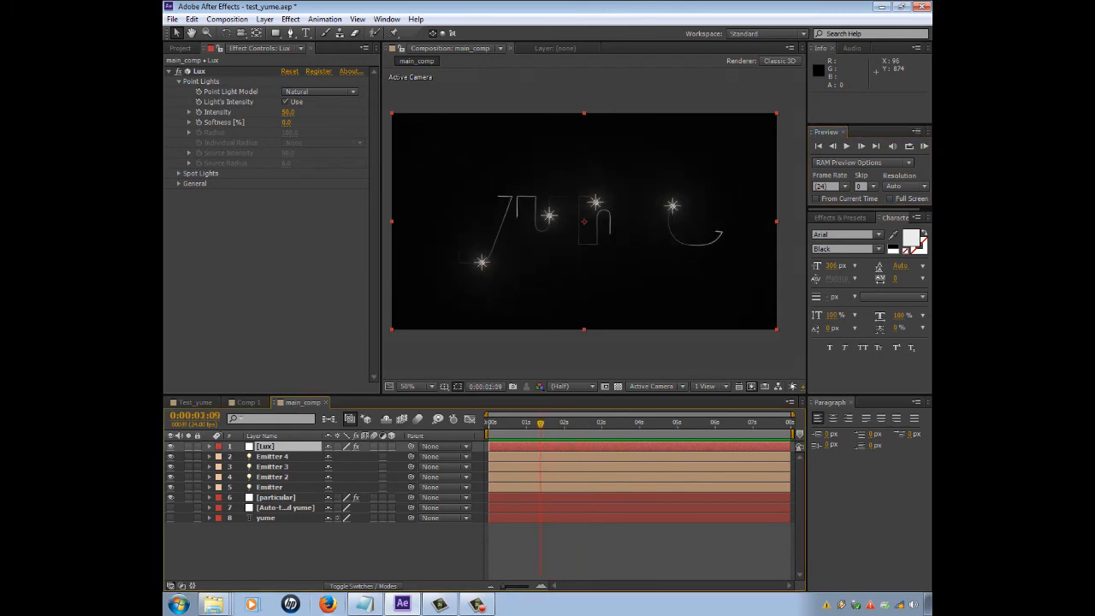
Step: Make the yume text layer visible and check the timing of Emitter 4's Position keyframes around 0:00:02:12
left_click(170, 518)
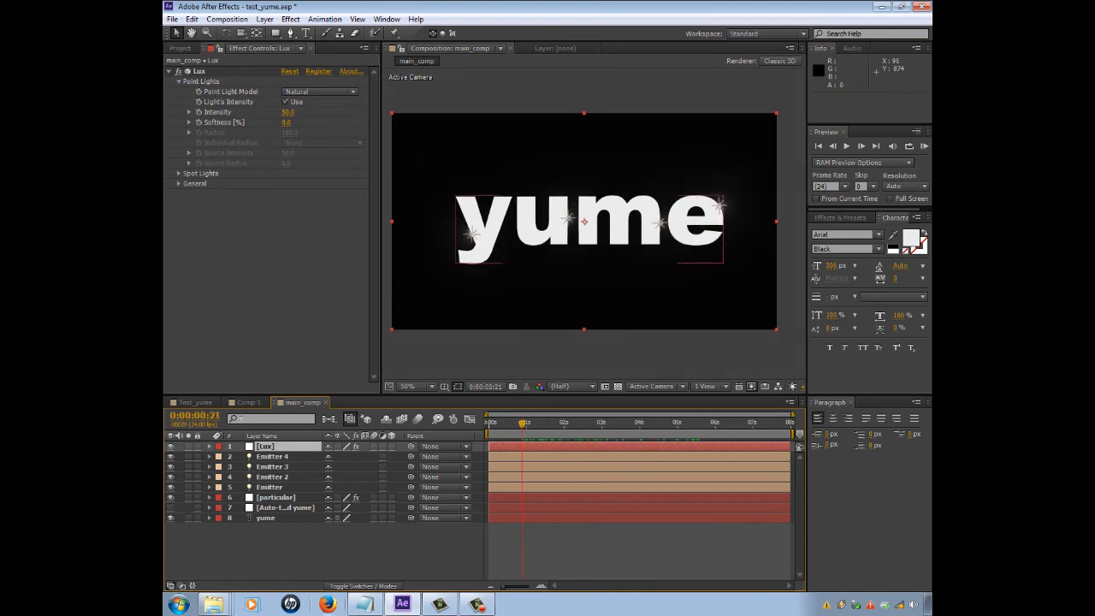
left_click(267, 518)
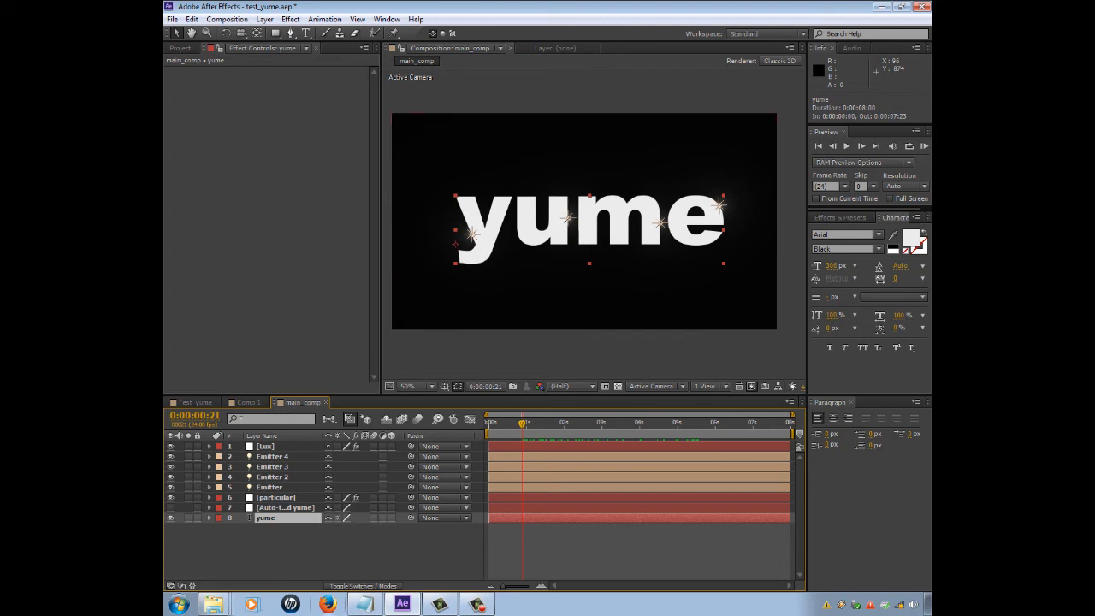
left_click_drag(522, 423, 583, 424)
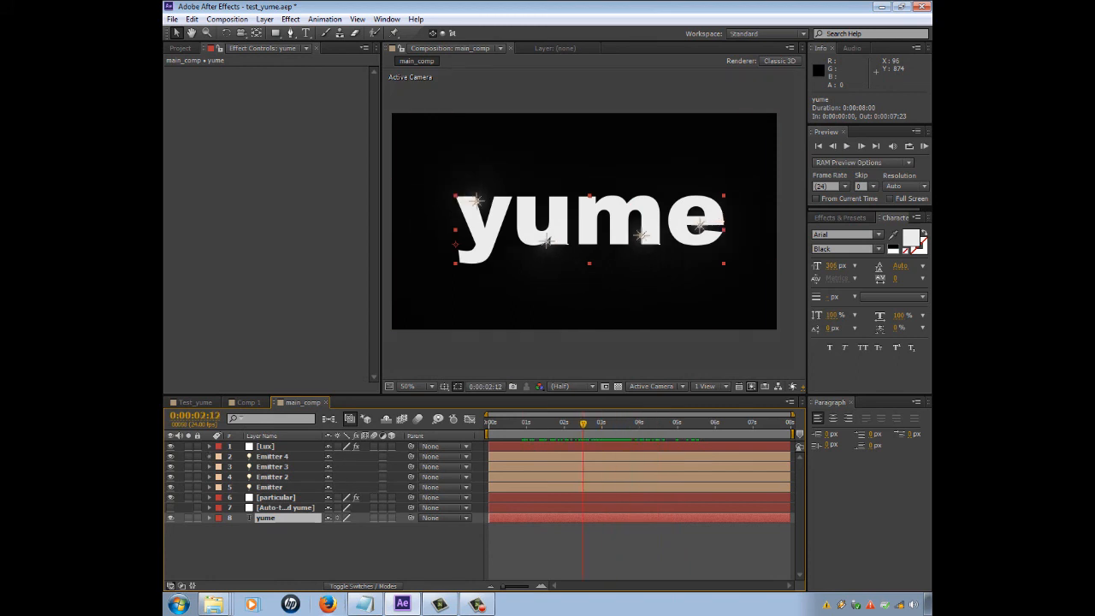
left_click(209, 457)
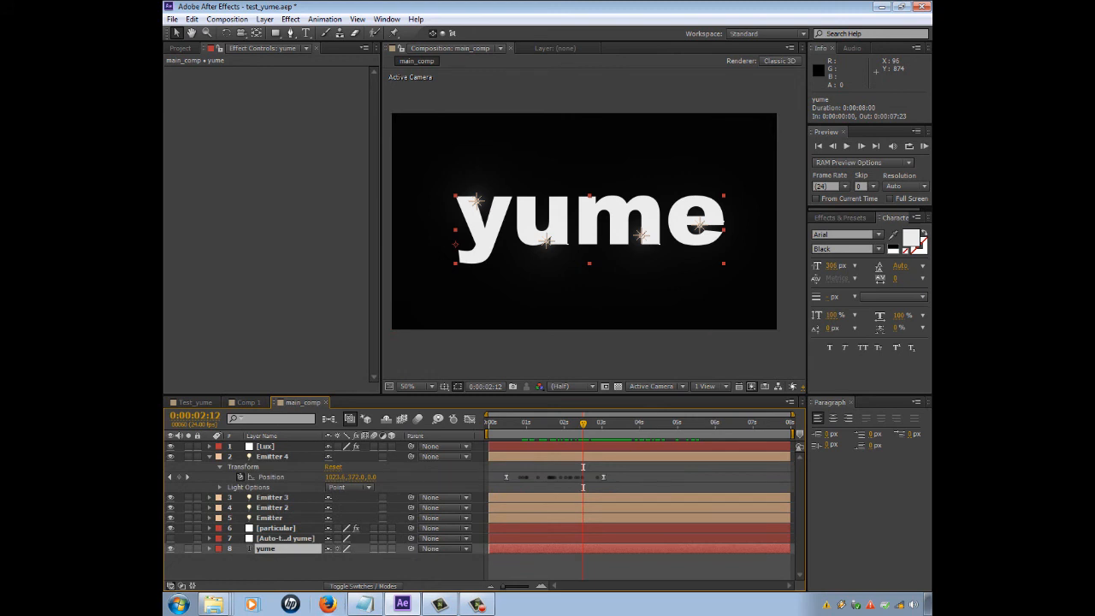
left_click(210, 457)
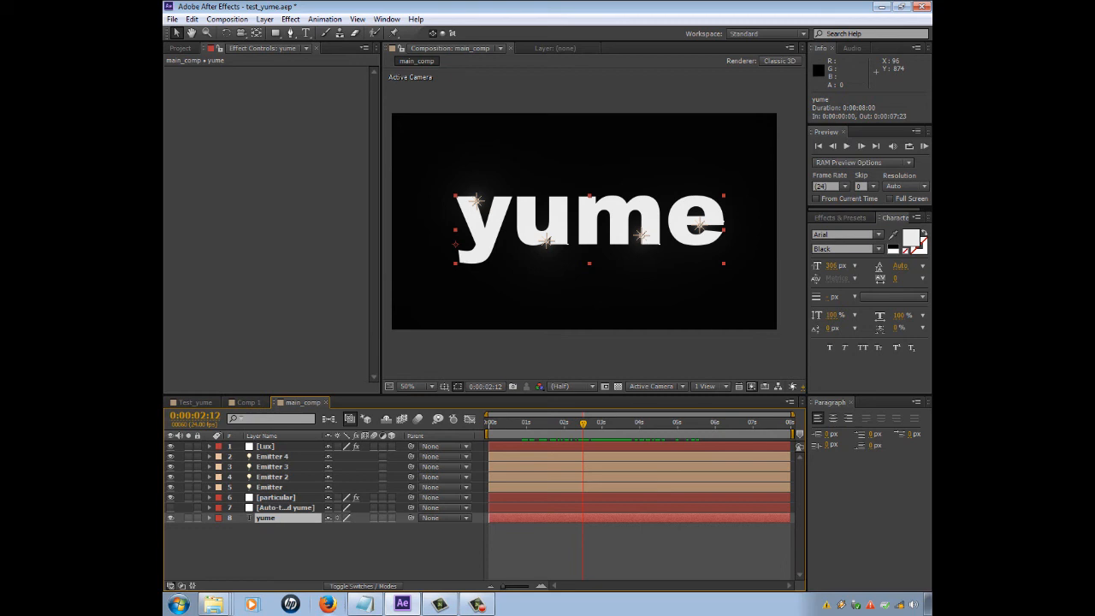
Step: Expand the yume text layer's Transform properties and set its Opacity to 0% at 0:00:00:00
left_click(210, 518)
left_click(220, 539)
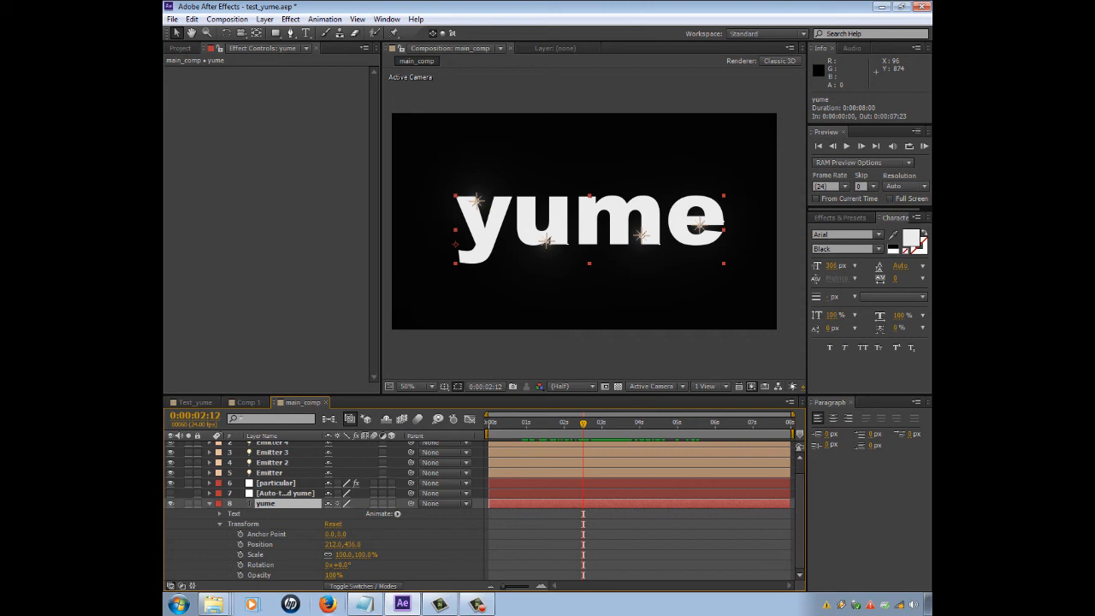
key("Home")
left_click_drag(331, 575, 240, 575)
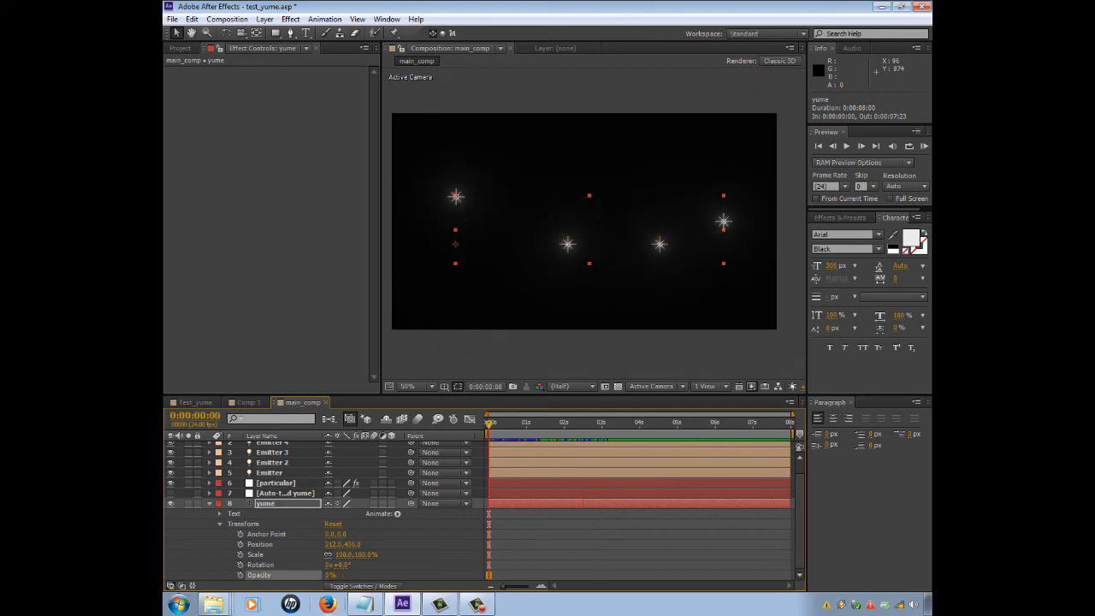
mouse_move(489, 423)
left_mouse_down()
mouse_move(594, 424)
mouse_move(487, 424)
left_mouse_up()
left_click(240, 575)
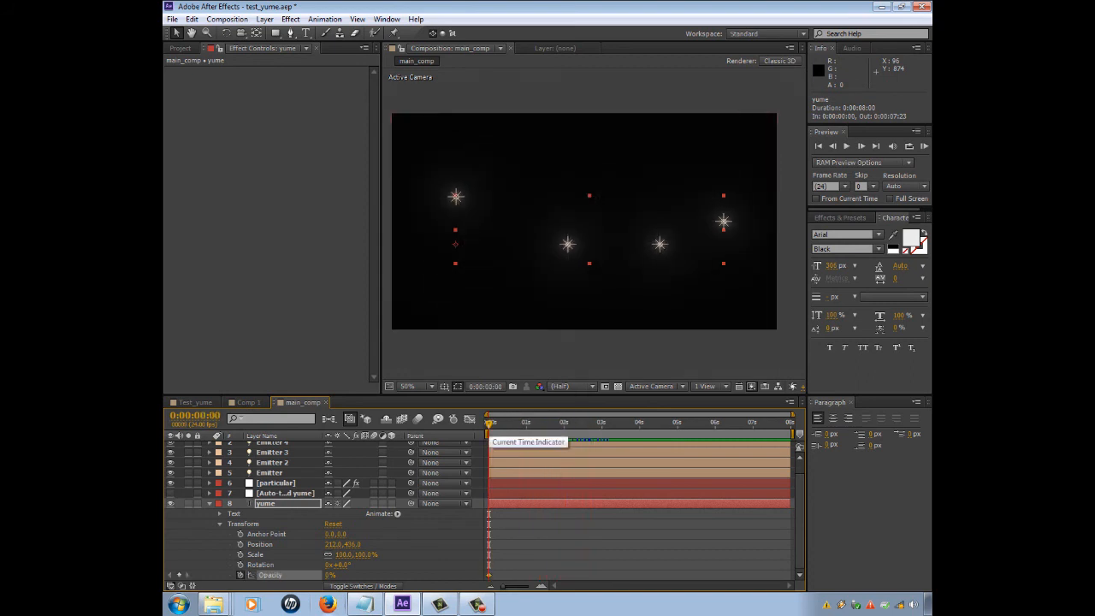
key("ctrl+z")
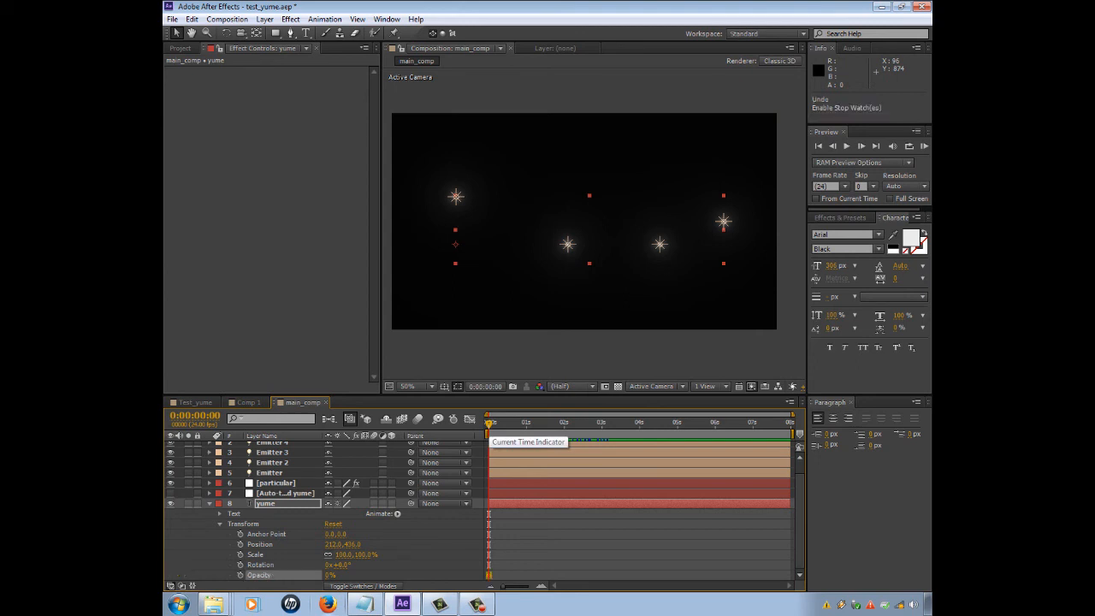
Step: Keyframe yume's Opacity from 0% at 0:00:03:00 to 100% at 0:00:05:00, and run a RAM preview from 0:00:00:00
left_click_drag(489, 423, 602, 423)
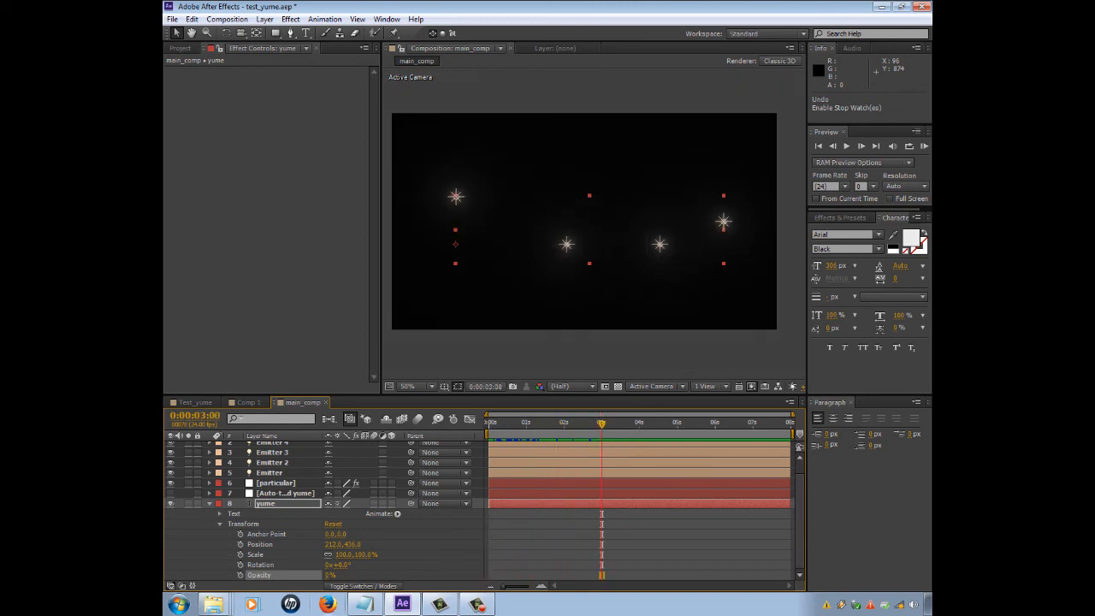
left_click(241, 575)
left_click_drag(602, 423, 651, 424)
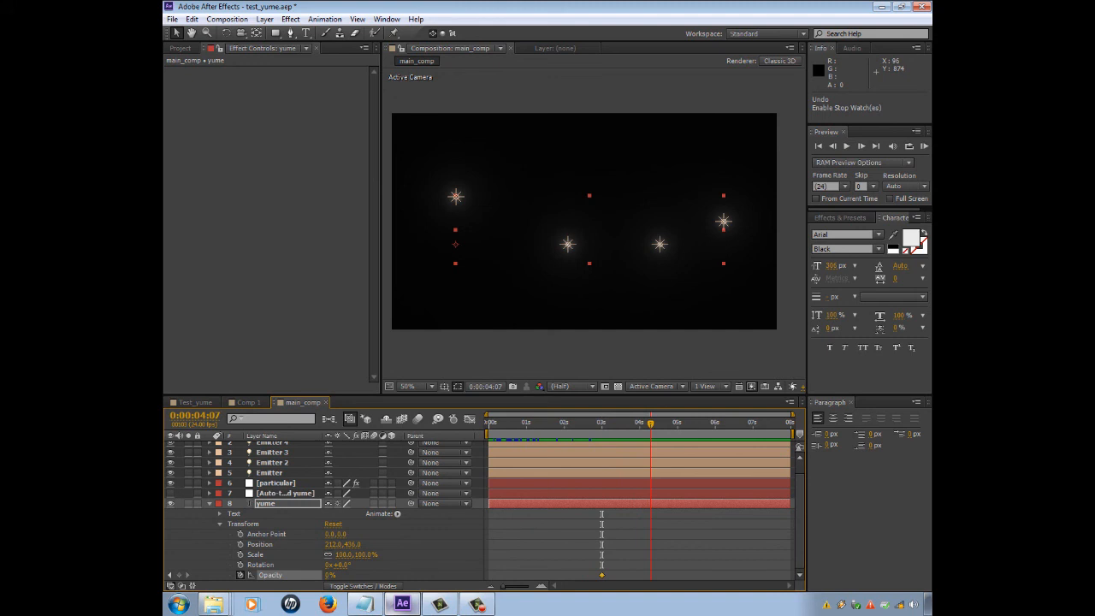
left_click_drag(651, 424, 677, 424)
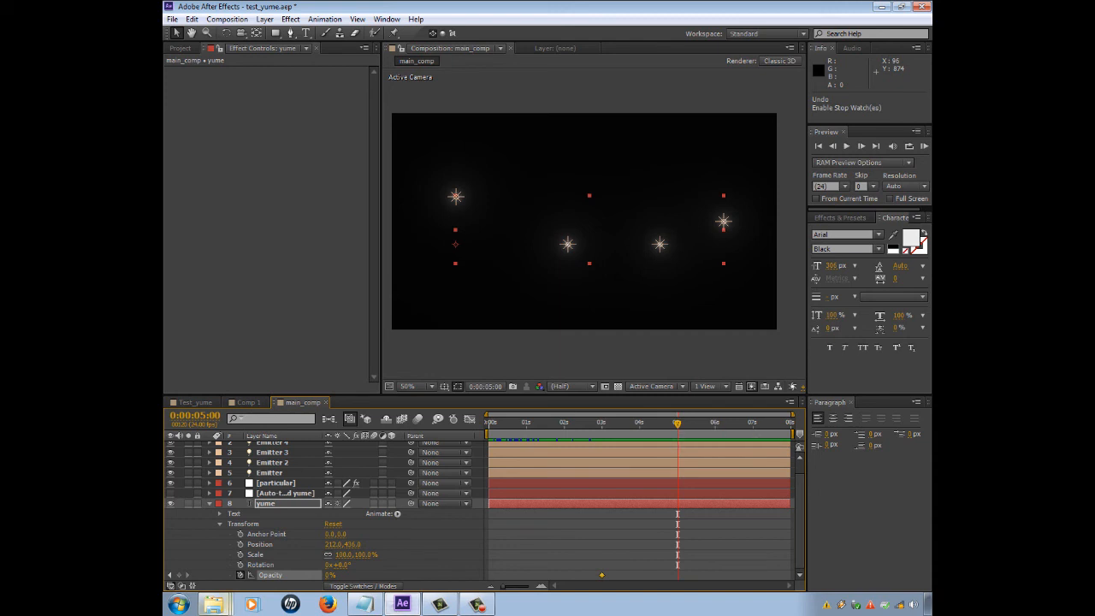
left_click(177, 575)
left_click_drag(330, 575, 417, 575)
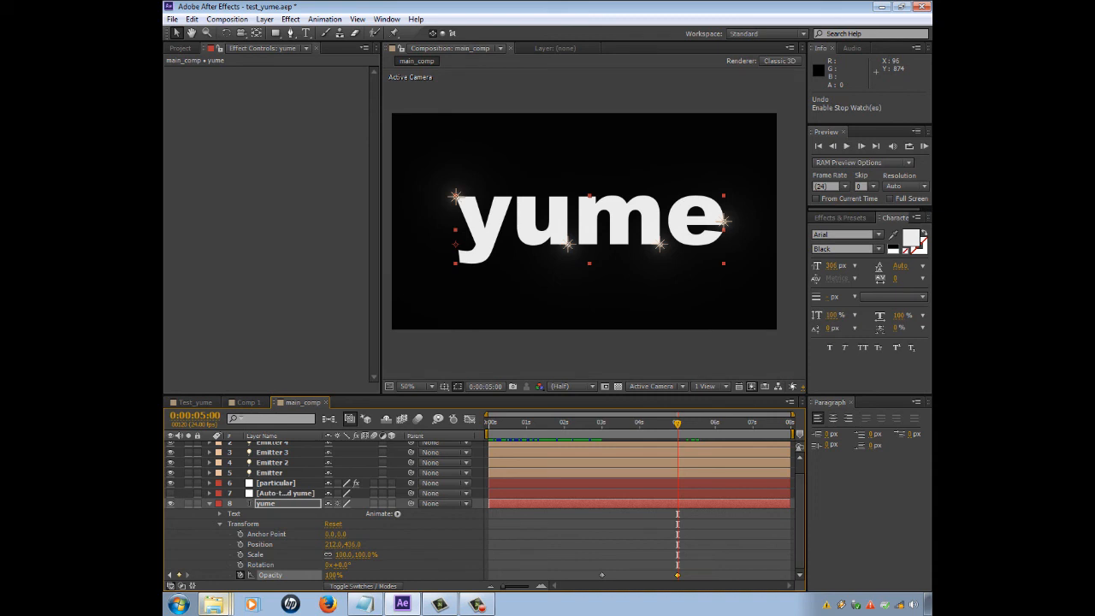
left_click_drag(677, 423, 489, 424)
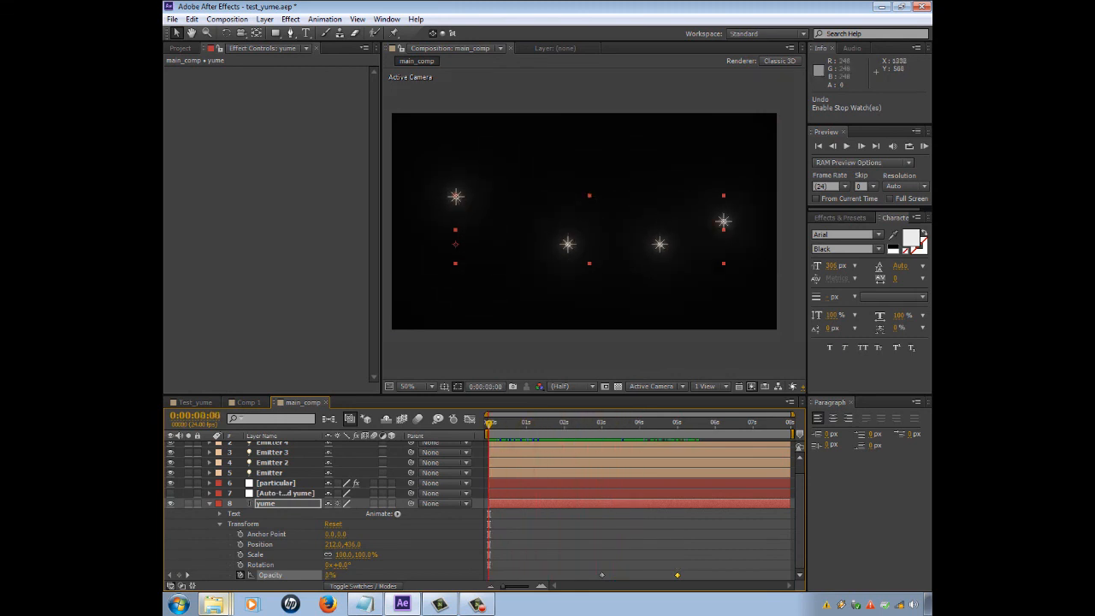
left_click(924, 145)
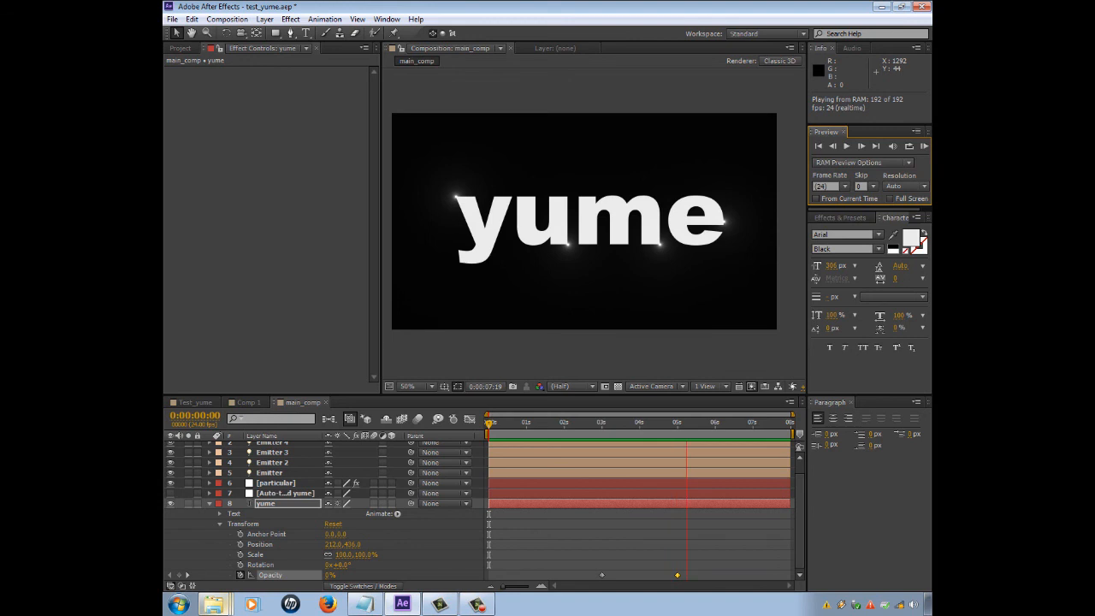
Step: Apply Easy Ease to the yume layer's Opacity keyframe at 0:00:03:00 and collapse the layer's properties
key("space")
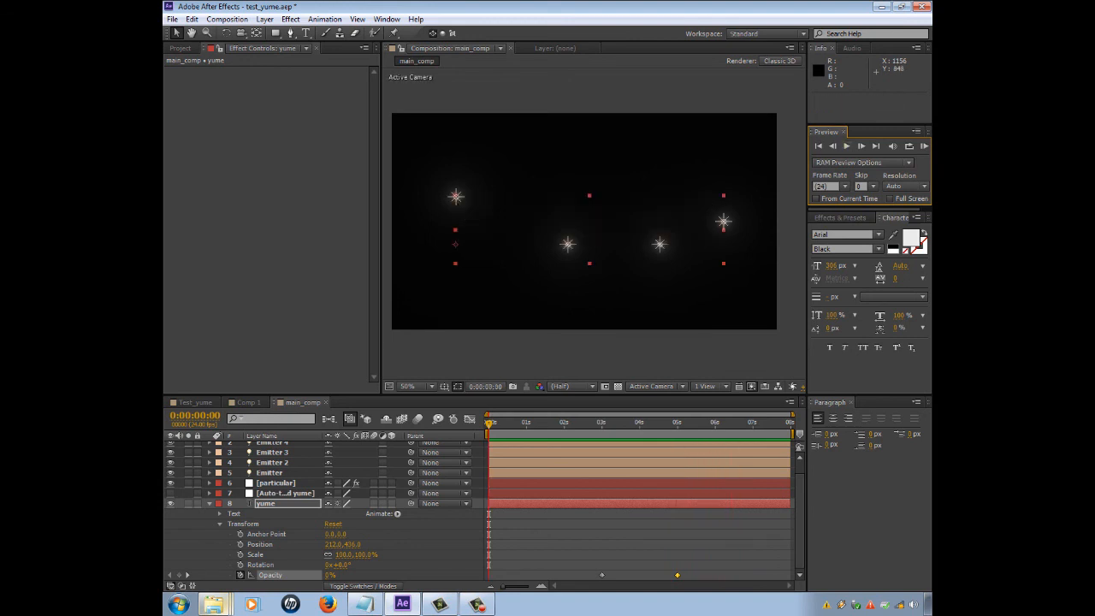
right_click(601, 575)
mouse_move(653, 566)
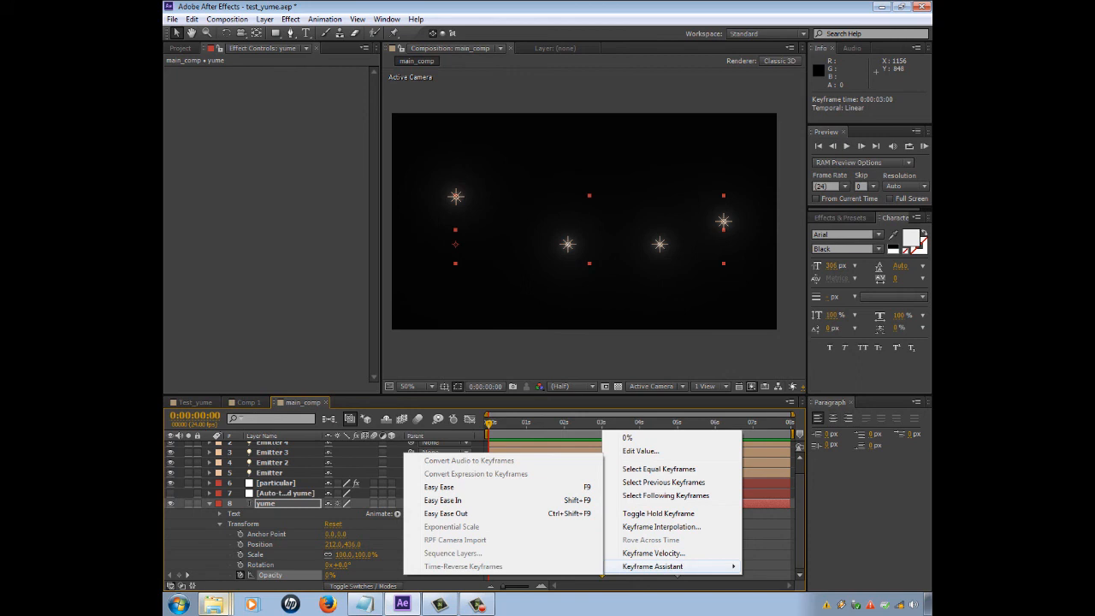
left_click(439, 487)
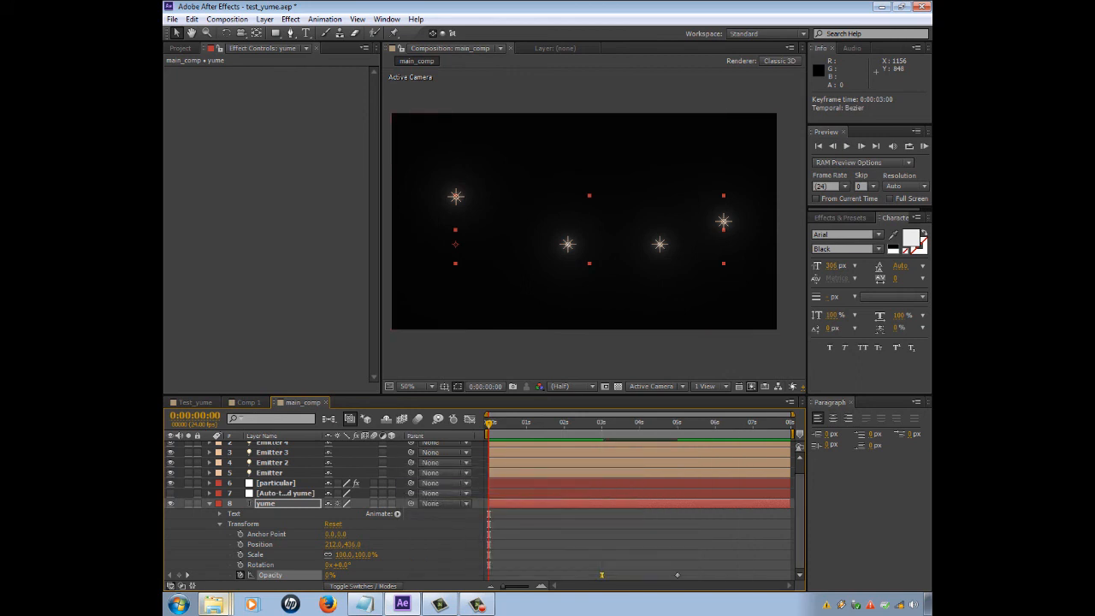
scroll(484, 511, "up", 1)
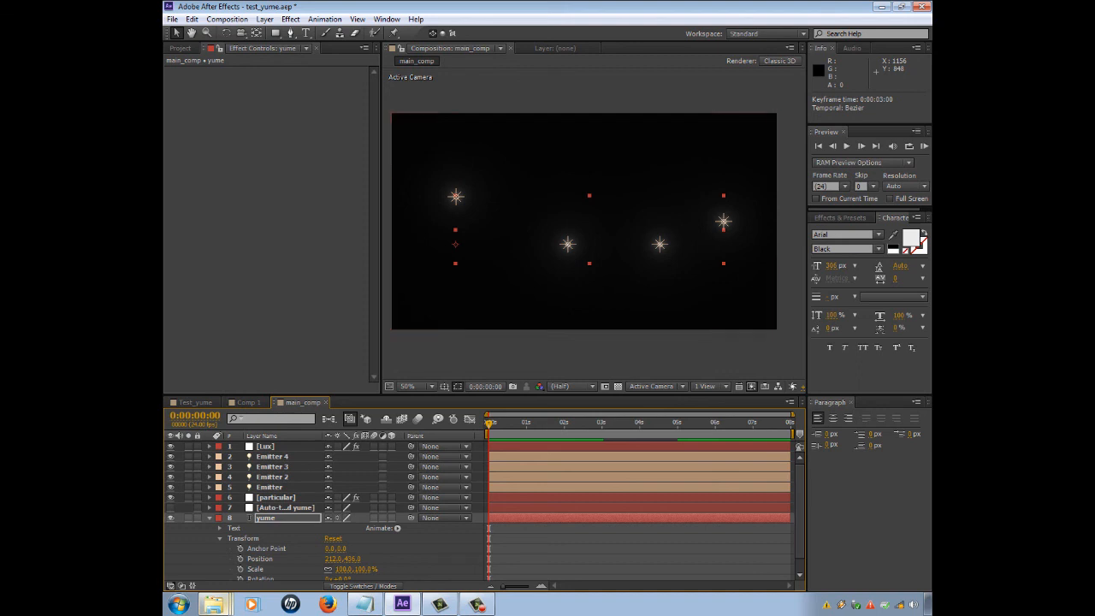
left_click(210, 517)
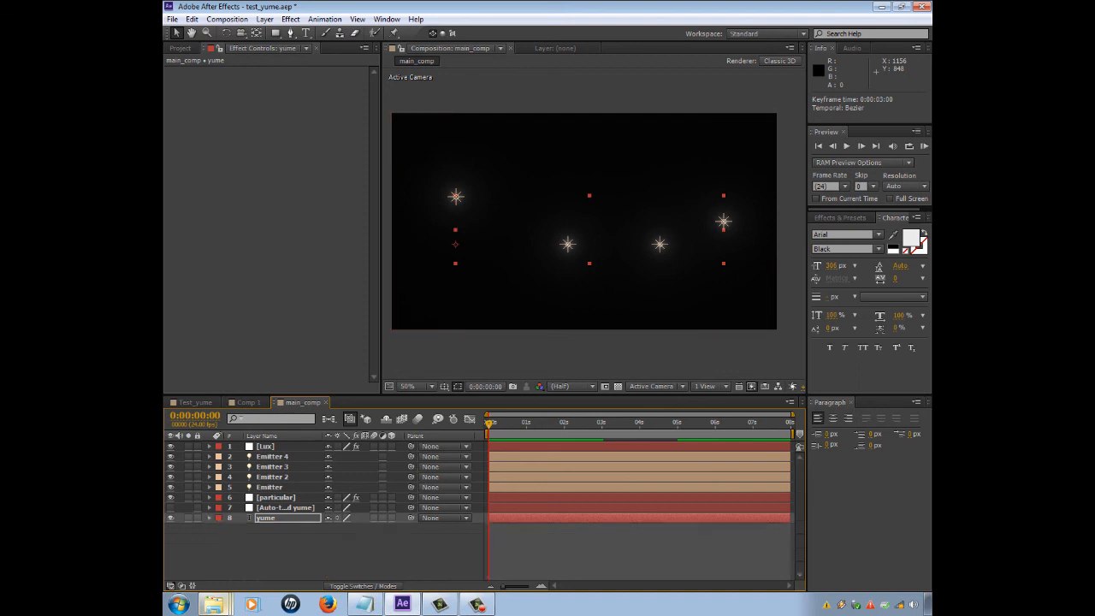
Step: Expand the Lux and particular layers and keyframe particular's Opacity from 0% at 0:00:00:00 to 100% at 0:00:00:12
left_click(210, 498)
left_click(210, 447)
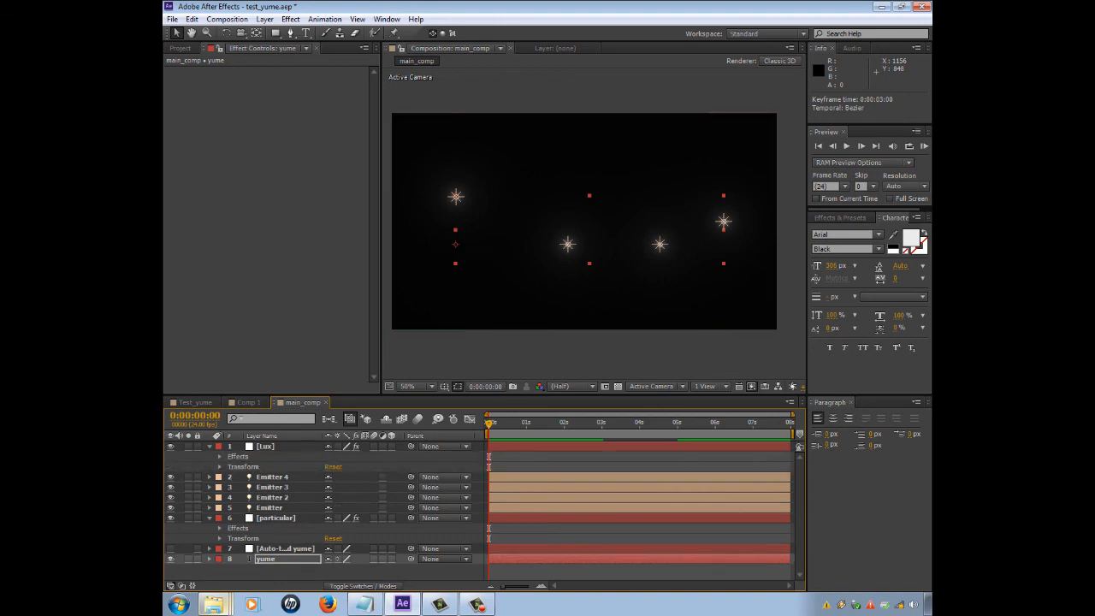
key("space")
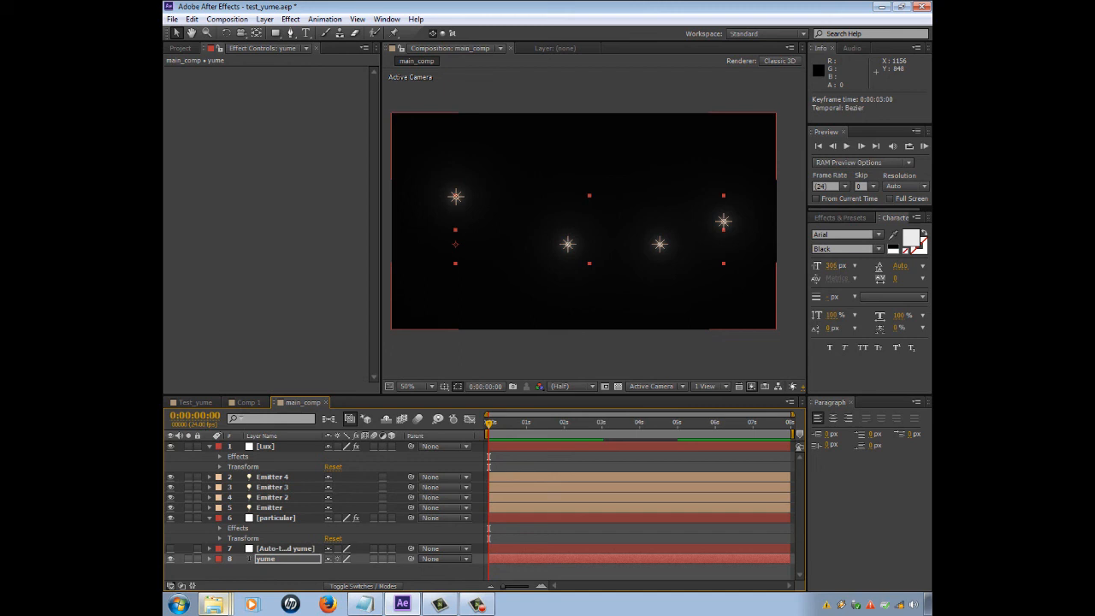
left_click(219, 538)
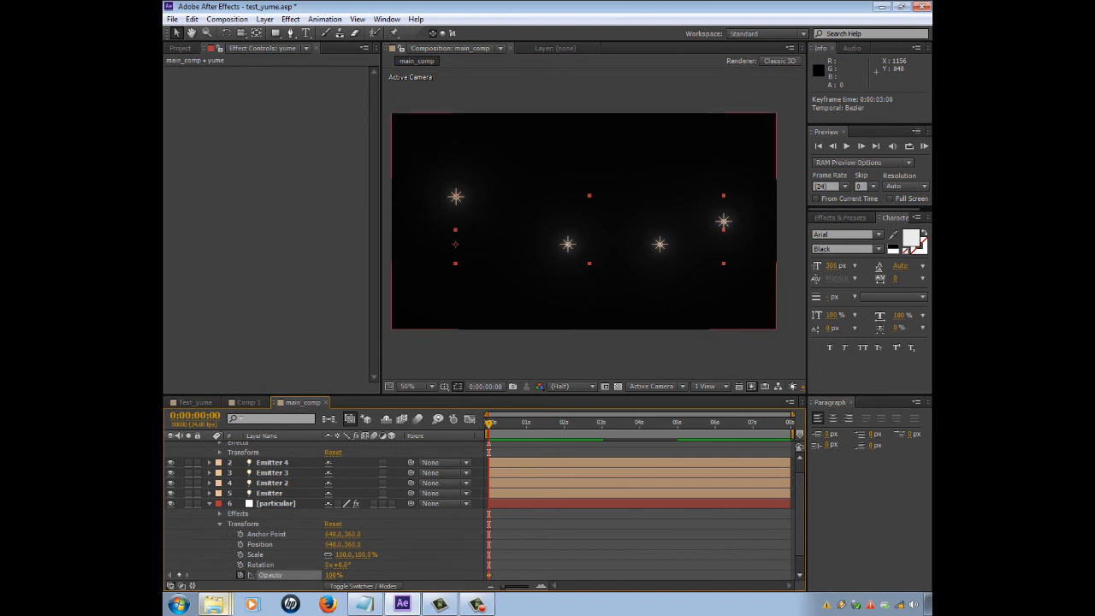
left_click(275, 503)
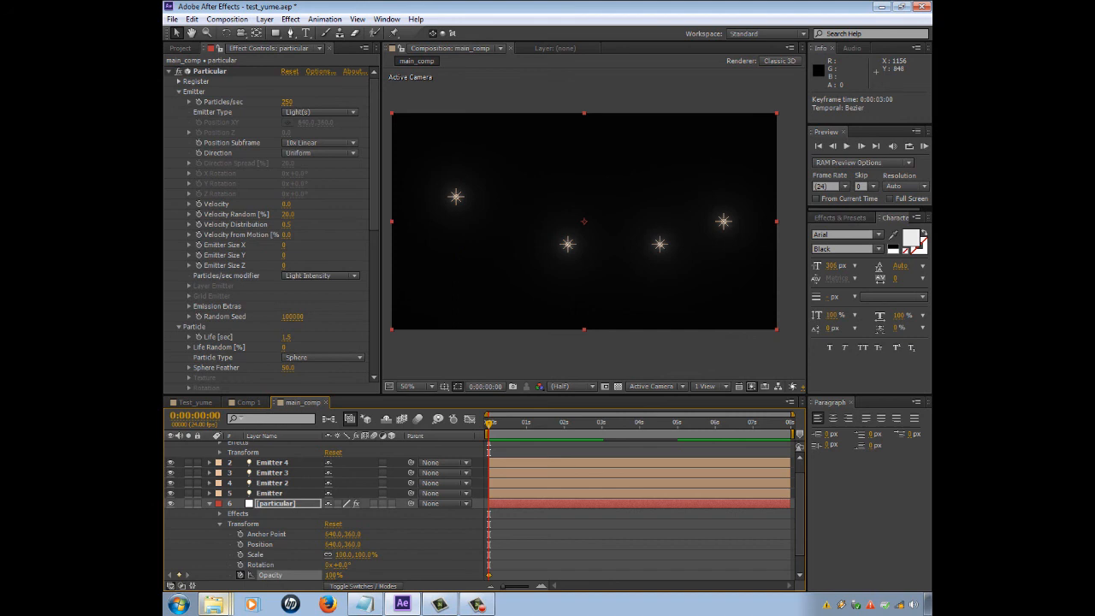
left_click_drag(332, 575, 269, 575)
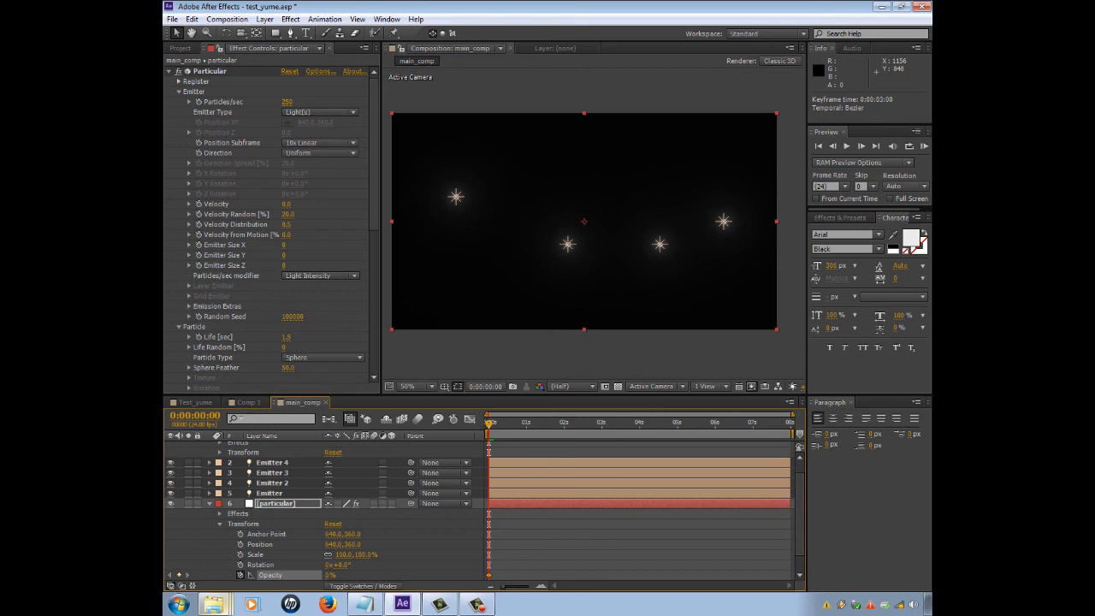
key("space")
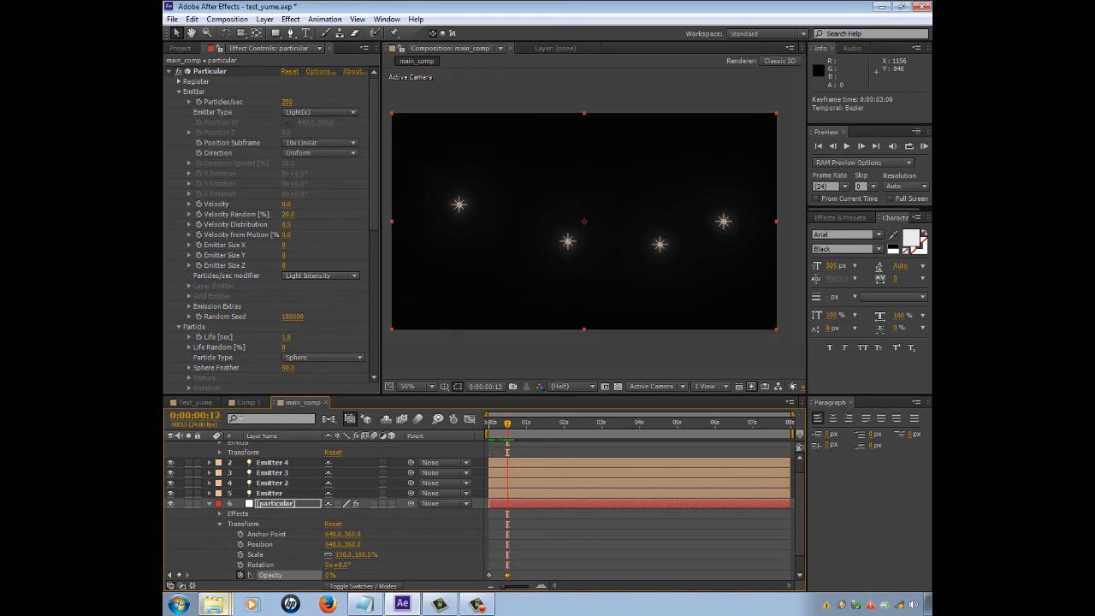
key("F2")
key("ctrl+z")
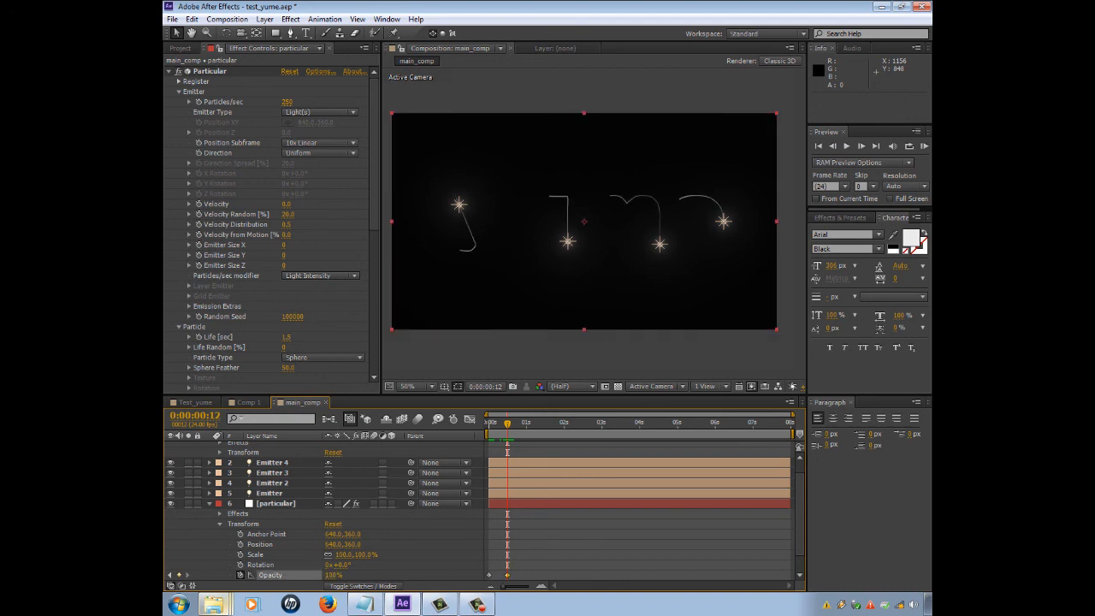
Step: Keyframe the Lux layer's Opacity from 0% at 0:00:00:00 to 100% at 0:00:00:12, matching particular's second Opacity keyframe
scroll(291, 514, "up", 1)
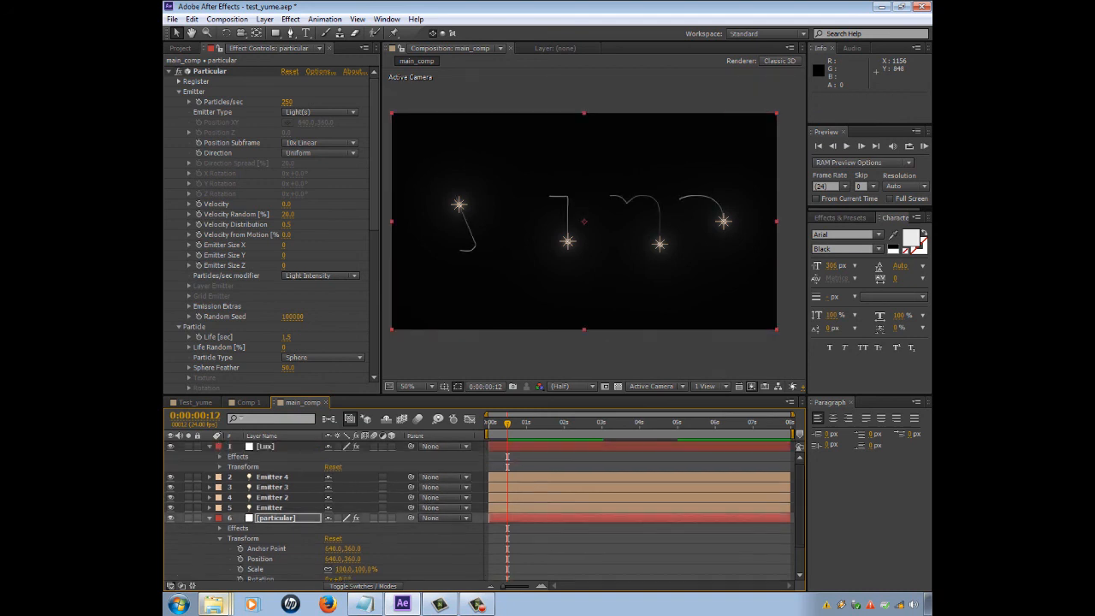
left_click(220, 467)
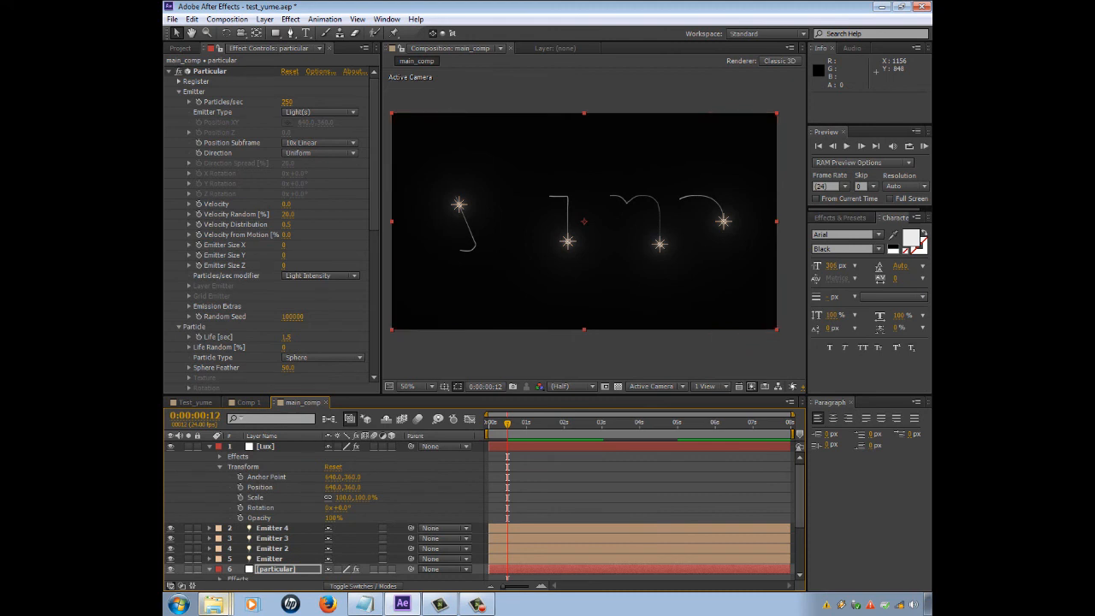
scroll(342, 511, "down", 3)
key("F2")
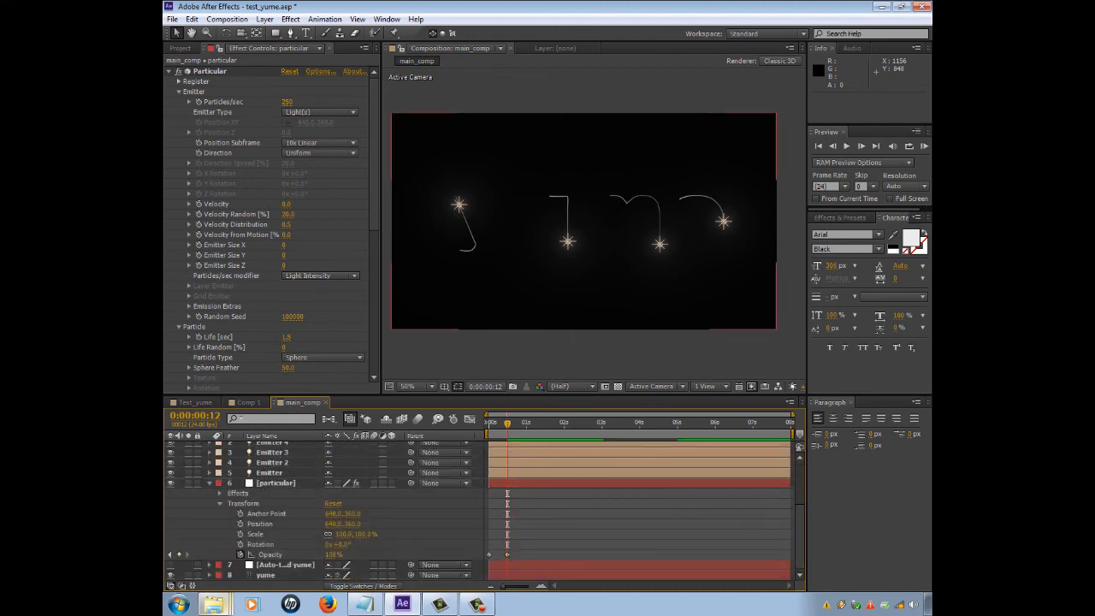
key("Home")
scroll(342, 512, "up", 3)
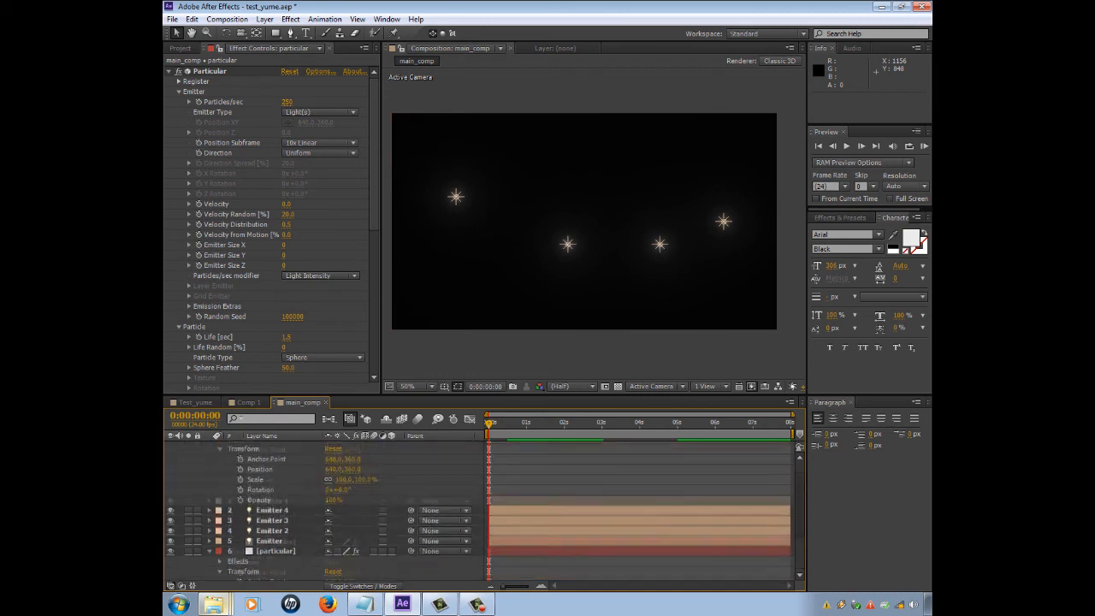
left_click(241, 518)
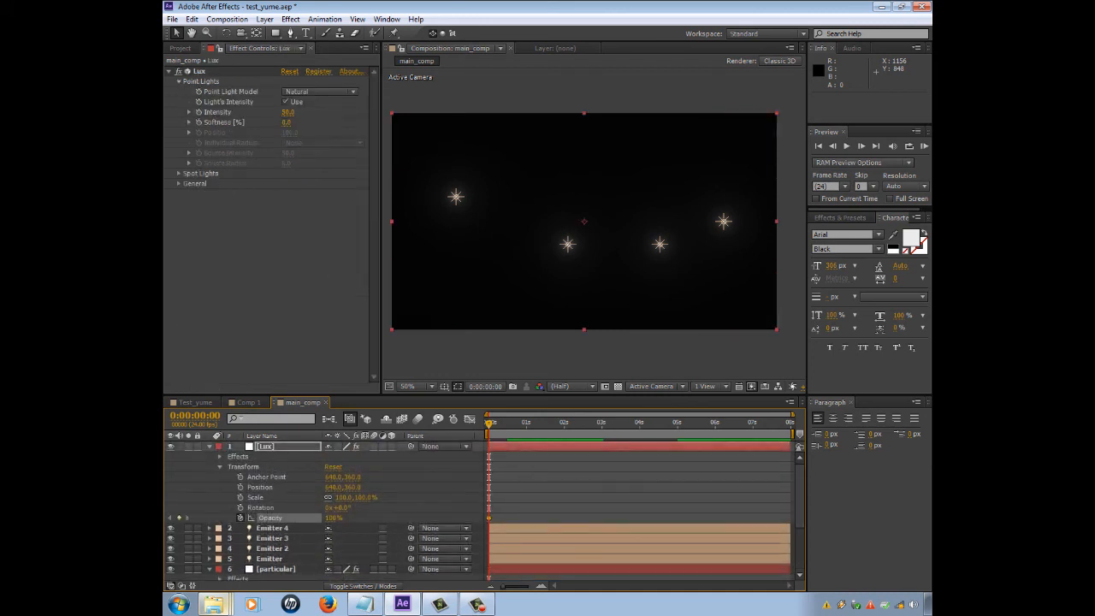
left_click_drag(334, 518, 244, 518)
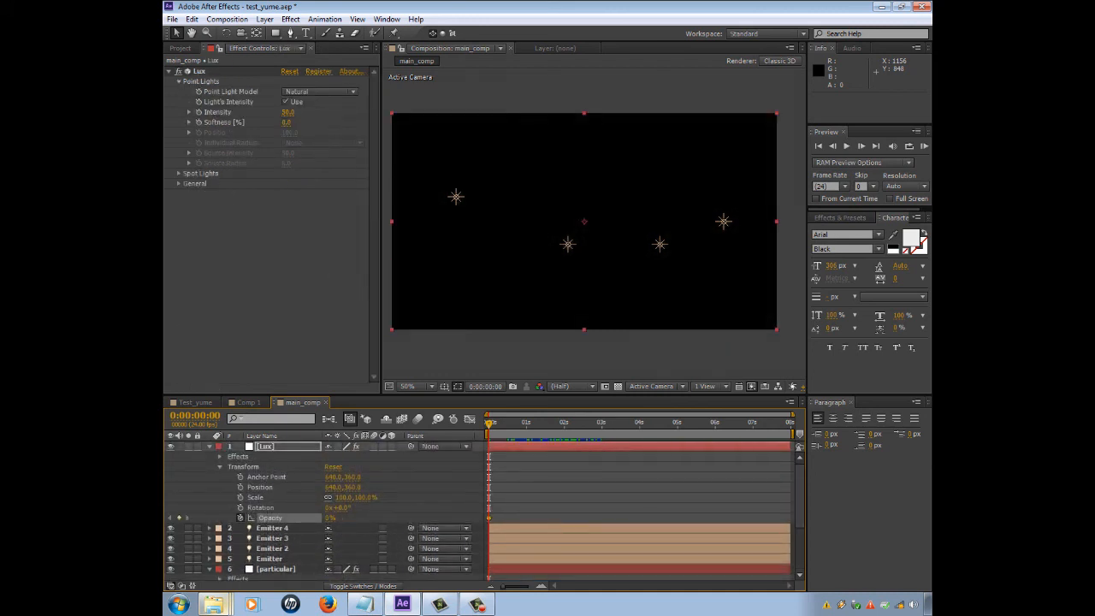
left_click_drag(800, 496, 800, 537)
left_click(188, 555)
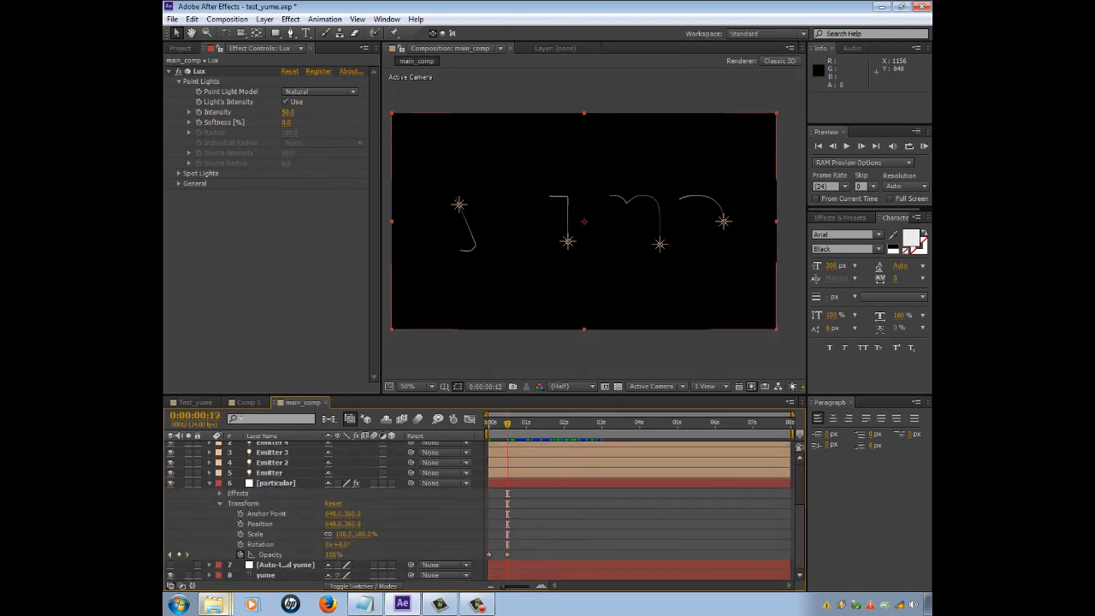
scroll(479, 511, "up", 3)
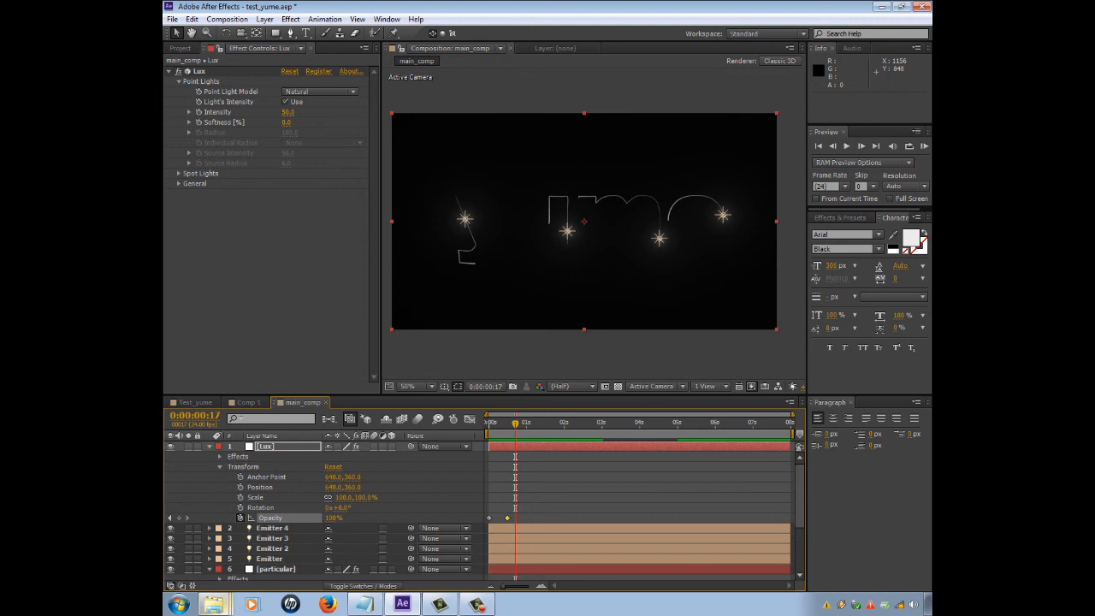
Step: Add 100% Opacity keyframes at 0:00:03:00 to both the Lux and particular layers
scroll(325, 509, "down", 2)
scroll(483, 511, "down", 1)
scroll(484, 511, "up", 2)
left_click_drag(515, 424, 629, 424)
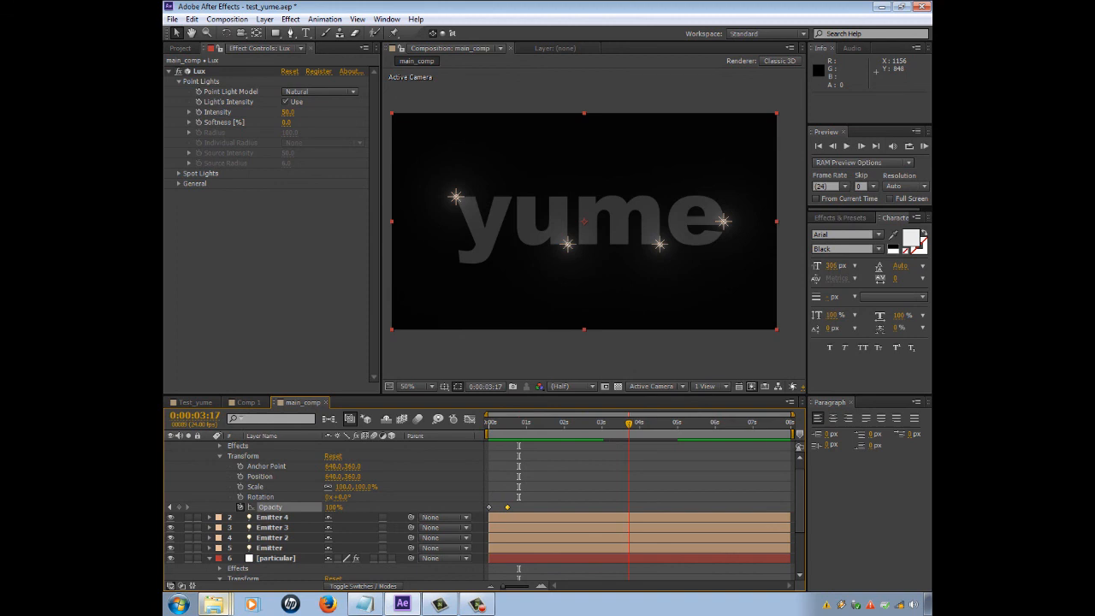
left_click_drag(629, 424, 601, 424)
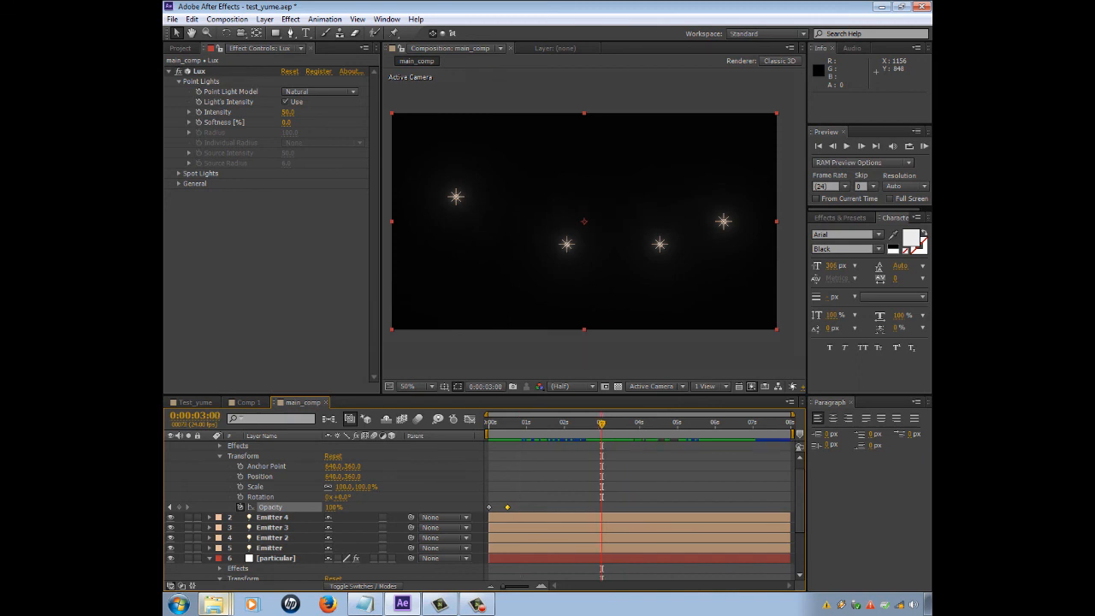
left_click(178, 506)
scroll(479, 512, "down", 4)
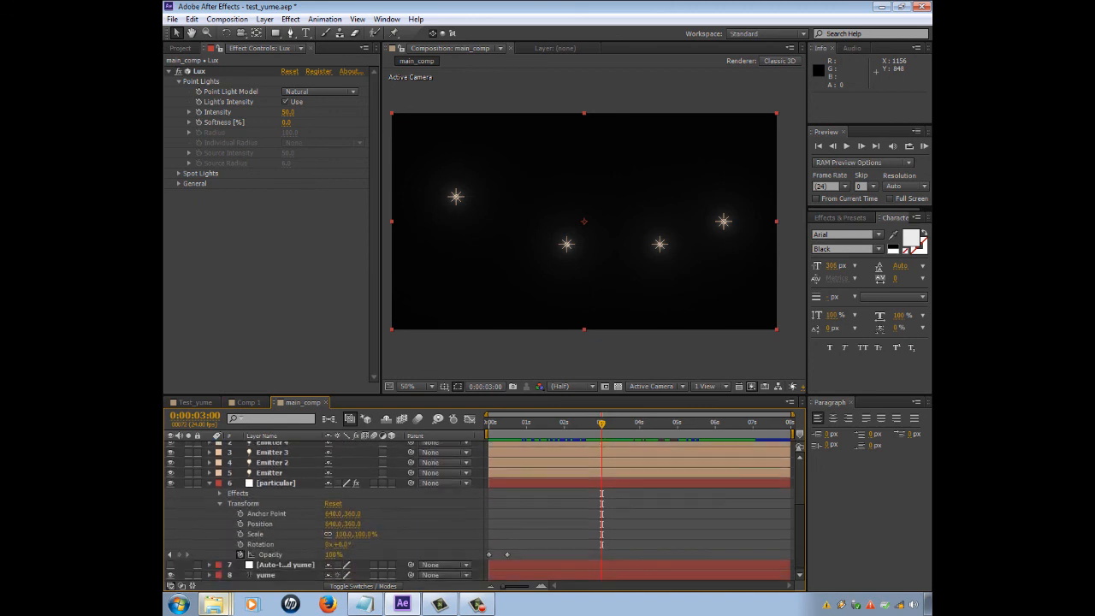
left_click(178, 555)
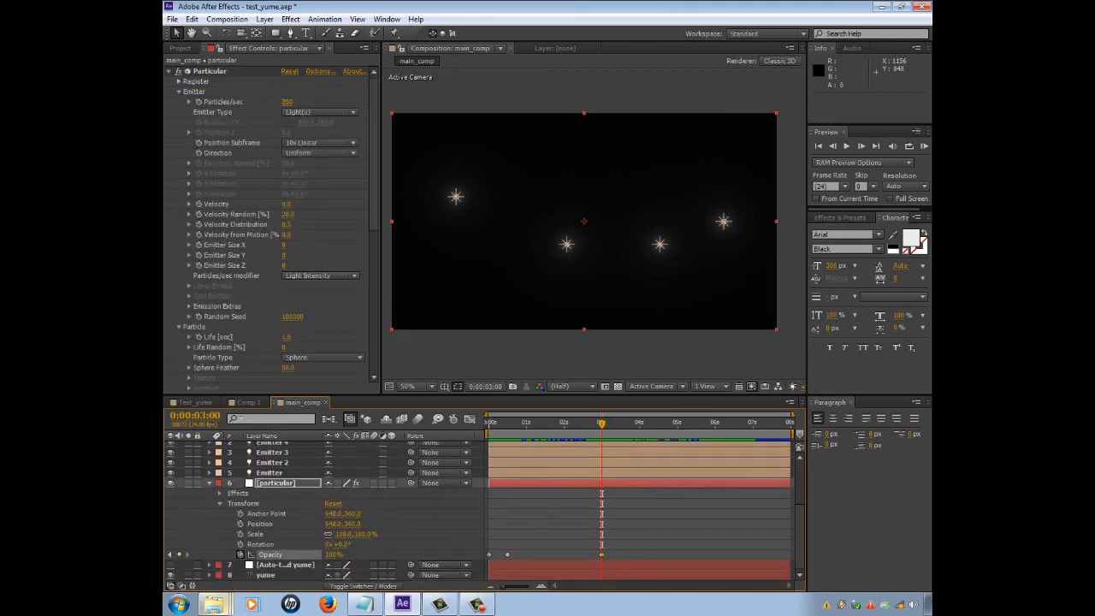
scroll(479, 512, "up", 4)
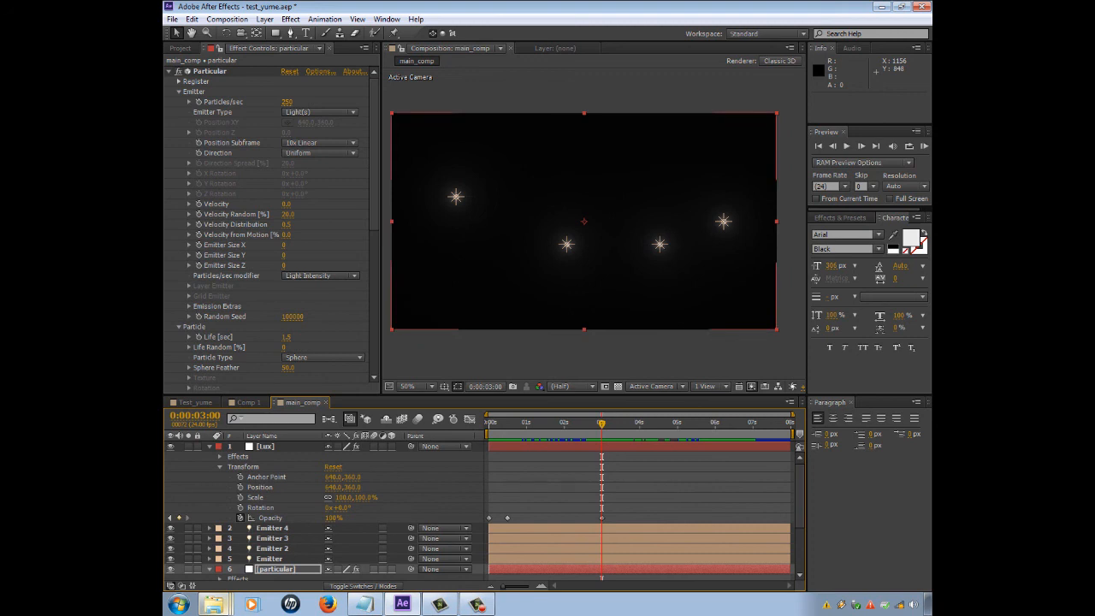
Step: Keyframe the Opacity of both the Lux and particular layers to 0% at 0:00:05:00
left_click_drag(601, 423, 678, 423)
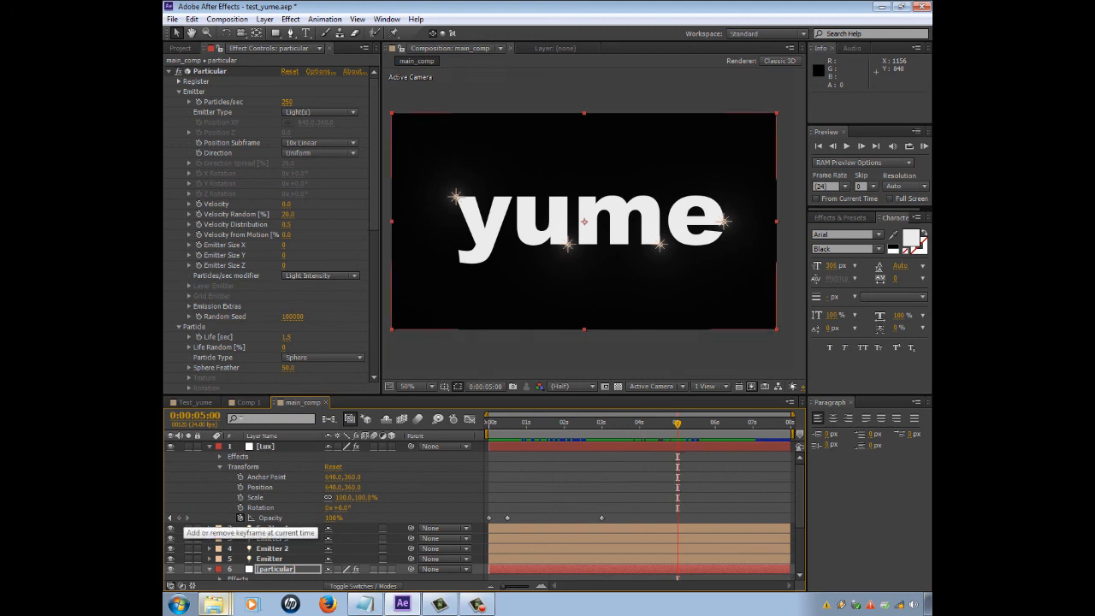
left_click(179, 518)
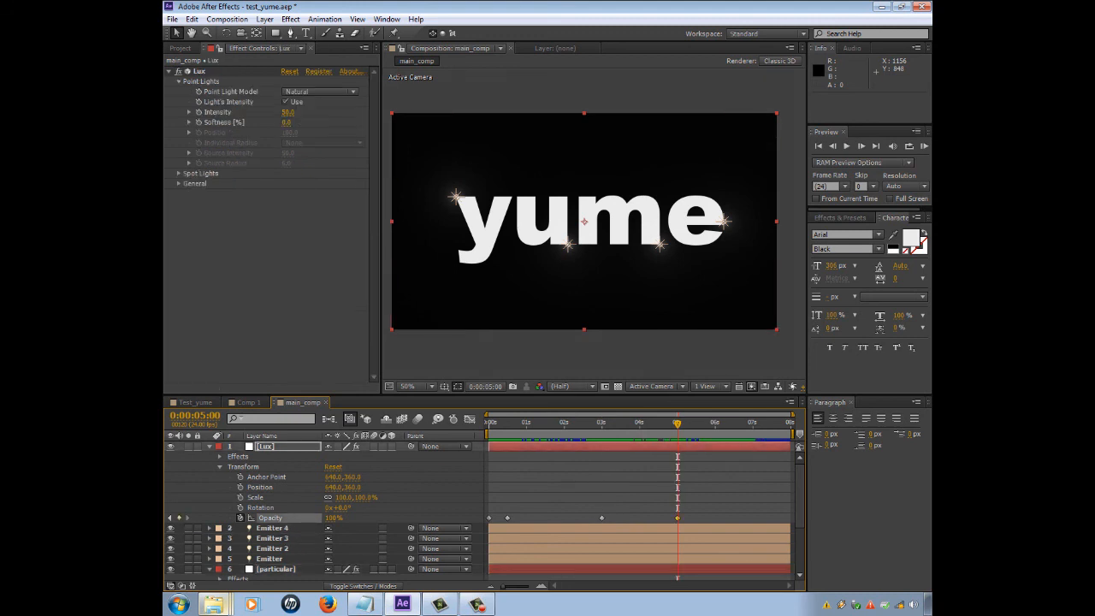
left_click_drag(333, 518, 270, 518)
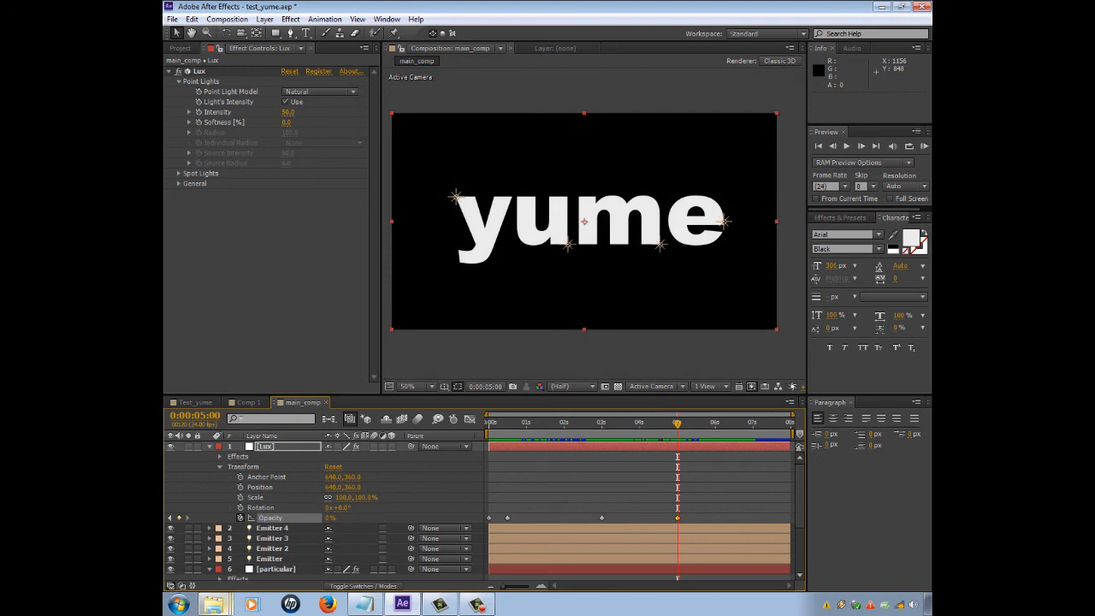
scroll(479, 511, "down", 5)
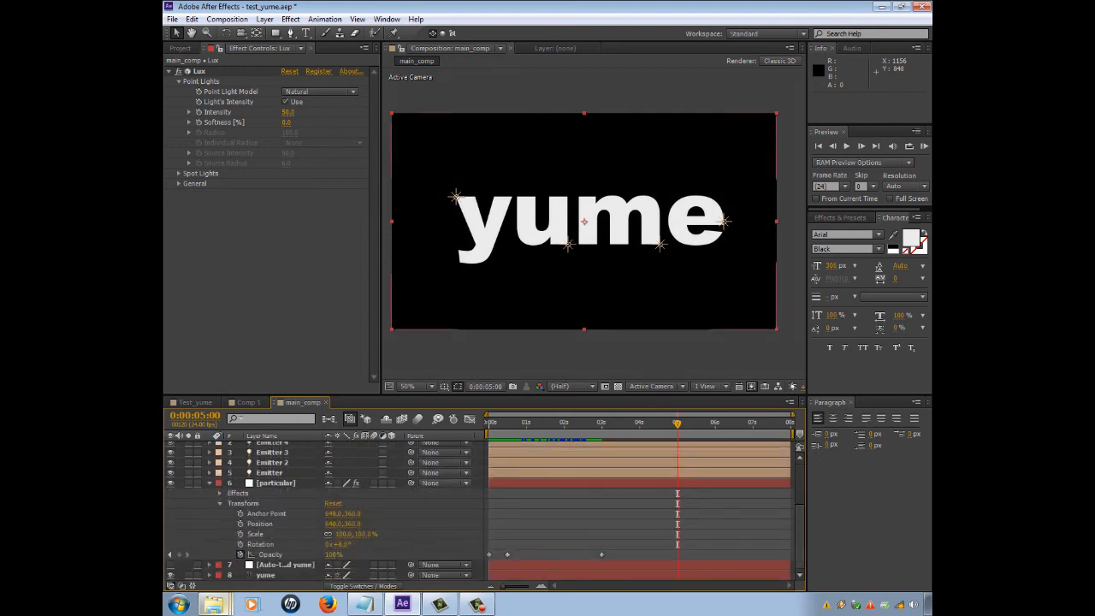
left_click(179, 555)
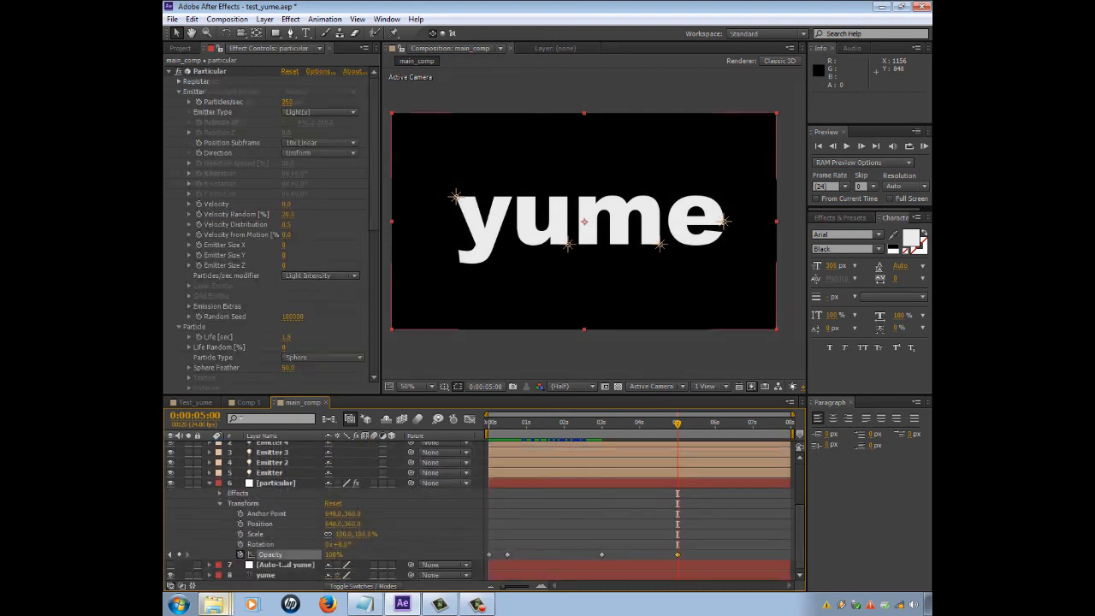
left_click_drag(333, 554, 270, 555)
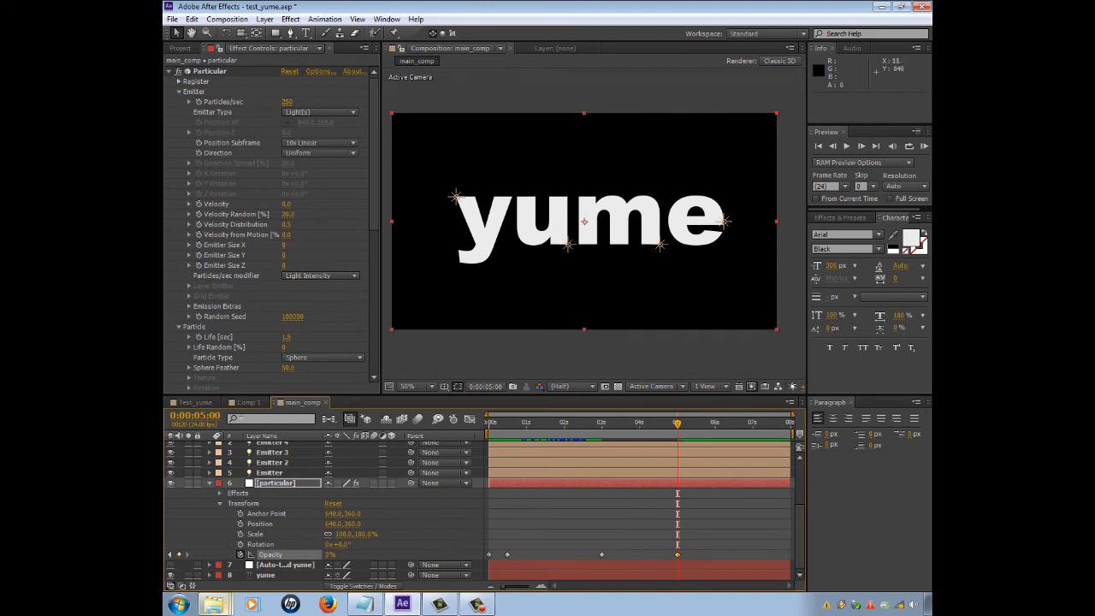
left_click(644, 352)
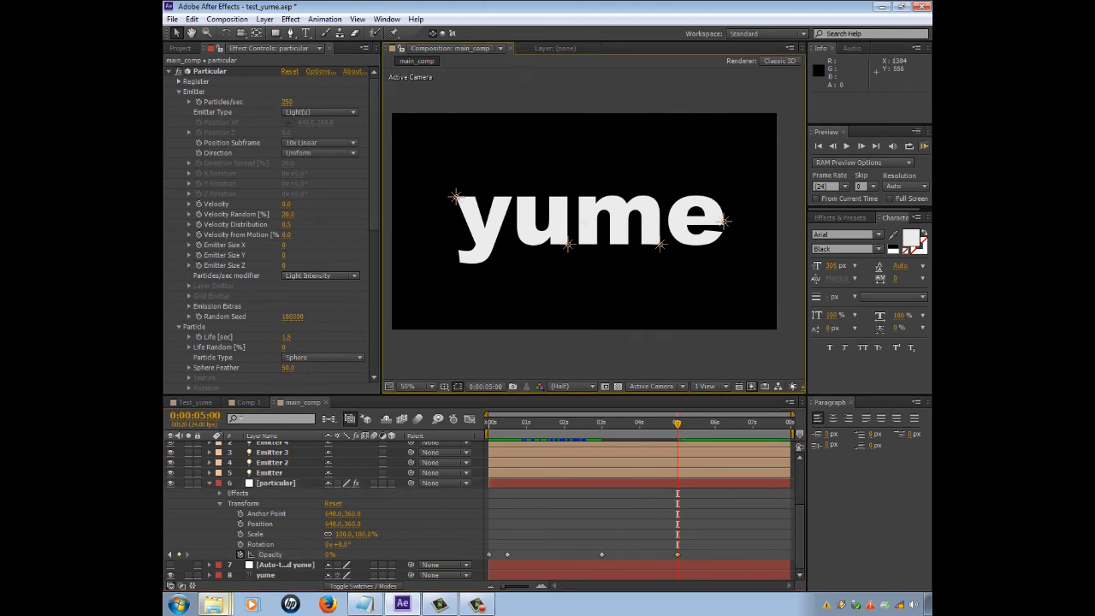
Step: Run a RAM preview of main_comp and check the lights' fade-out around 0:00:04:21
left_click(924, 147)
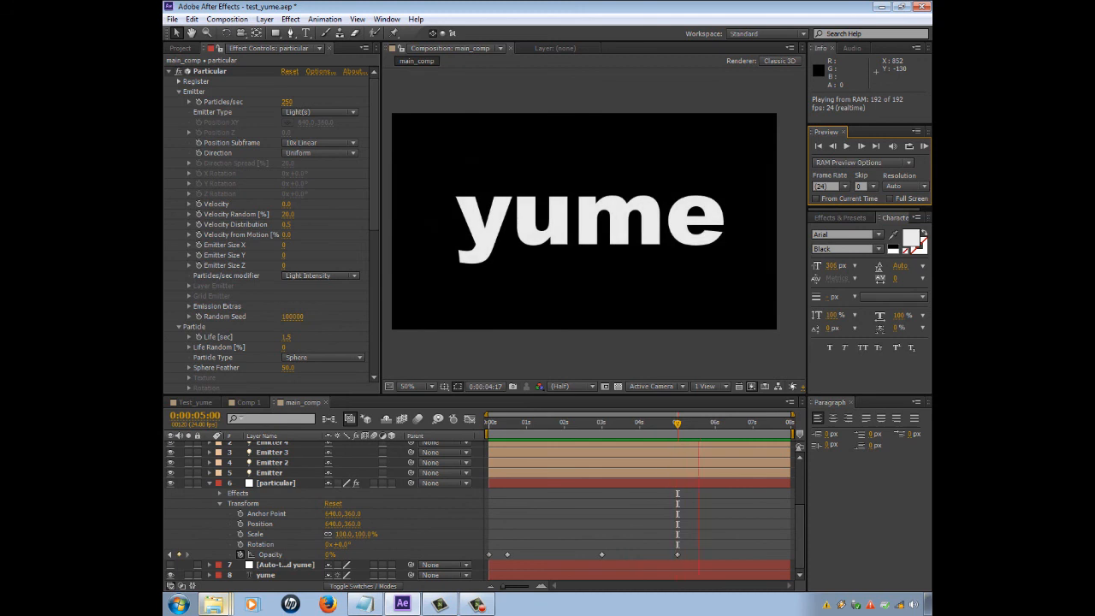
key("space")
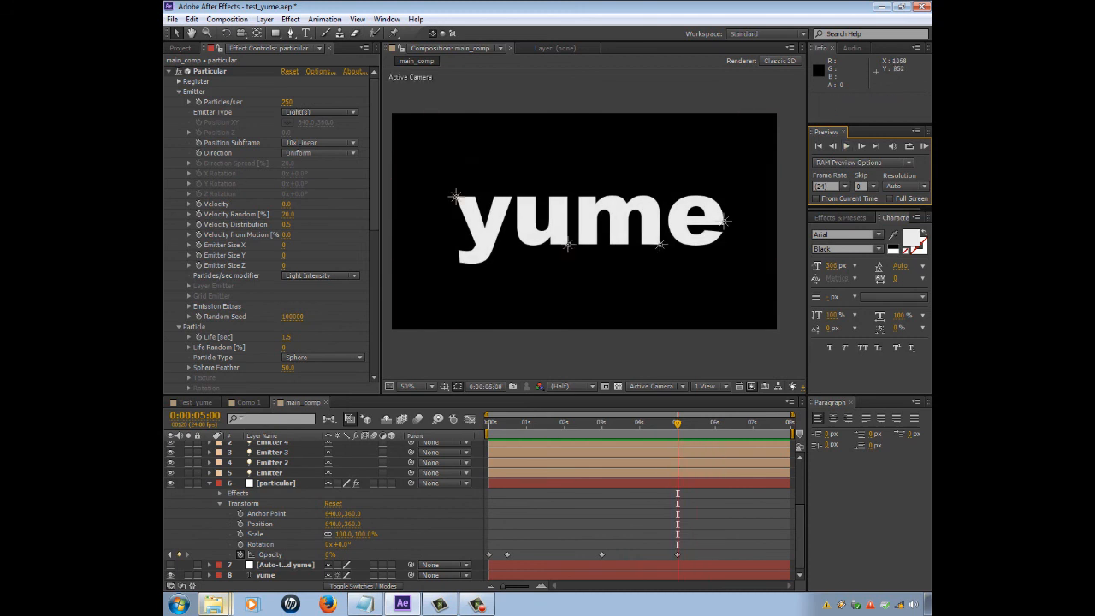
mouse_move(678, 424)
left_mouse_down()
mouse_move(616, 424)
mouse_move(673, 423)
left_mouse_up()
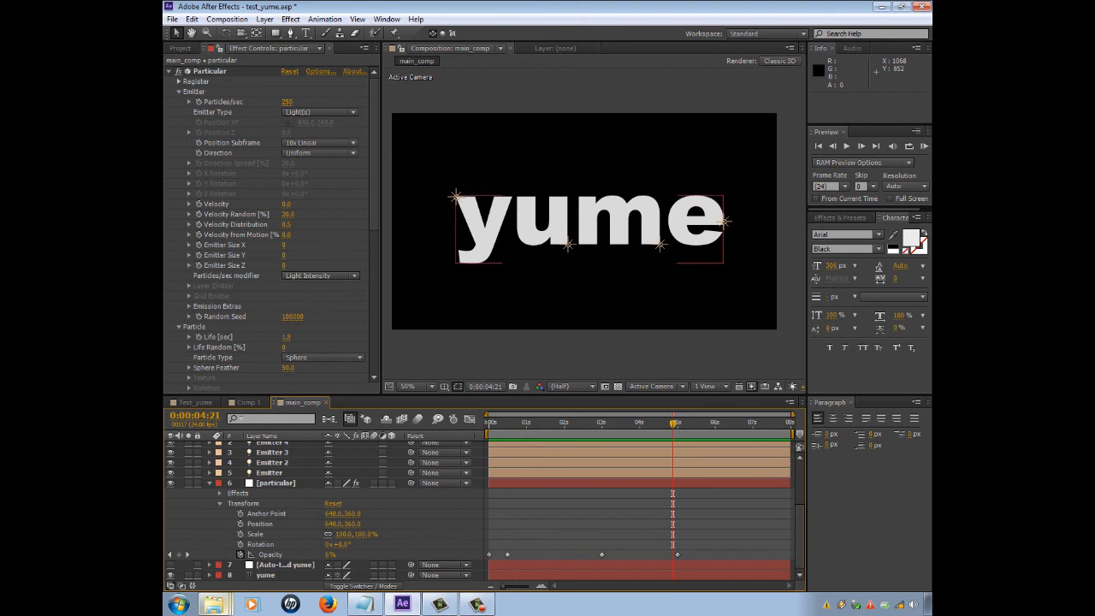
Step: Shift both Opacity keyframes of the yume text layer five frames earlier, placing the last one at 0:00:04:19
scroll(485, 510, "down", 3)
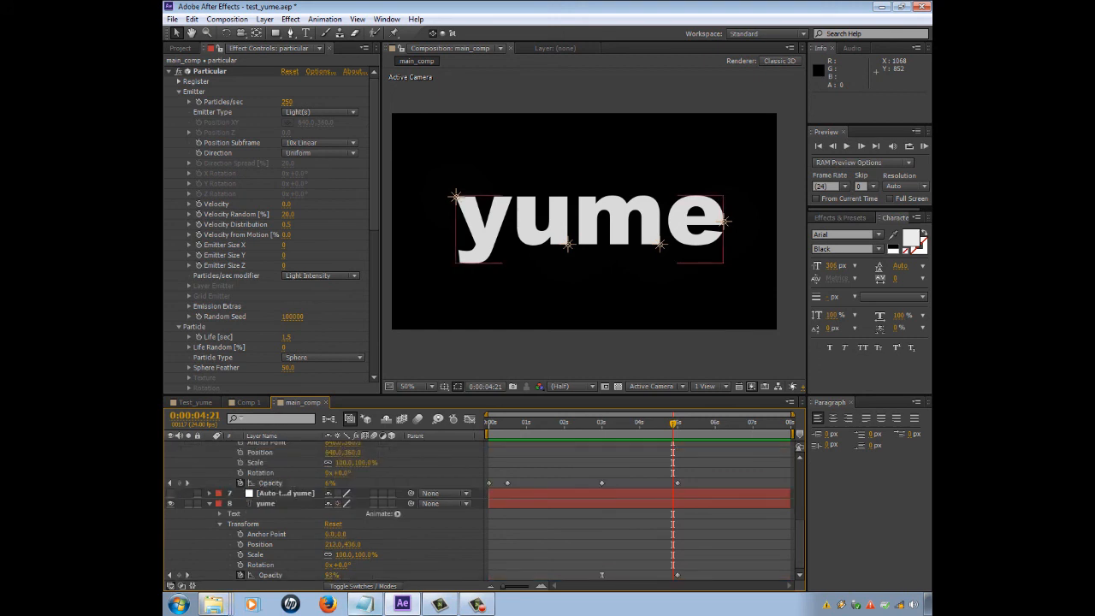
left_click(188, 575)
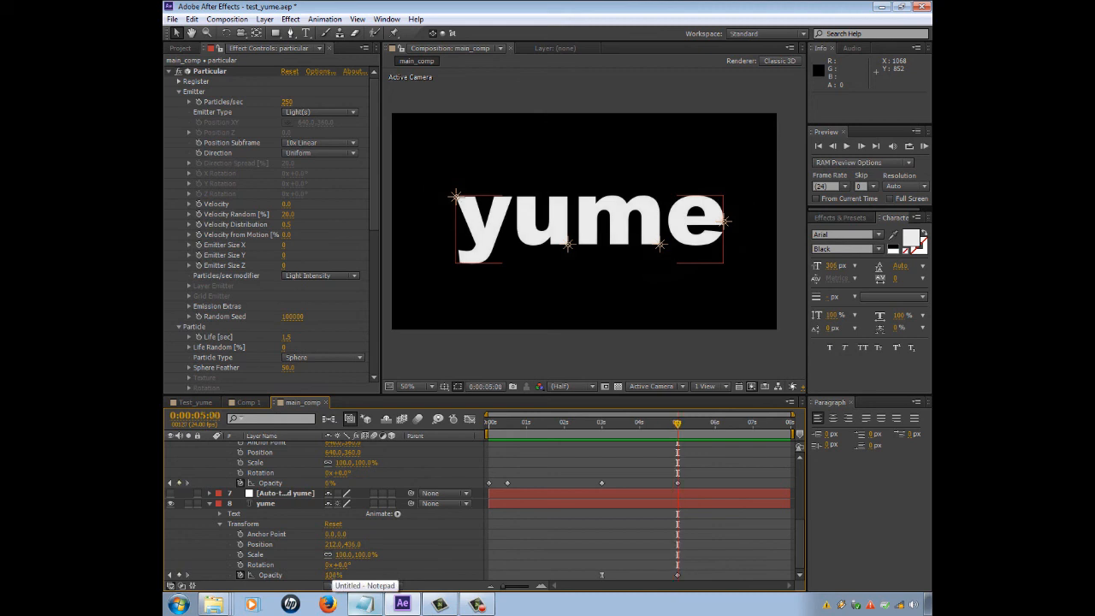
left_click(270, 575)
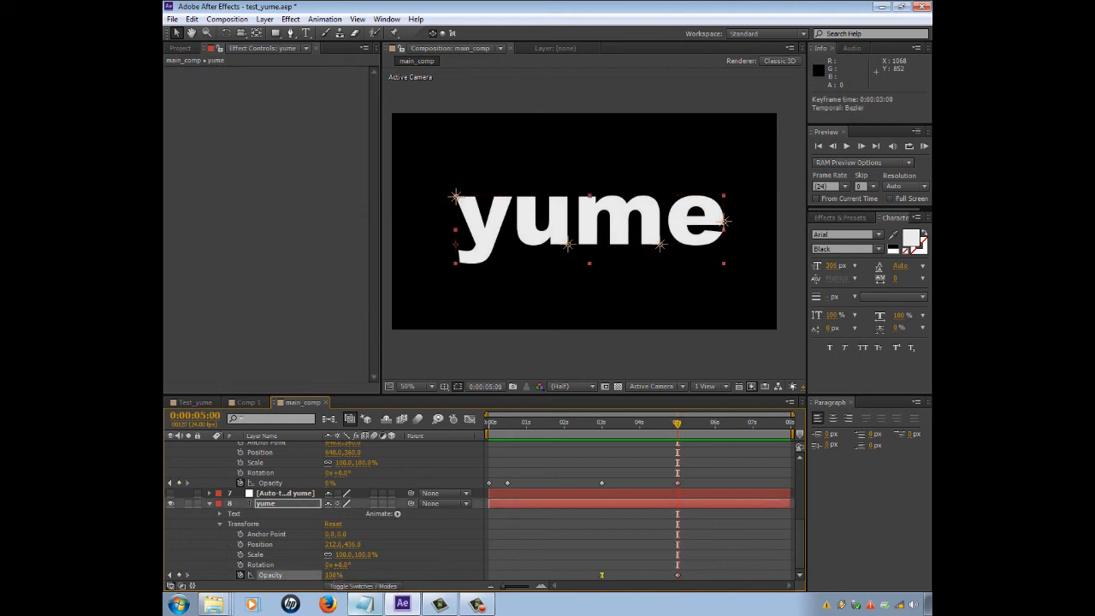
key("alt+Left")
key("alt+Left")
key("alt+Left")
key("alt+Left")
key("alt+Left")
Step: Play main_comp from 0:00:01:15, then run a RAM preview of the whole composition to check the text's fade-in timing
left_click(551, 424)
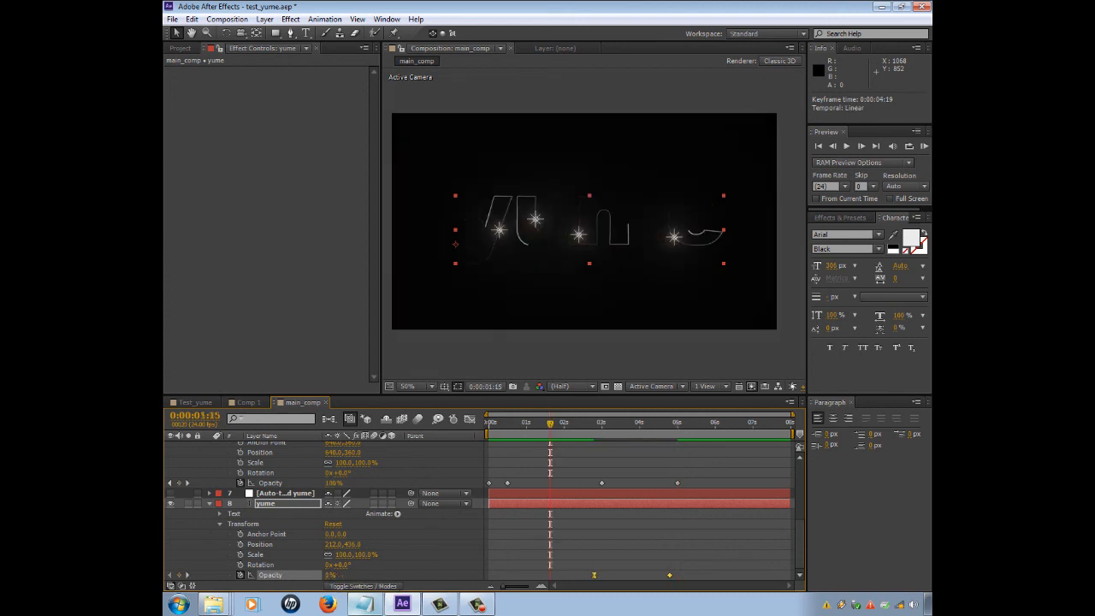
key("space")
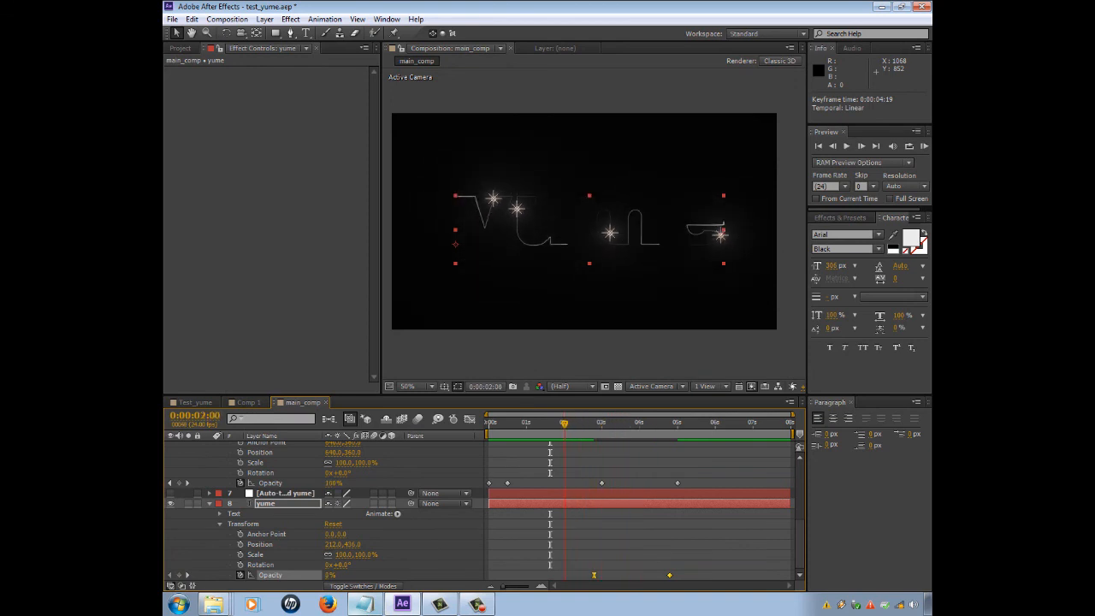
key("space")
left_click(791, 299)
key("KP_0")
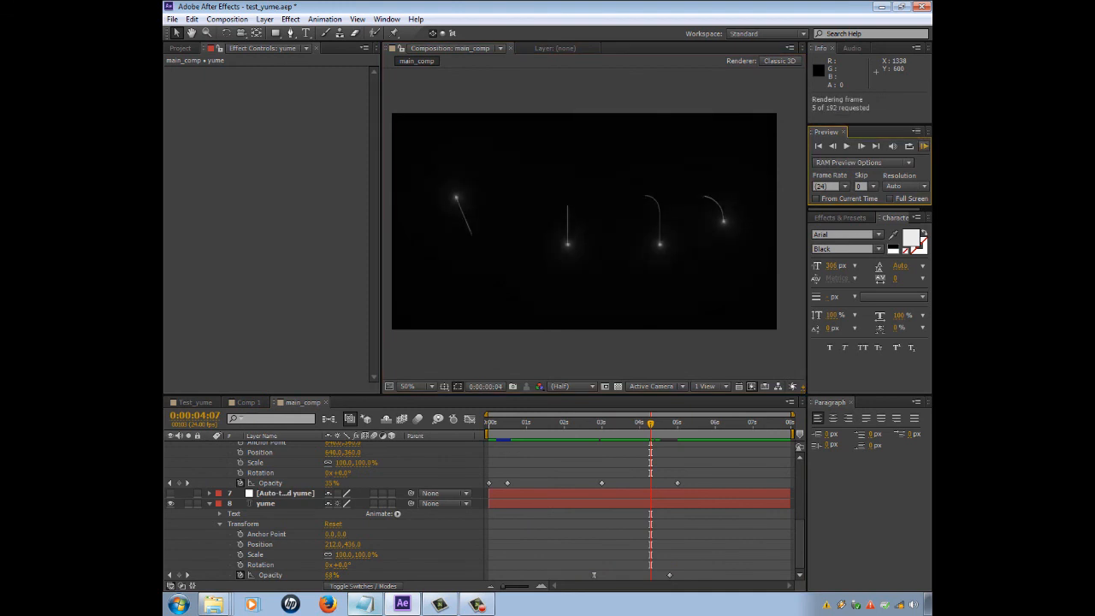